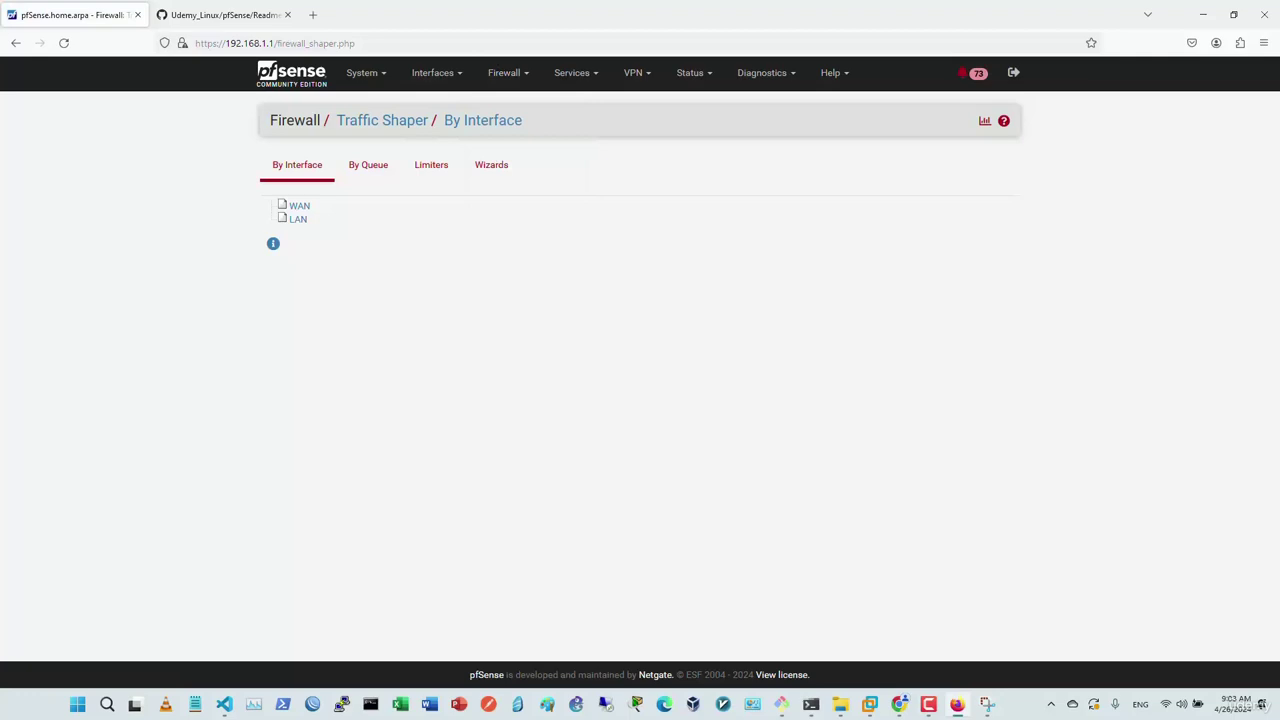
Step: Look through the traffic shaper's By Queue and Limiters pages
click(368, 165)
click(297, 165)
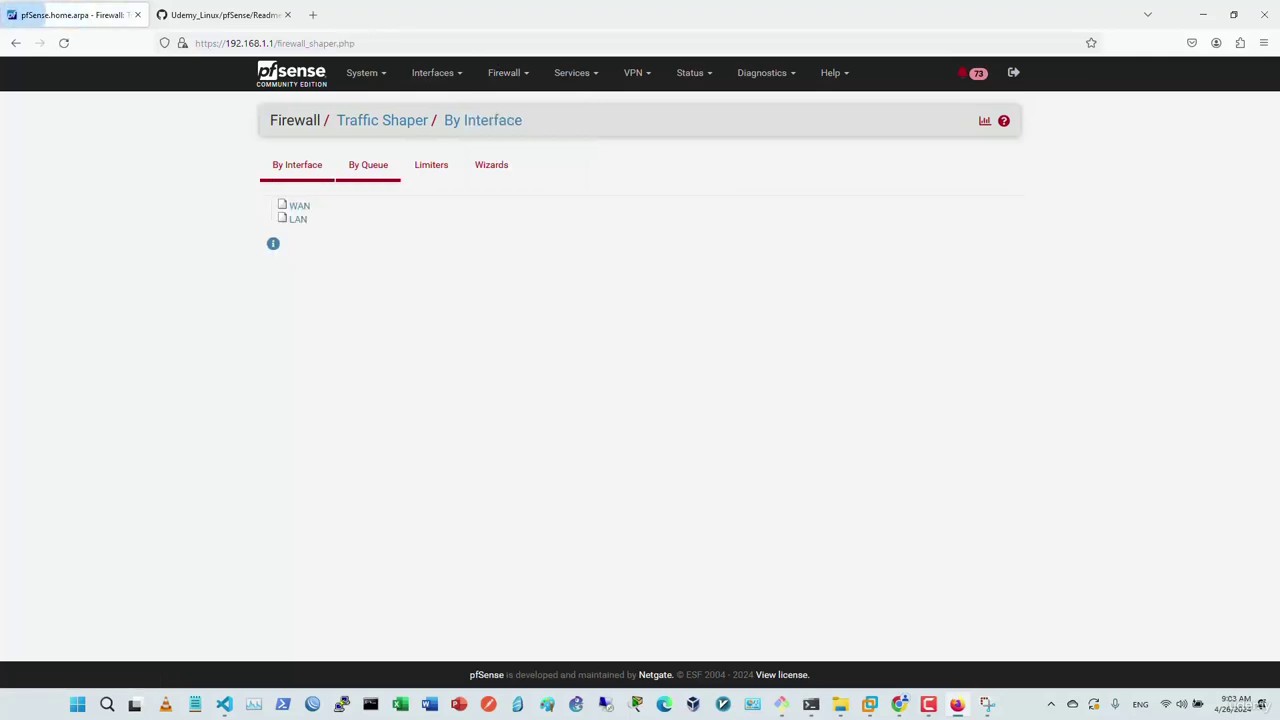
click(368, 165)
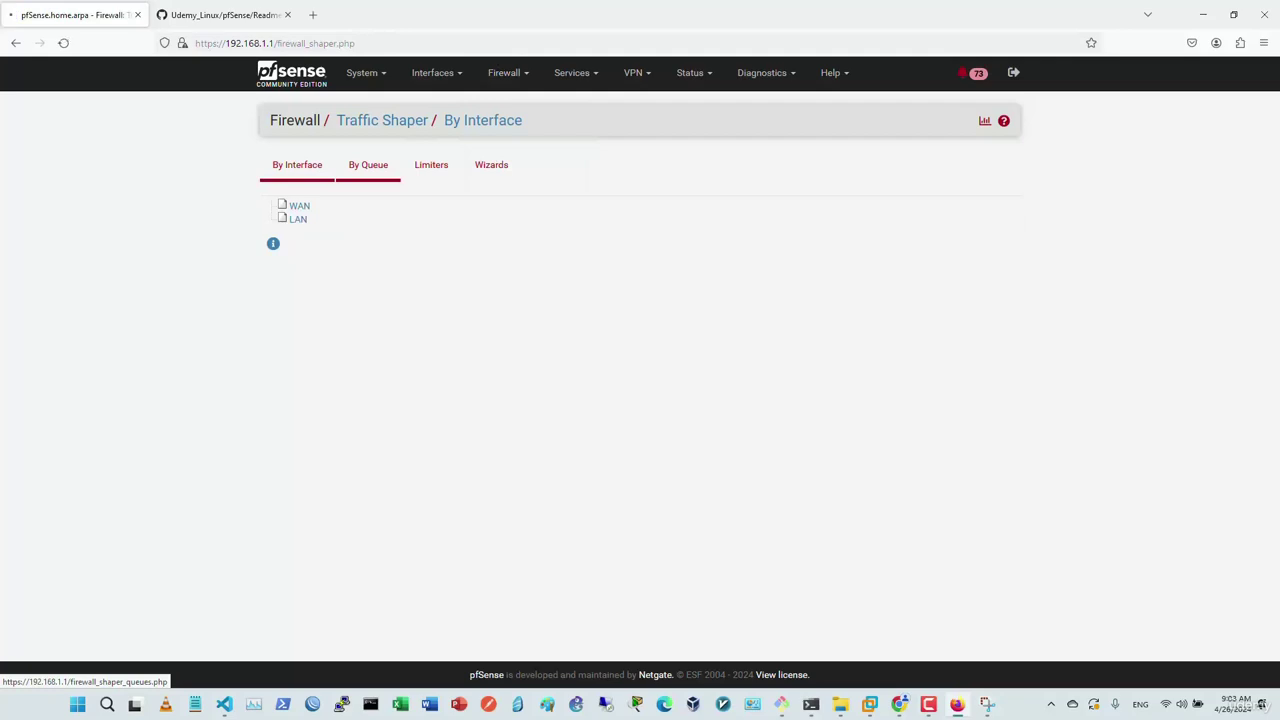
click(431, 165)
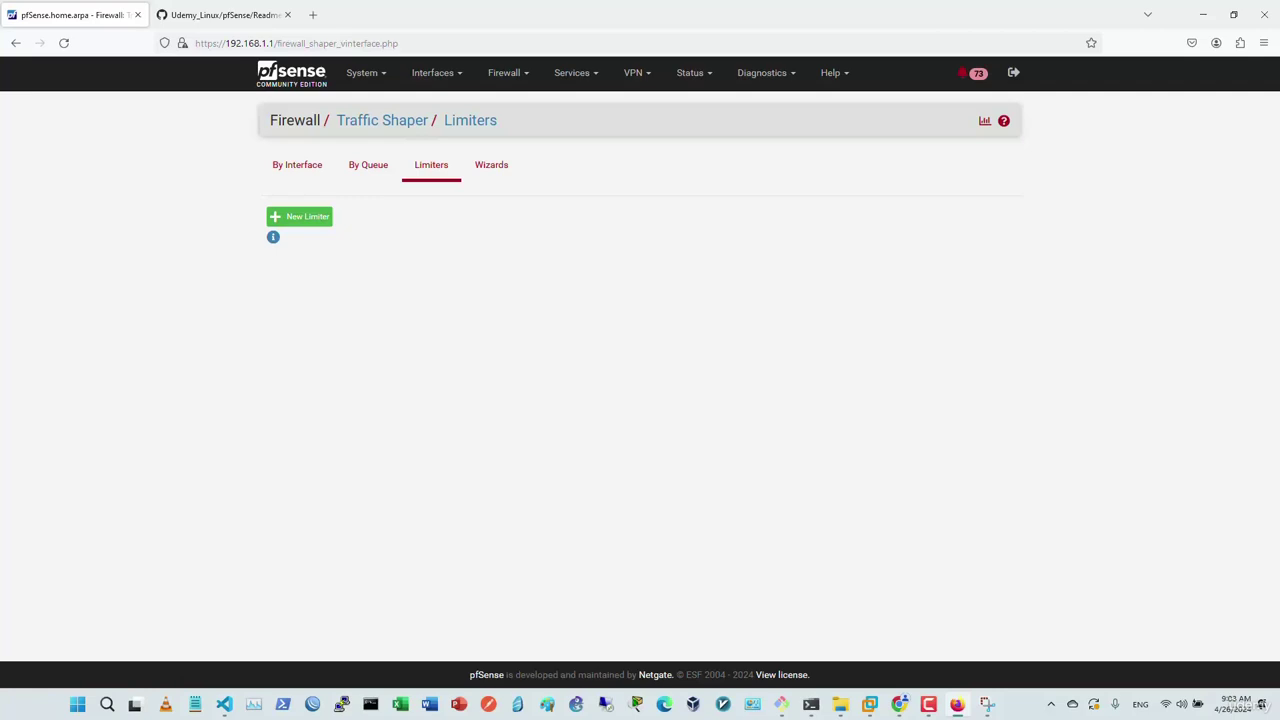
Step: Switch to the Snipping Tool notes and underline "Traffic Shaper and Queue" in the title, plus "Traffic Shaper" and "prioritize network" in the overview bullet
mouse_move(928, 704)
mouse_move(987, 704)
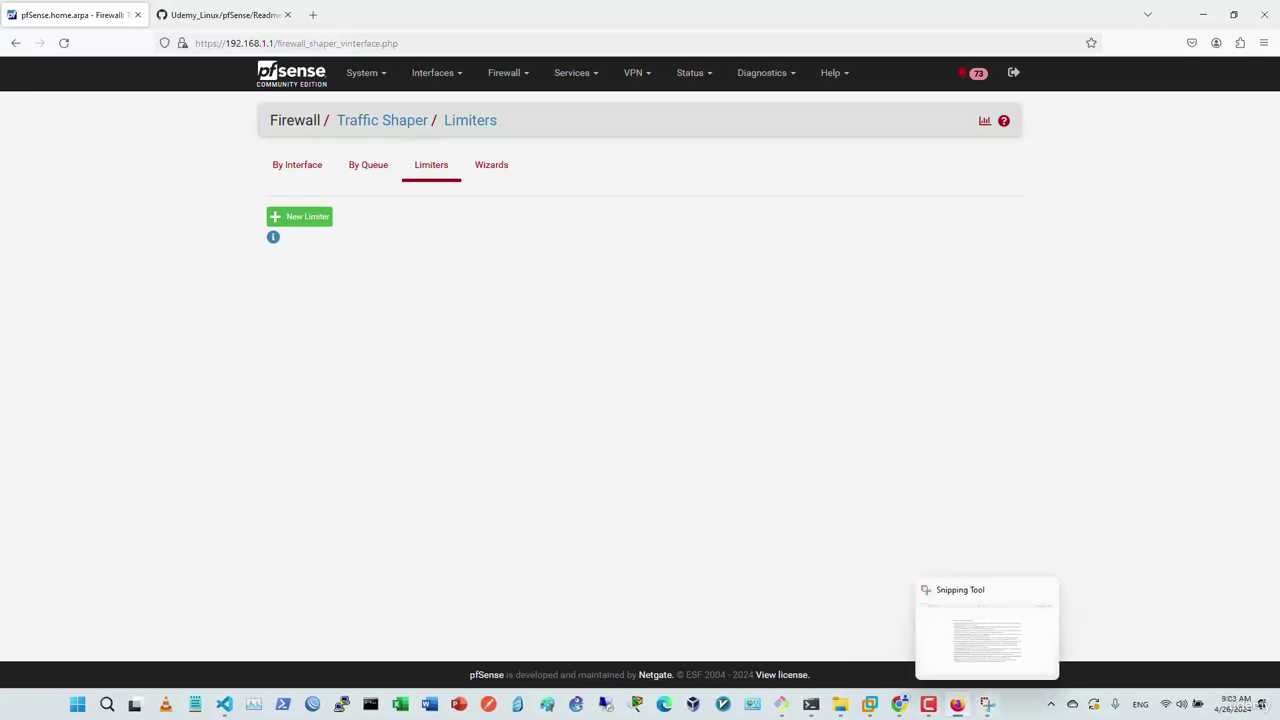
click(986, 629)
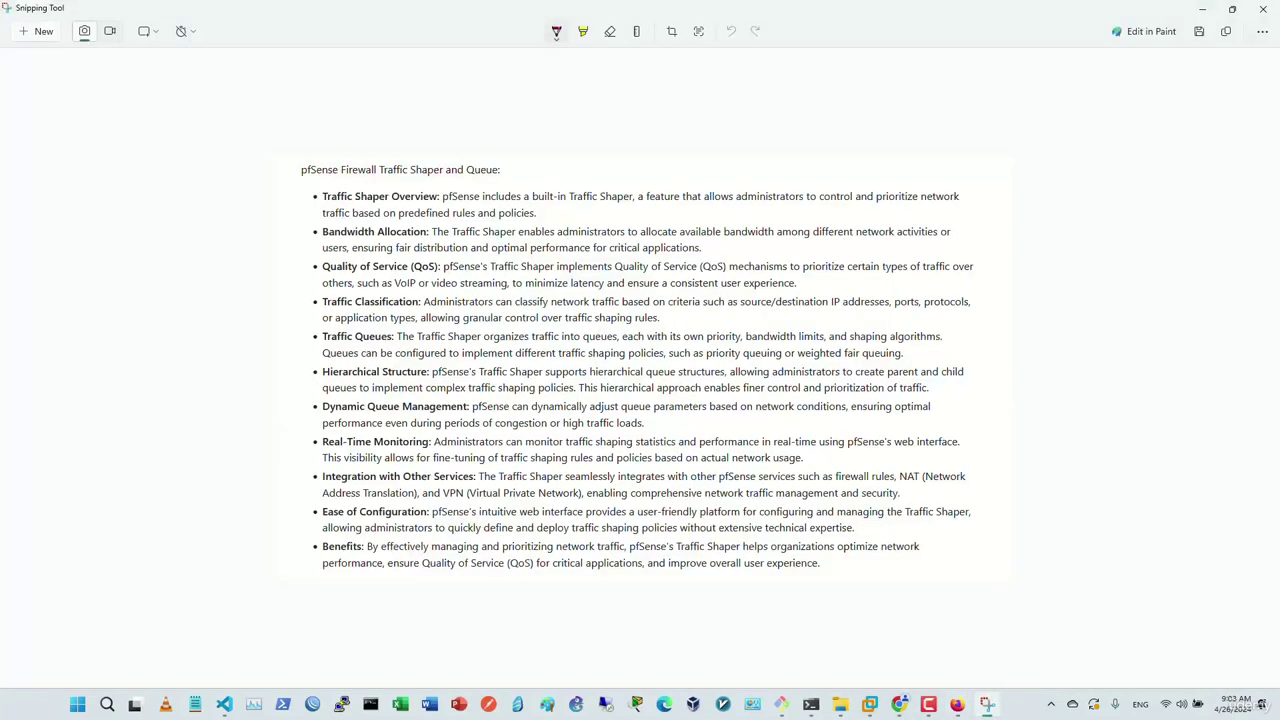
drag(392, 182, 497, 180)
drag(576, 208, 648, 204)
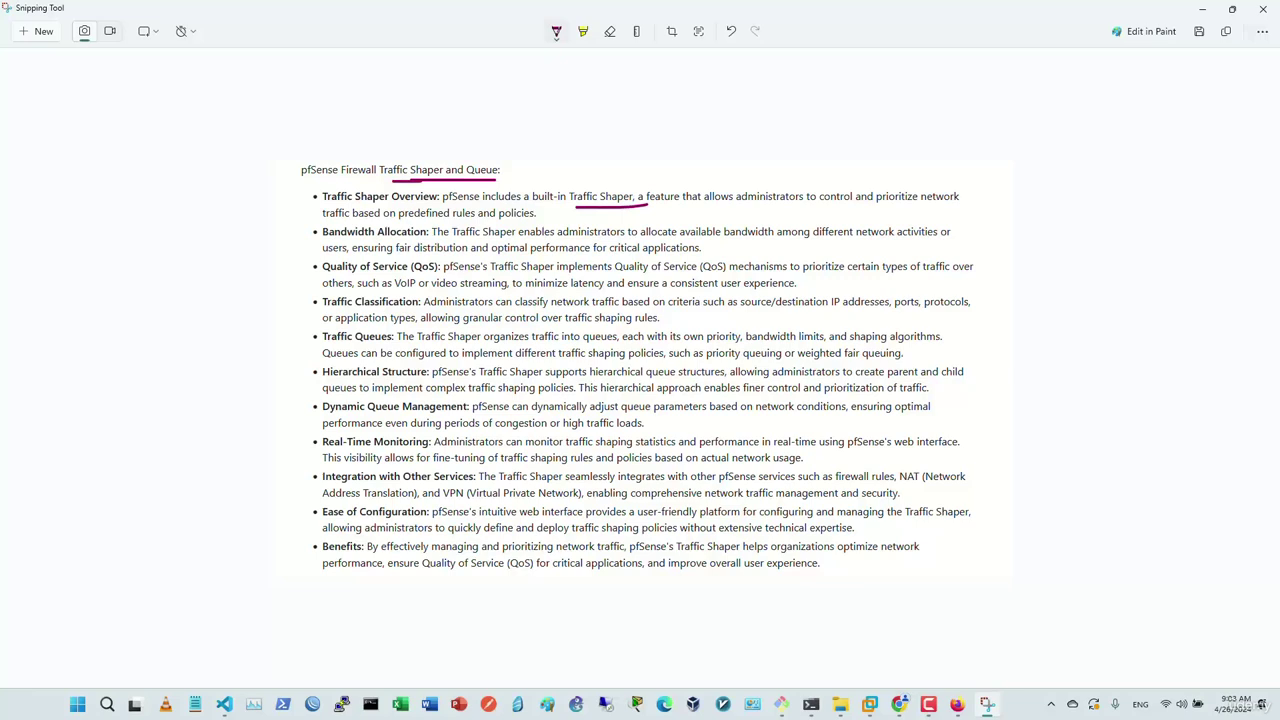
mouse_move(870, 207)
mouse_down()
mouse_move(964, 208)
mouse_move(932, 204)
mouse_up()
Step: Mark the Bandwidth Allocation bullet with an arrow and underline "bandwidth among different network activities" and "distribution and optimal performance"
mouse_move(262, 231)
mouse_down()
mouse_move(300, 230)
mouse_move(289, 241)
mouse_up()
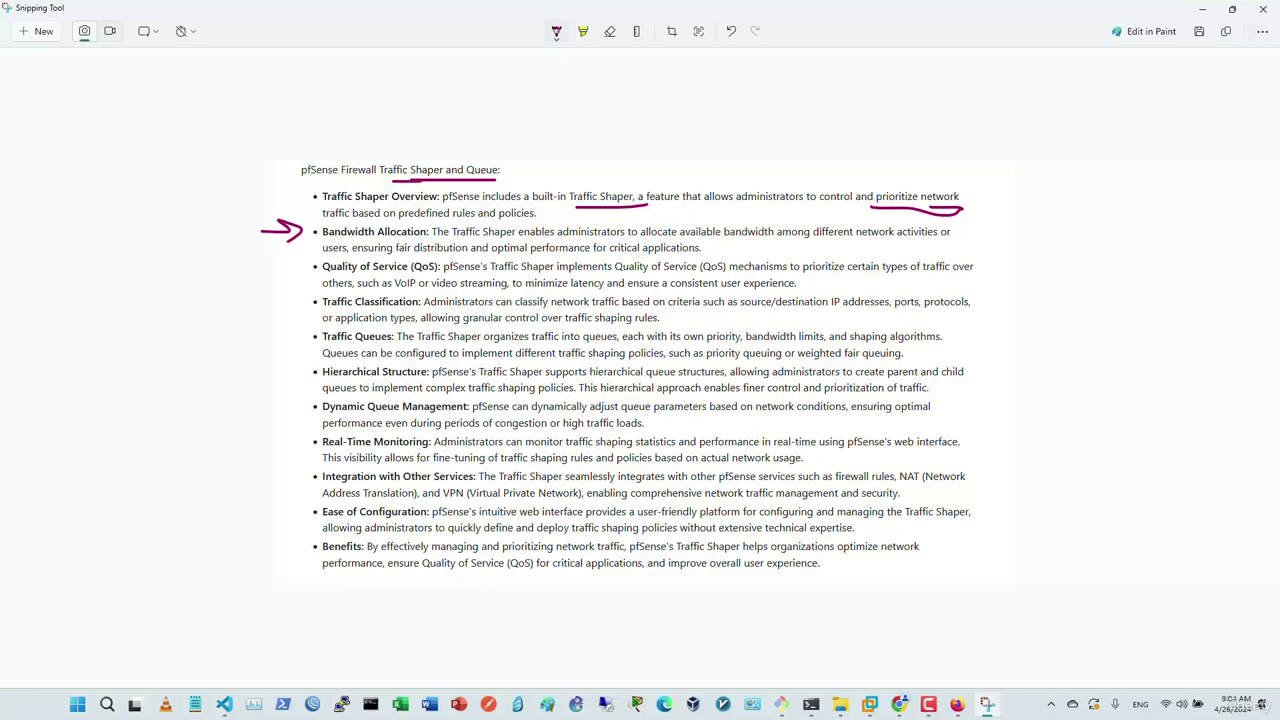
mouse_move(720, 242)
mouse_down()
mouse_move(922, 246)
mouse_move(894, 238)
mouse_up()
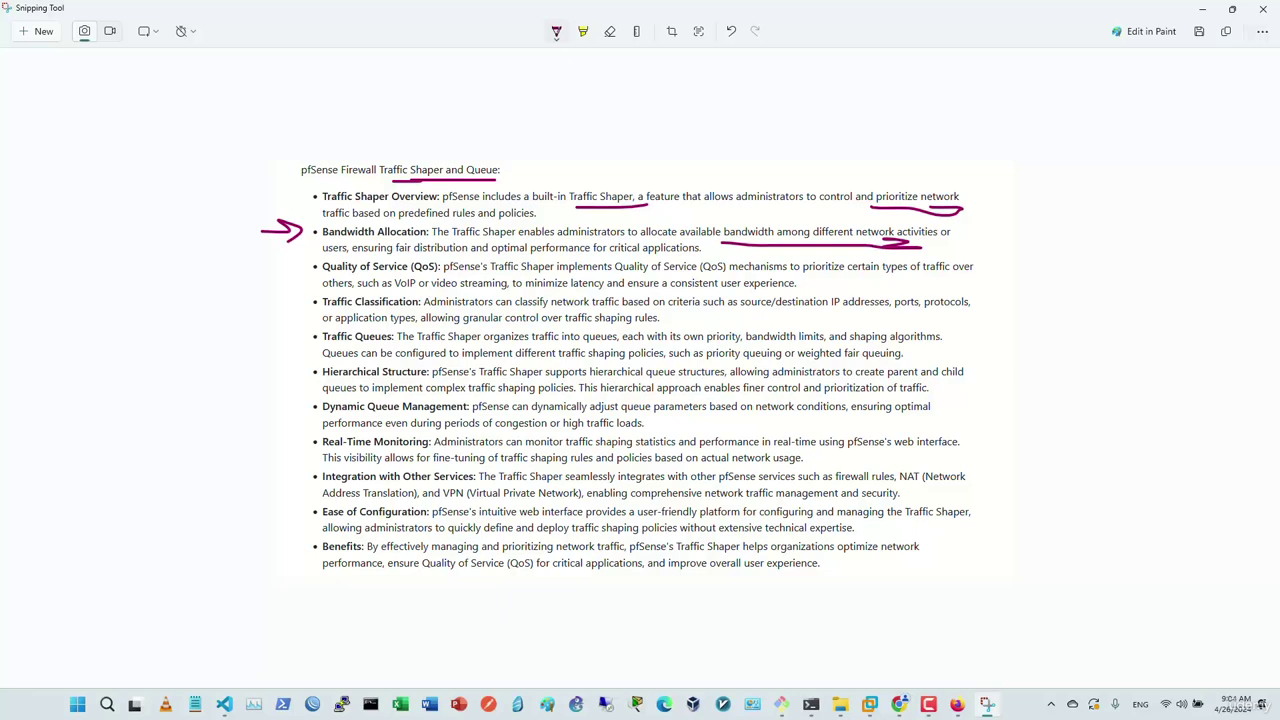
drag(408, 254, 589, 255)
Step: Mark the Quality of Service bullet with an arrow and underline "QoS", "prioritize certain types" and "minimize latency and ensure a consistent user"
mouse_move(283, 271)
mouse_down()
mouse_move(330, 270)
mouse_move(314, 279)
mouse_up()
drag(412, 272, 438, 275)
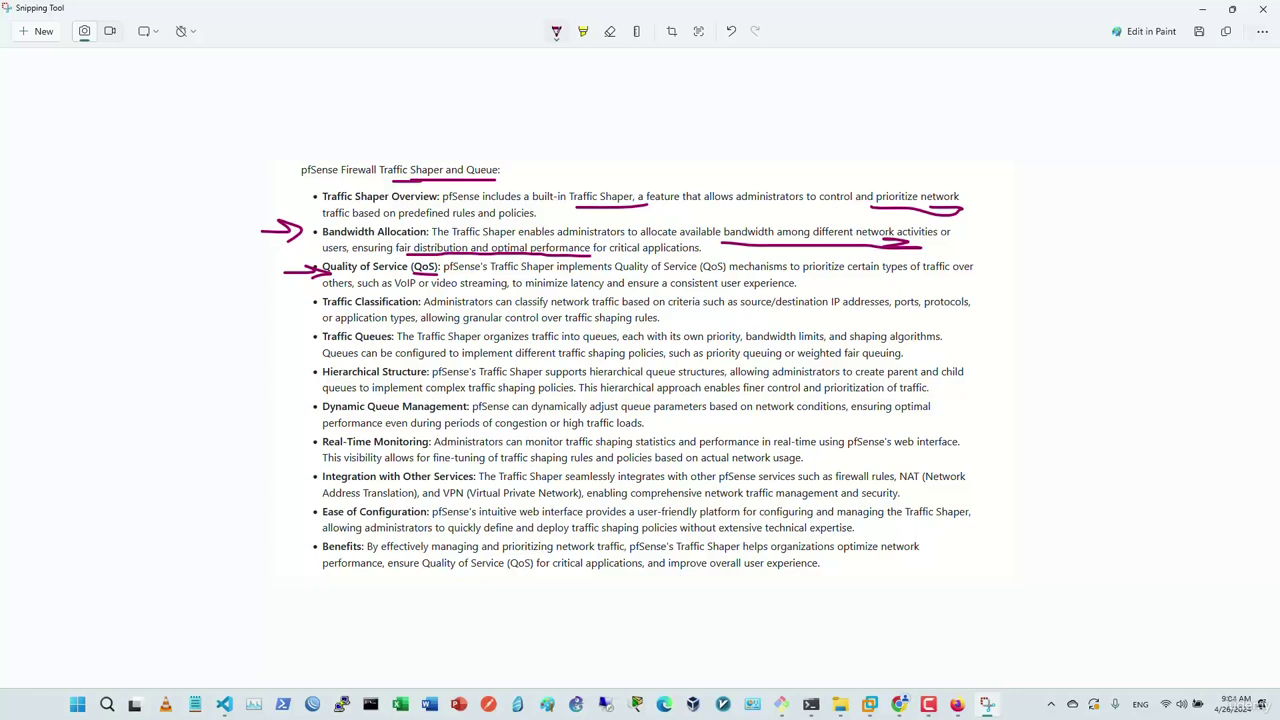
drag(801, 274, 906, 274)
drag(525, 291, 734, 291)
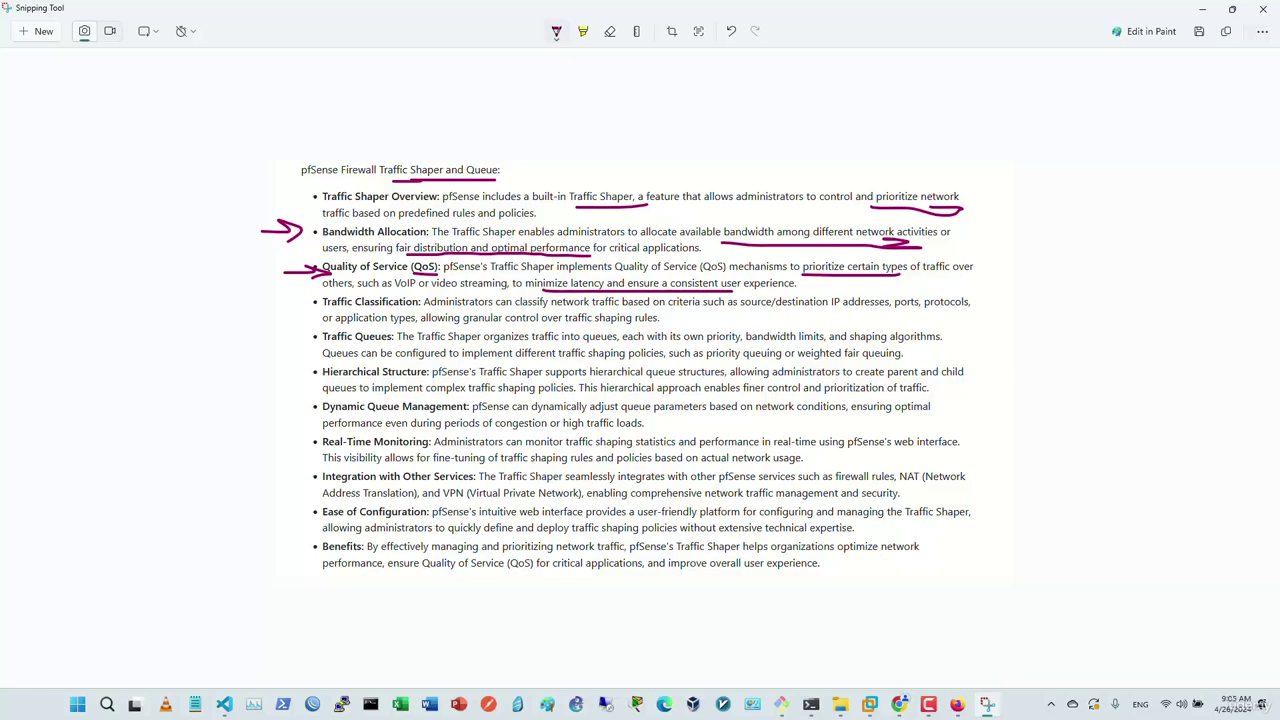
Step: Mark the Traffic Classification, Traffic Queues and Hierarchical Structure bullets with pen arrows and underlines, including "queues to implement complex traffic shaping policies"
drag(272, 311, 410, 314)
drag(344, 342, 382, 342)
mouse_move(278, 402)
mouse_down()
mouse_move(271, 374)
mouse_move(304, 374)
mouse_up()
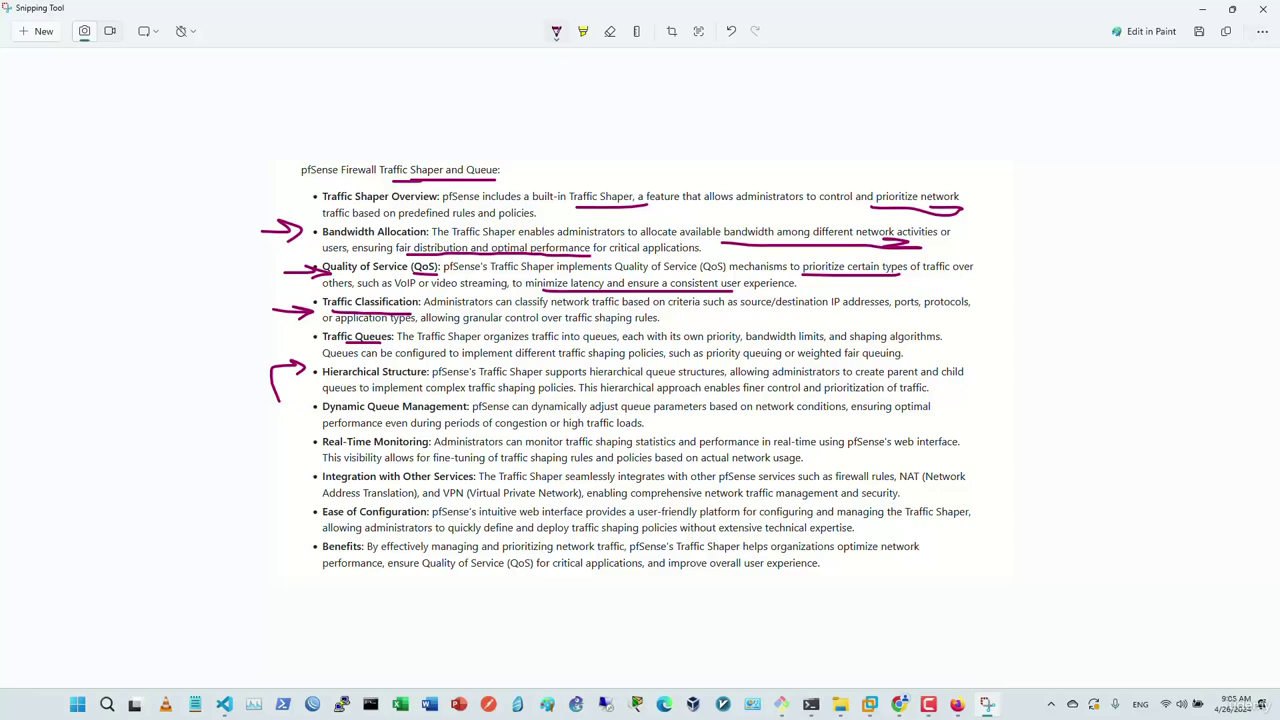
drag(322, 397, 550, 397)
Step: Handwrite "100mbps" above a horizontal line in the blank area beside the notes
drag(1012, 209, 1158, 208)
drag(1044, 152, 1046, 178)
mouse_move(1082, 160)
mouse_down()
mouse_move(1070, 178)
mouse_move(1084, 162)
mouse_up()
mouse_move(1120, 158)
mouse_down()
mouse_move(1160, 158)
mouse_move(1176, 178)
mouse_up()
mouse_move(1166, 140)
mouse_down()
mouse_move(1208, 182)
mouse_move(1226, 160)
mouse_up()
drag(1234, 148, 1224, 174)
Step: Sketch an arrow leading from the 100mbps line to four stacked boxes and fill each box with short slanted strokes
mouse_move(1066, 222)
mouse_down()
mouse_move(1108, 252)
mouse_move(1212, 244)
mouse_move(1132, 230)
mouse_move(1184, 266)
mouse_move(1120, 304)
mouse_move(1120, 268)
mouse_up()
mouse_move(1103, 311)
mouse_down()
mouse_move(1221, 311)
mouse_move(1097, 332)
mouse_move(1130, 362)
mouse_move(1195, 378)
mouse_move(1086, 376)
mouse_up()
drag(1147, 243, 1159, 231)
drag(1167, 247, 1181, 235)
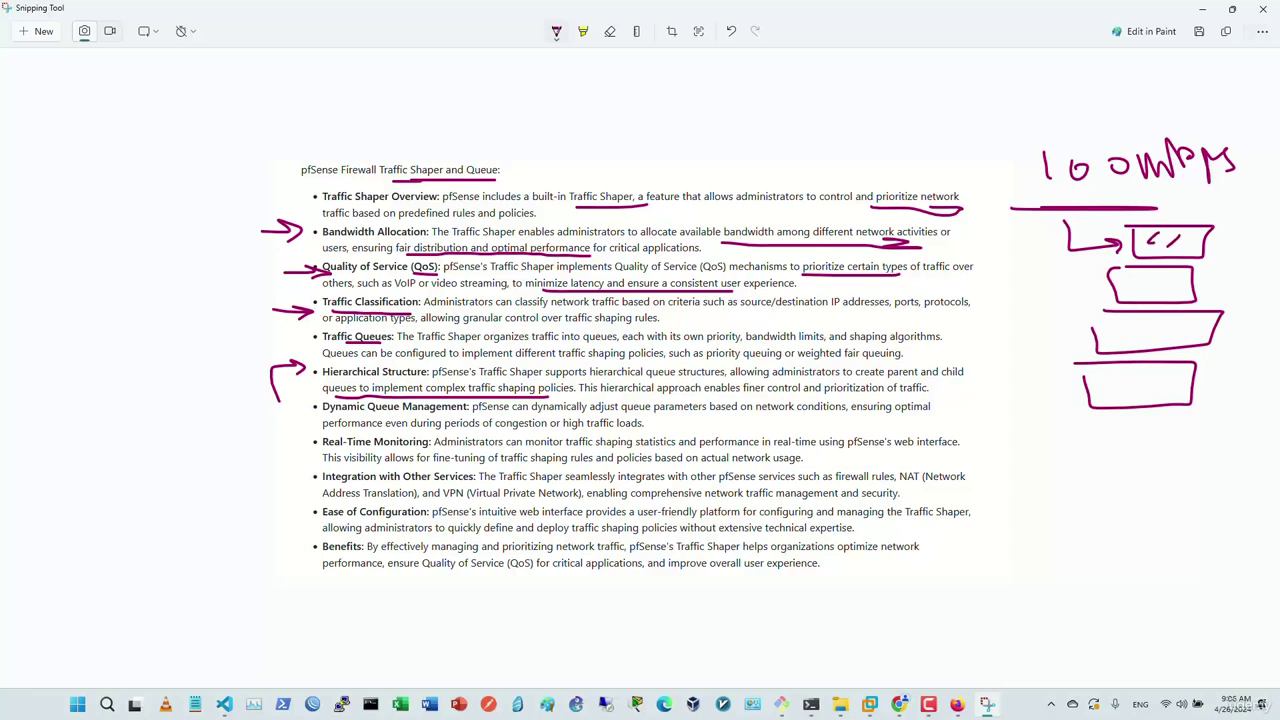
drag(1133, 295, 1173, 285)
drag(1135, 329, 1143, 321)
drag(1141, 337, 1155, 325)
drag(1129, 335, 1146, 336)
drag(1157, 339, 1175, 321)
drag(1123, 384, 1161, 375)
Step: Point an arrow at the Dynamic Queue Management bullet and handwrite a large underlined "QoS" above the notes
drag(283, 437, 310, 416)
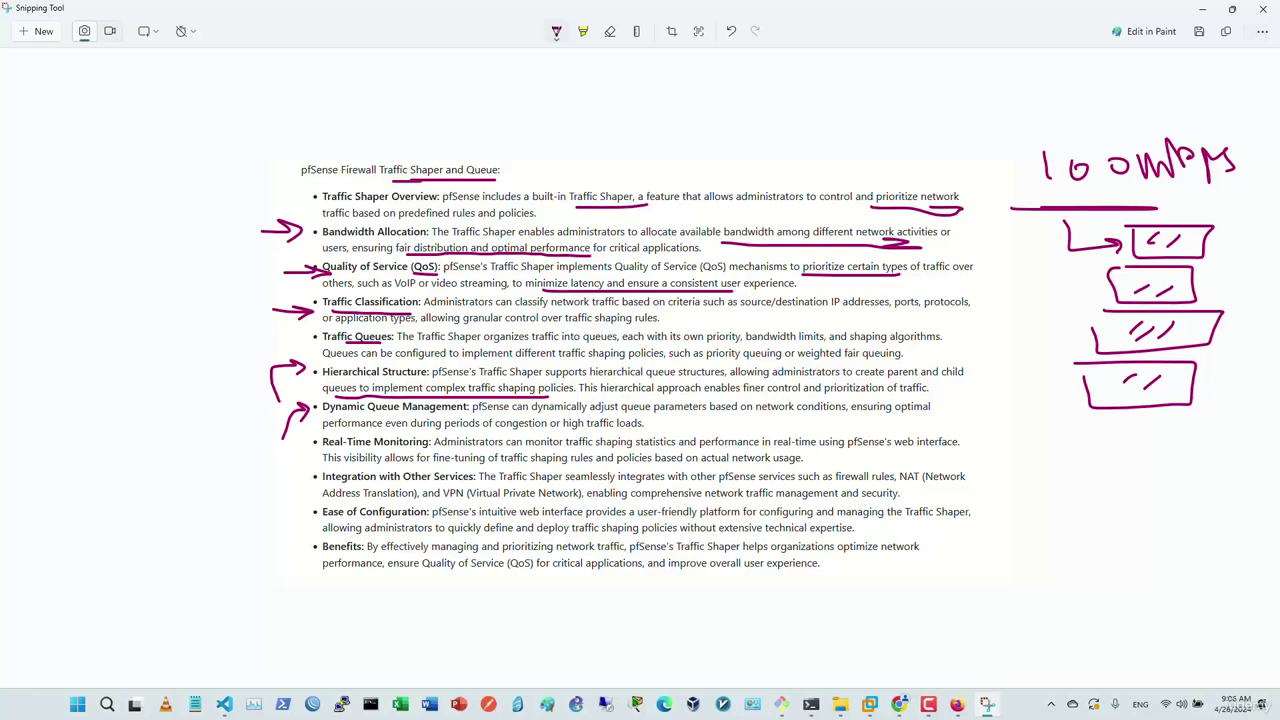
mouse_move(788, 100)
mouse_down()
mouse_move(795, 160)
mouse_move(776, 104)
mouse_up()
drag(812, 146, 840, 160)
drag(858, 148, 856, 150)
drag(872, 98, 900, 172)
drag(783, 188, 985, 188)
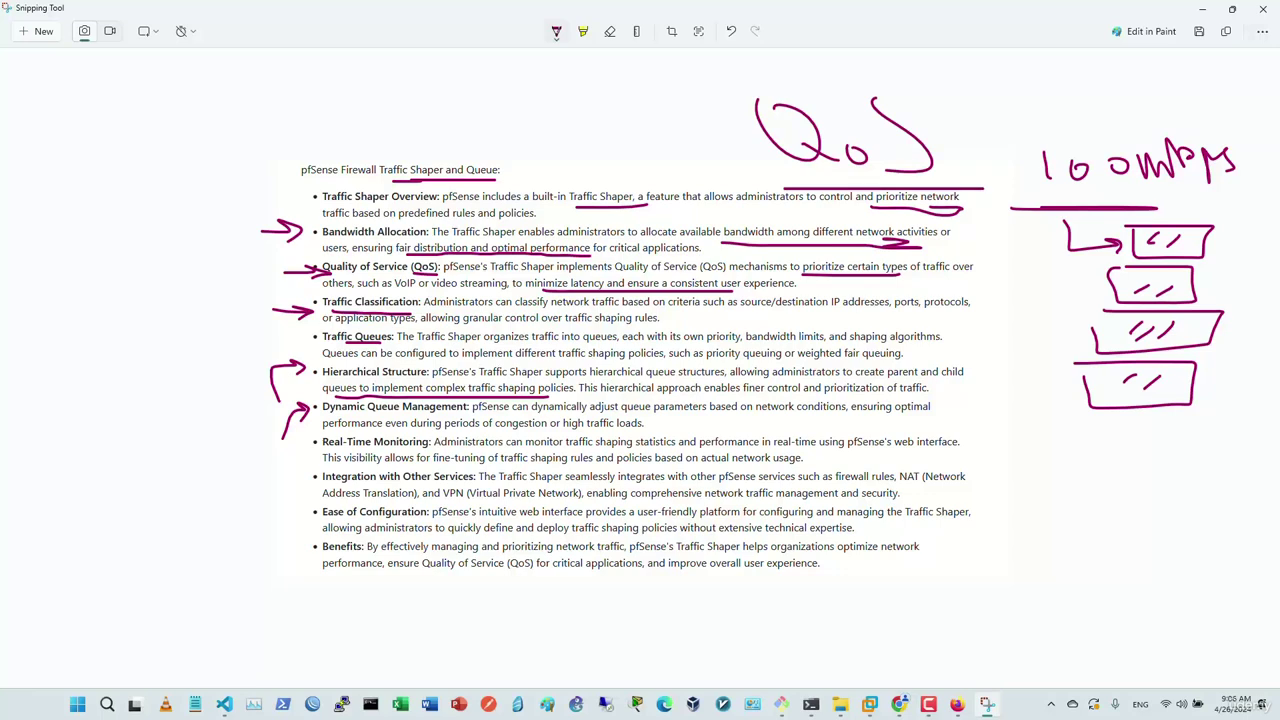
Step: Frame the "100mbps" note with a rectangle and handwrite the list "web", "dl", "vs" and "voip" below the stacked boxes
mouse_move(1036, 206)
mouse_down()
mouse_move(1036, 124)
mouse_move(1258, 180)
mouse_move(1134, 210)
mouse_move(1046, 201)
mouse_move(1010, 127)
mouse_move(1110, 120)
mouse_up()
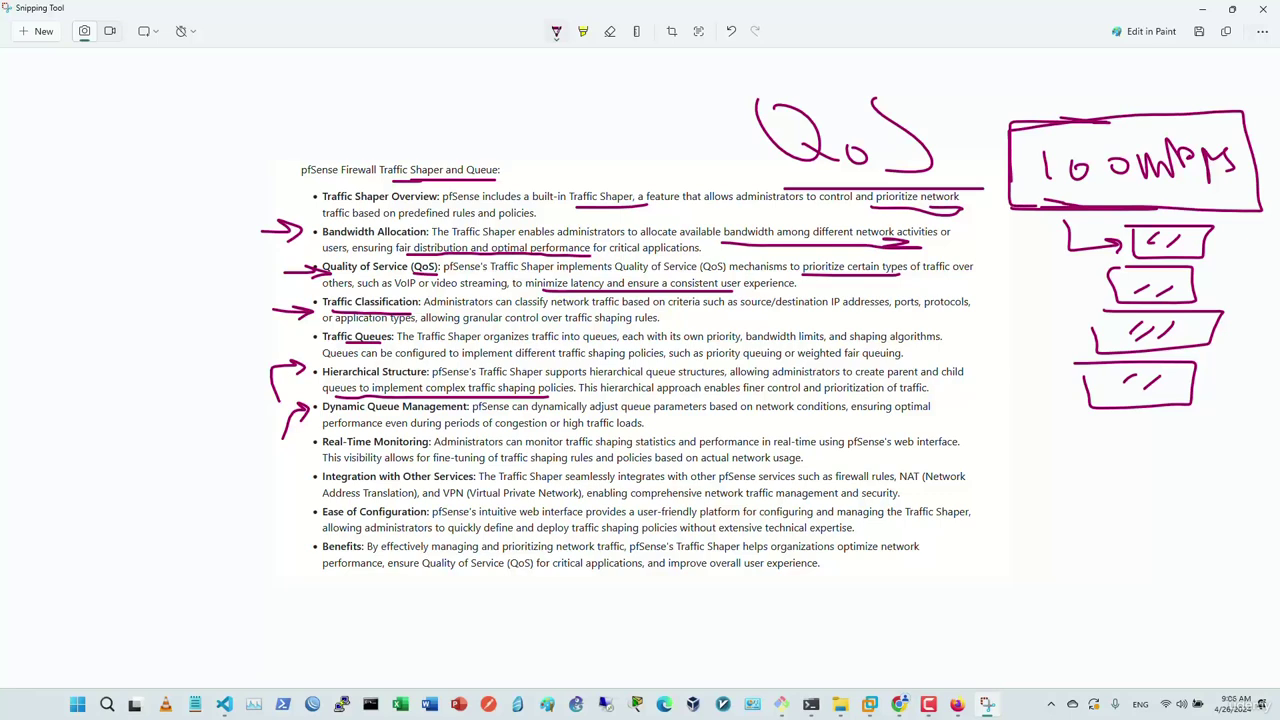
key(F9)
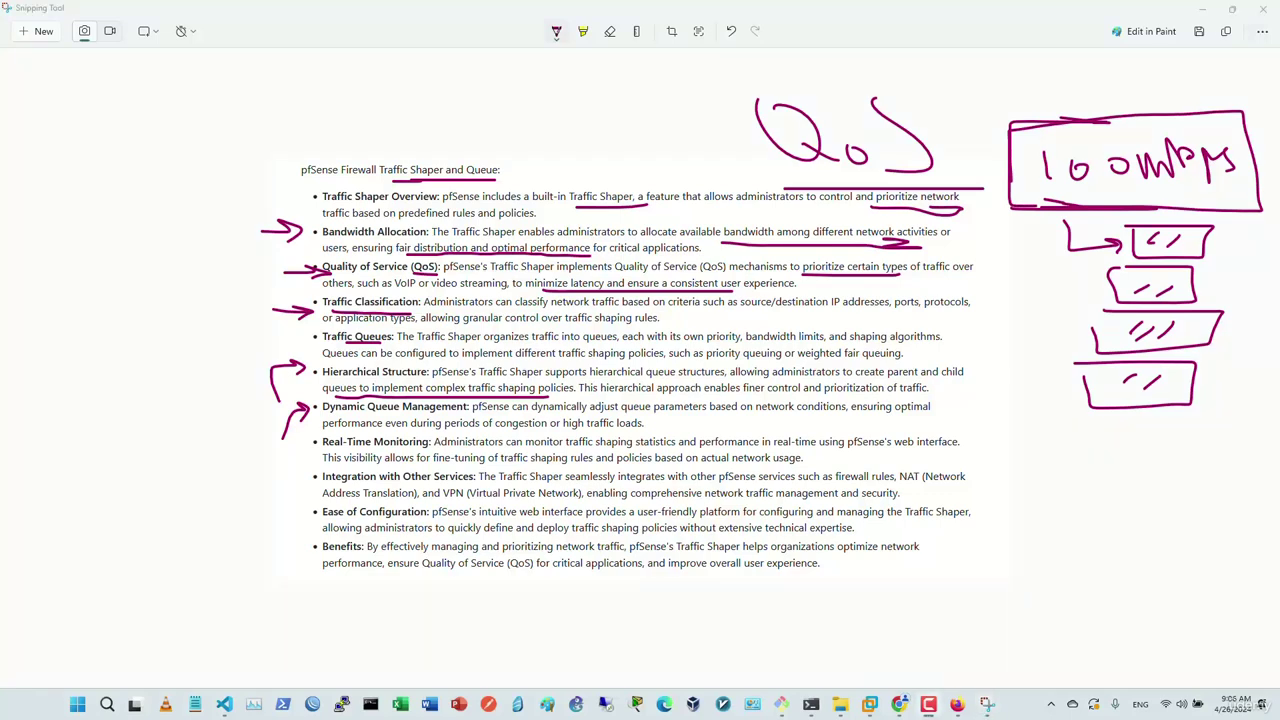
mouse_move(1035, 455)
mouse_down()
mouse_move(1040, 482)
mouse_move(1078, 462)
mouse_move(1122, 466)
mouse_move(1106, 471)
mouse_up()
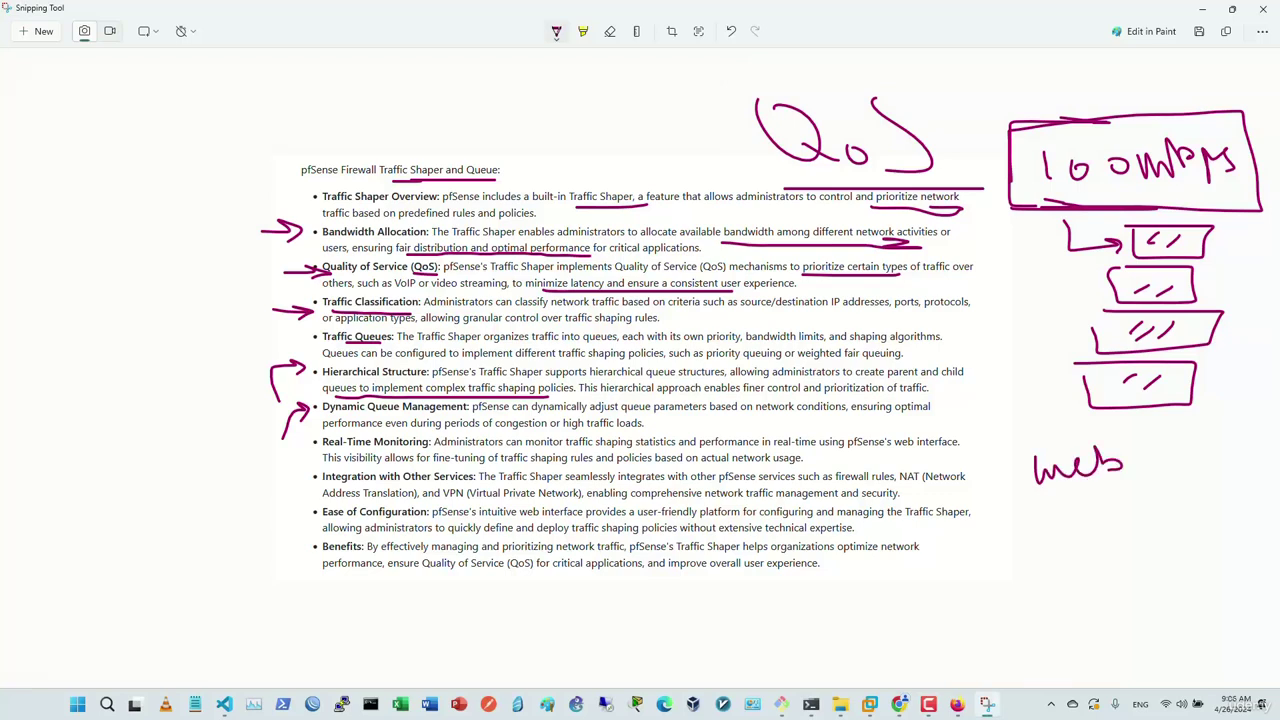
mouse_move(1080, 488)
mouse_down()
mouse_move(1054, 518)
mouse_move(1078, 506)
mouse_up()
drag(1094, 488, 1102, 526)
mouse_move(1044, 556)
mouse_down()
mouse_move(1068, 554)
mouse_move(1082, 576)
mouse_move(1064, 604)
mouse_up()
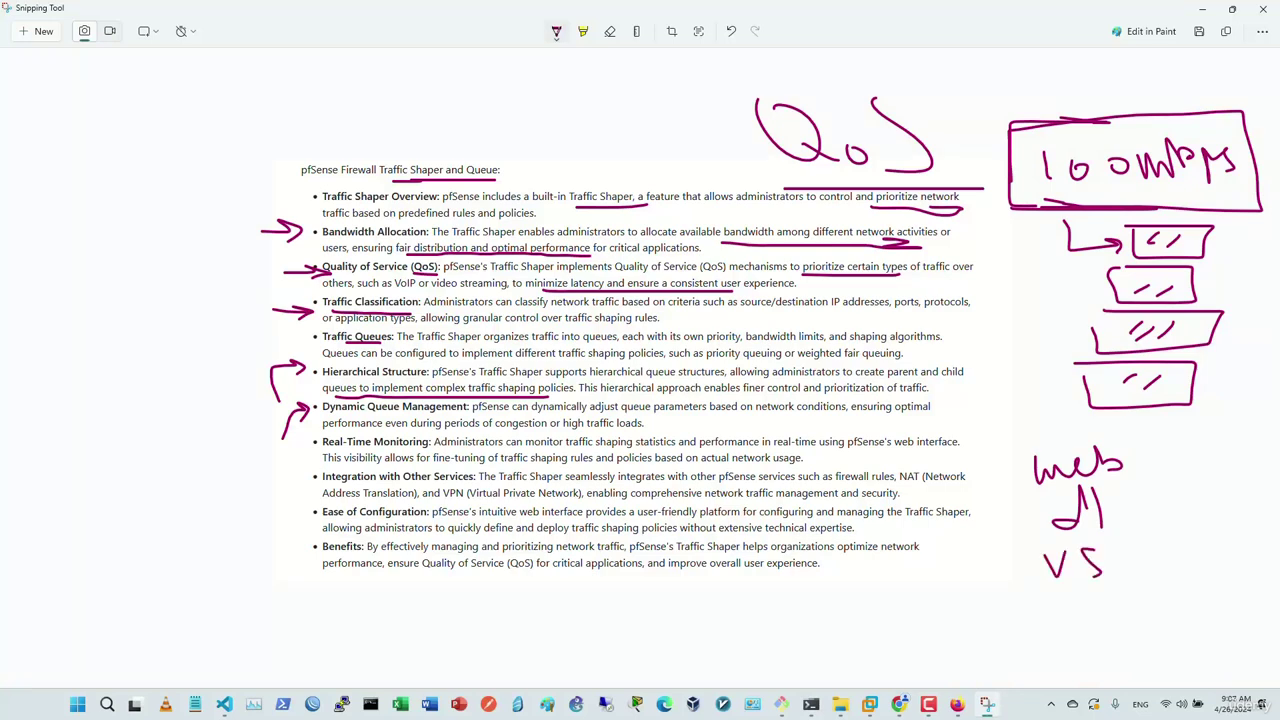
mouse_move(1068, 598)
mouse_down()
mouse_move(1076, 620)
mouse_move(1084, 600)
mouse_up()
mouse_move(1104, 600)
mouse_down()
mouse_move(1108, 624)
mouse_move(1142, 597)
mouse_up()
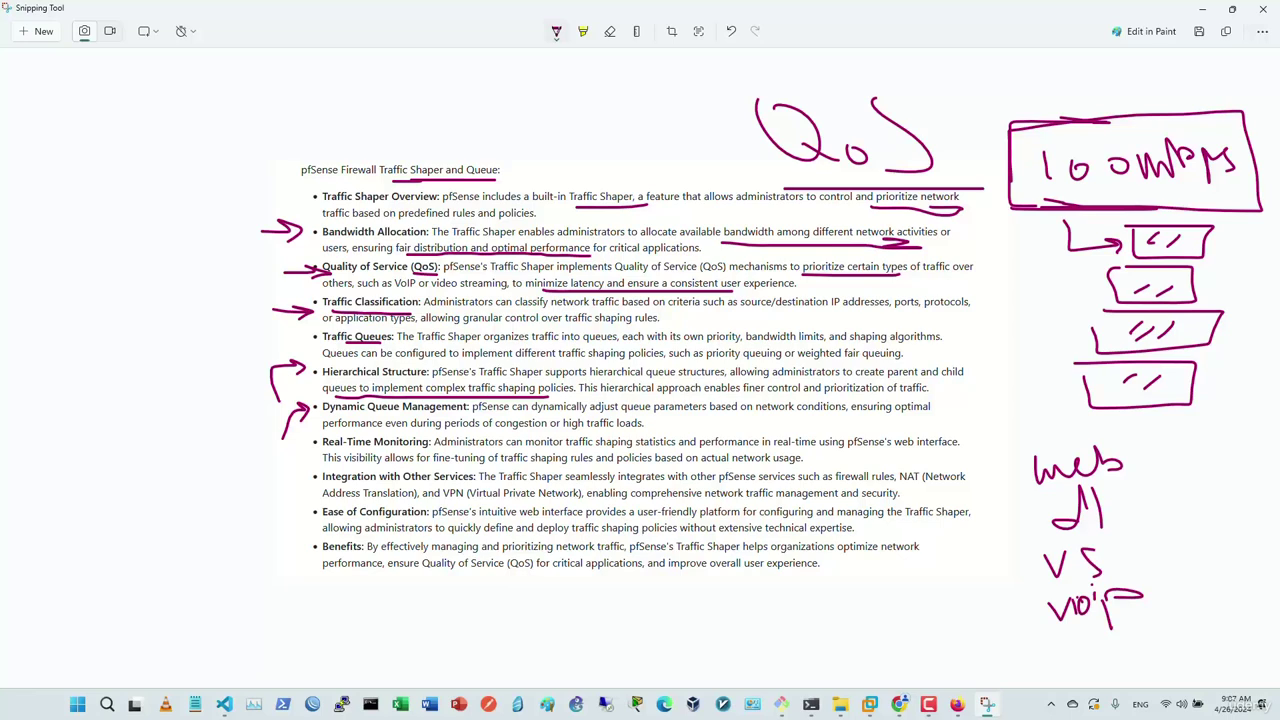
Step: Mark the Real-Time Monitoring and Integration bullets with arrows, and underline "Ease of Configuration" plus "effectively" and "critical applications" in the Benefits bullet
mouse_move(274, 487)
mouse_down()
mouse_move(275, 458)
mouse_move(308, 450)
mouse_move(303, 465)
mouse_up()
mouse_move(291, 521)
mouse_down()
mouse_move(291, 496)
mouse_move(322, 480)
mouse_up()
drag(316, 518, 408, 518)
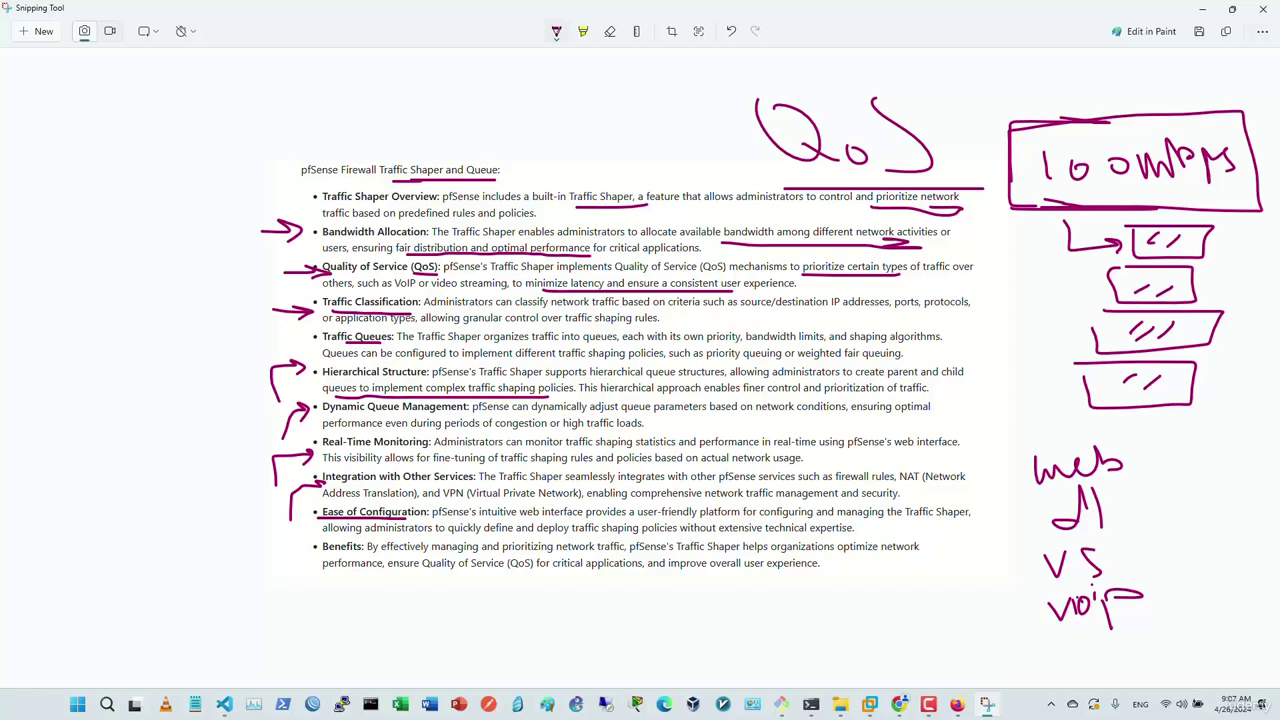
drag(378, 557, 418, 557)
drag(552, 571, 648, 584)
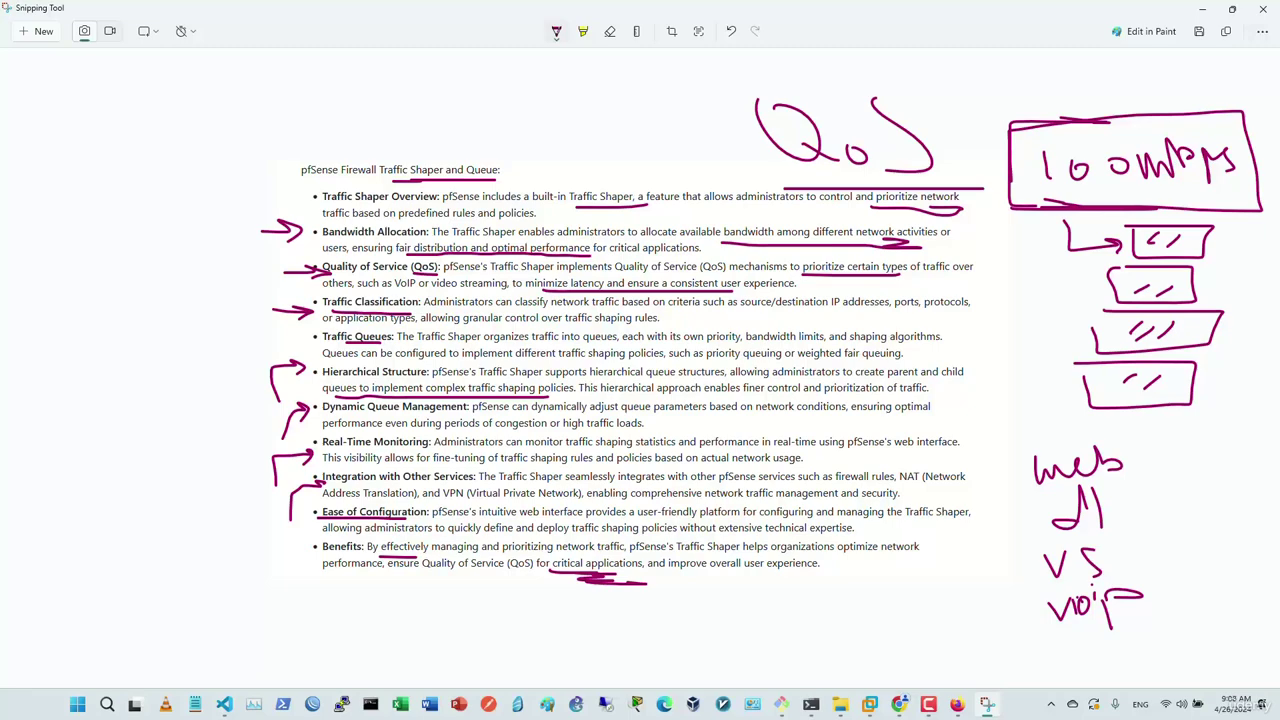
Step: Switch to pfSense in the browser, enable the LAN interface's shaping discipline and check the available scheduler types
key(alt+Tab)
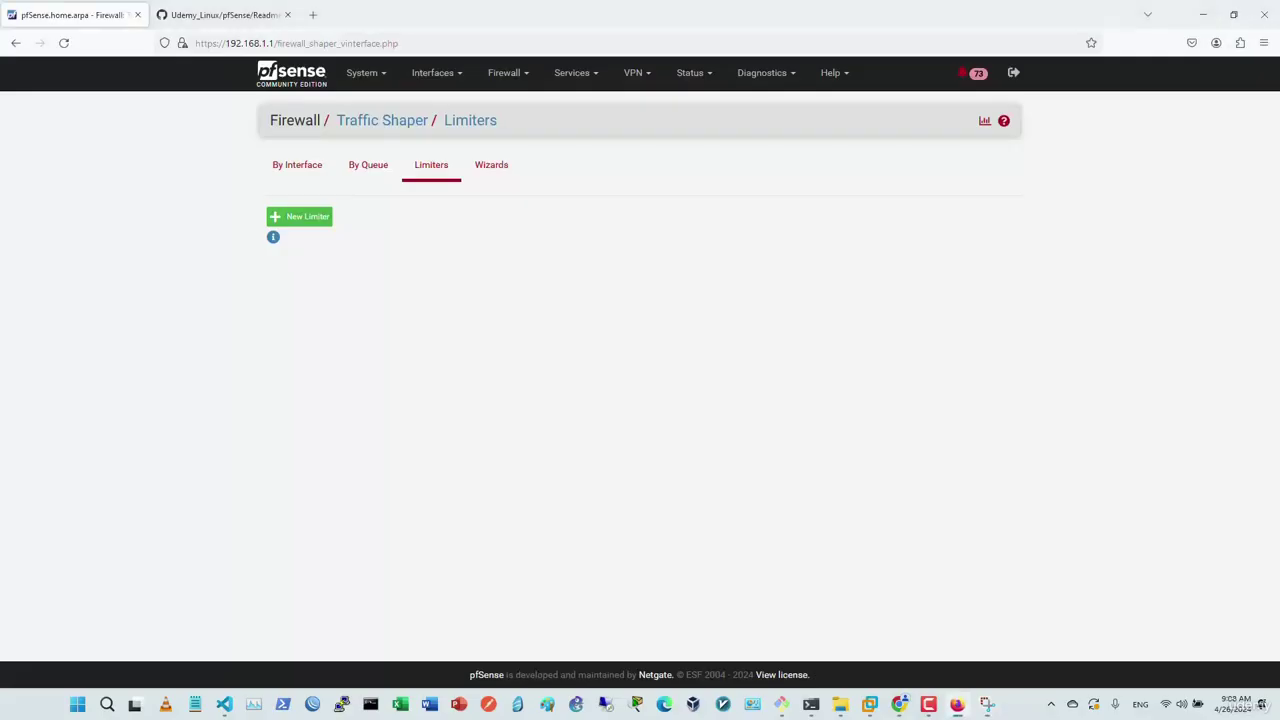
click(504, 72)
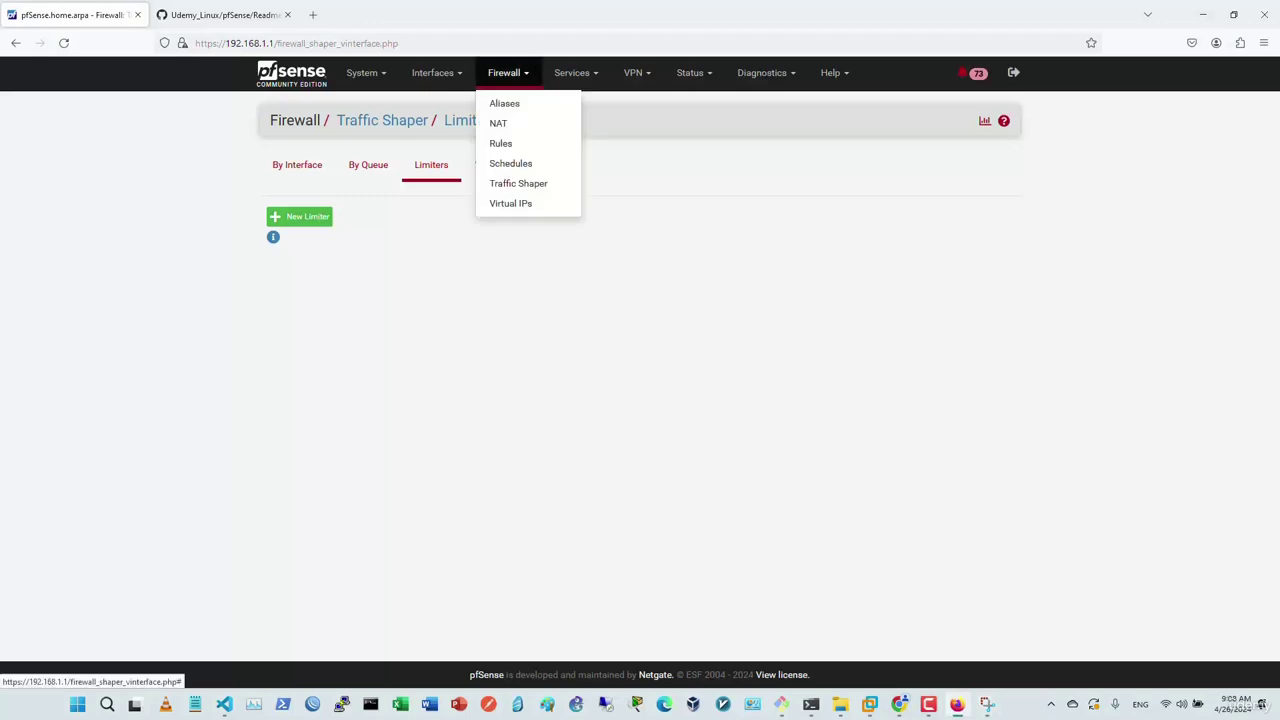
click(518, 183)
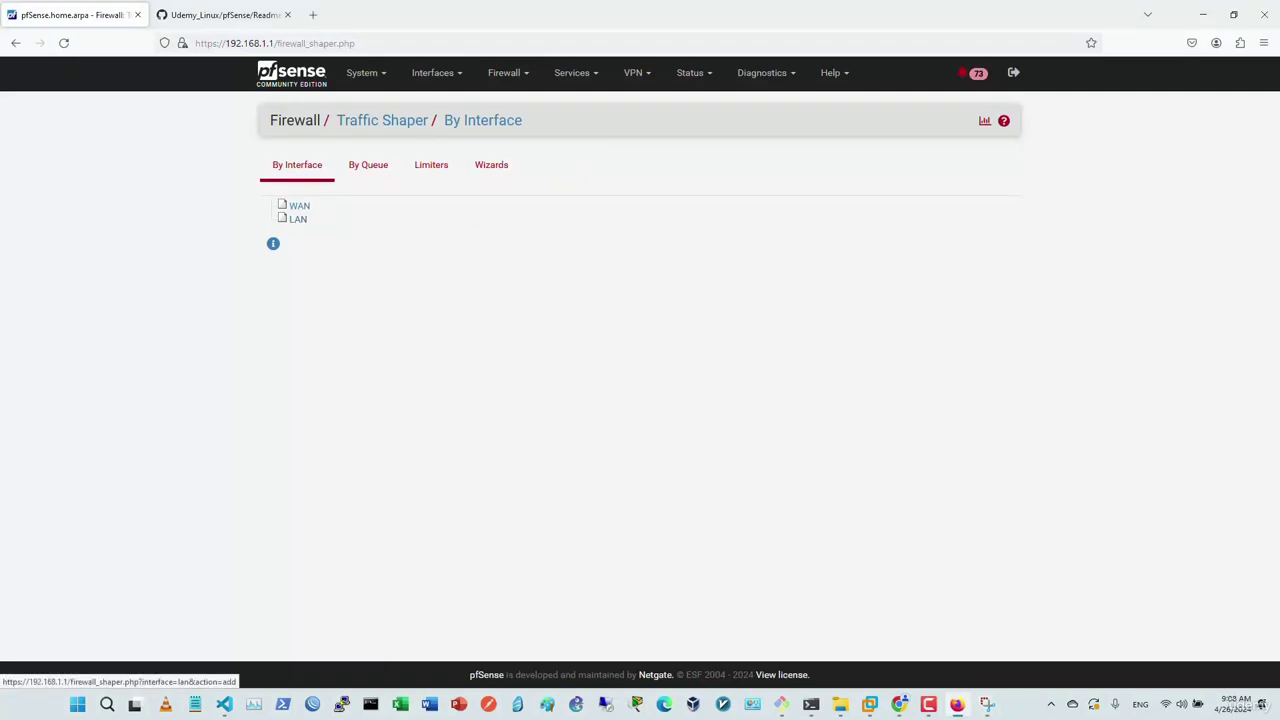
click(297, 219)
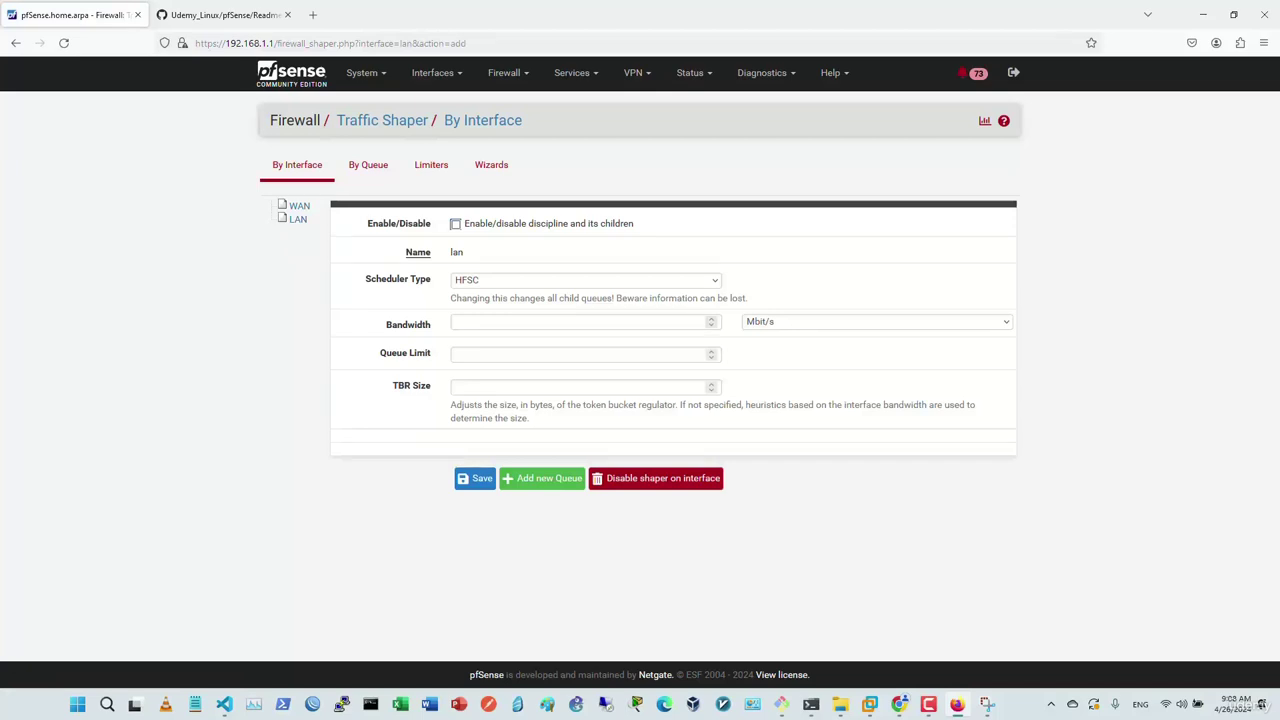
click(455, 224)
click(585, 280)
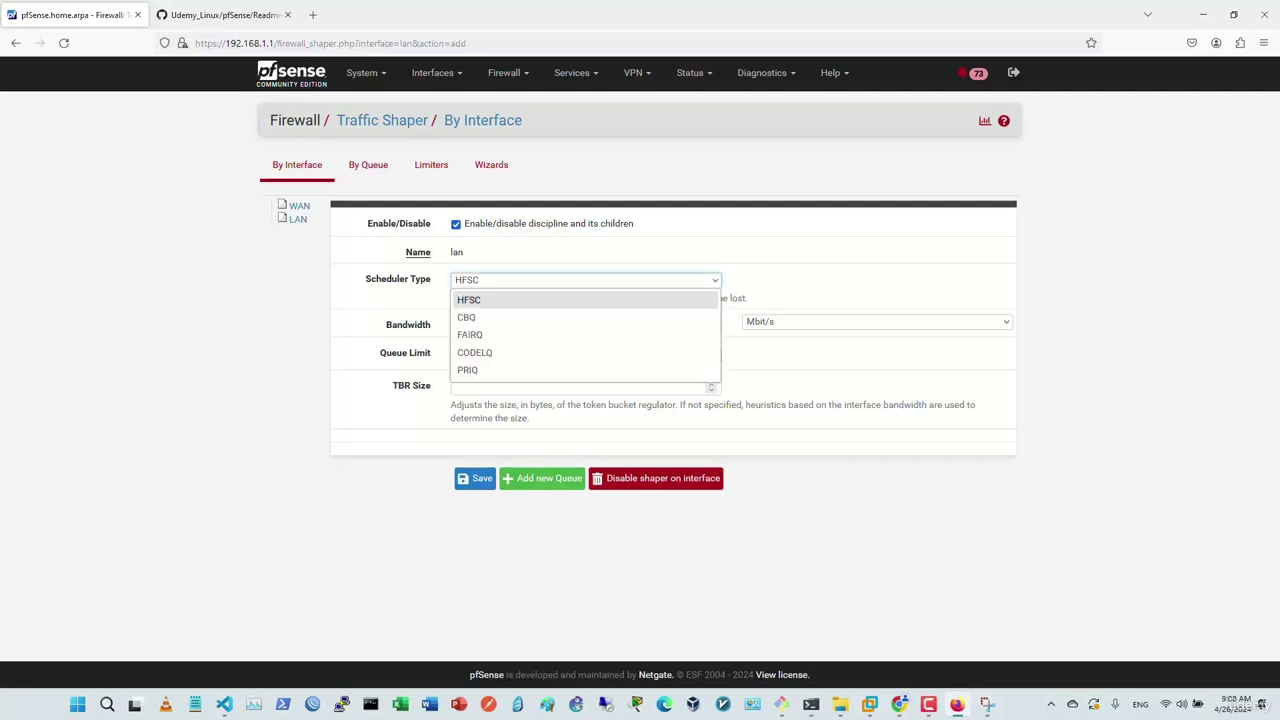
key(Escape)
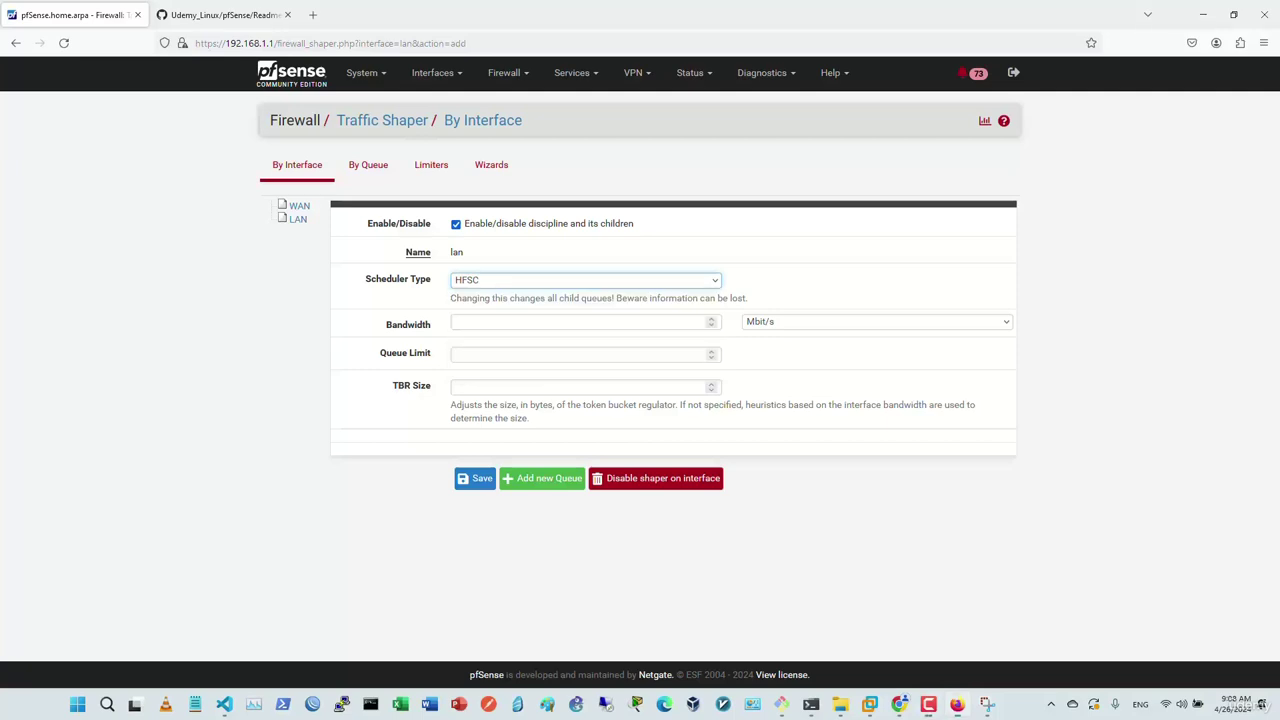
key(alt+Down)
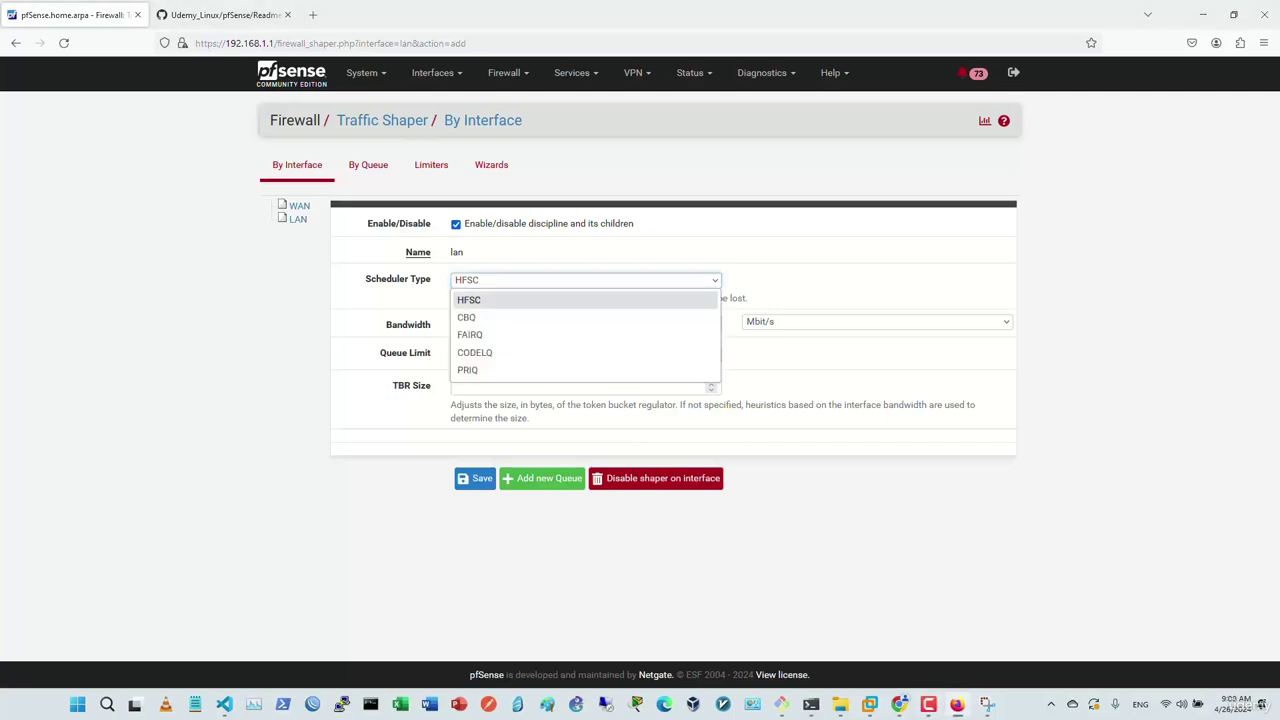
key(Escape)
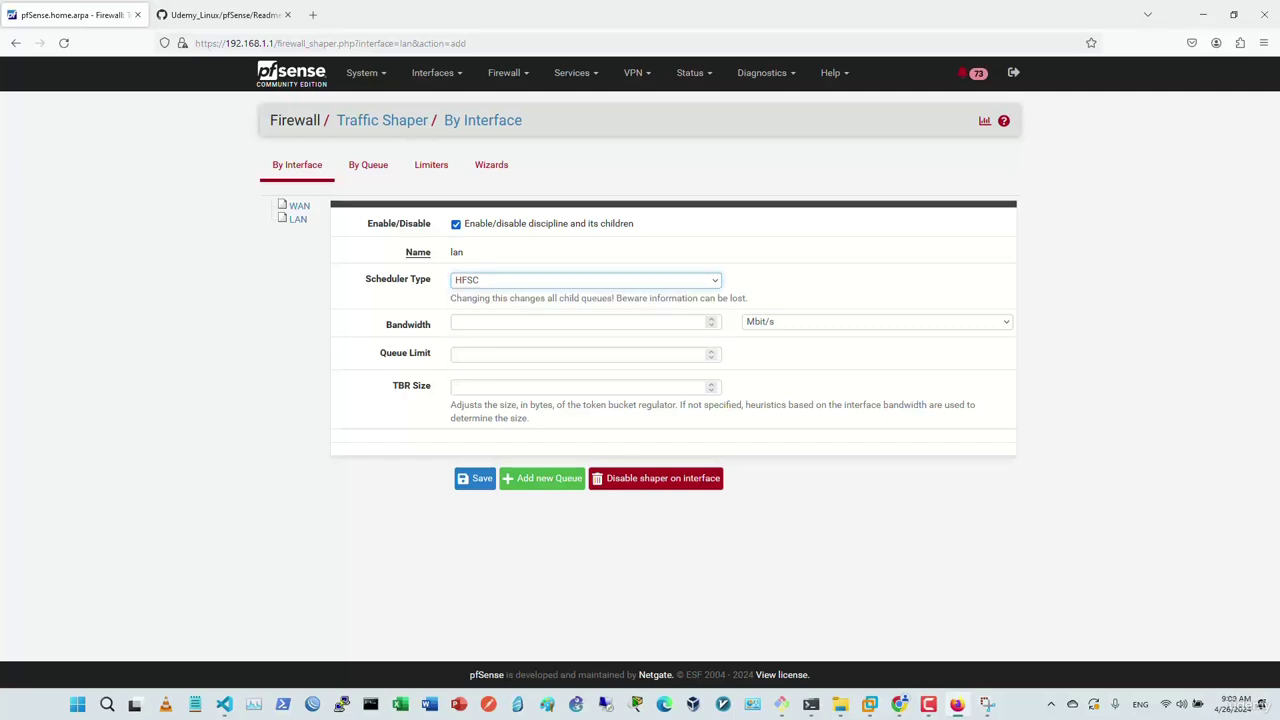
Step: Switch to the scheduler type notes in Snipping Tool, mark the introduction with an arrow, and underline HFSC and its service class and minimum bandwidth phrases
key(alt+Tab)
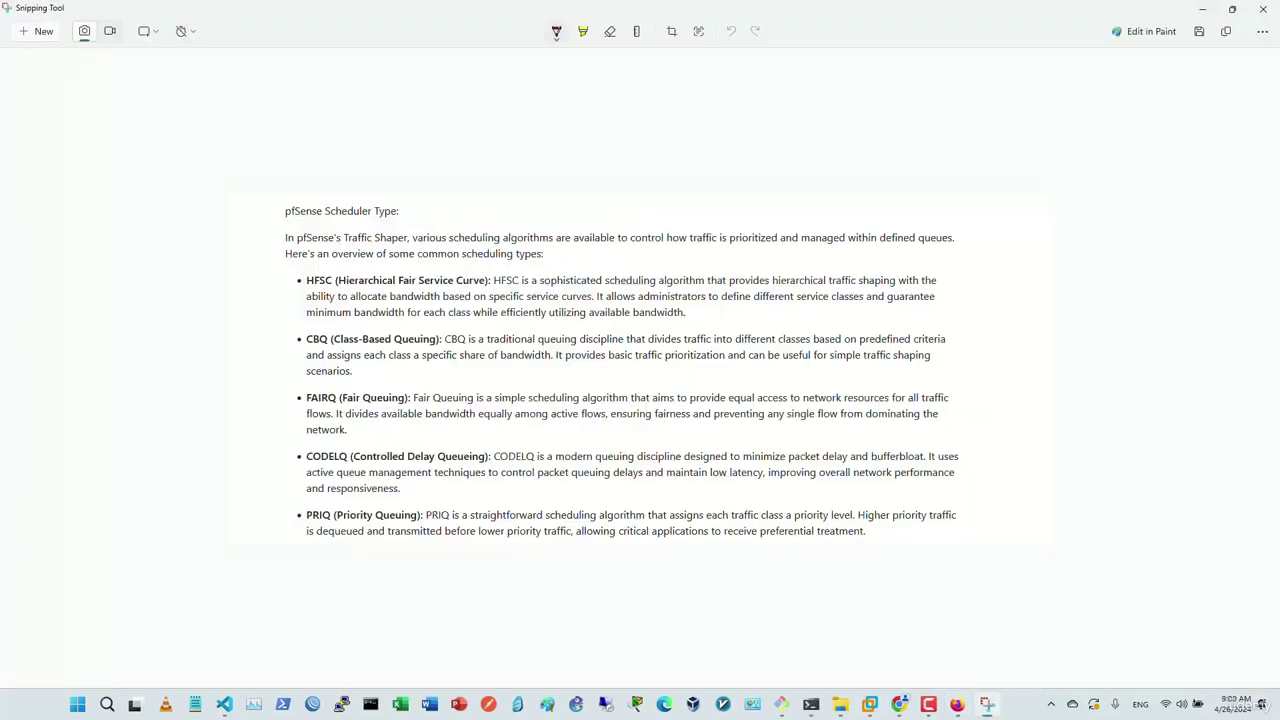
mouse_move(208, 240)
mouse_down()
mouse_move(264, 237)
mouse_move(246, 248)
mouse_up()
drag(835, 254, 909, 254)
drag(296, 284, 334, 285)
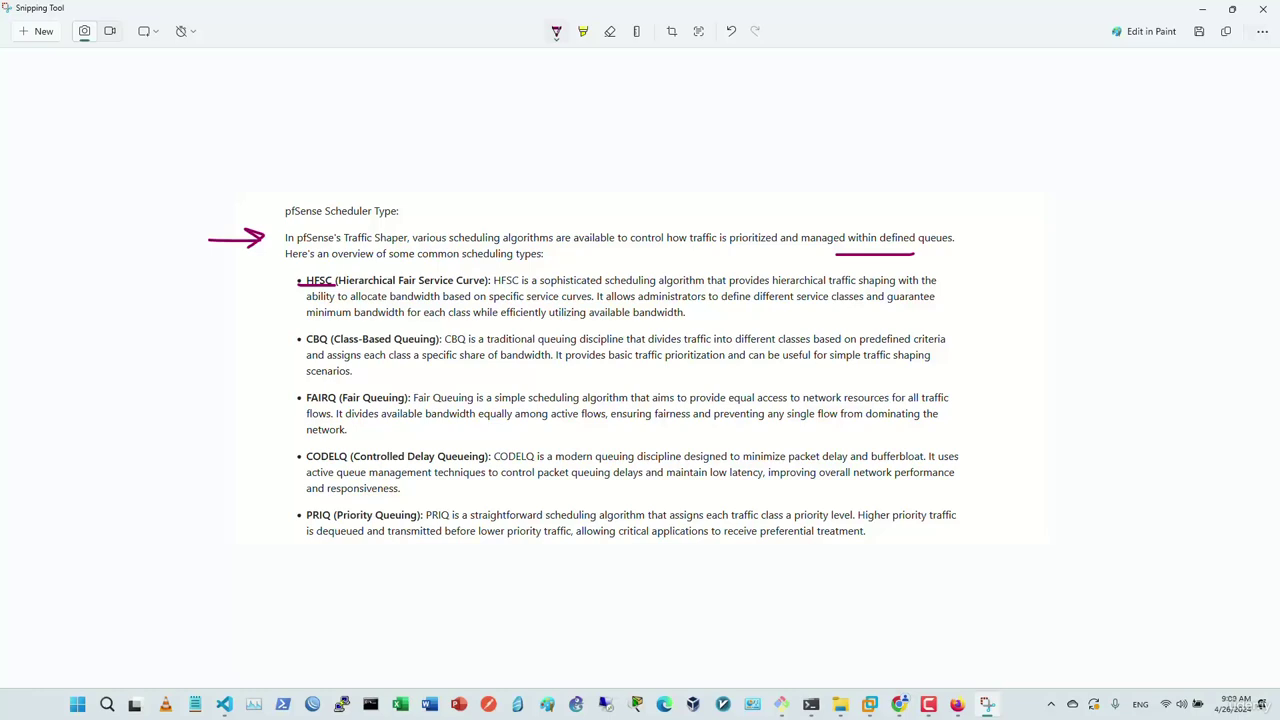
mouse_move(640, 305)
mouse_down()
mouse_move(911, 300)
mouse_move(852, 308)
mouse_up()
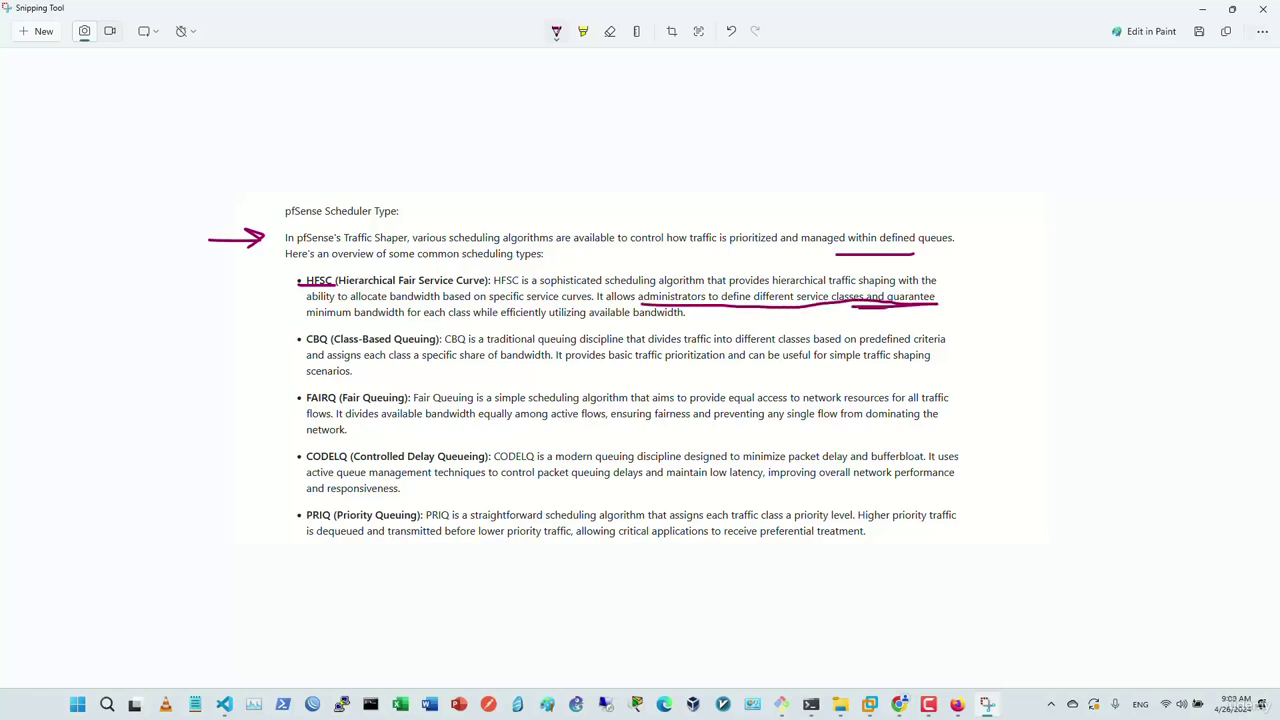
drag(326, 322, 456, 321)
Step: Mark the CBQ bullet with an arrow and sketch diverging traffic branches with three small "C" marks above them beside the notes
mouse_move(262, 339)
mouse_down()
mouse_move(298, 334)
mouse_move(268, 352)
mouse_up()
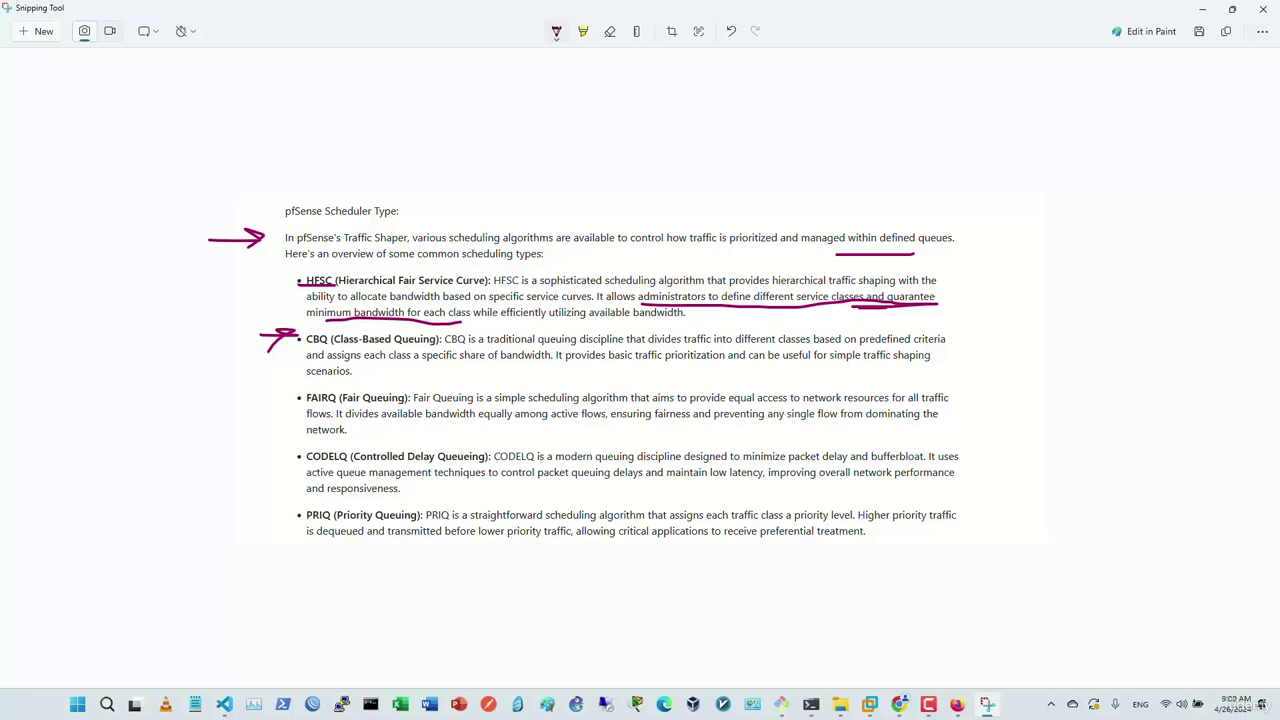
mouse_move(1009, 240)
mouse_down()
mouse_move(1056, 342)
mouse_move(1099, 221)
mouse_up()
mouse_move(1089, 318)
mouse_down()
mouse_move(1211, 207)
mouse_move(1175, 200)
mouse_up()
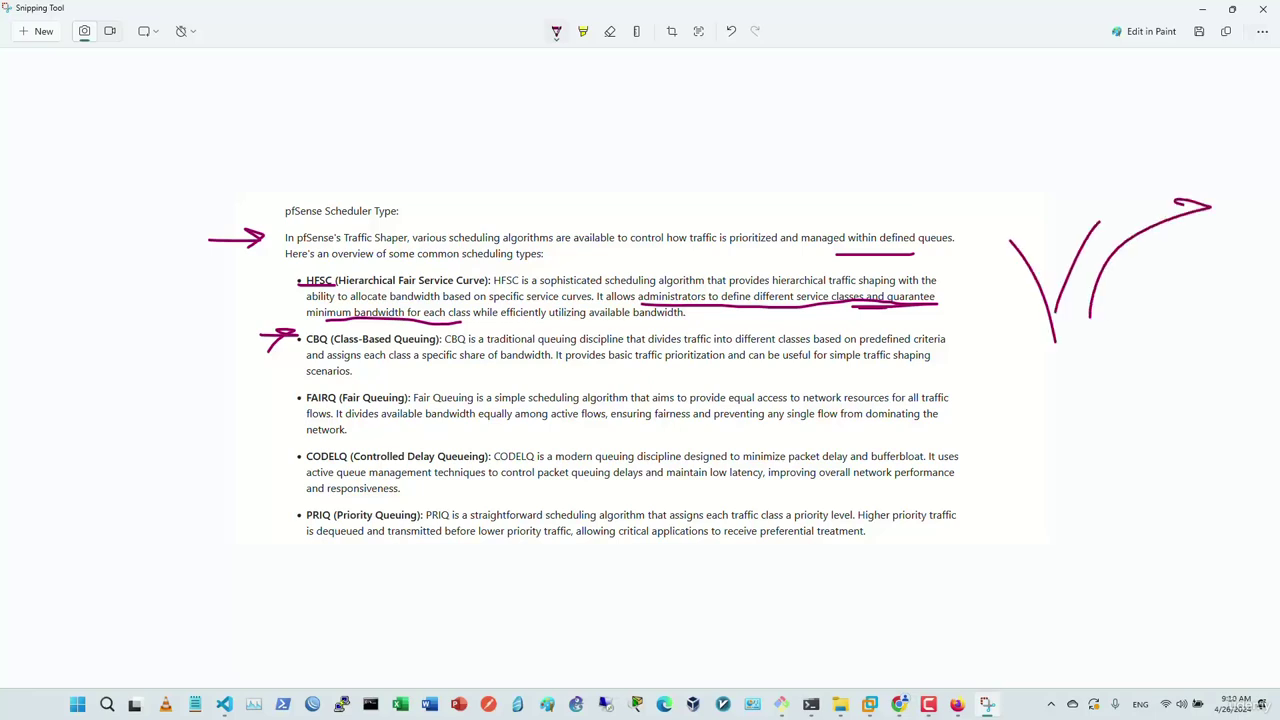
drag(1024, 173, 985, 198)
drag(1103, 163, 1092, 182)
mouse_move(1177, 125)
mouse_down()
mouse_move(1145, 140)
mouse_move(1171, 160)
mouse_up()
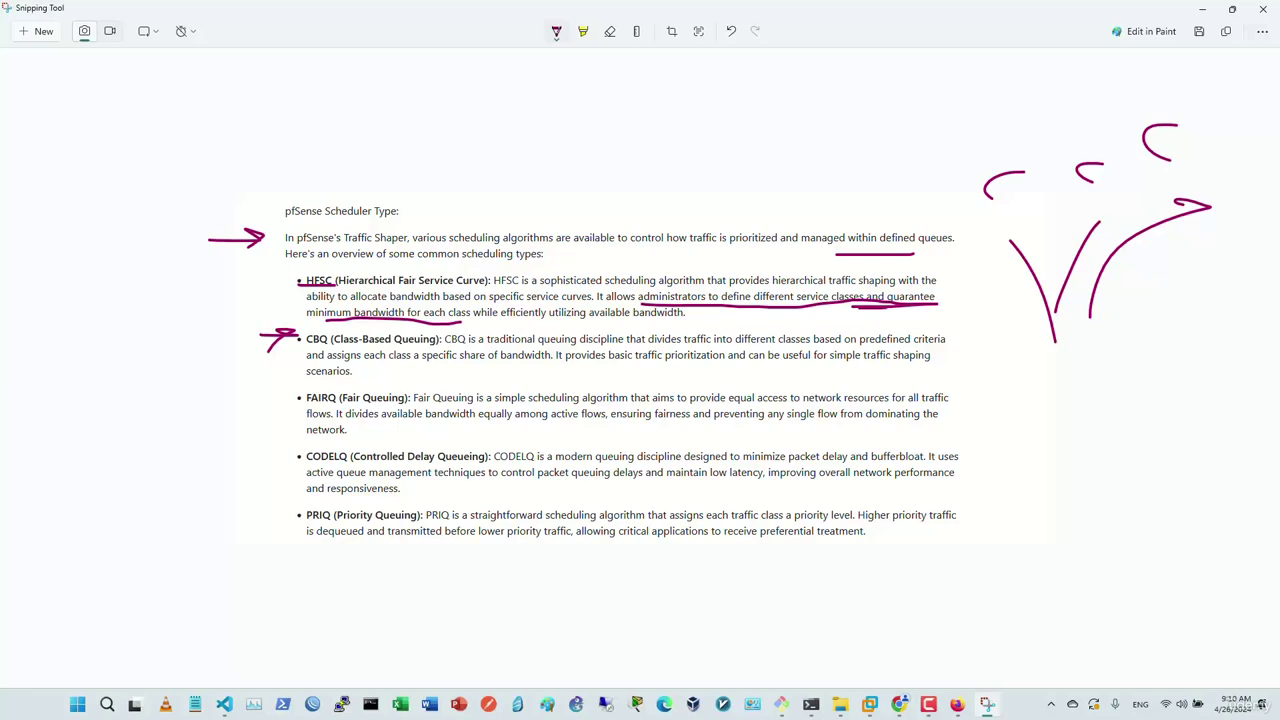
Step: Draw a small "S" above each of the three "C" marks and mark the FAIRQ bullet with an arrow
drag(986, 126, 988, 145)
drag(1083, 112, 1084, 135)
drag(1159, 87, 1150, 113)
drag(231, 405, 294, 404)
mouse_move(283, 391)
mouse_down()
mouse_move(296, 400)
mouse_move(280, 414)
mouse_up()
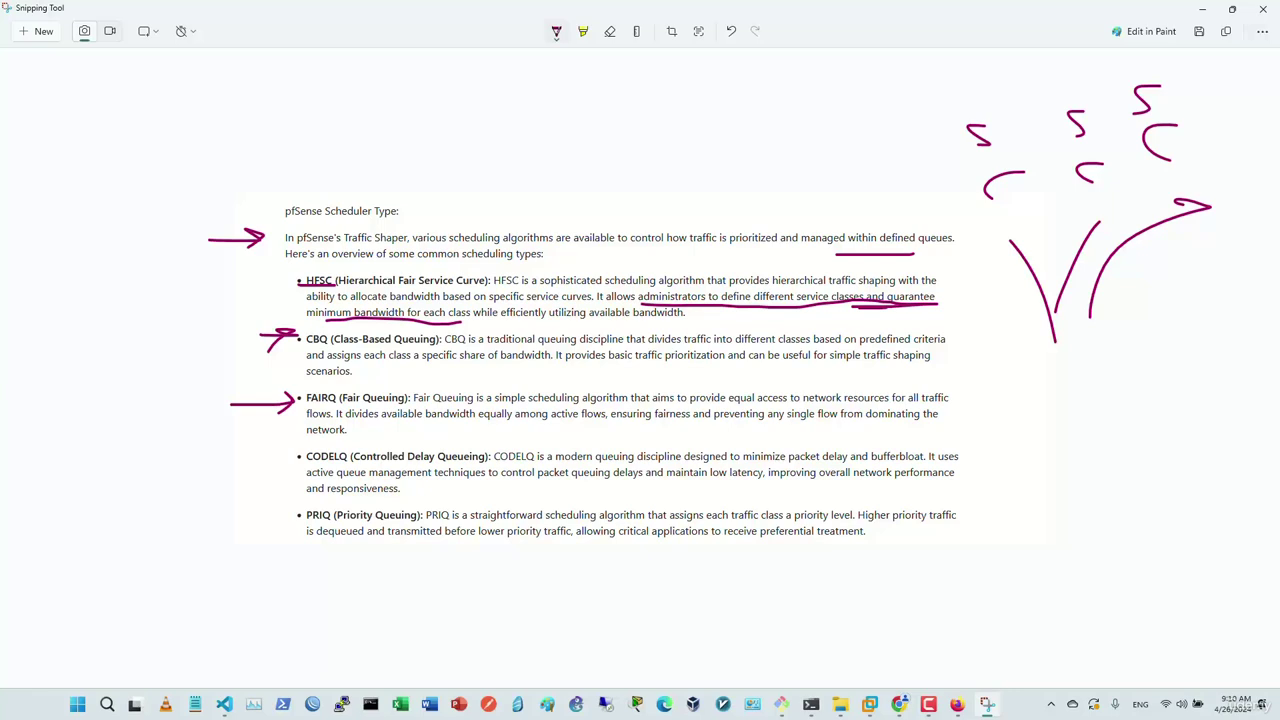
Step: Undo all pen marks on the scheduler type notes, including the traffic branch sketch
key(ctrl+z)
key(ctrl+z)
key(ctrl+z)
key(ctrl+z)
key(ctrl+z)
key(ctrl+z)
key(ctrl+z)
key(ctrl+z)
key(ctrl+z)
key(ctrl+z)
key(ctrl+z)
key(ctrl+z)
key(ctrl+z)
key(ctrl+z)
key(ctrl+z)
key(ctrl+z)
key(ctrl+z)
key(ctrl+z)
key(ctrl+z)
key(ctrl+z)
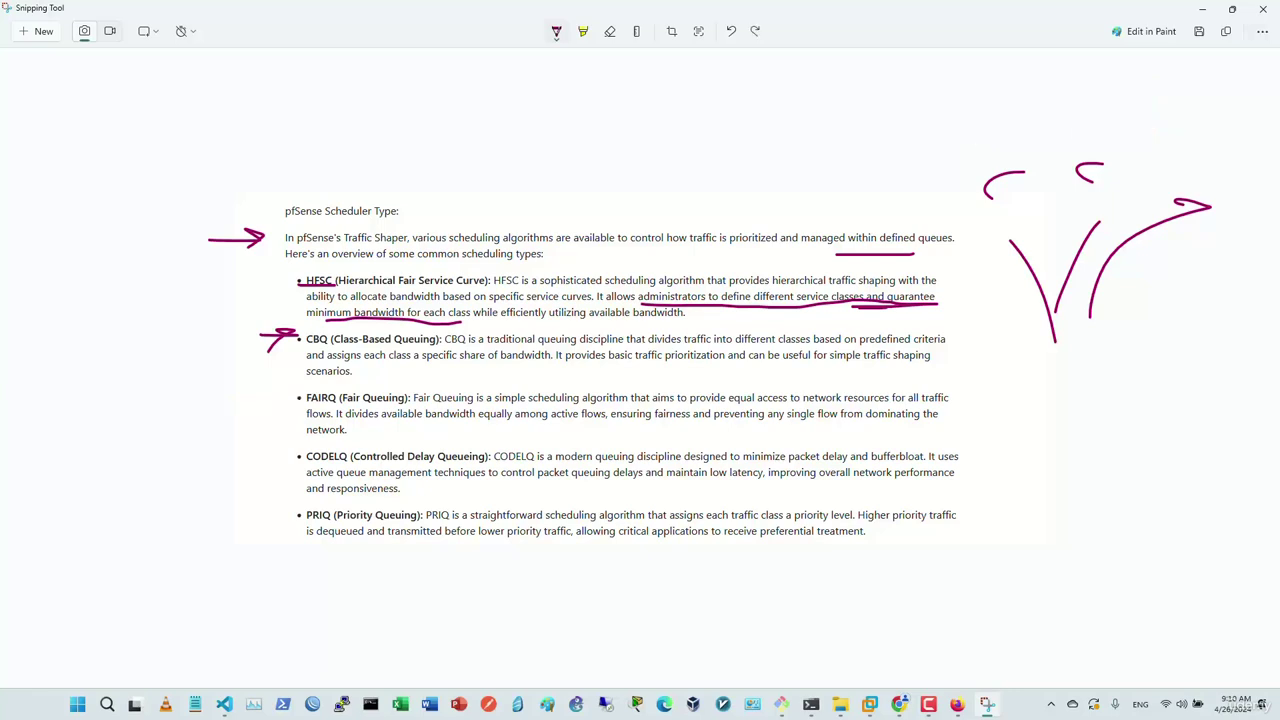
Step: Sketch a vertical traffic channel beside the notes with a circle above it, an arrow entering from below and upward arrows on both sides
mouse_move(1048, 276)
mouse_down()
mouse_move(1038, 234)
mouse_move(1062, 420)
mouse_up()
drag(1100, 292, 1097, 430)
drag(1072, 518, 1078, 410)
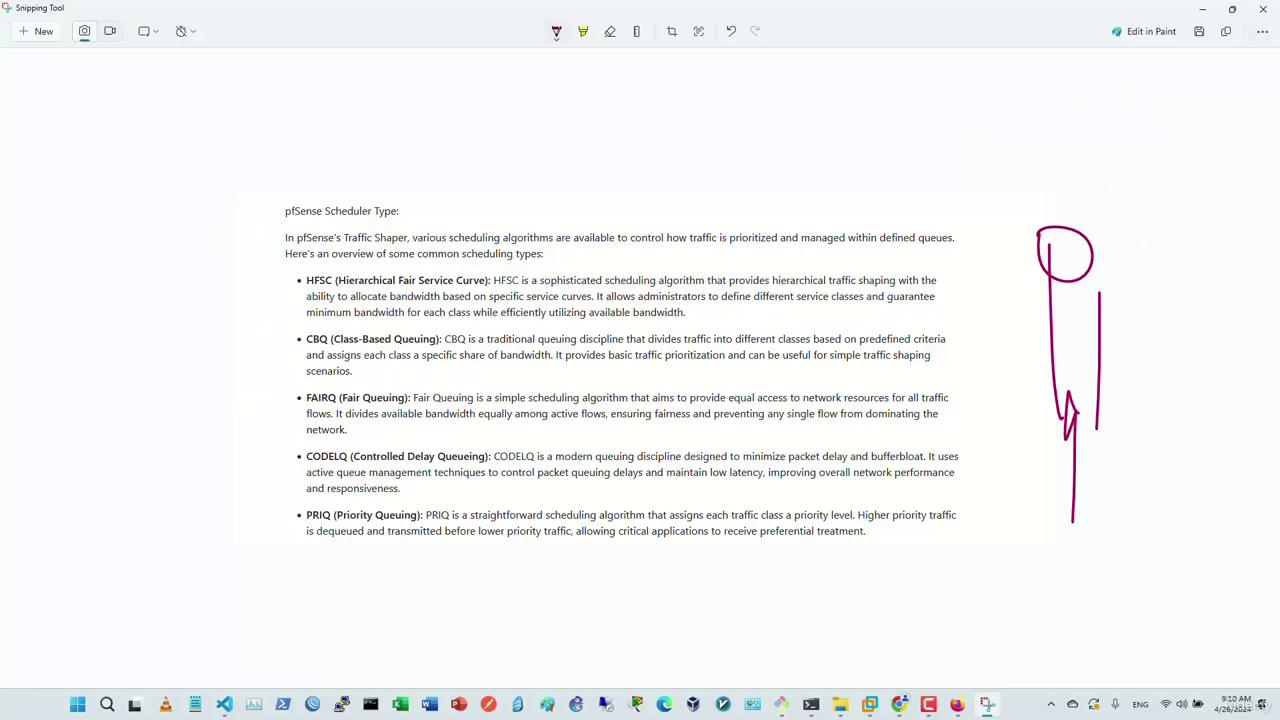
drag(1005, 294, 1000, 205)
mouse_move(985, 218)
mouse_down()
mouse_move(997, 198)
mouse_move(1014, 214)
mouse_up()
drag(1133, 306, 1121, 182)
drag(1113, 200, 1136, 197)
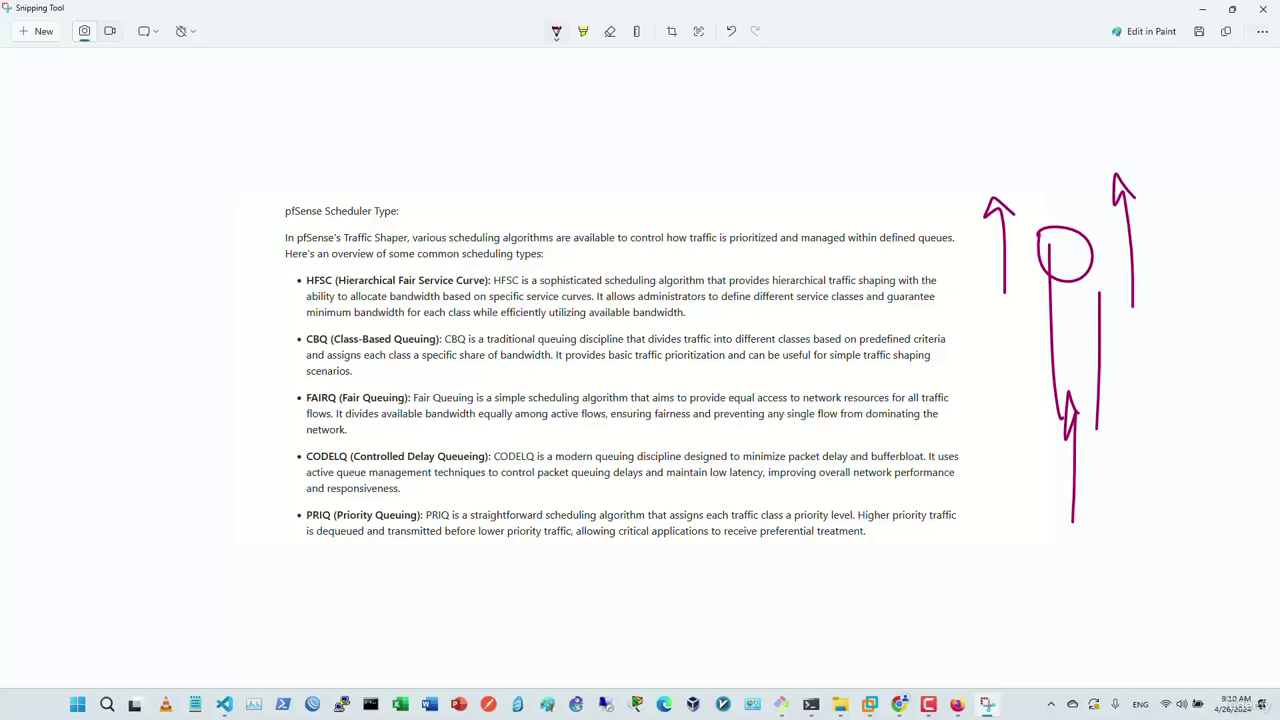
Step: Draw another upward arrow beside the channel's lower end and write "BW" above the sketch
mouse_move(1118, 504)
mouse_down()
mouse_move(1121, 414)
mouse_move(1141, 402)
mouse_up()
drag(1001, 145, 1000, 92)
drag(1000, 92, 1015, 128)
mouse_move(1060, 92)
mouse_down()
mouse_move(1072, 122)
mouse_move(1126, 88)
mouse_up()
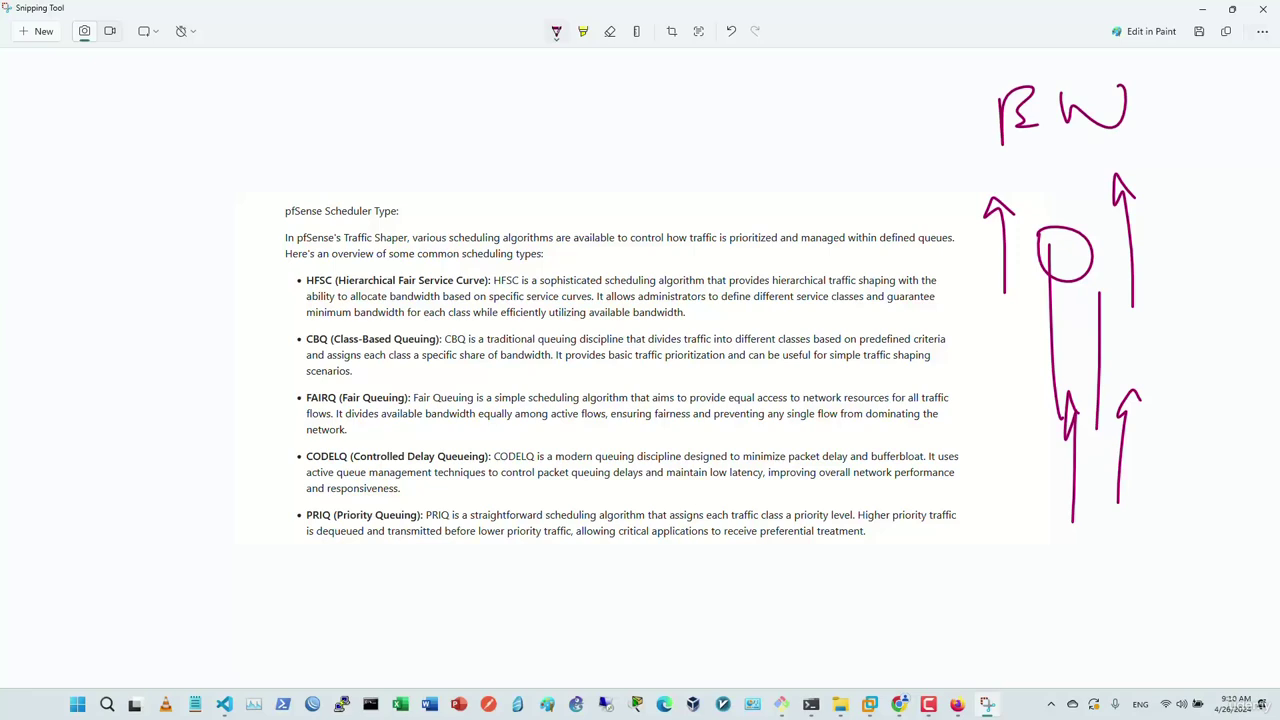
Step: Mark the FAIRQ and PRIQ bullets with arrows, and underline "Controlled Delay Queueing" and "improving overall network performance" in the CODELQ bullet
key(F10)
mouse_move(237, 394)
mouse_down()
mouse_move(272, 394)
mouse_move(266, 408)
mouse_up()
drag(353, 464, 485, 463)
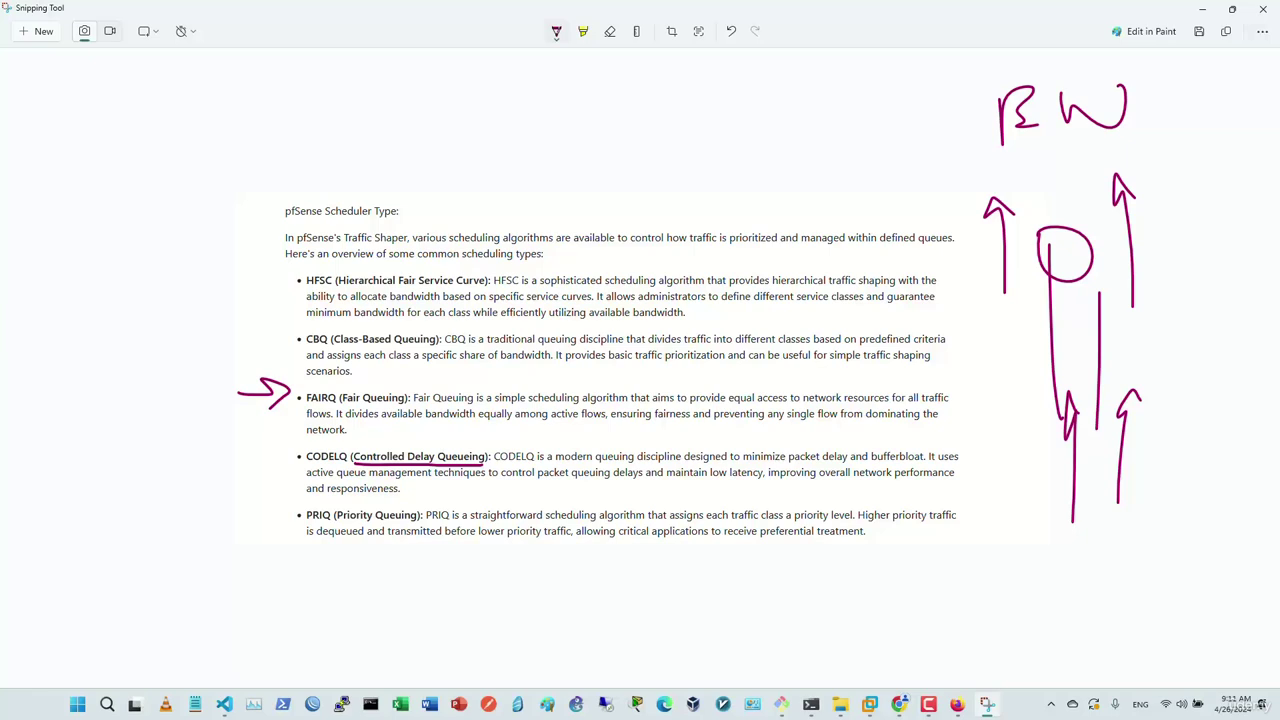
drag(782, 478, 940, 487)
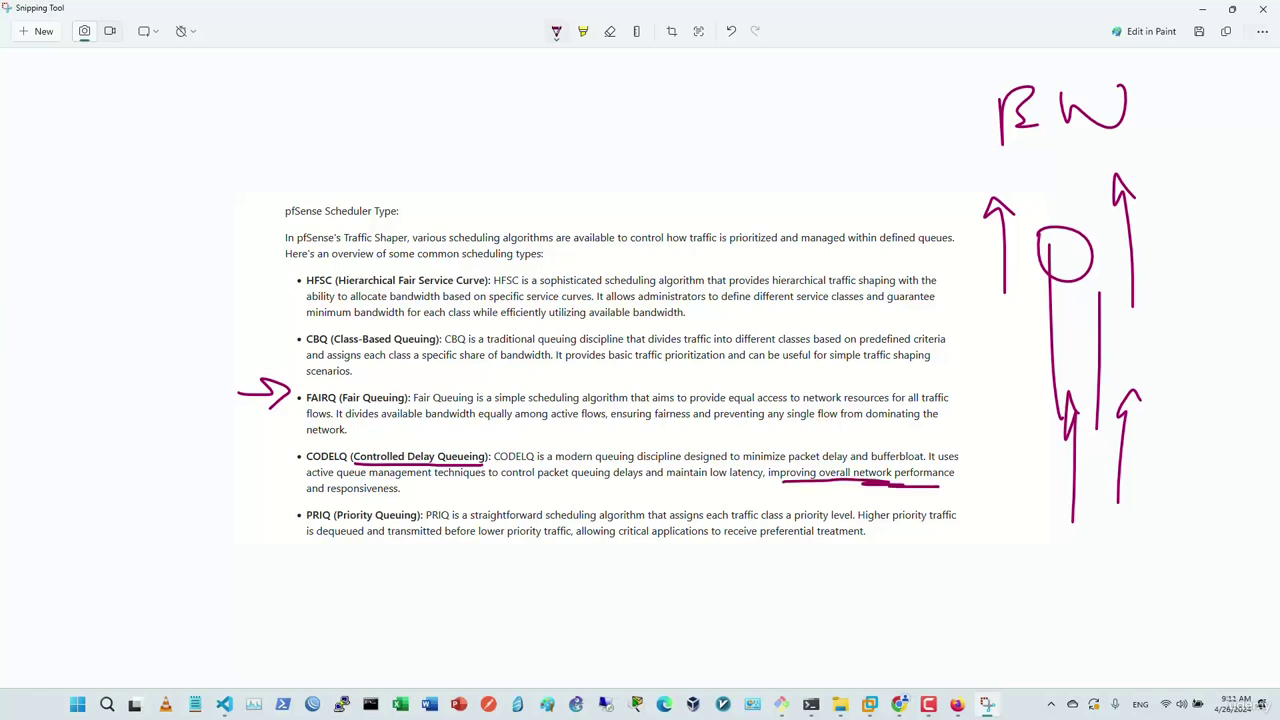
drag(251, 513, 284, 512)
mouse_move(269, 503)
mouse_down()
mouse_move(283, 510)
mouse_move(271, 519)
mouse_up()
Step: Undo the bandwidth channel sketch, the "BW" lettering and the FAIRQ, CODELQ and PRIQ marks
key(ctrl+z)
key(ctrl+z)
key(ctrl+z)
key(ctrl+z)
key(ctrl+z)
key(ctrl+z)
key(ctrl+z)
key(ctrl+z)
key(ctrl+z)
key(ctrl+z)
key(ctrl+z)
key(ctrl+z)
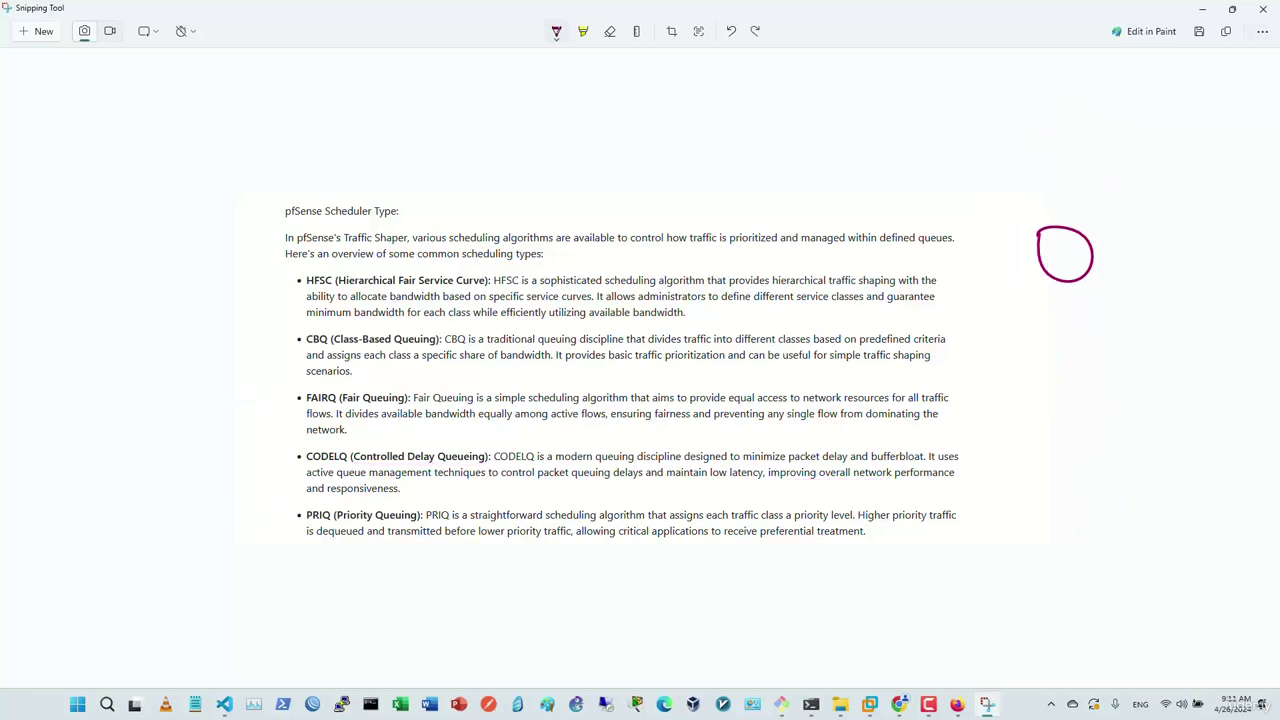
Step: Mark the PRIQ description with an arrow, underline "applications to receive preferential treatment", and clear both marks
mouse_move(197, 531)
mouse_down()
mouse_move(312, 531)
mouse_move(284, 553)
mouse_up()
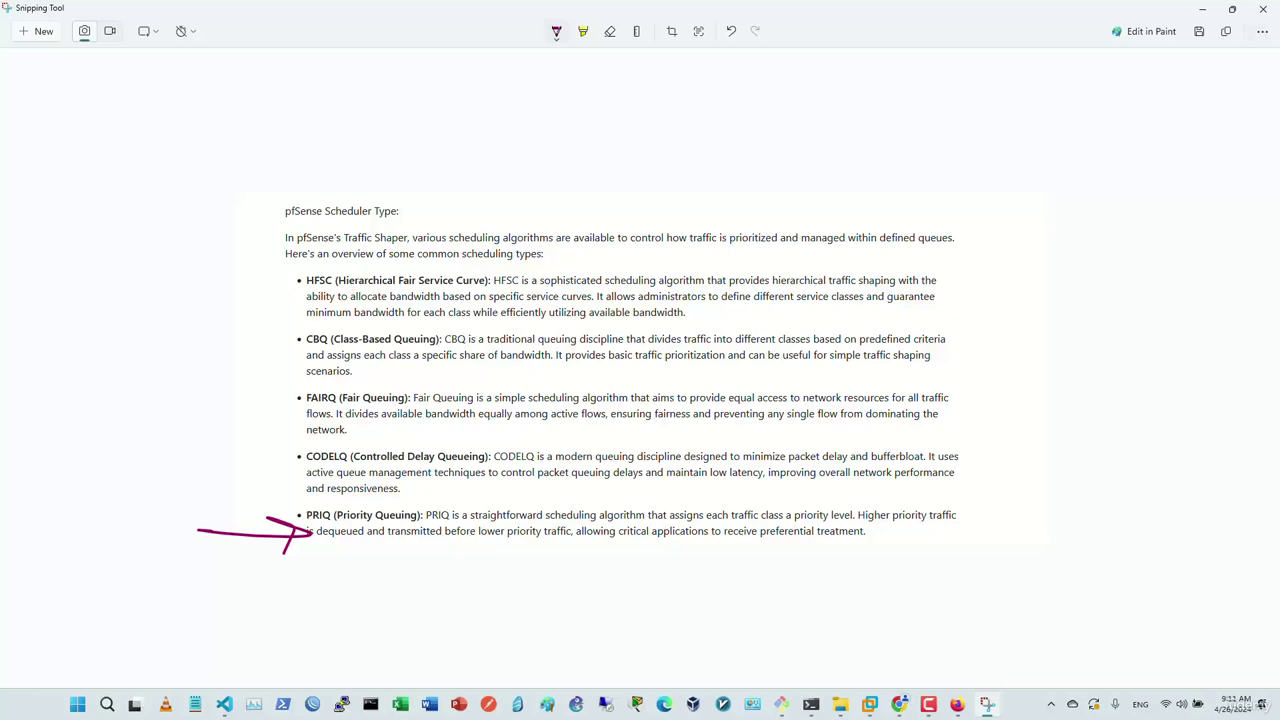
drag(656, 546, 834, 548)
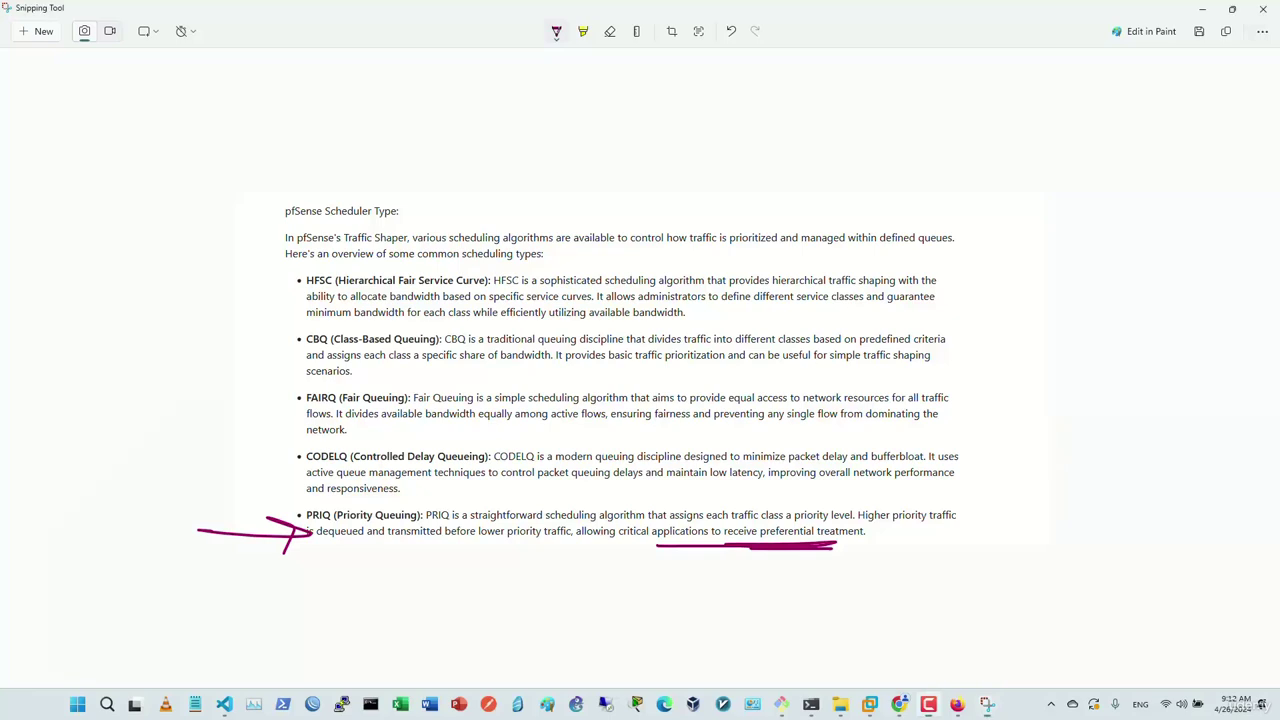
key(ctrl+z)
key(ctrl+z)
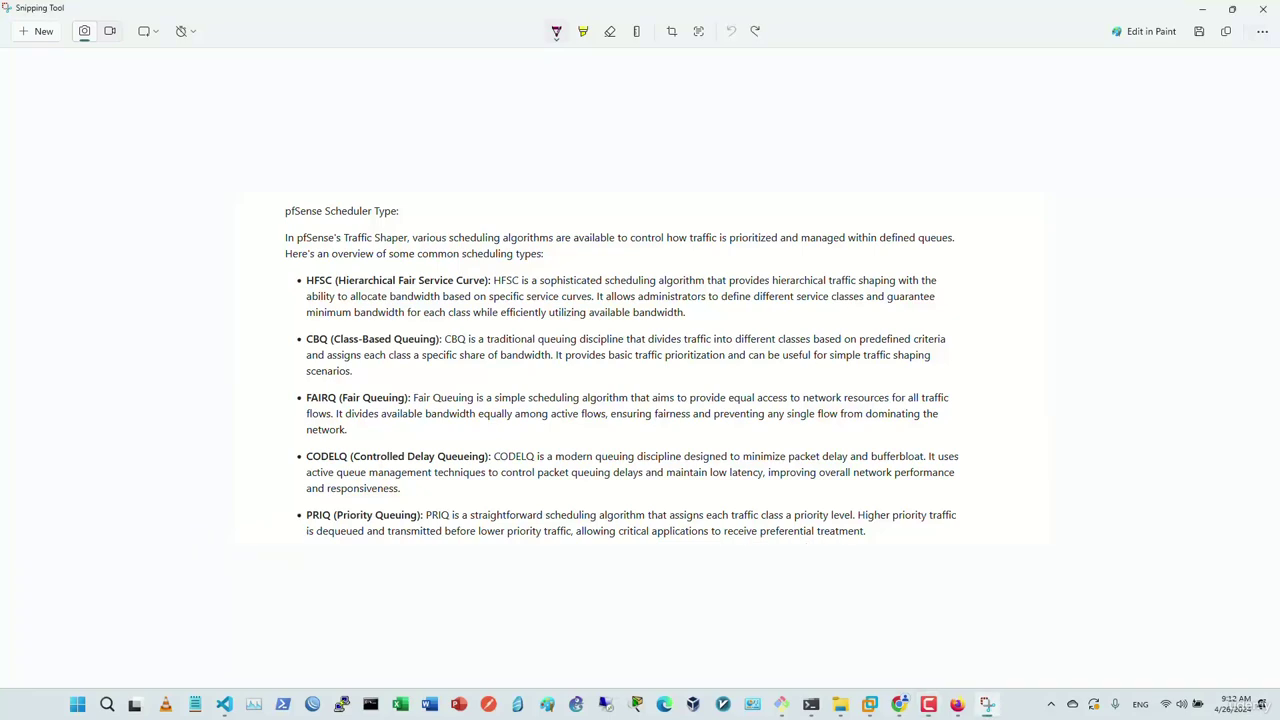
Step: Switch to pfSense in the browser, set the LAN shaper's bandwidth to 1 Mbit/s with the HFSC scheduler, save and apply the changes
key(alt+Tab)
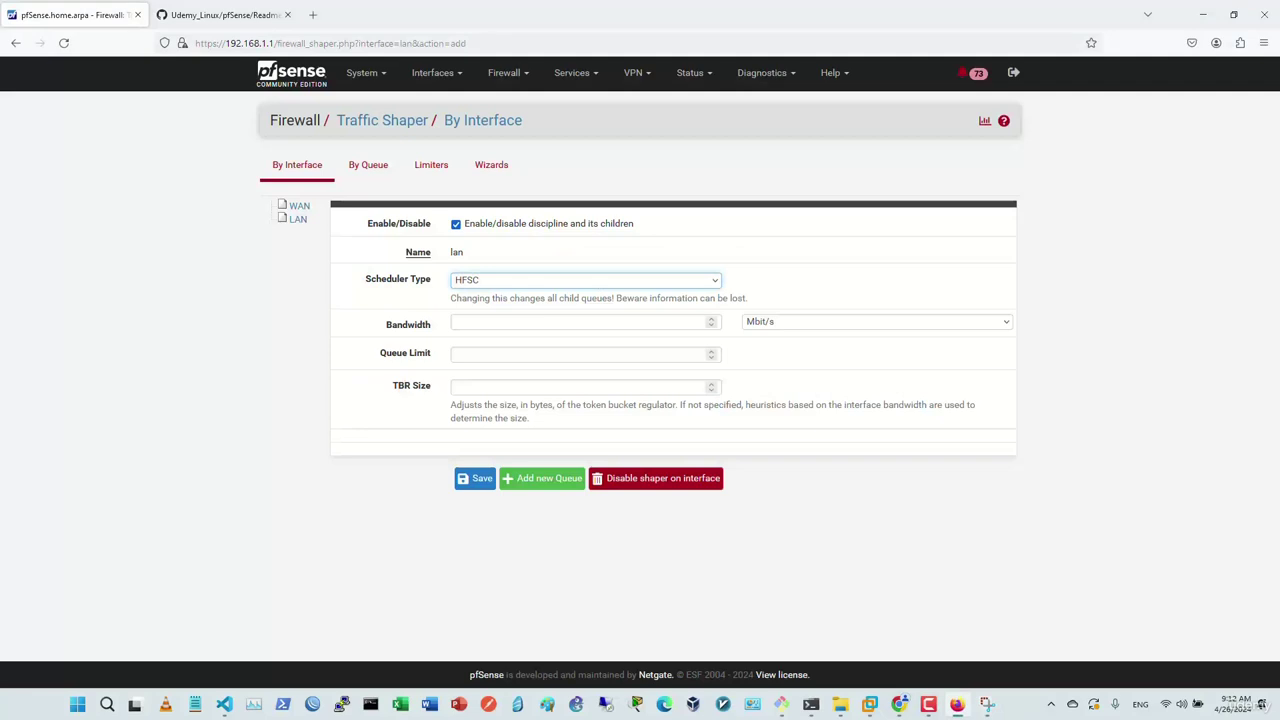
click(586, 281)
click(586, 281)
click(580, 321)
click(876, 321)
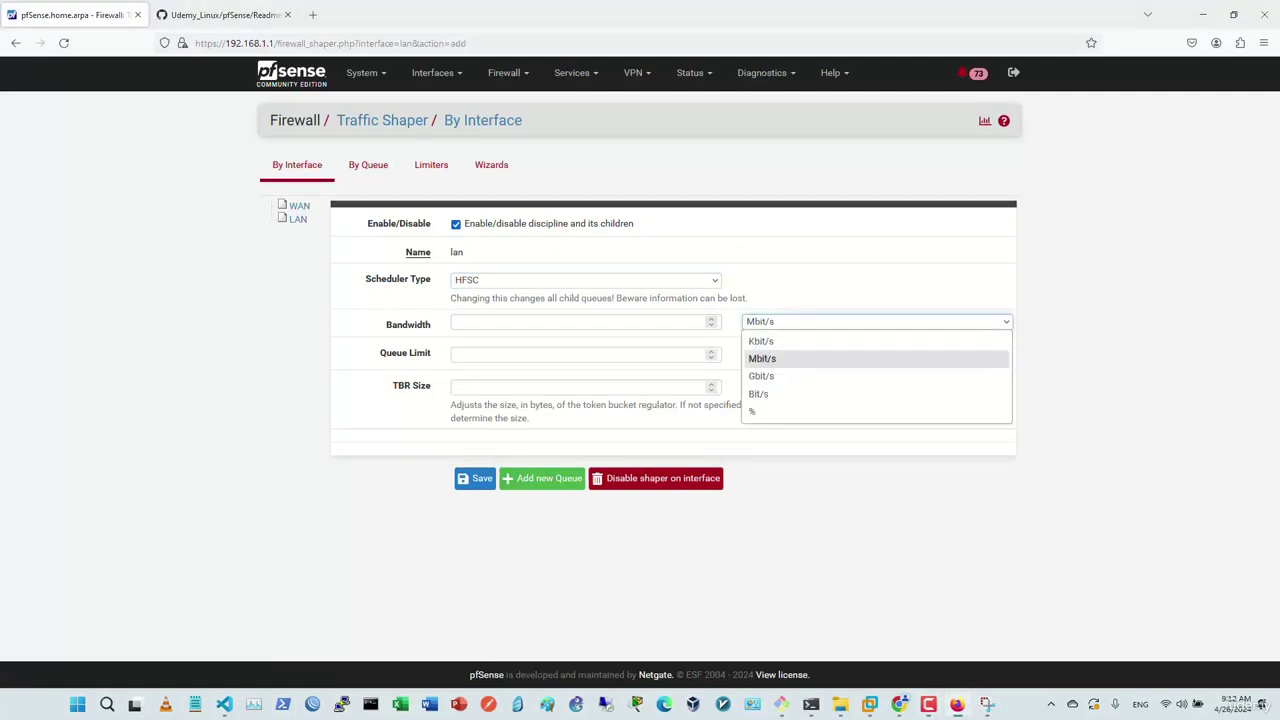
key(Down)
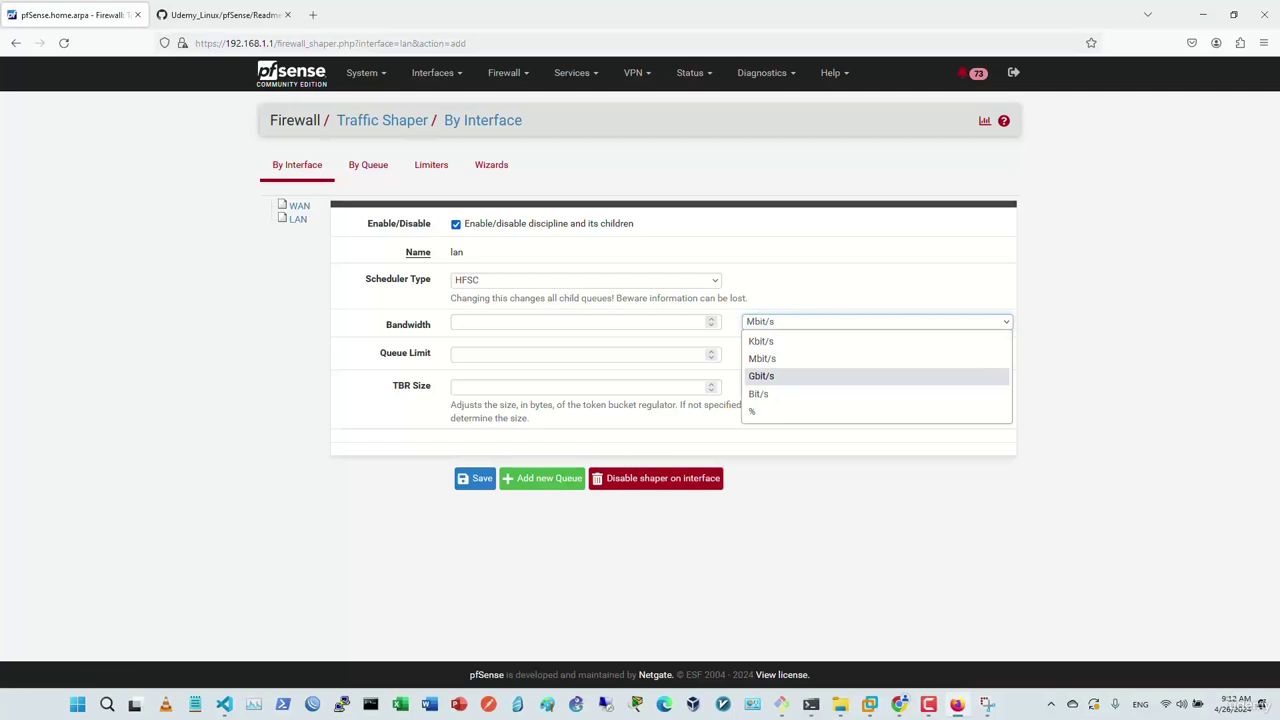
key(Up)
key(Return)
key(shift+Tab)
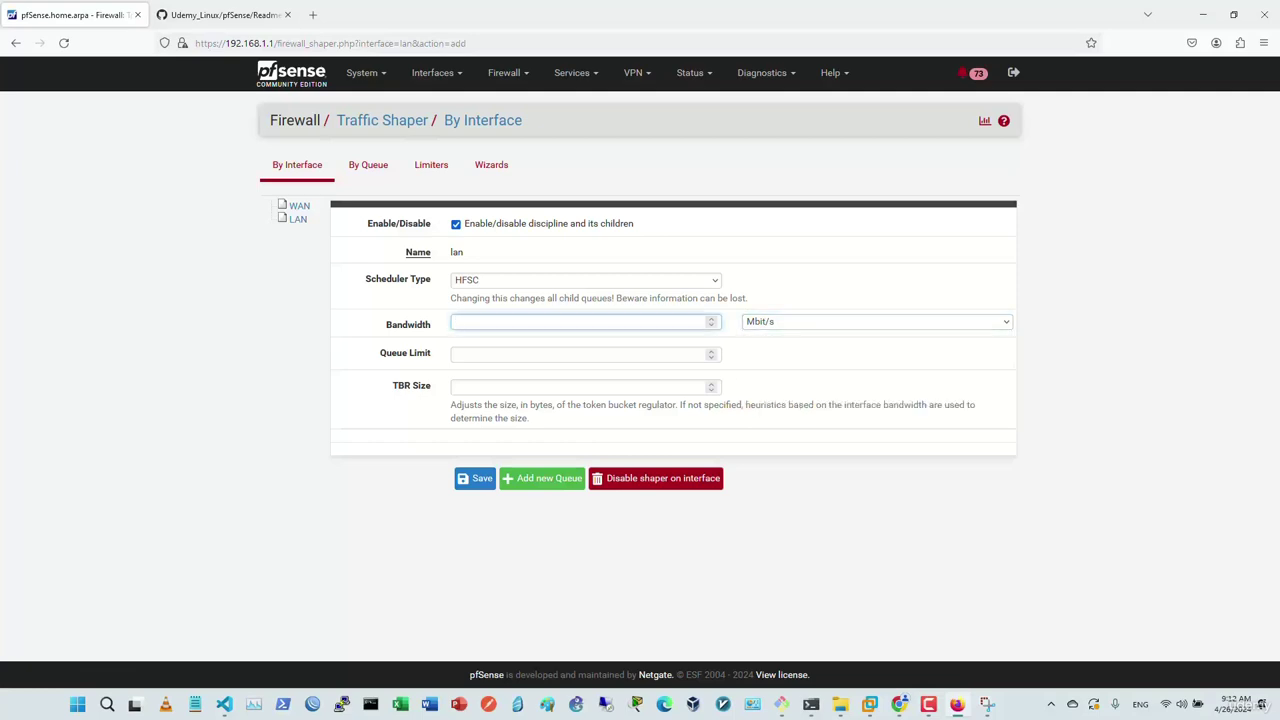
text(1)
click(475, 478)
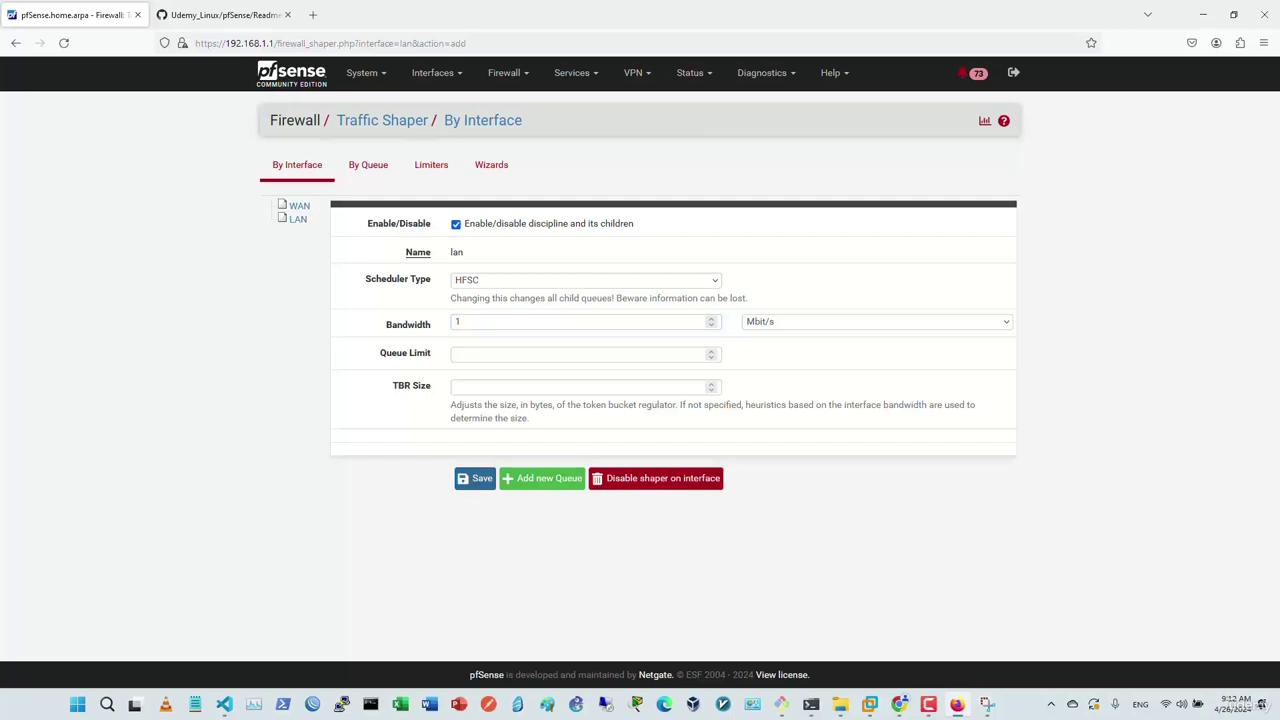
click(967, 173)
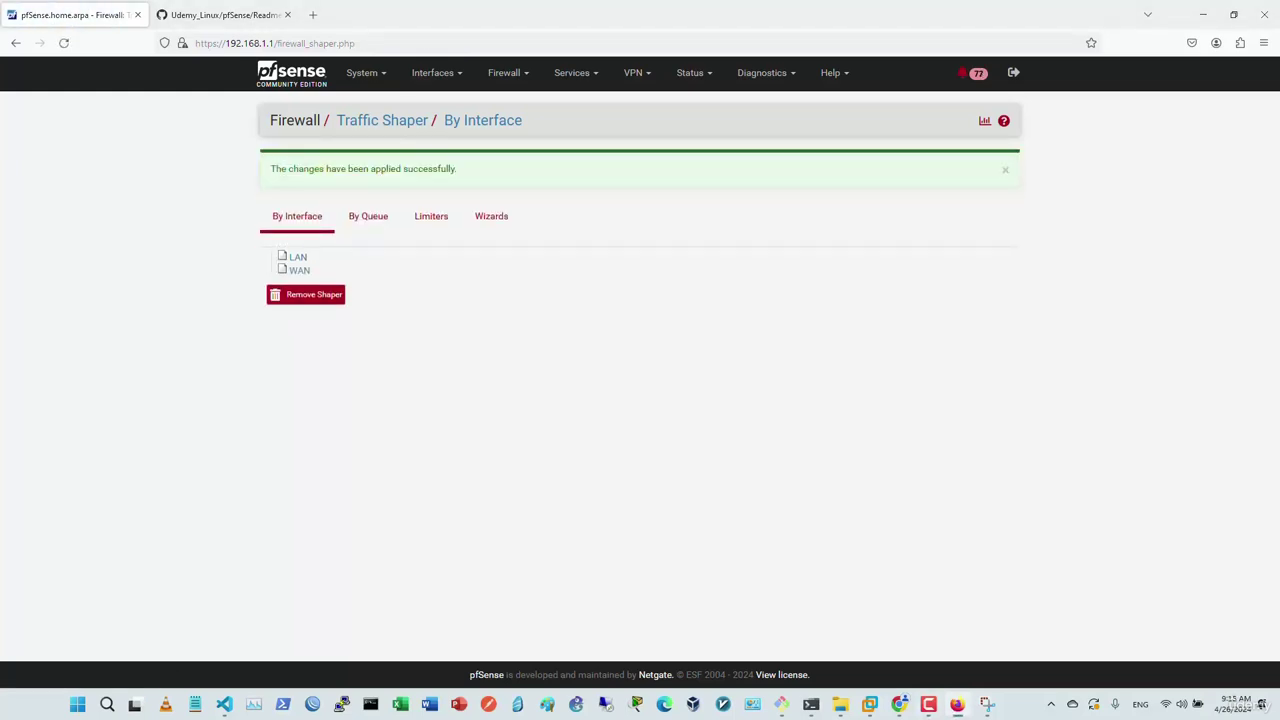
Step: View the WAN shaper settings and try to save the LAN shaper with its bandwidth cleared
click(299, 270)
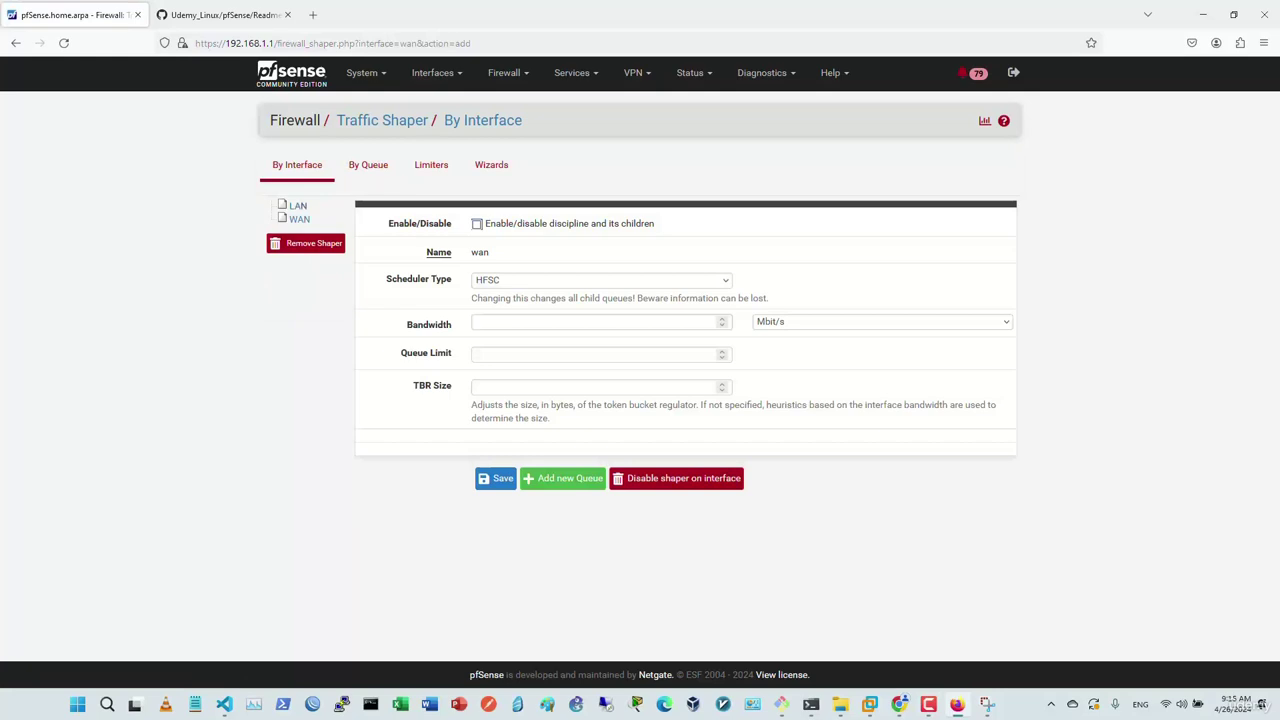
click(297, 205)
click(595, 321)
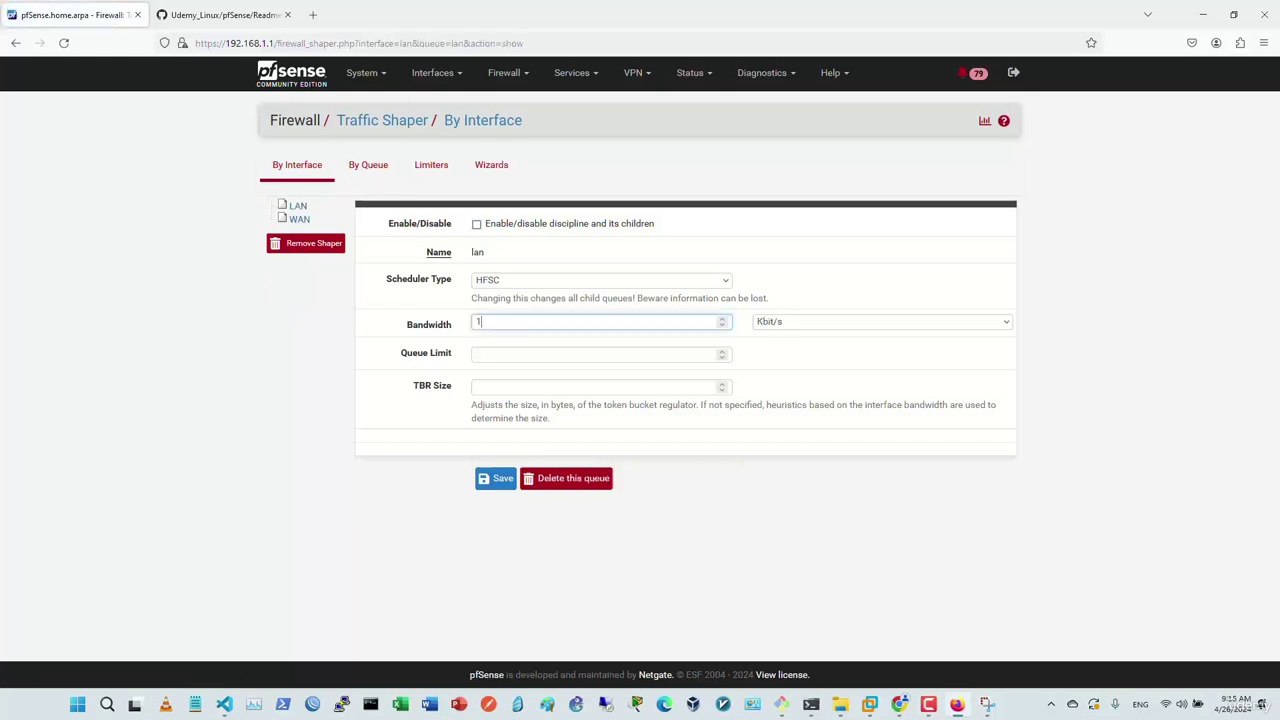
key(BackSpace)
click(495, 478)
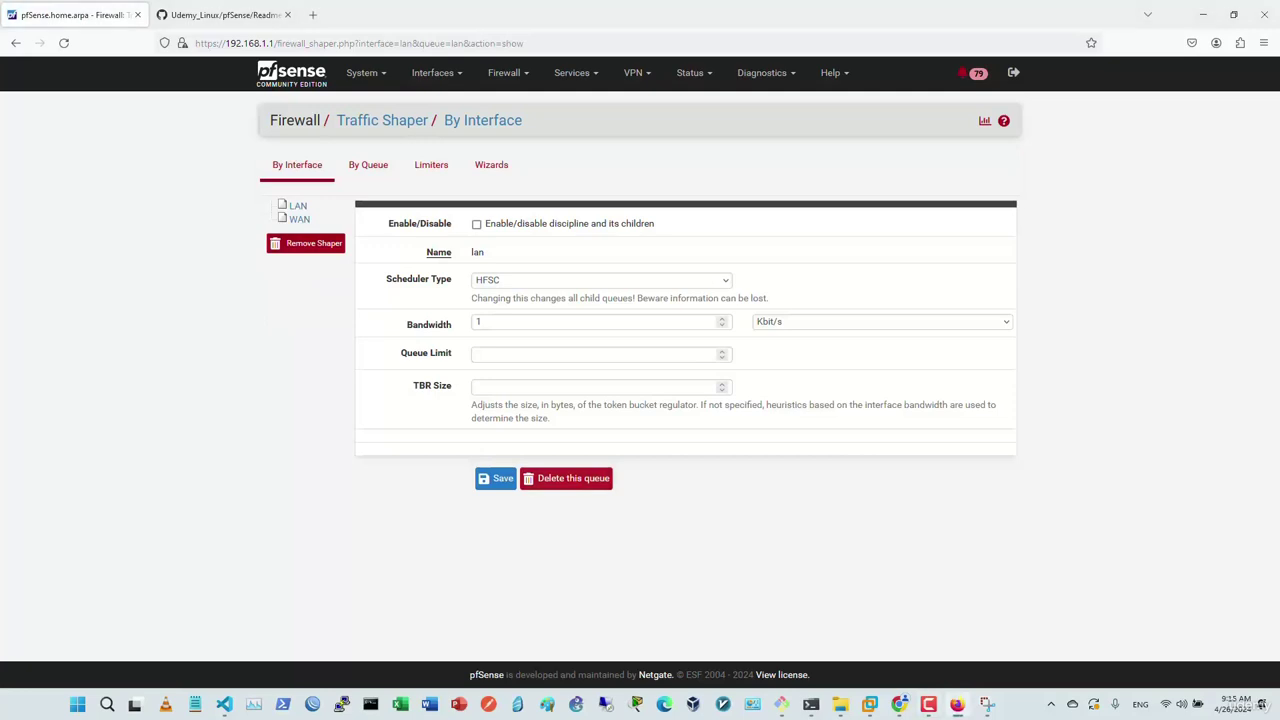
Step: Delete the LAN shaper queue, apply the change and open the traffic shaper's Limiters page
click(566, 478)
key(Return)
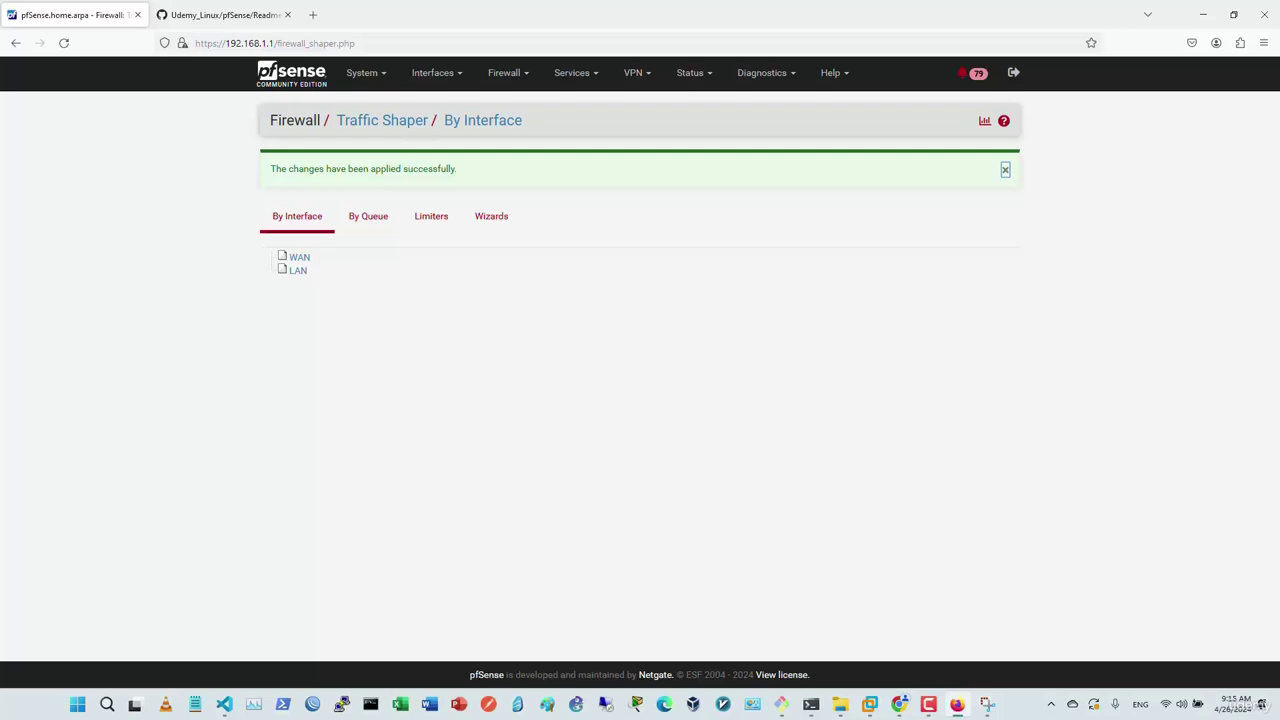
click(431, 216)
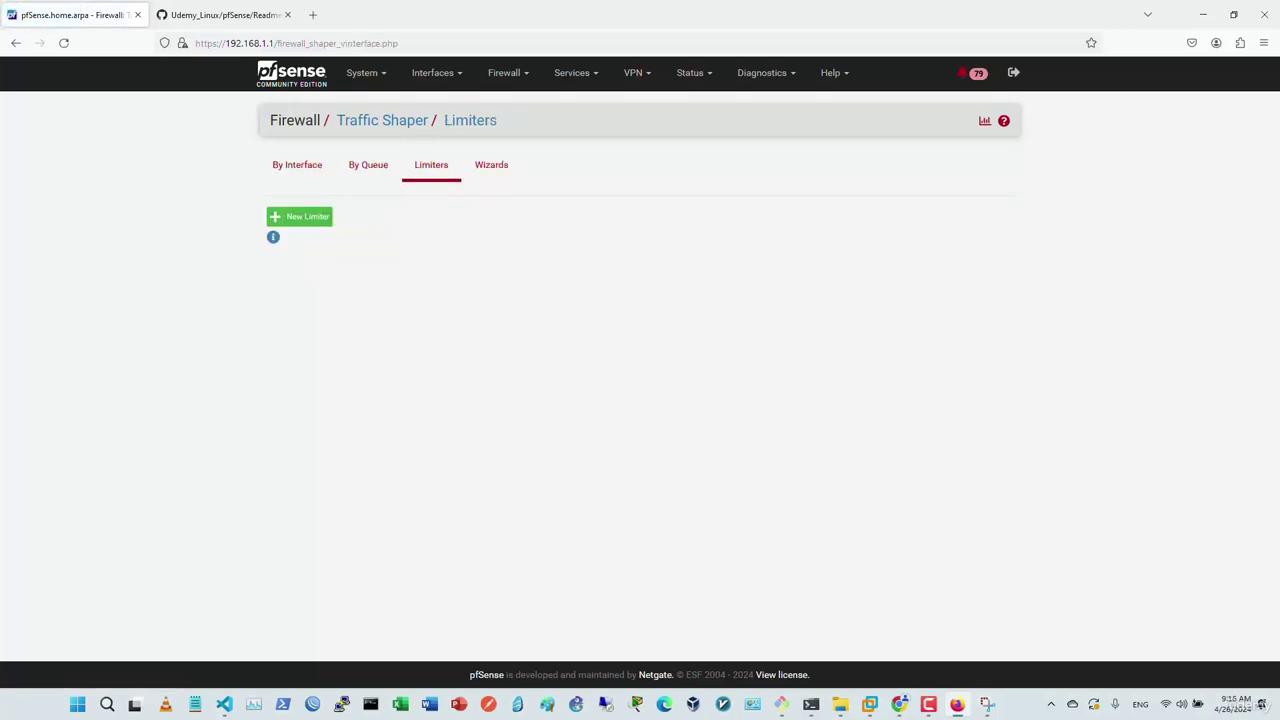
Step: Switch to the pfSense Limiter notes in Snipping Tool and underline the title, "bandwidth limits" and "bandwidth utilization"
key(alt+Tab)
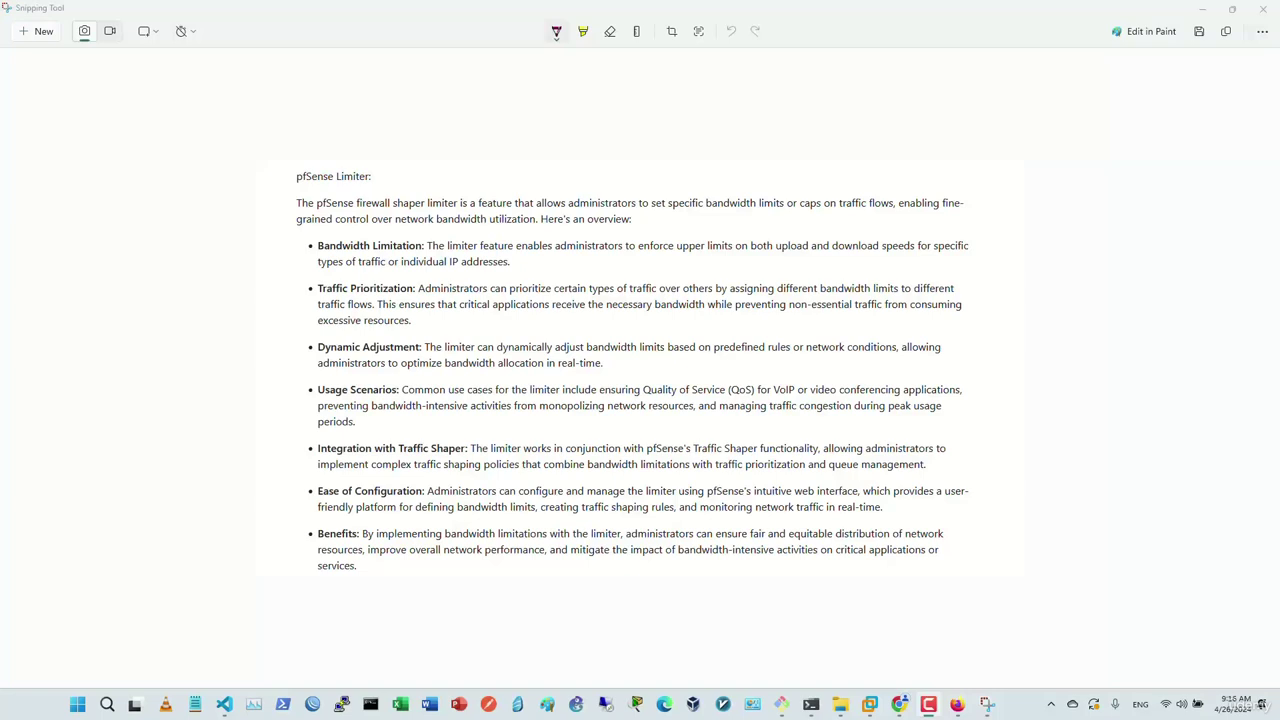
mouse_move(308, 194)
mouse_down()
mouse_move(382, 192)
mouse_move(338, 192)
mouse_up()
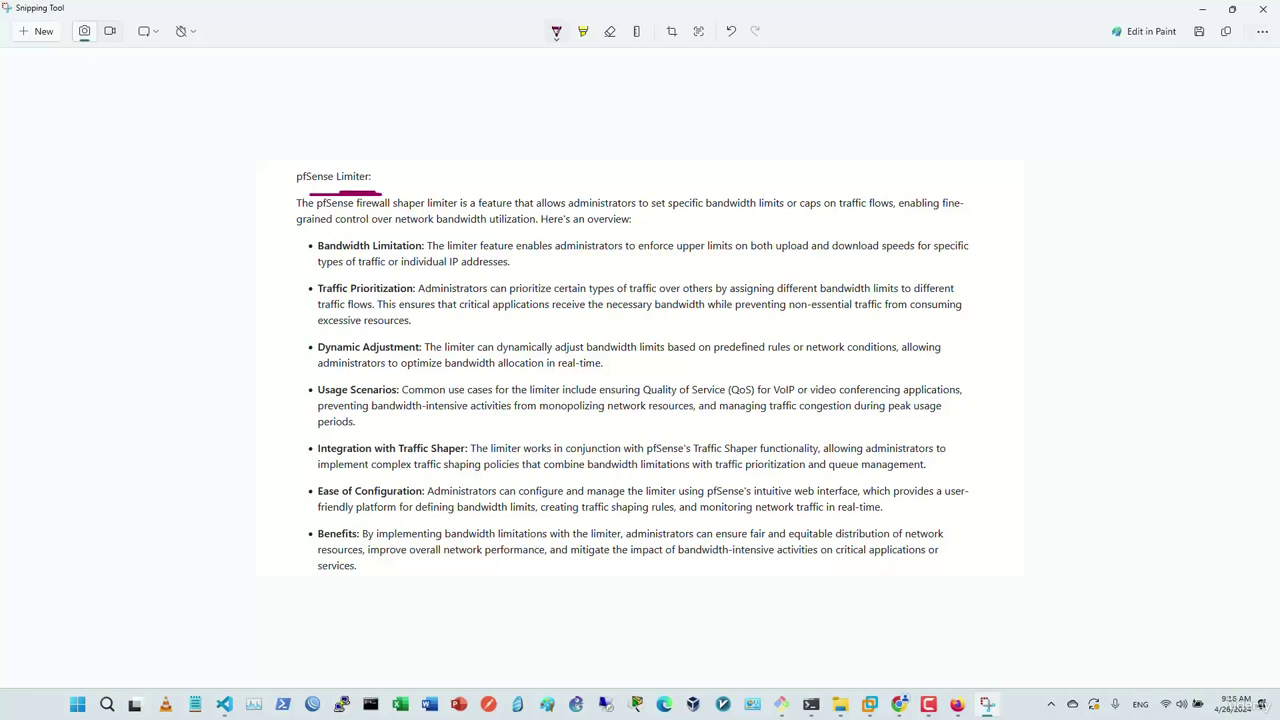
mouse_move(706, 216)
mouse_down()
mouse_move(788, 218)
mouse_move(740, 219)
mouse_up()
drag(432, 230, 530, 230)
Step: Mark the Bandwidth Limitation and Traffic Prioritization bullets with arrows and underline "upload and download speeds"
drag(257, 251, 304, 246)
mouse_move(284, 238)
mouse_down()
mouse_move(305, 246)
mouse_move(290, 259)
mouse_up()
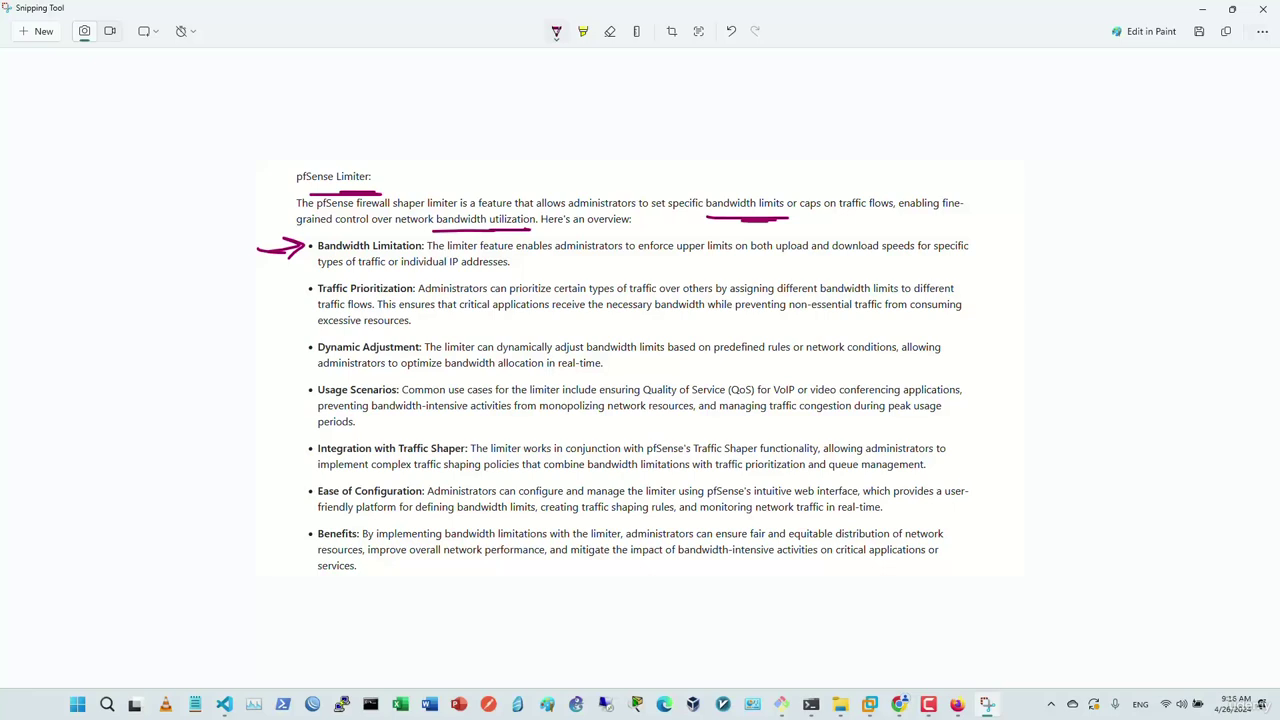
drag(786, 258, 920, 265)
mouse_move(242, 307)
mouse_down()
mouse_move(294, 304)
mouse_move(278, 316)
mouse_up()
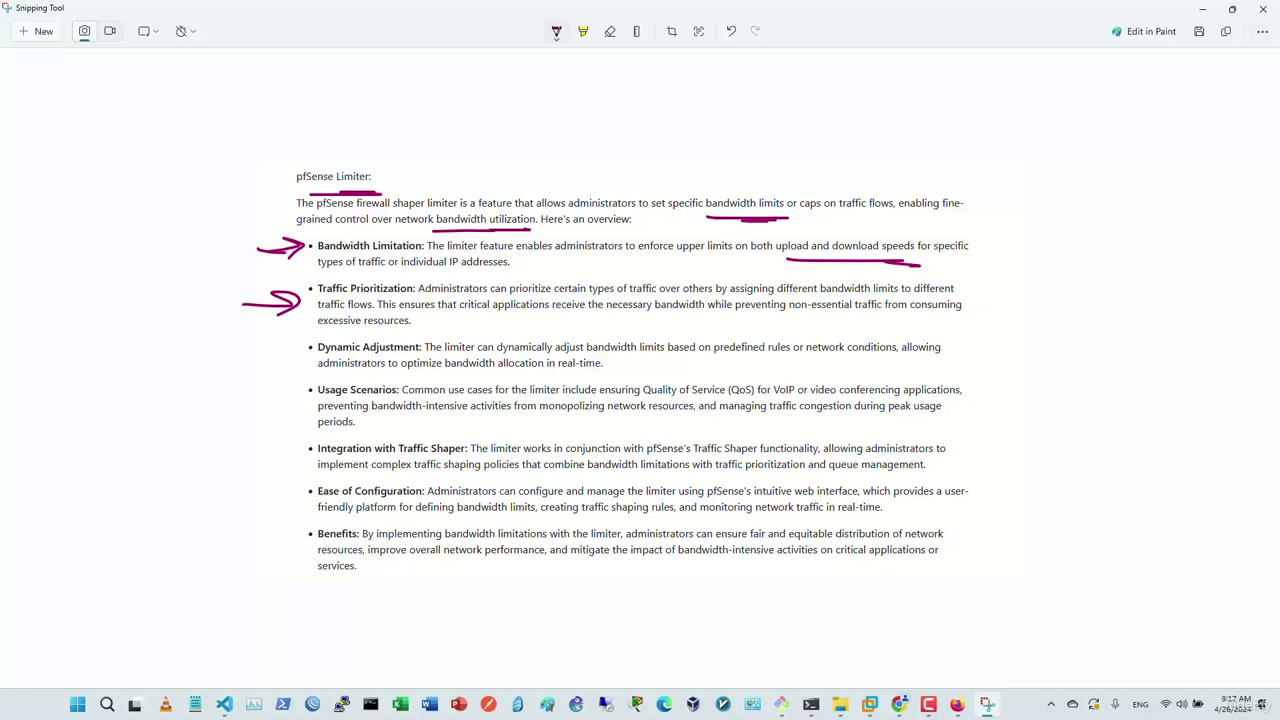
Step: Mark the Dynamic Adjustment and Usage Scenarios bullets with arrows and underline their network conditions, bandwidth allocation and traffic congestion phrases
mouse_move(244, 354)
mouse_down()
mouse_move(292, 354)
mouse_move(267, 372)
mouse_up()
drag(855, 360, 888, 362)
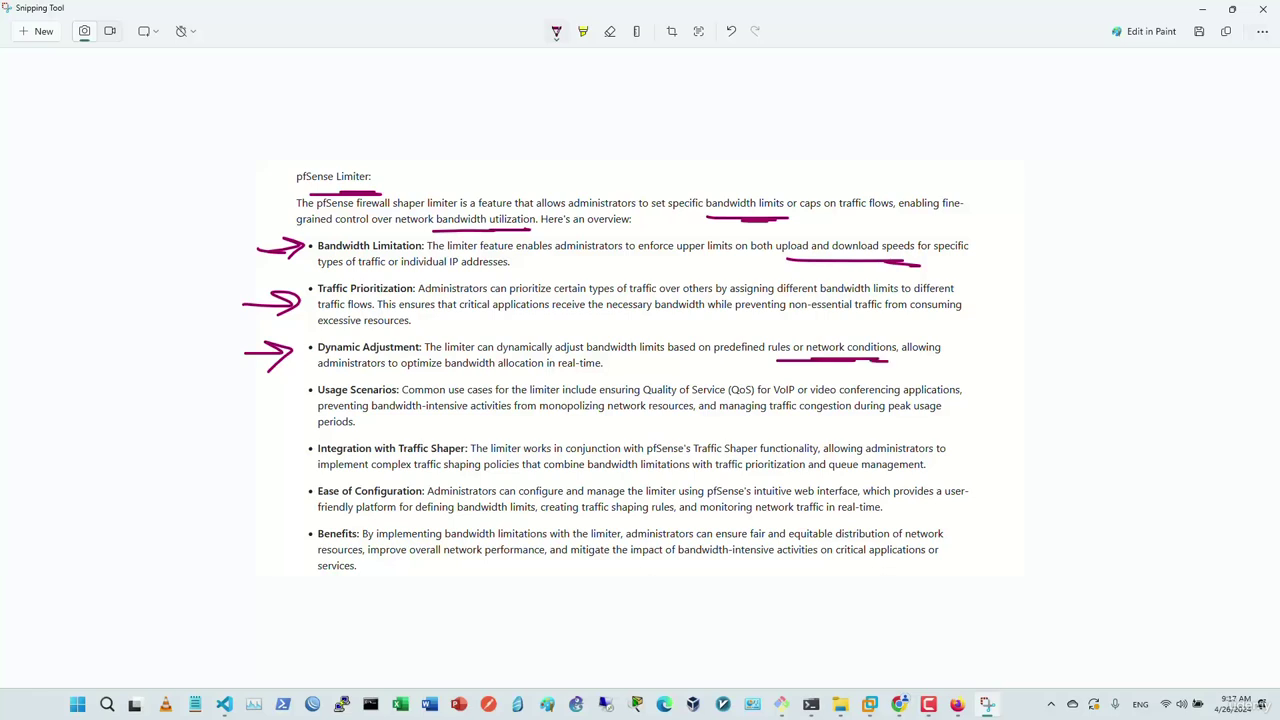
drag(350, 371, 538, 372)
drag(258, 396, 296, 396)
mouse_move(272, 386)
mouse_down()
mouse_move(292, 395)
mouse_move(277, 410)
mouse_up()
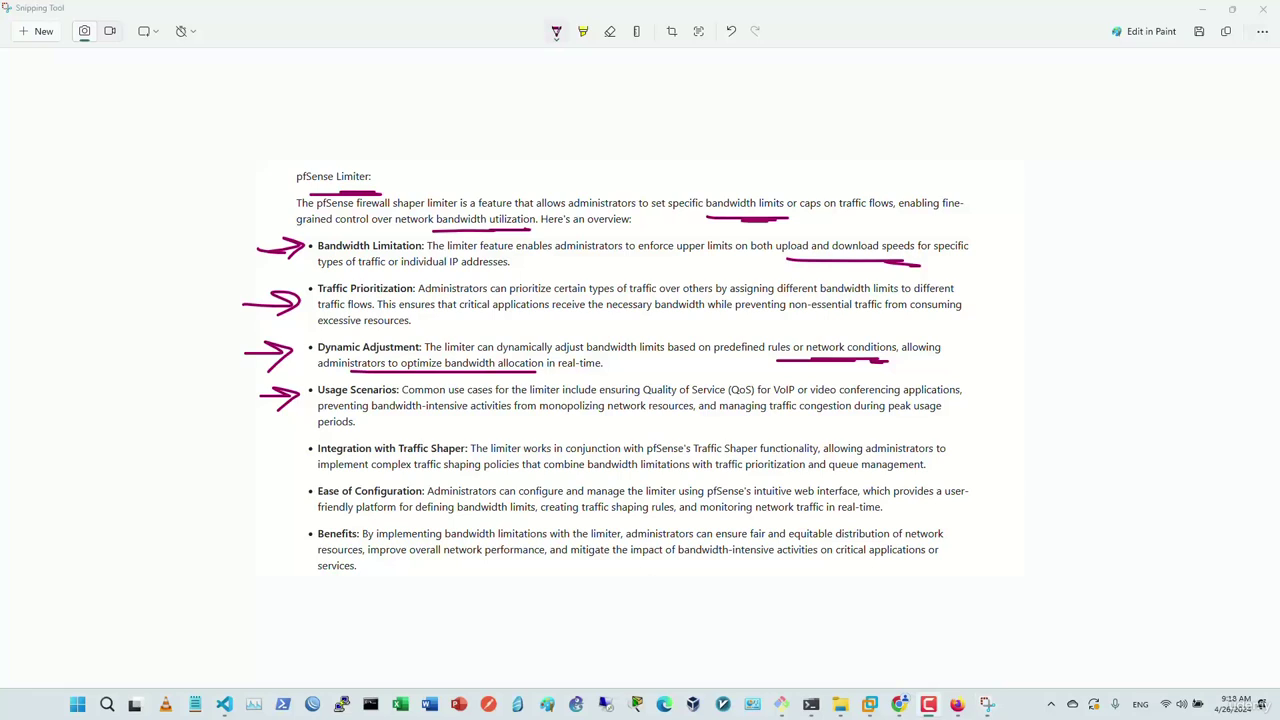
drag(641, 425, 860, 414)
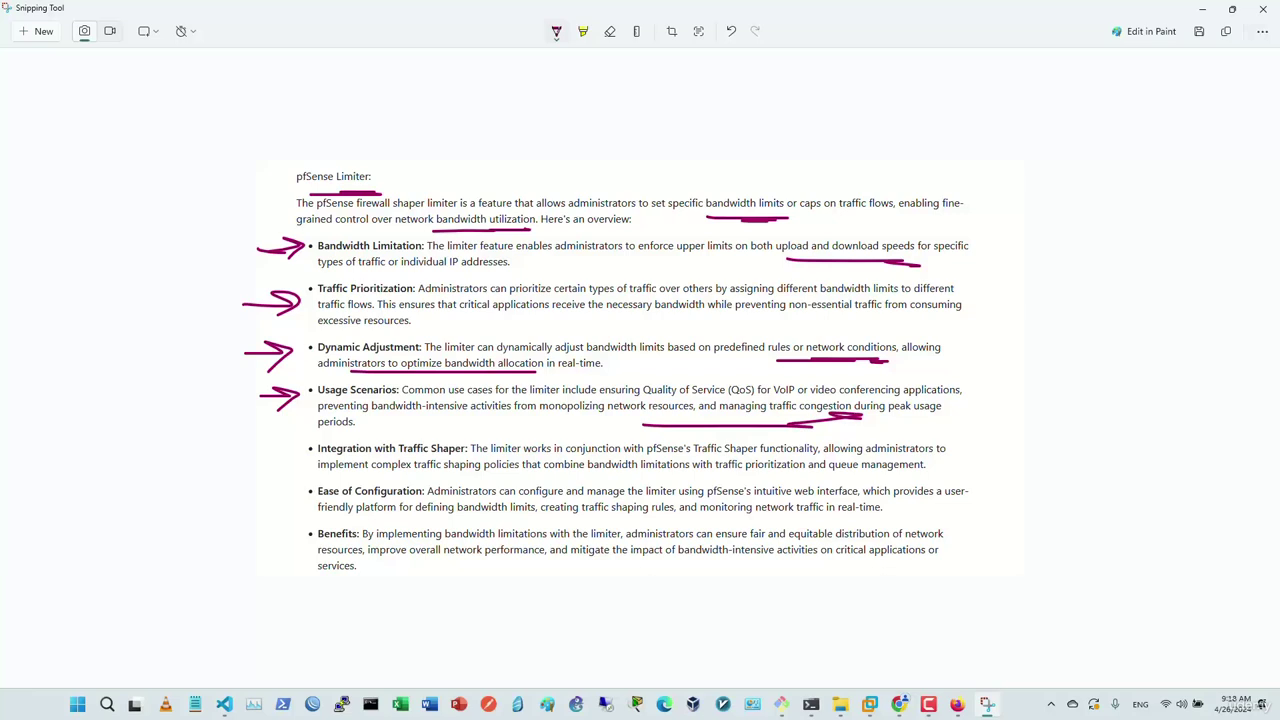
Step: Mark the Integration with Traffic Shaper and Ease of Configuration bullets, and underline "complex traffic shaping policies"
mouse_move(229, 447)
mouse_down()
mouse_move(304, 450)
mouse_move(291, 461)
mouse_up()
drag(364, 478, 526, 477)
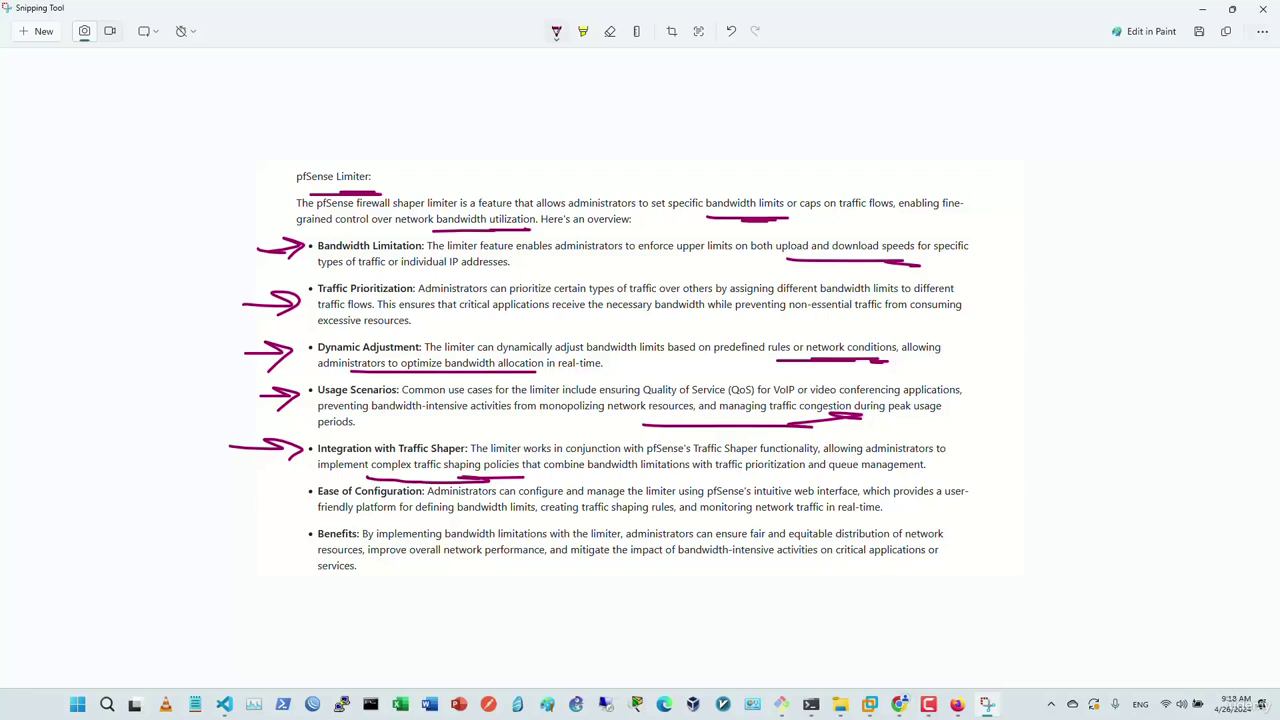
mouse_move(258, 500)
mouse_down()
mouse_move(292, 495)
mouse_move(280, 502)
mouse_up()
Step: Undo all arrows and underlines on the pfSense Limiter notes
key(ctrl+z)
key(ctrl+z)
key(ctrl+z)
key(ctrl+z)
key(ctrl+z)
key(ctrl+z)
key(ctrl+z)
key(ctrl+z)
key(ctrl+z)
key(ctrl+z)
key(ctrl+z)
key(ctrl+z)
key(ctrl+z)
key(ctrl+z)
key(ctrl+z)
key(ctrl+z)
key(ctrl+z)
key(ctrl+z)
key(ctrl+z)
key(ctrl+z)
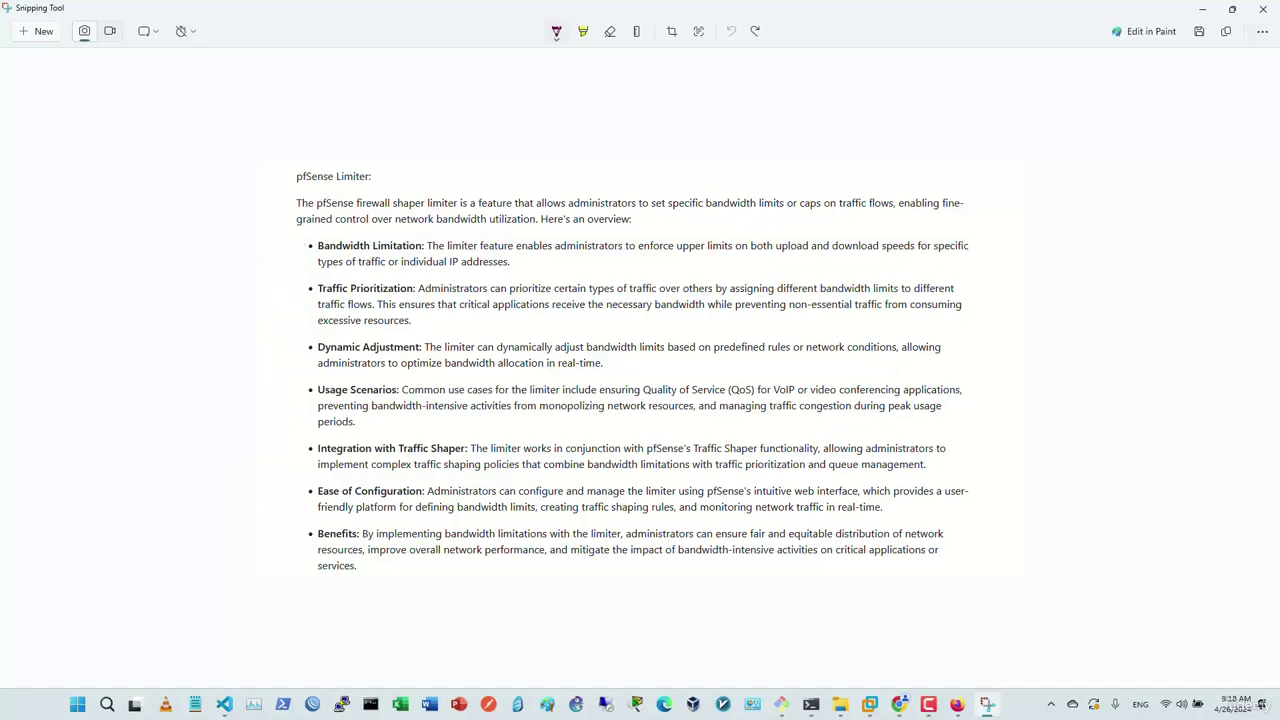
Step: Switch to pfSense in the browser, start a new limiter, enable it with its children and name it Upload
click(957, 704)
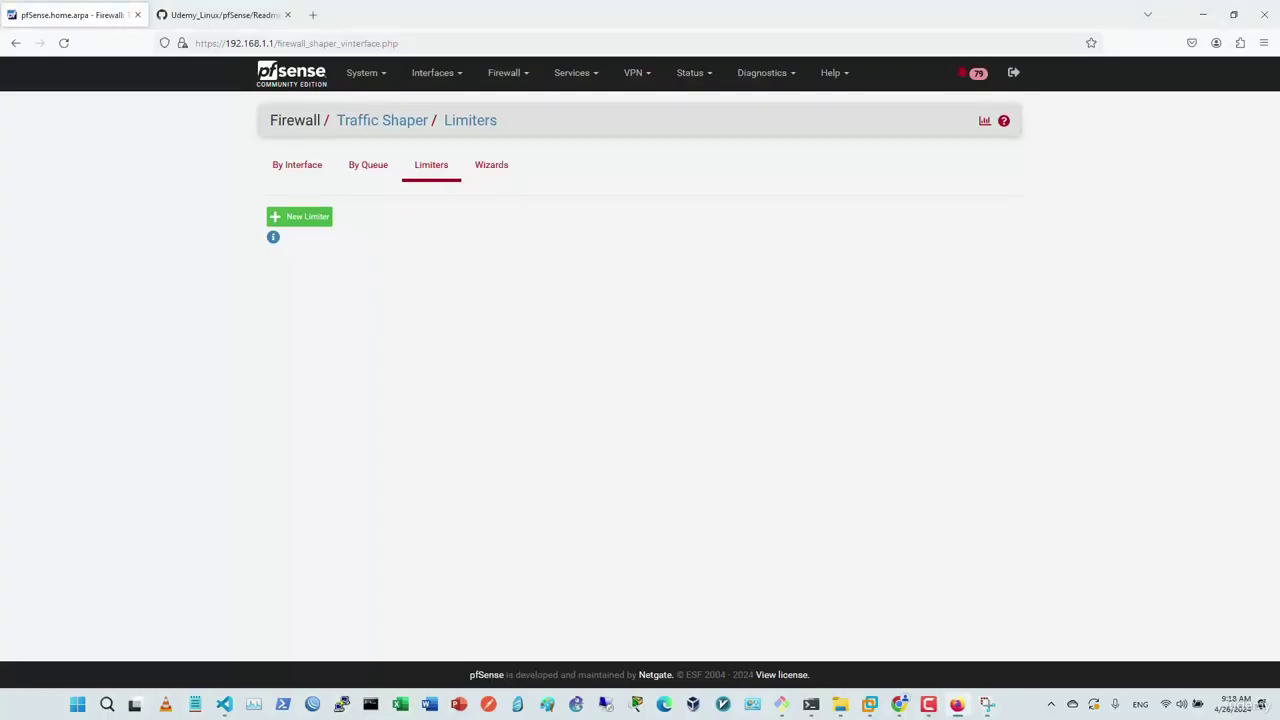
click(299, 216)
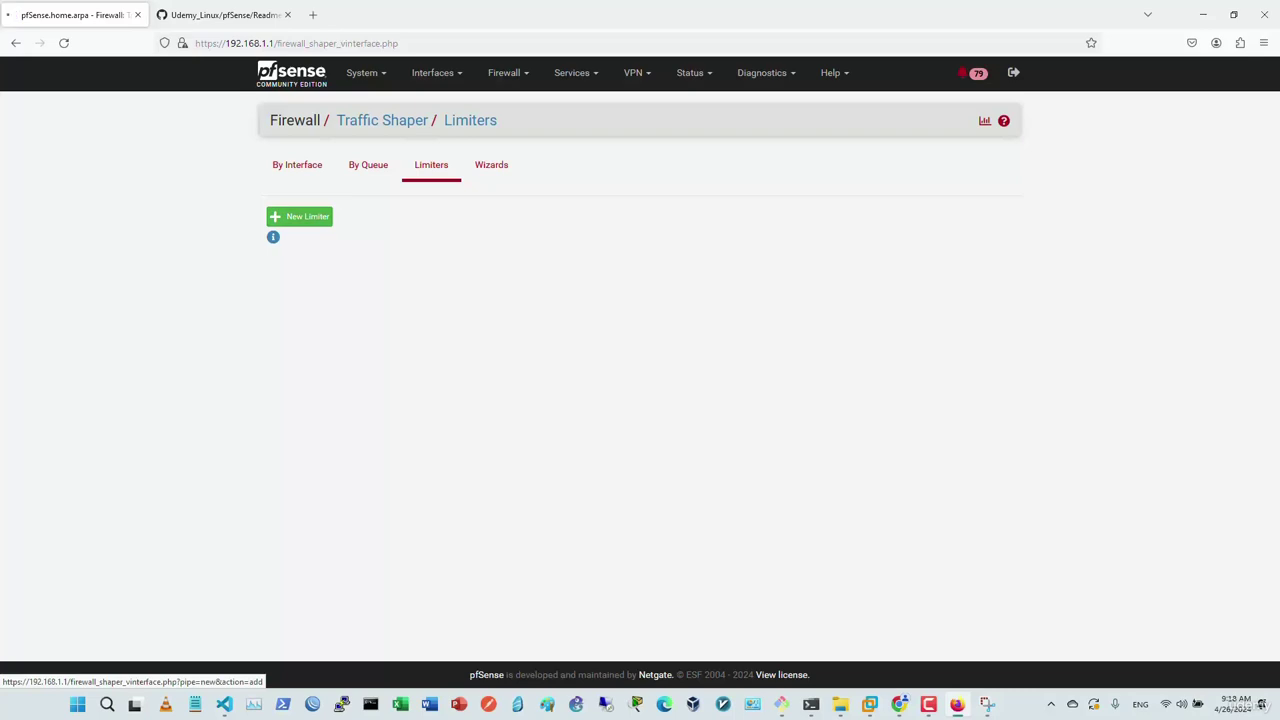
key(Tab)
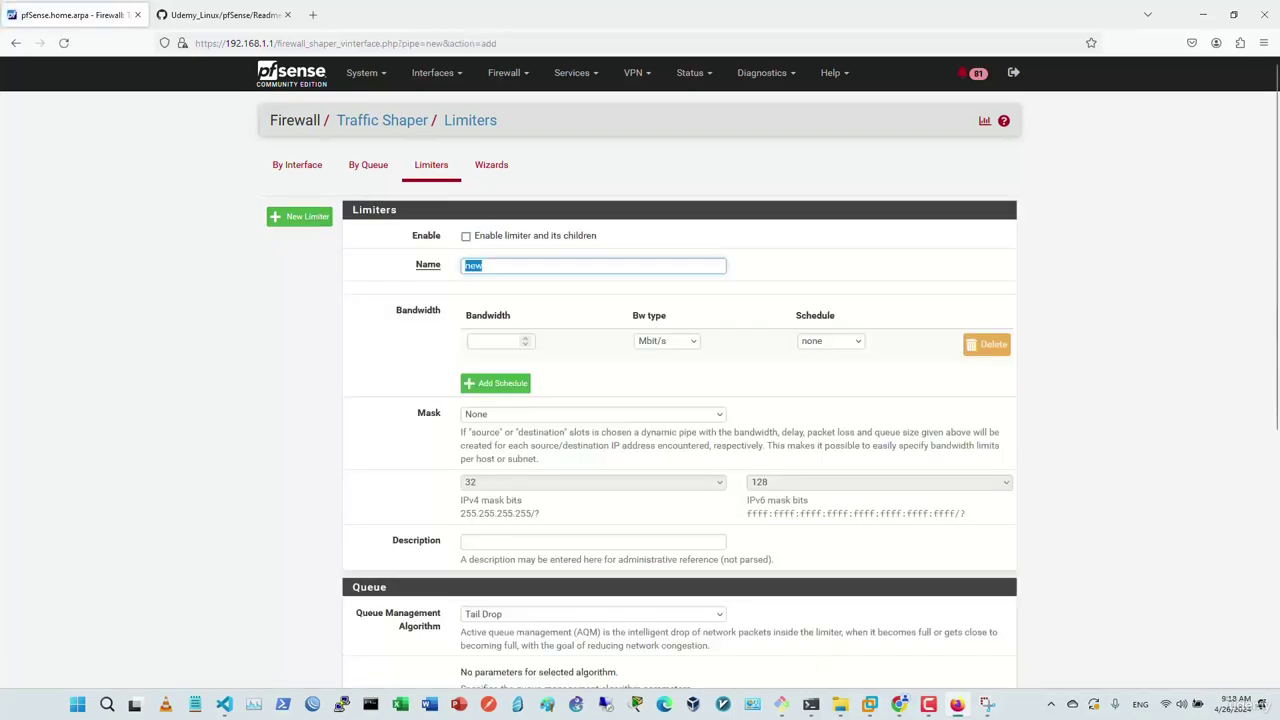
key(shift+Tab)
key(space)
key(Tab)
text(Upload)
key(Tab)
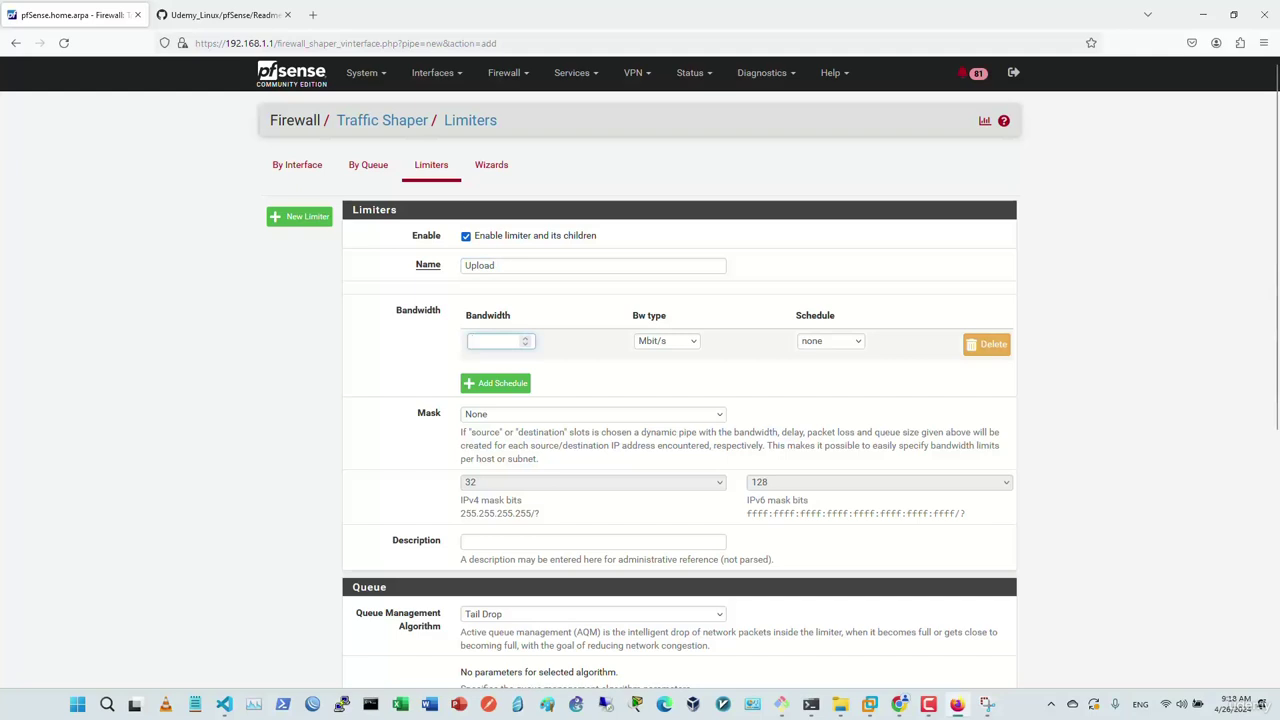
Step: Set the Upload limiter's bandwidth to 1 Mbit/s with schedule none, keep Tail Drop as the queue management algorithm, and save it
text(1)
click(830, 341)
click(815, 357)
scroll(640, 372, down, 3)
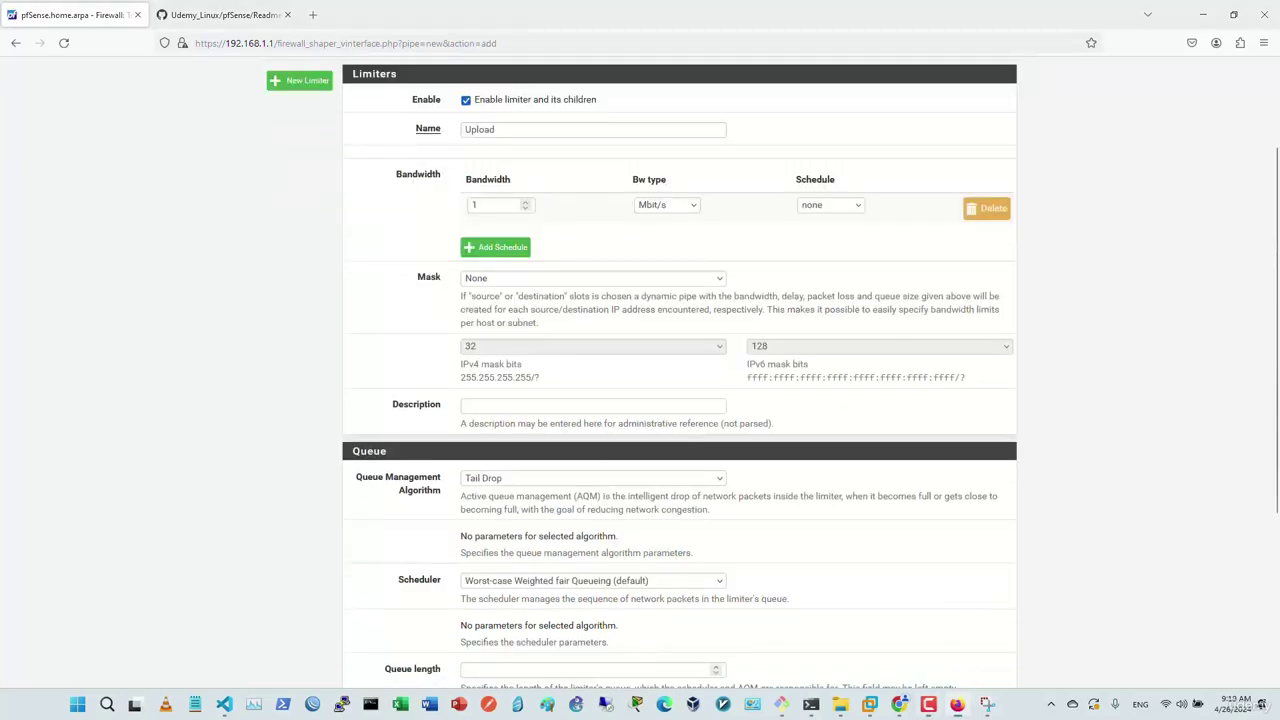
scroll(640, 372, down, 3)
click(592, 342)
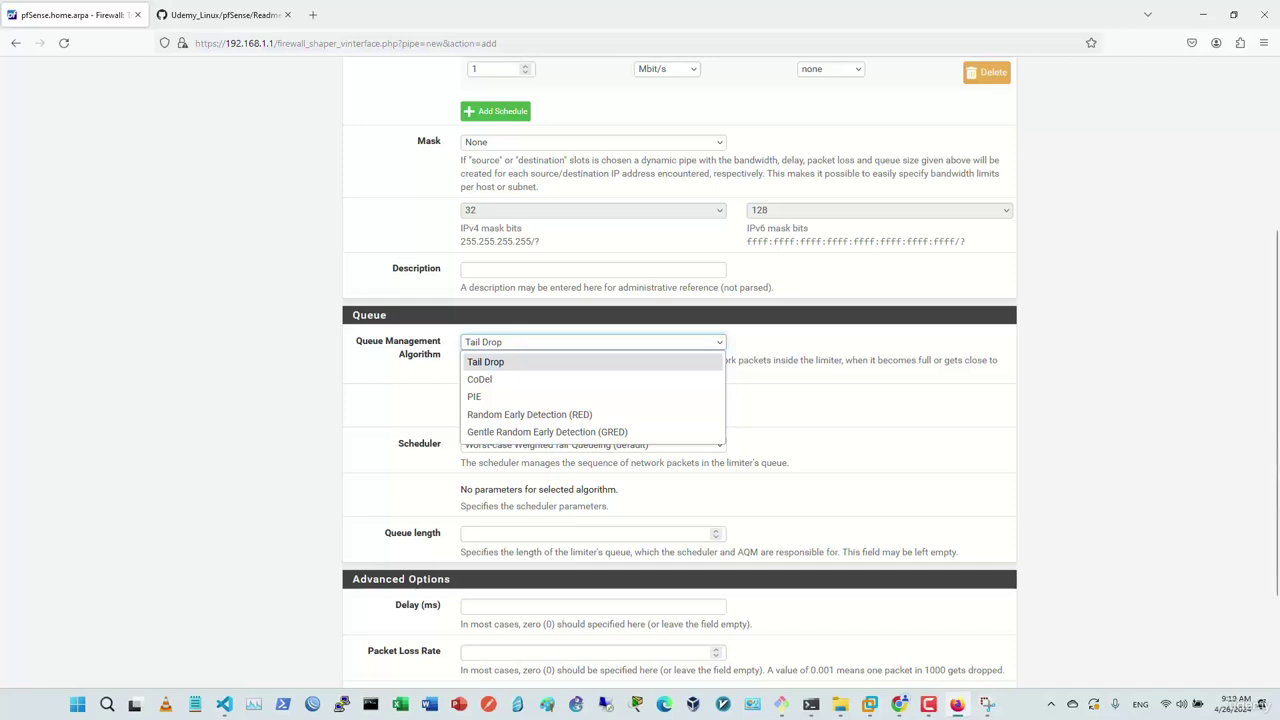
key(Return)
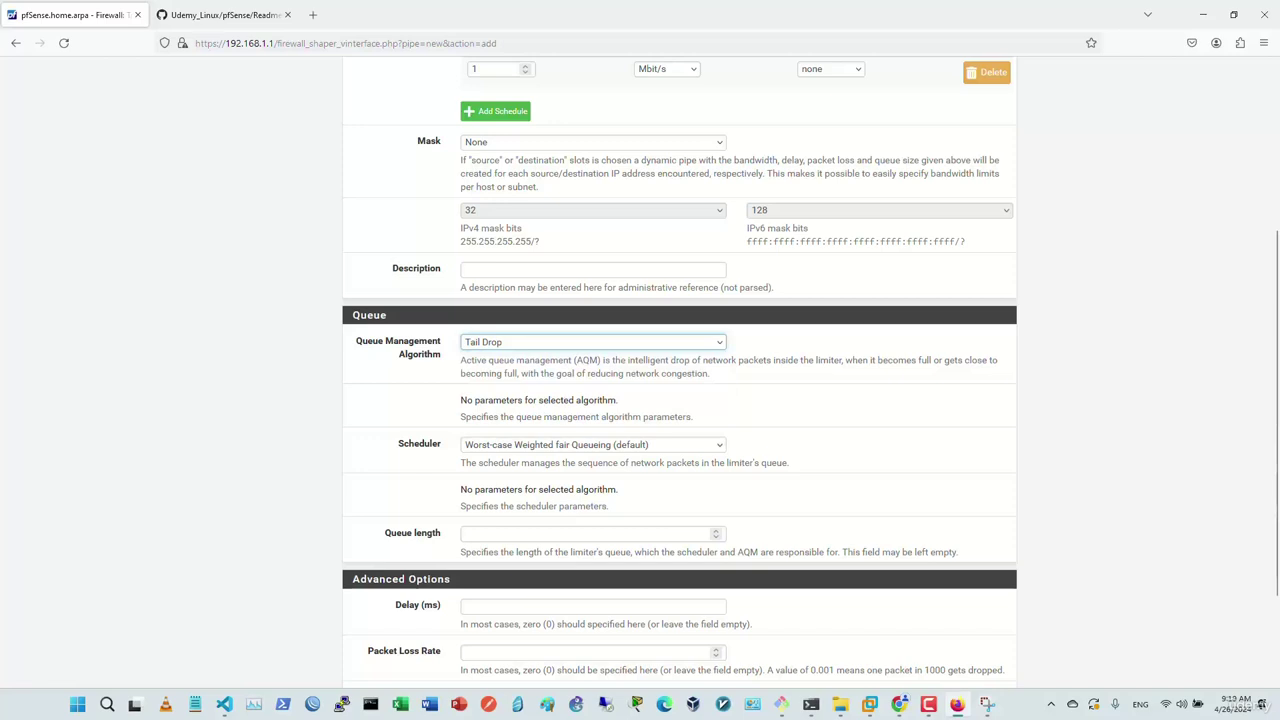
scroll(640, 375, down, 3)
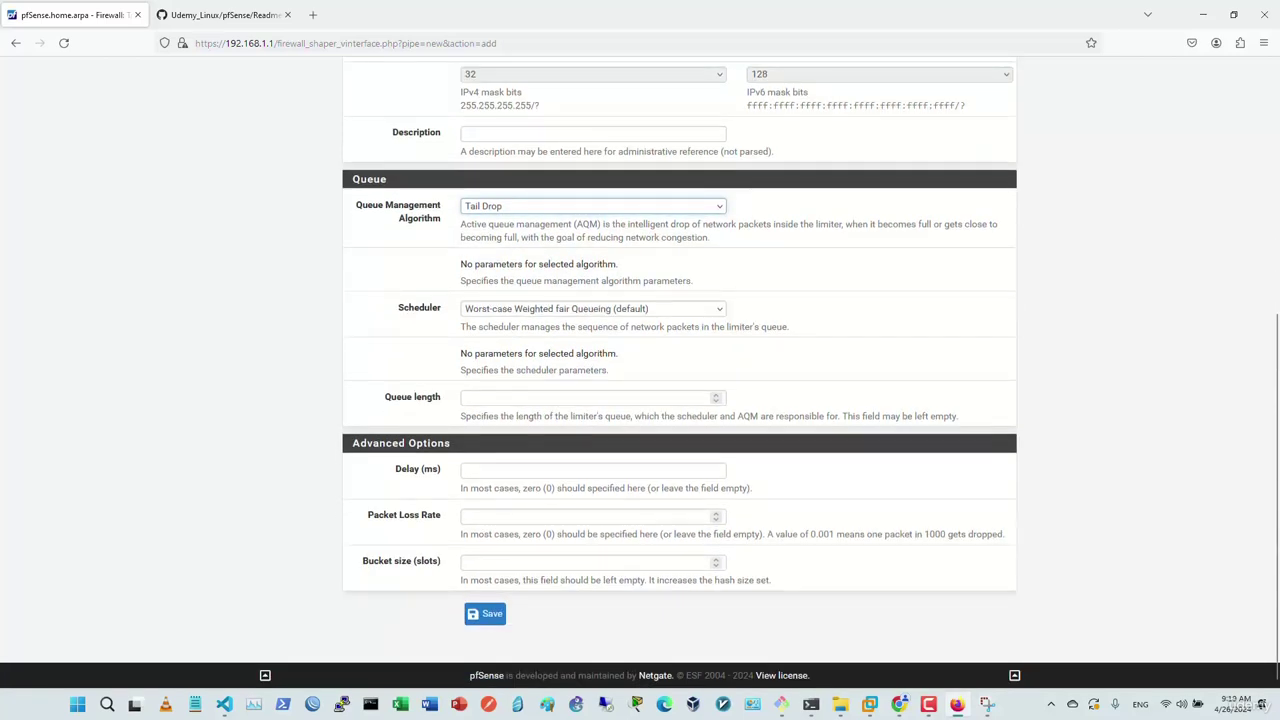
click(485, 613)
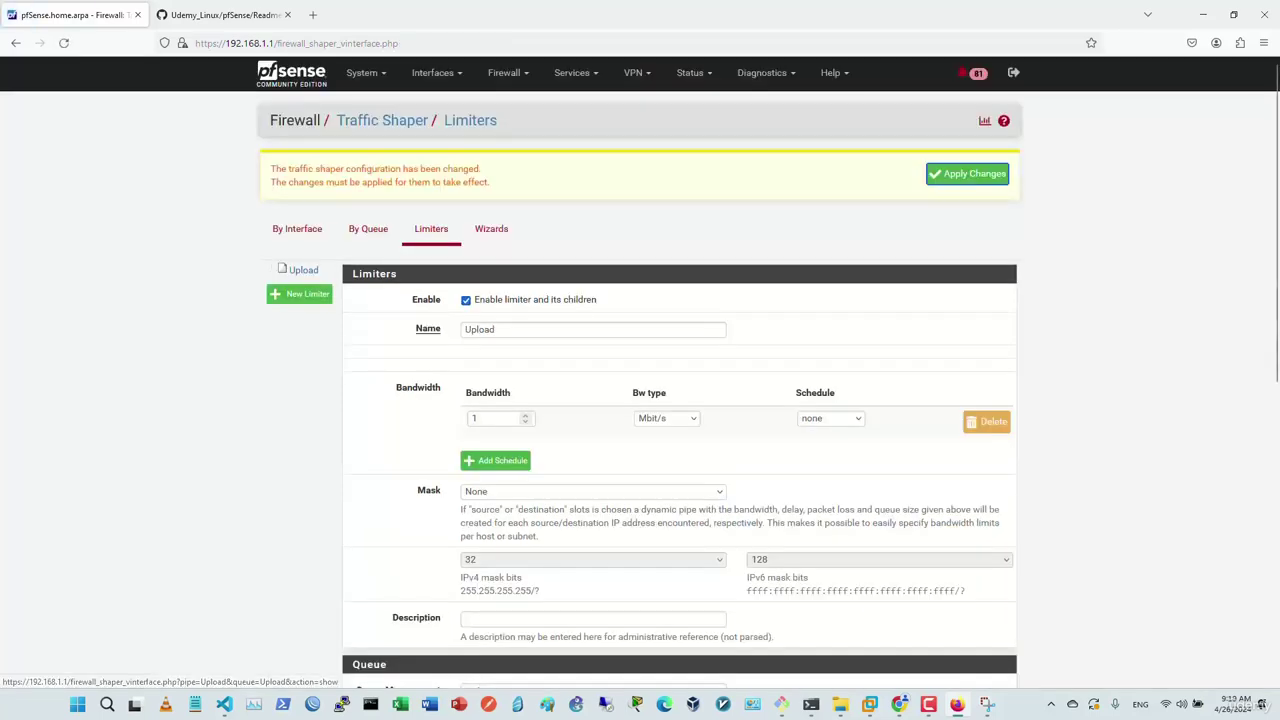
Step: Create and save a second enabled limiter named Download with a bandwidth of 1 Mbit/s
click(299, 293)
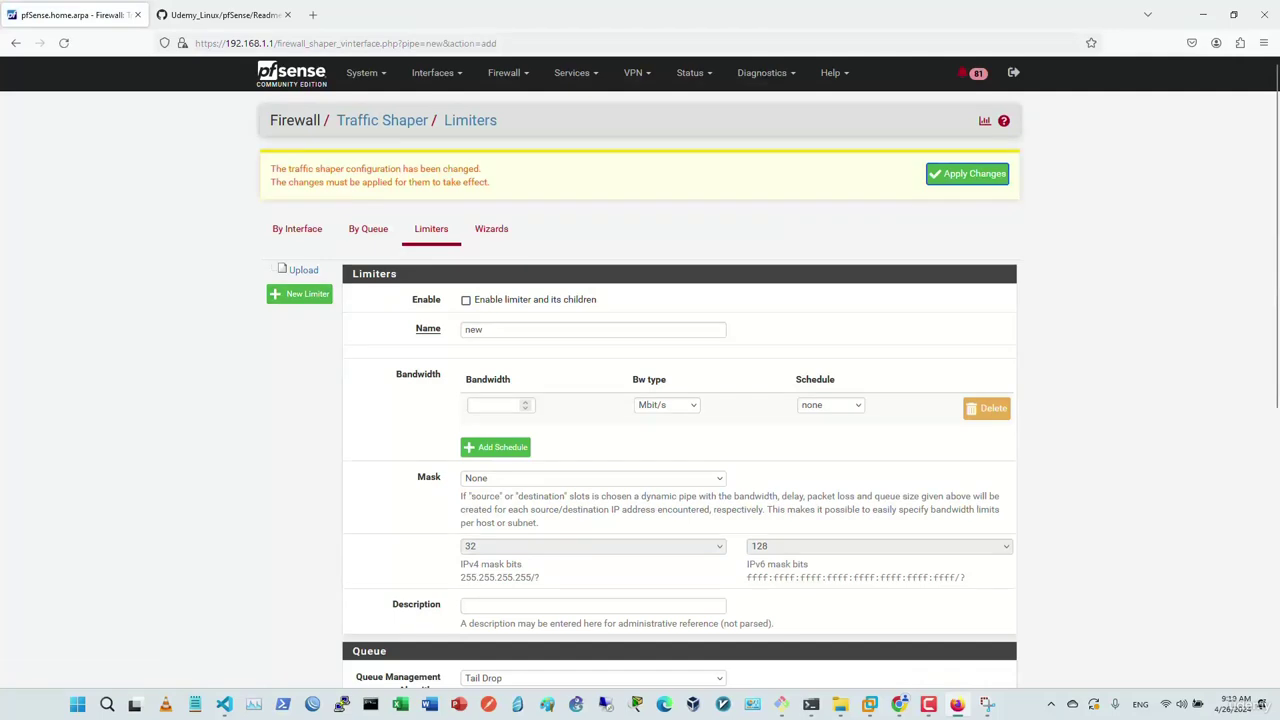
click(466, 300)
key(Tab)
text(Download)
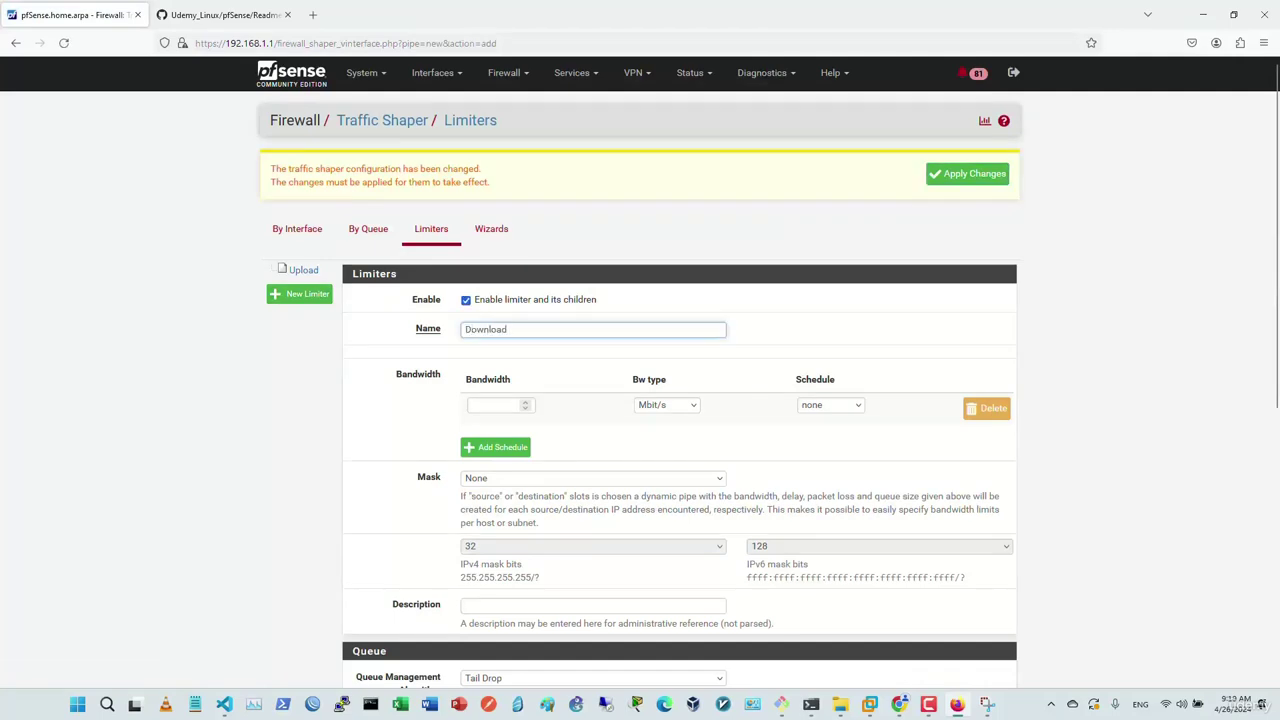
key(Tab)
text(1)
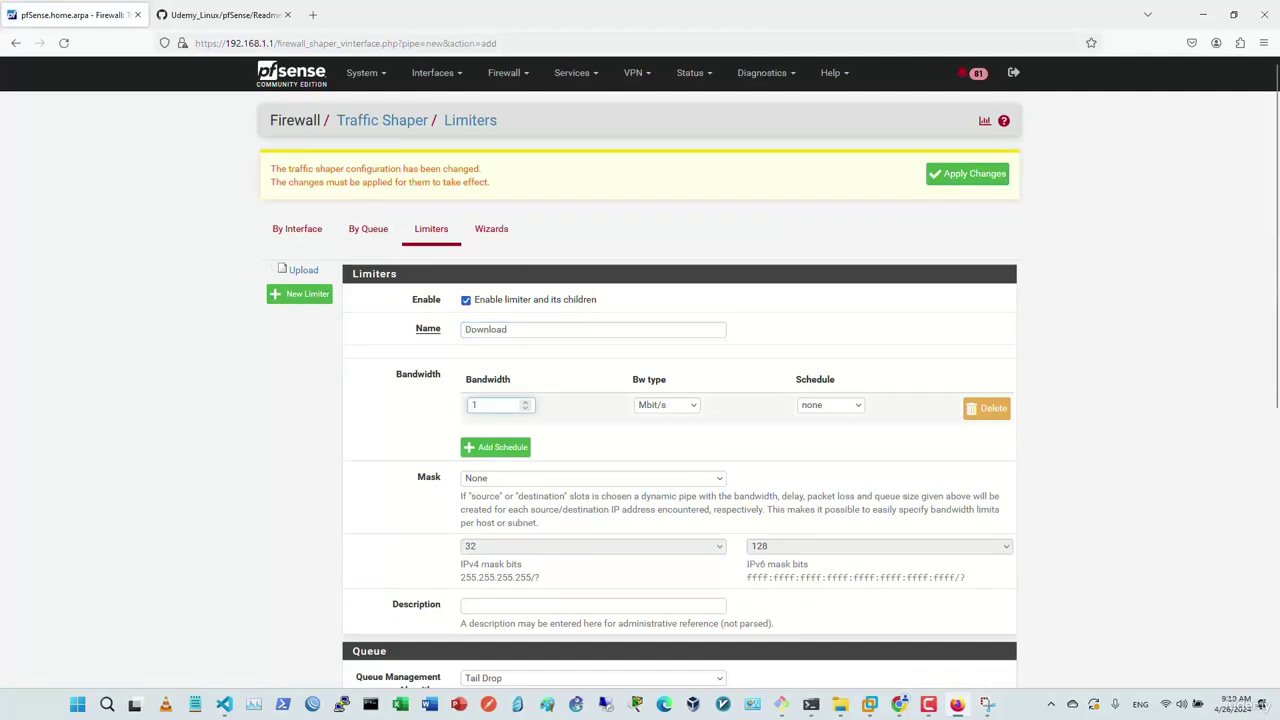
scroll(640, 400, down, 2)
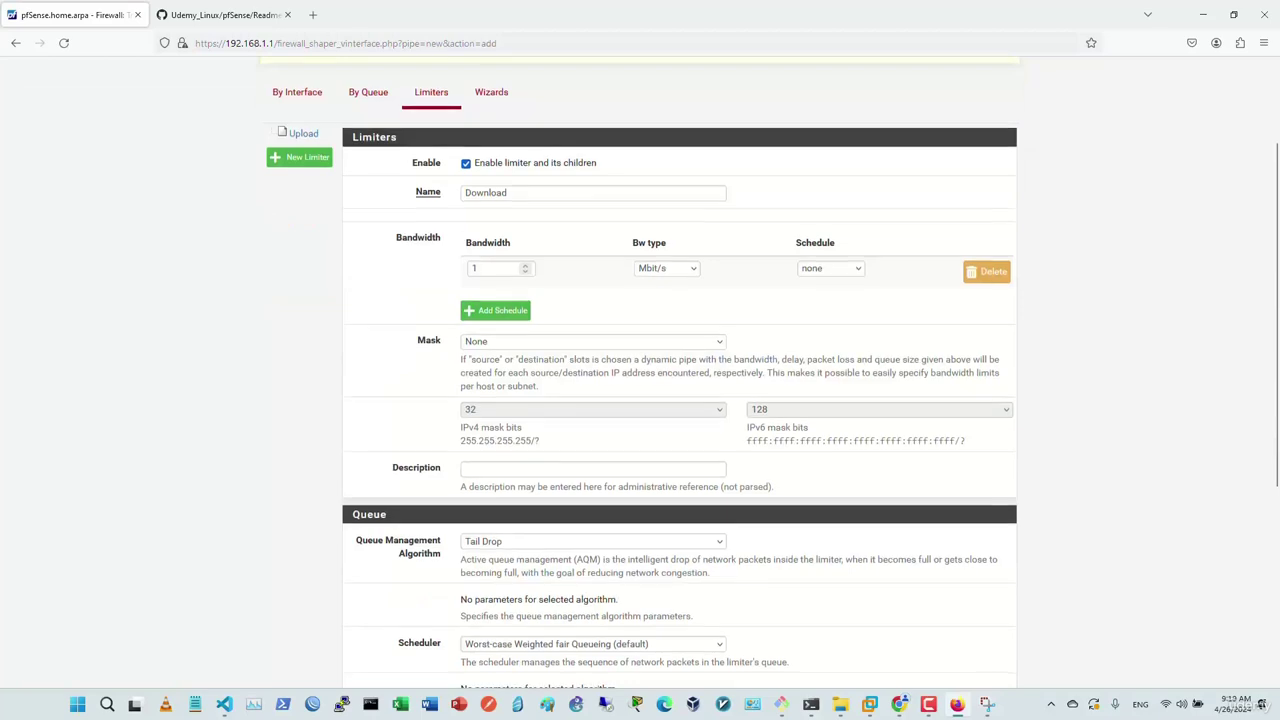
scroll(640, 400, down, 5)
click(485, 612)
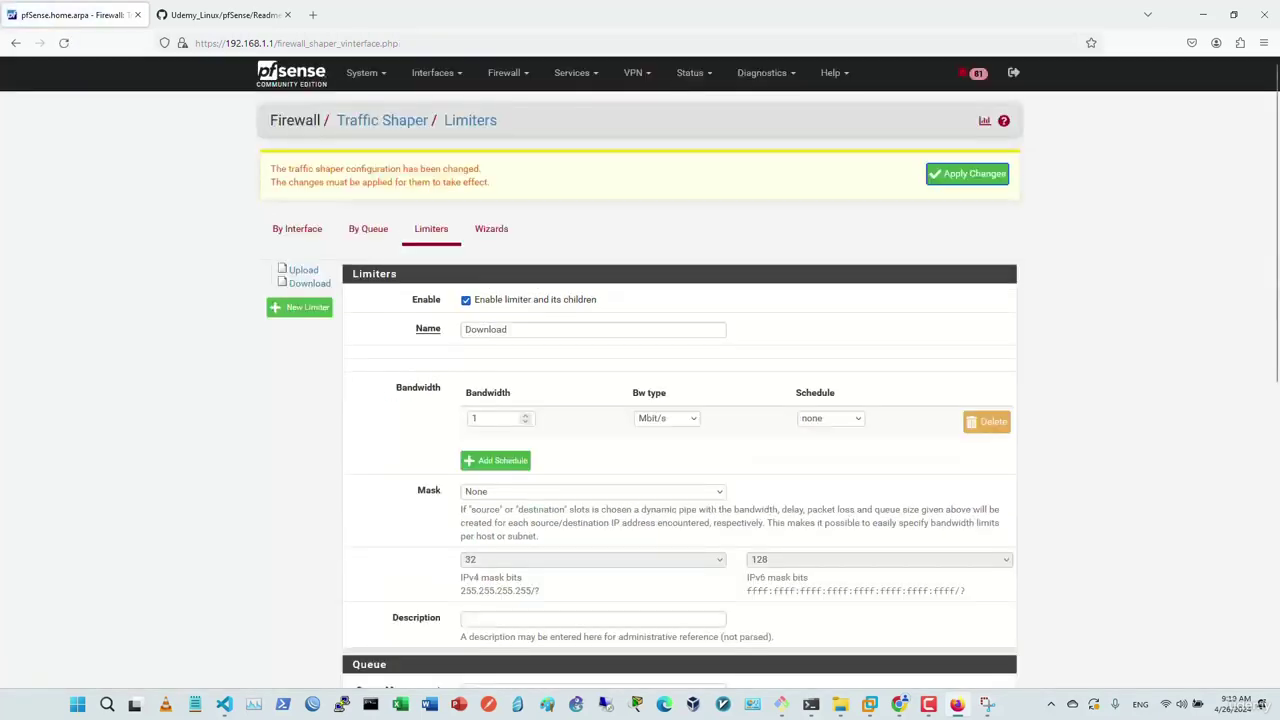
Step: Review the saved Upload limiter and apply the pending traffic shaper changes
click(304, 270)
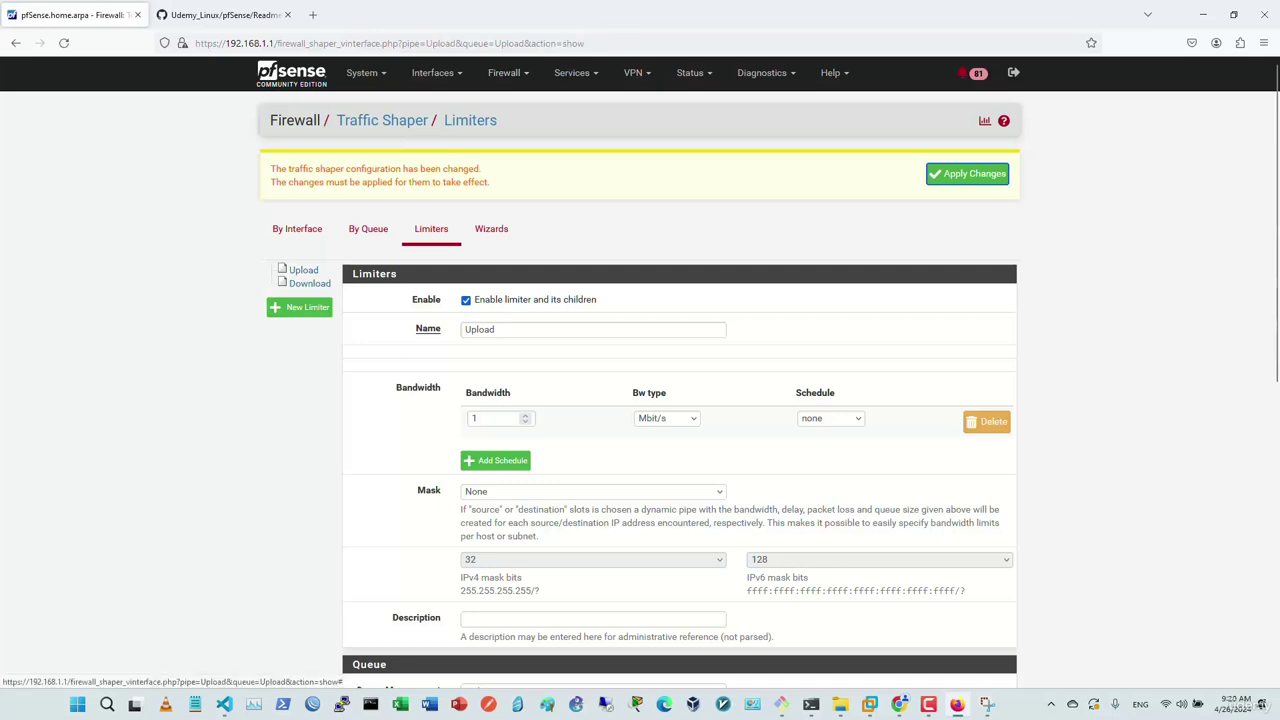
click(504, 73)
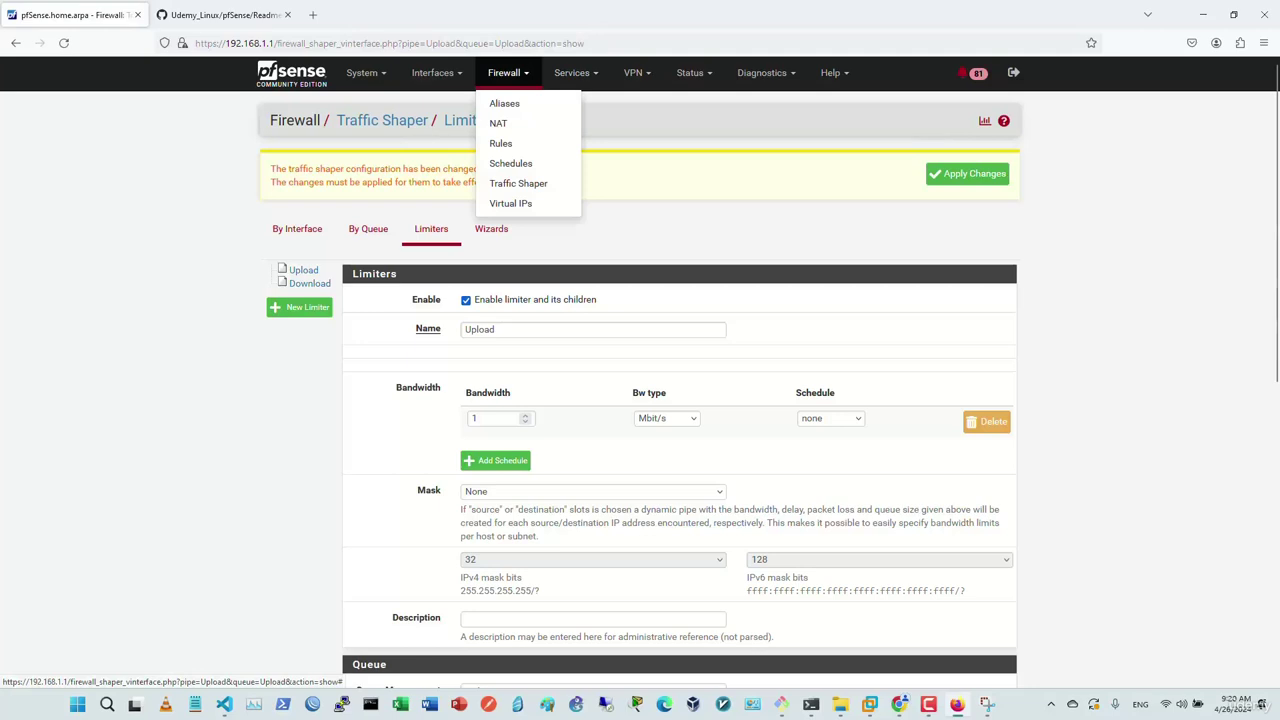
click(431, 228)
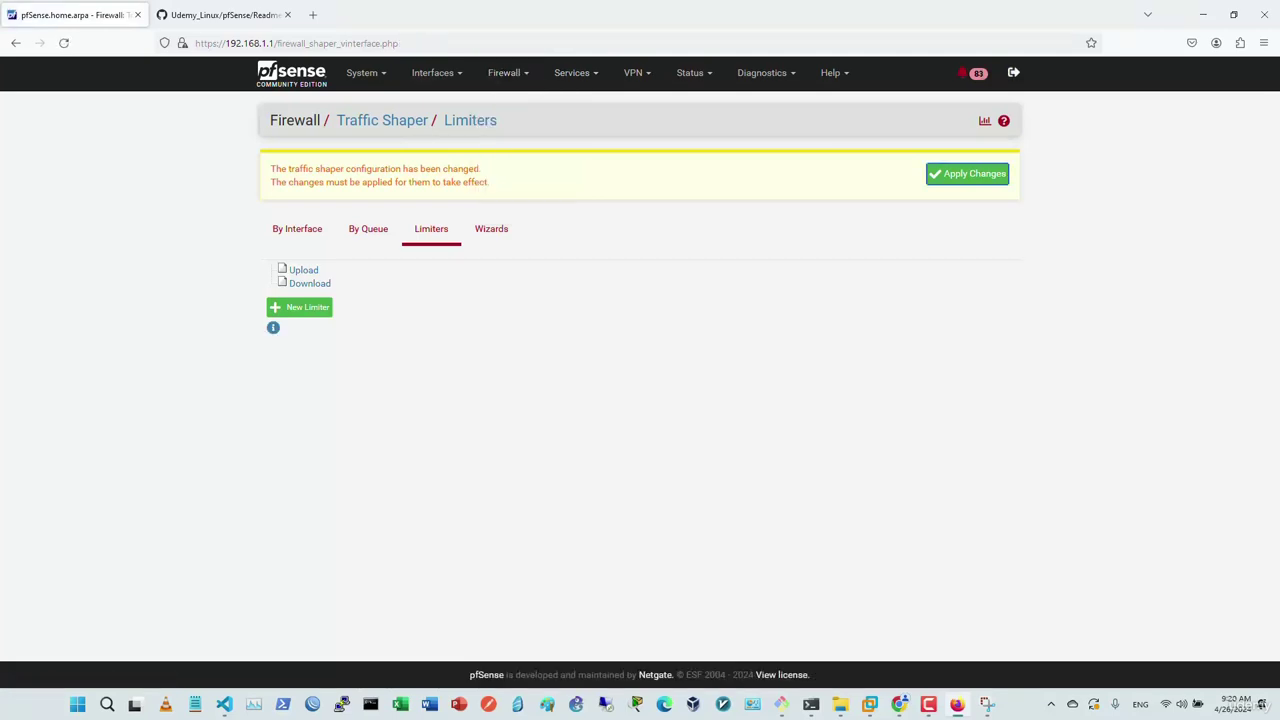
click(967, 173)
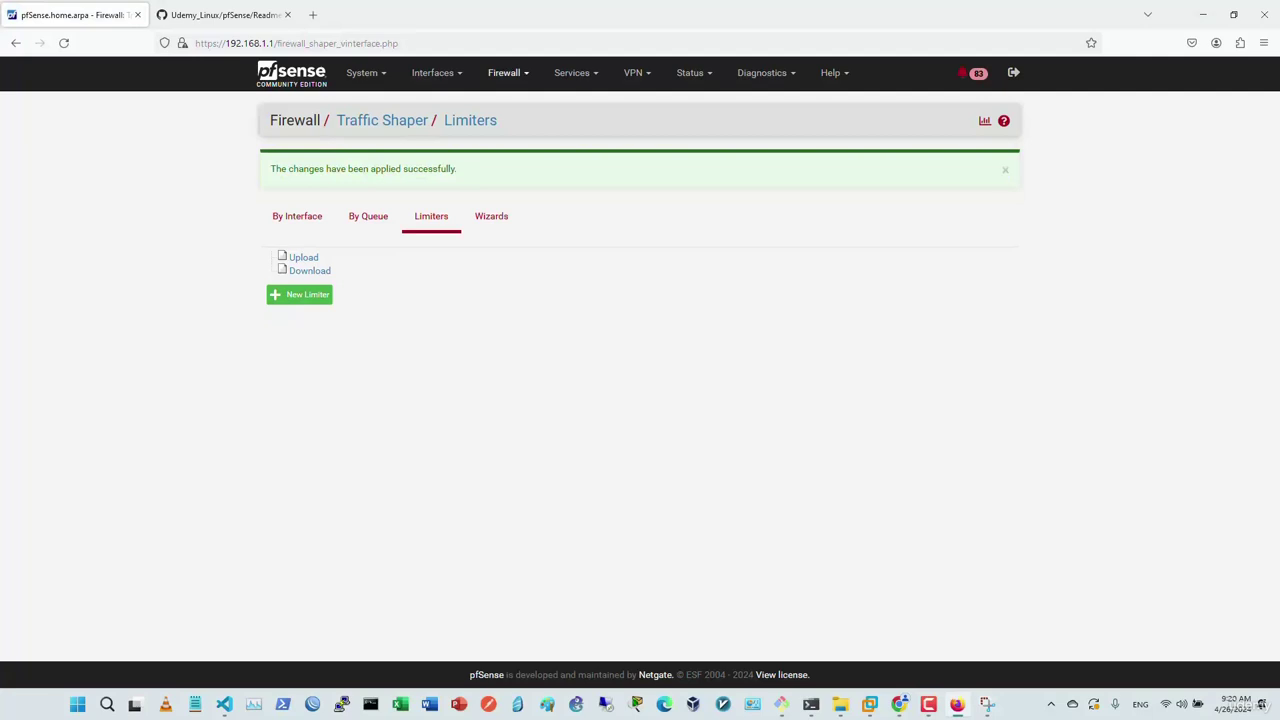
Step: Check the existing LAN firewall rules and the IP aliases defined for the hosts
click(504, 73)
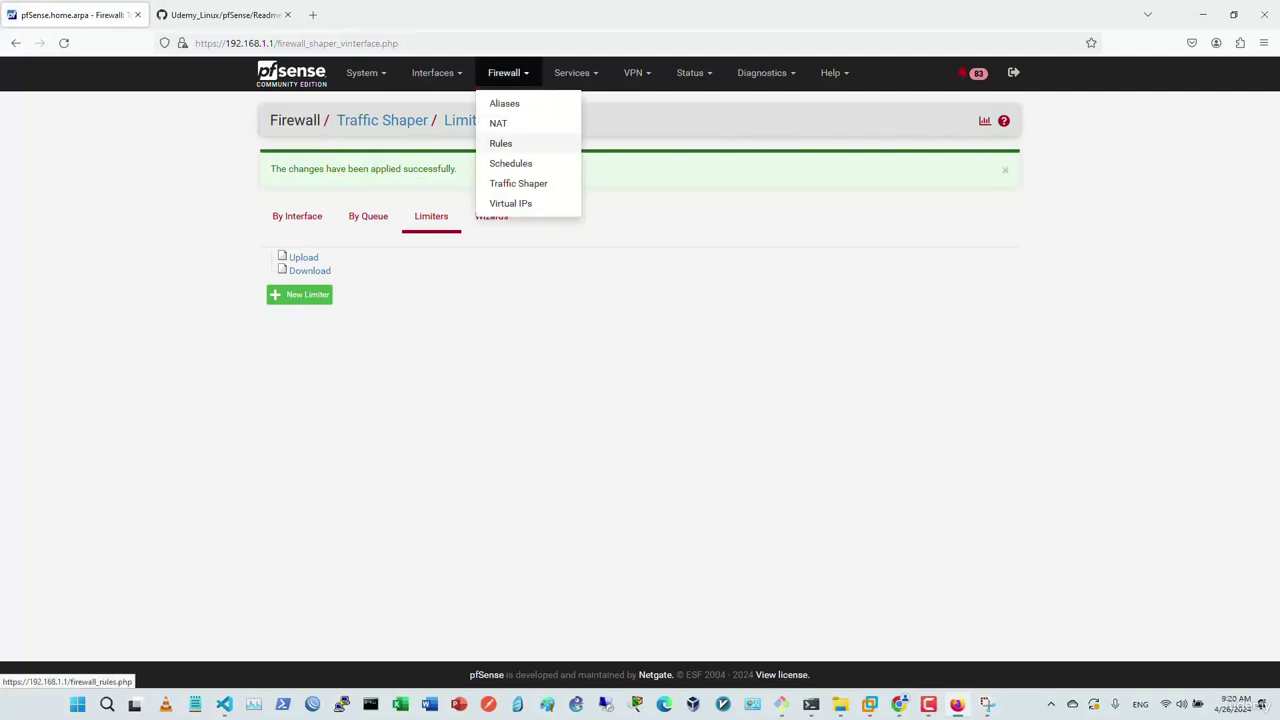
click(500, 143)
click(389, 164)
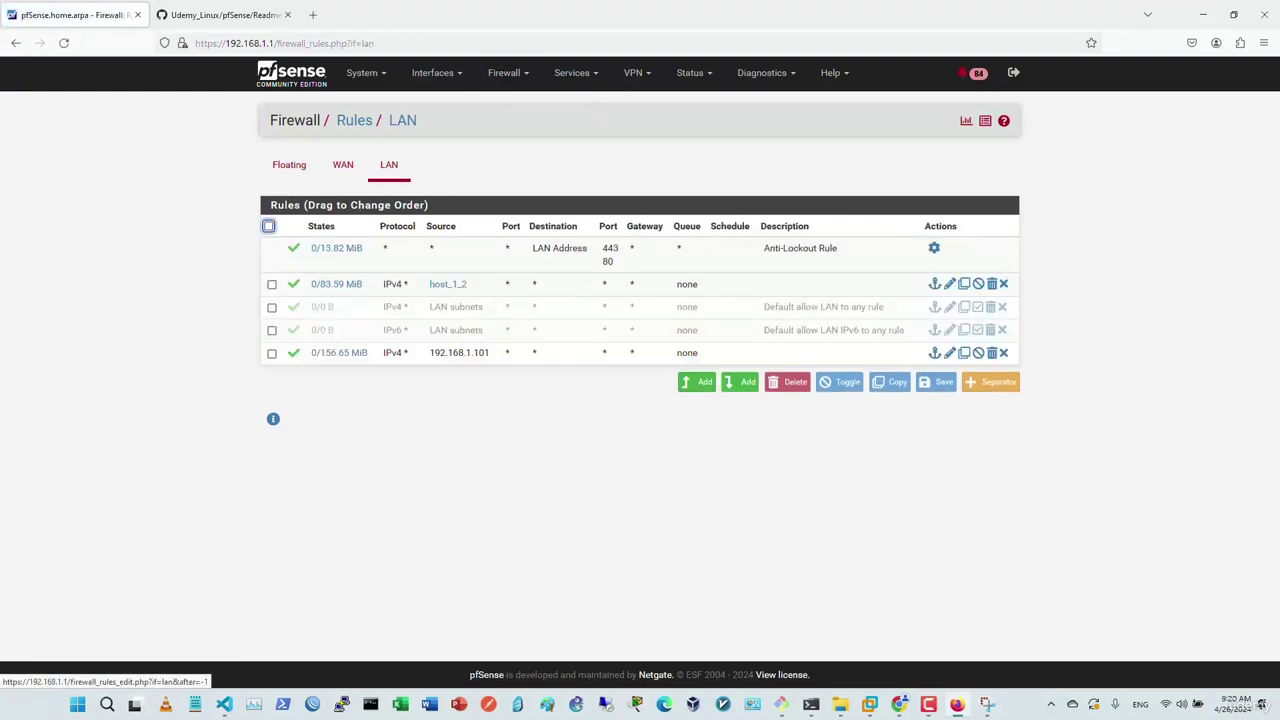
click(697, 381)
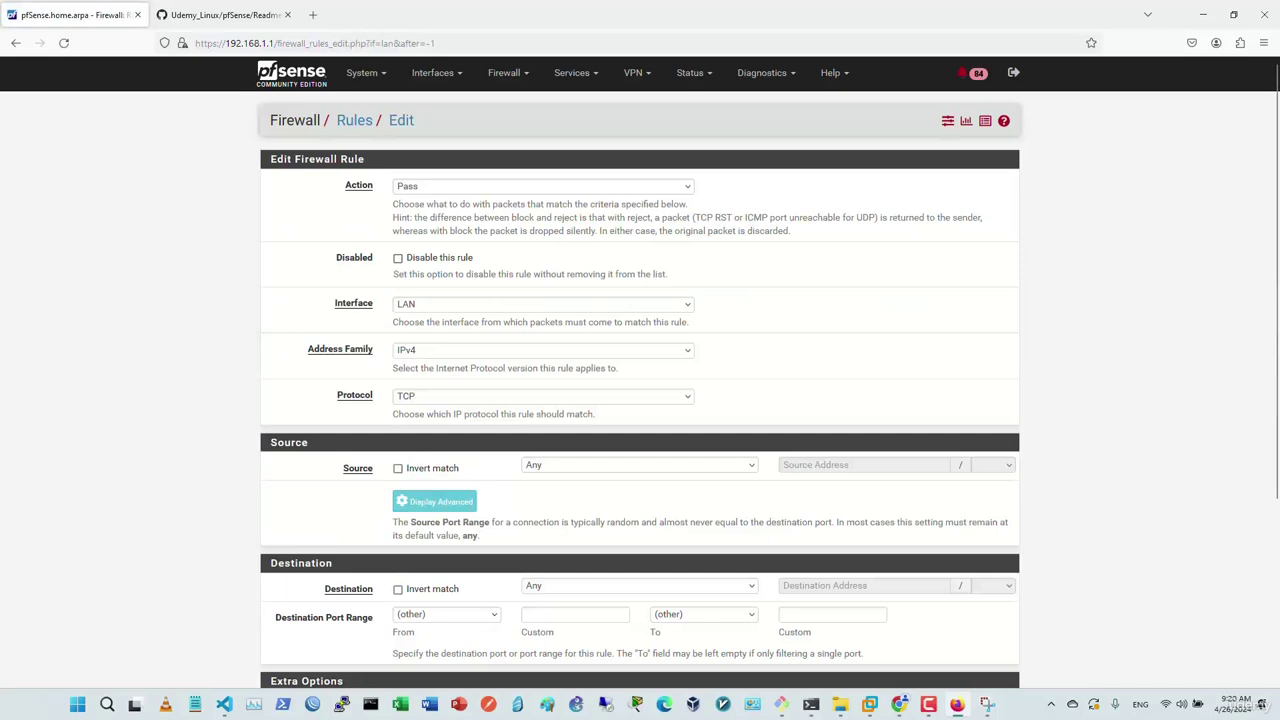
click(504, 72)
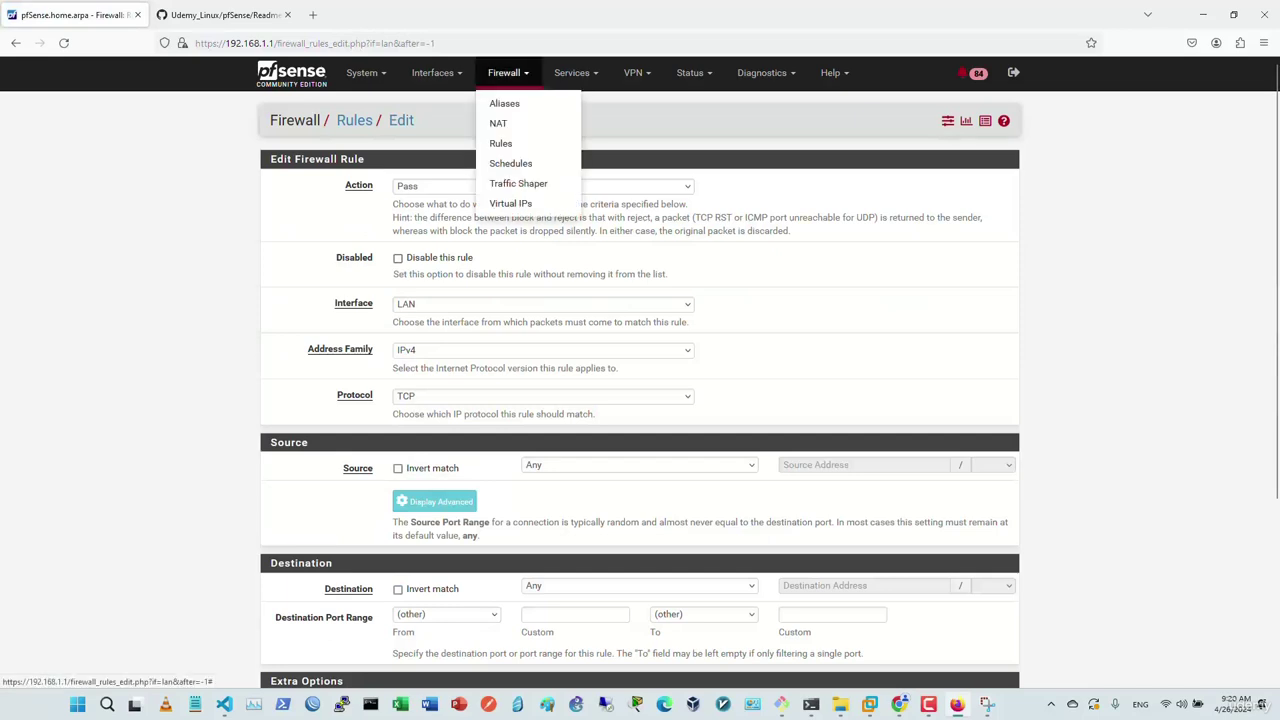
click(496, 103)
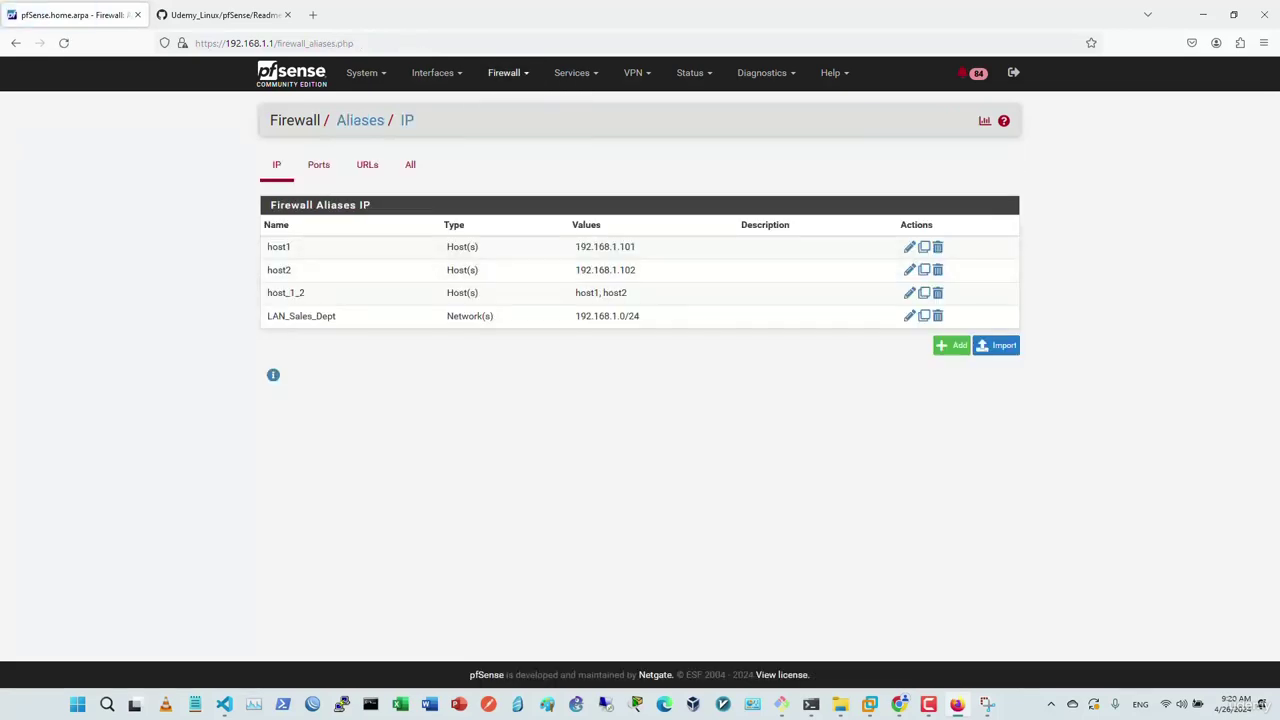
Step: Delete the LAN firewall rules whose sources are 192.168.1.101 and host_1_2
click(504, 72)
click(500, 143)
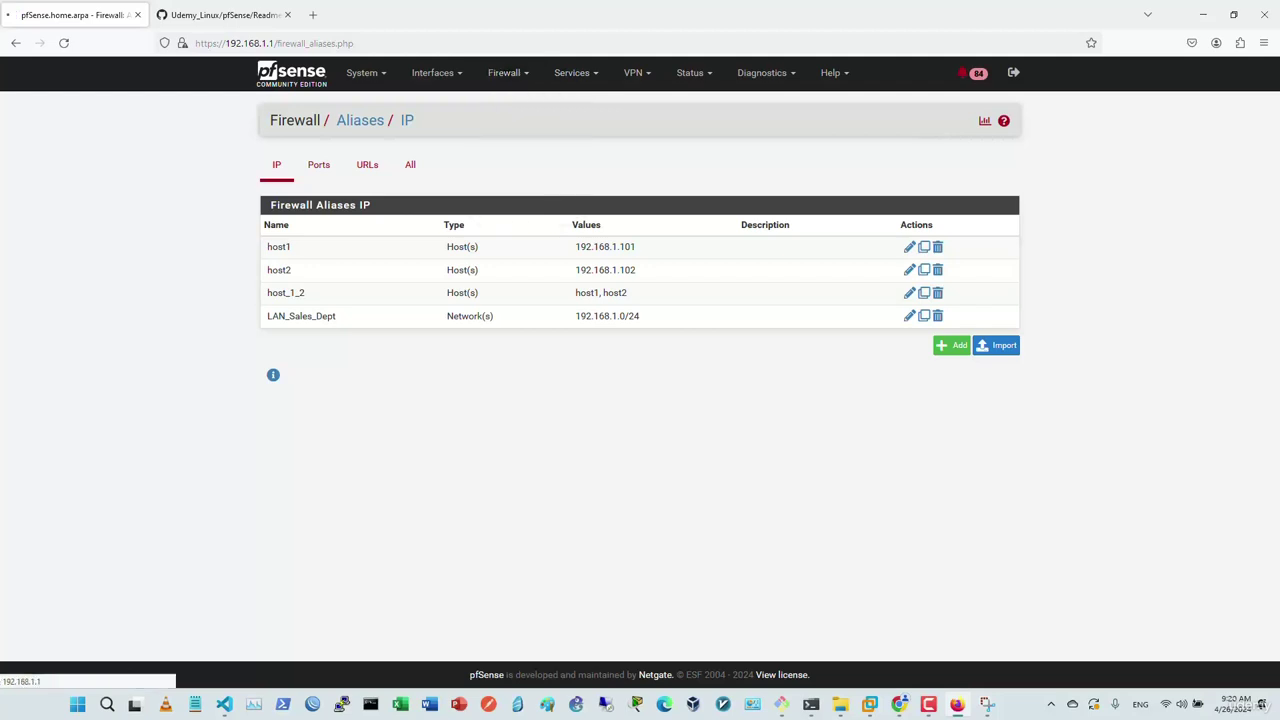
click(389, 164)
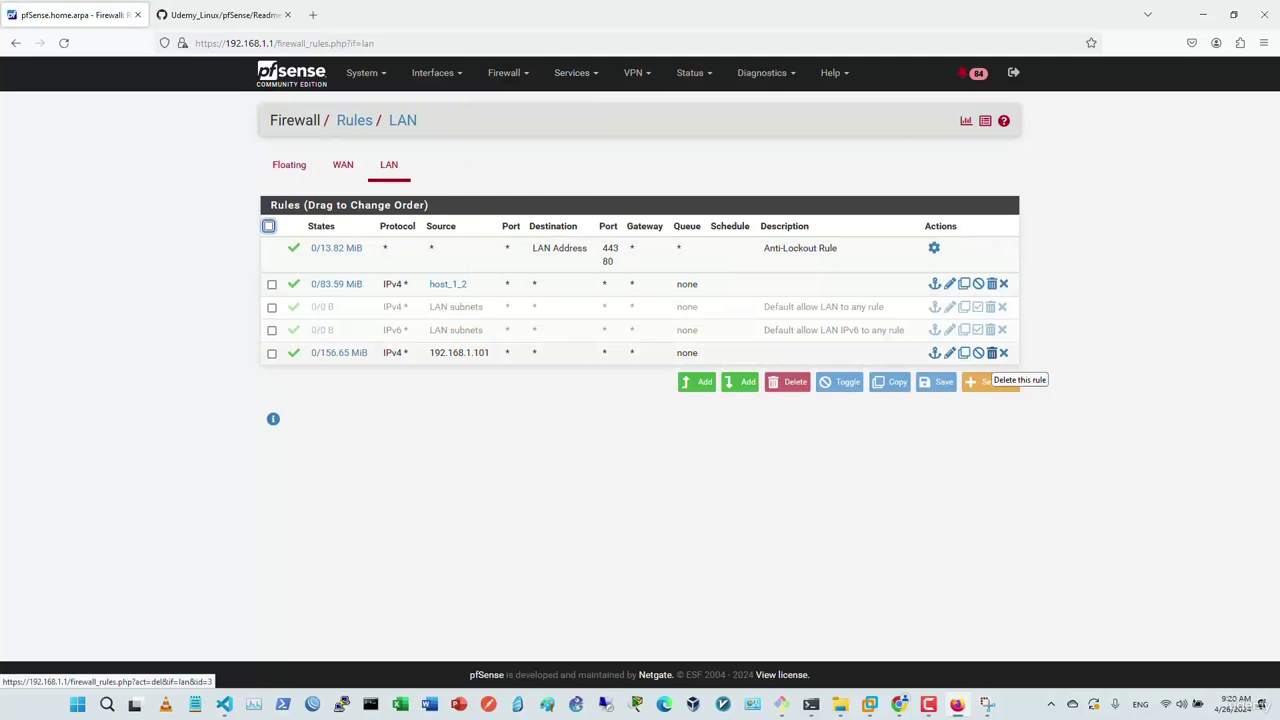
click(991, 353)
click(704, 394)
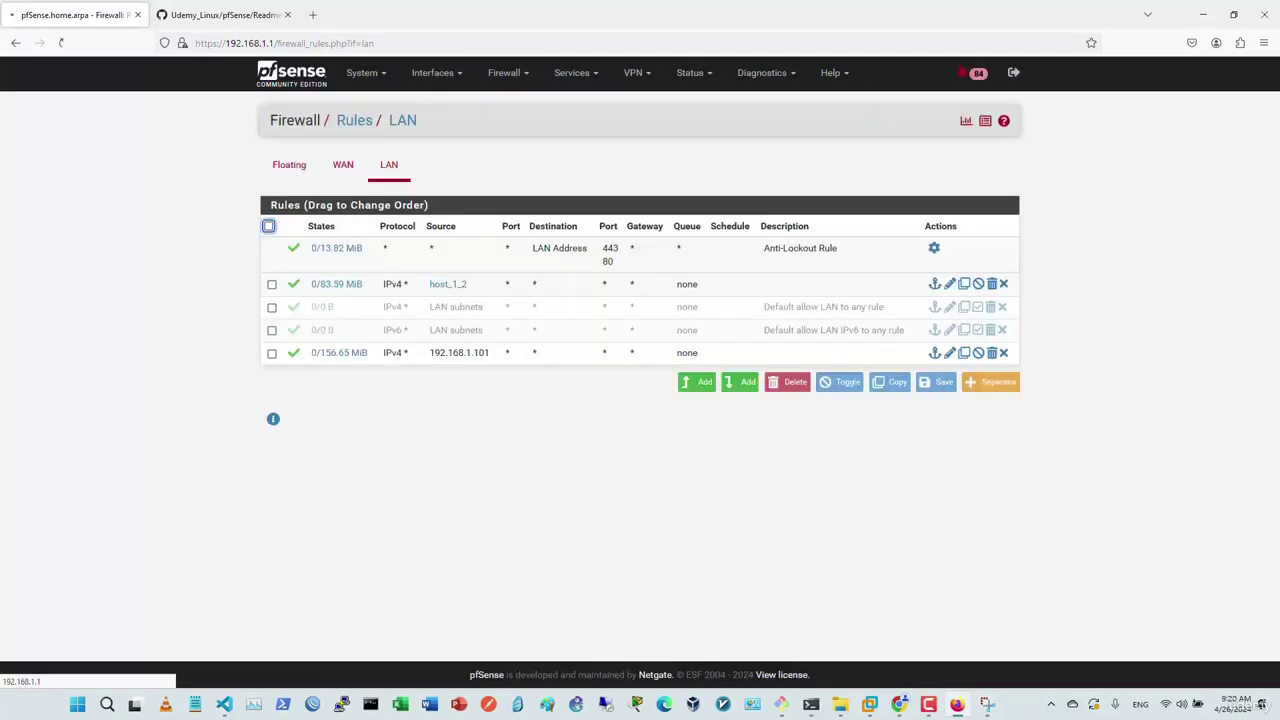
click(990, 347)
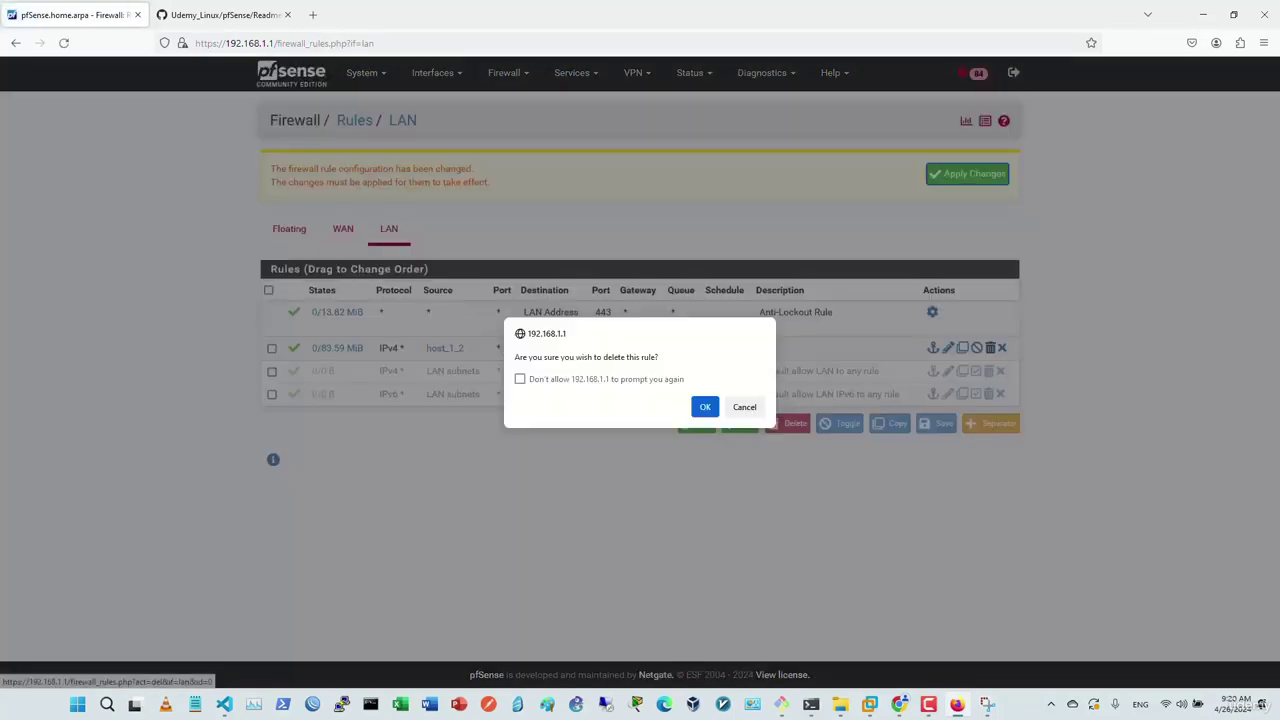
click(705, 407)
Step: Add a new pass rule above the other LAN rules, with interface LAN and protocol Any
click(700, 399)
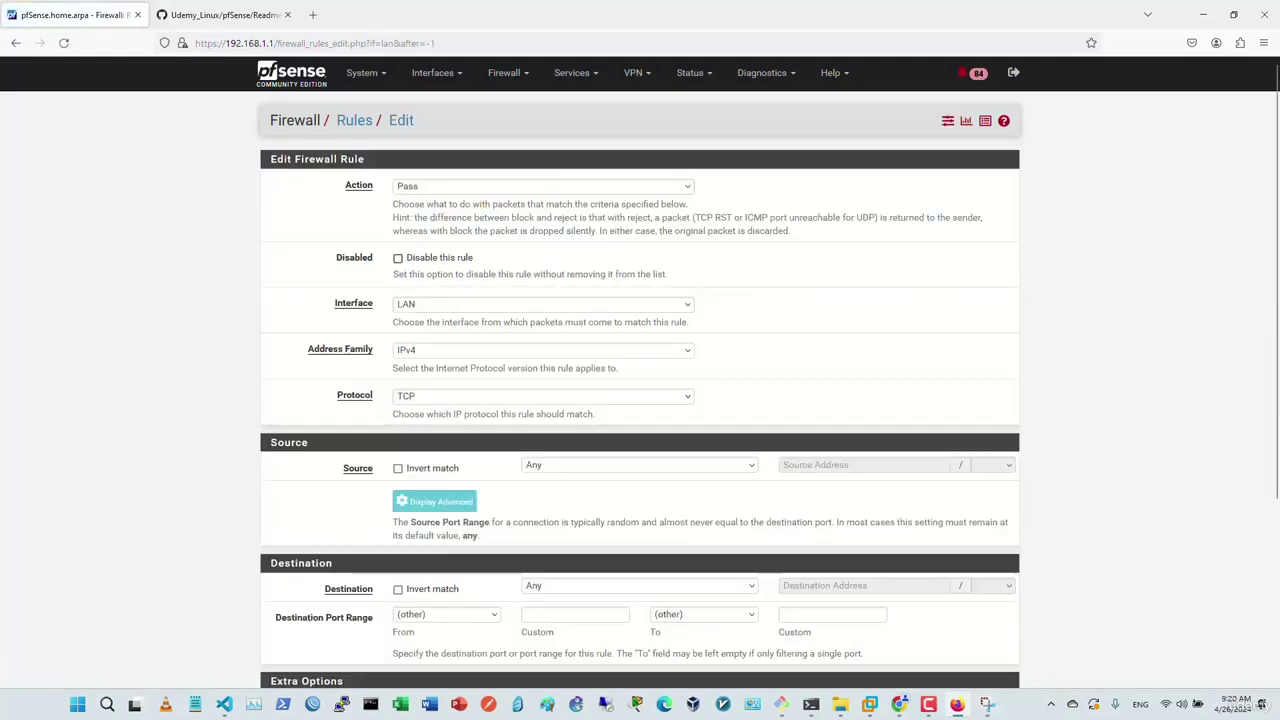
click(540, 304)
click(420, 342)
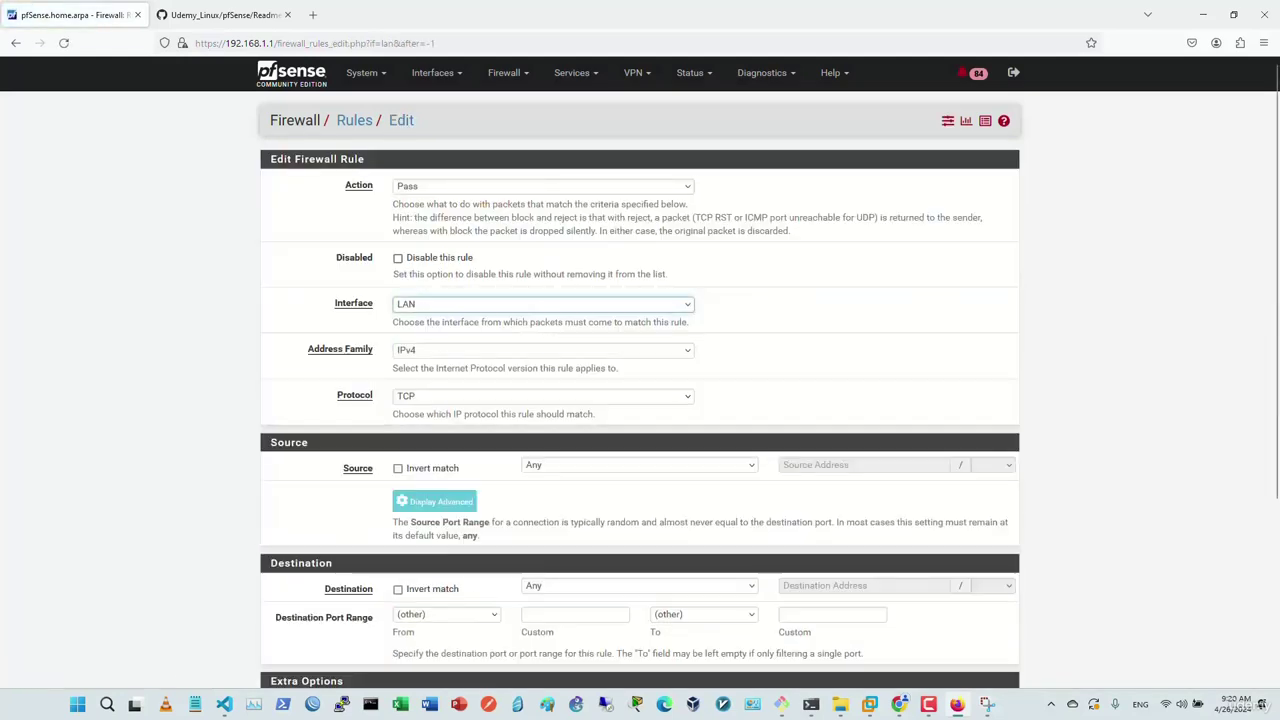
scroll(640, 372, down, 3)
click(540, 260)
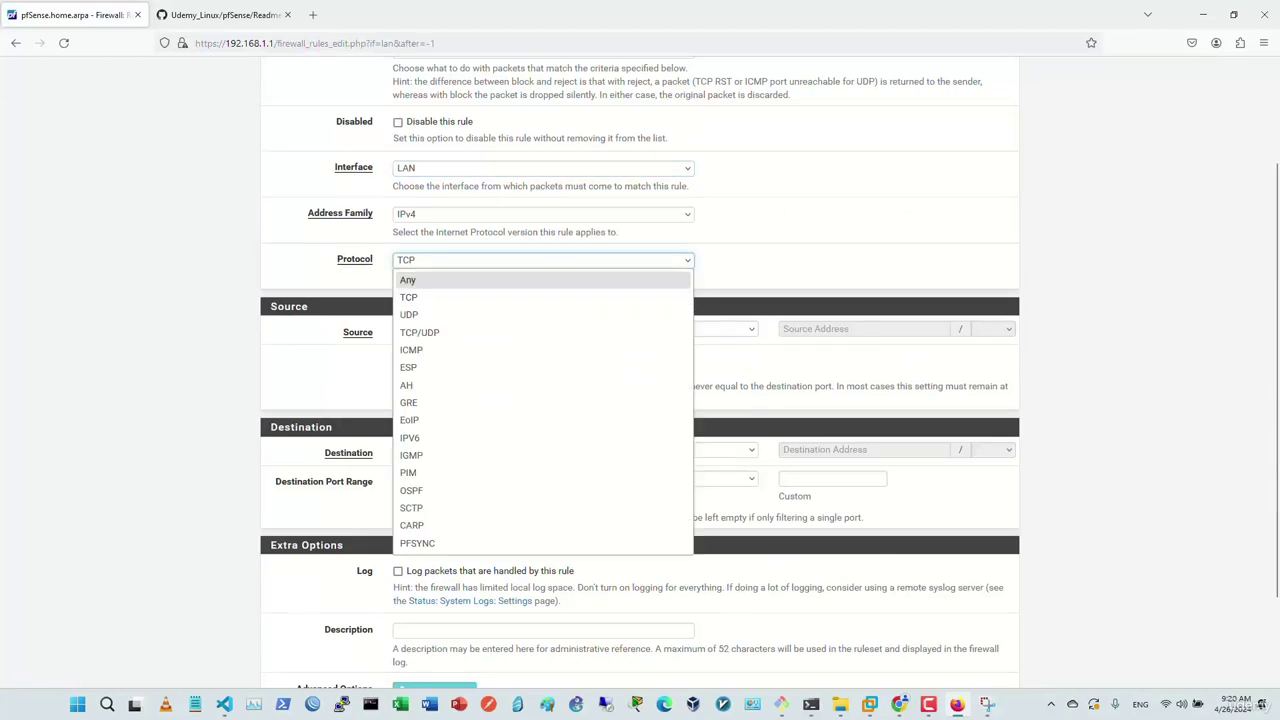
click(420, 277)
Step: Set the new rule's source to the address alias host1
click(640, 342)
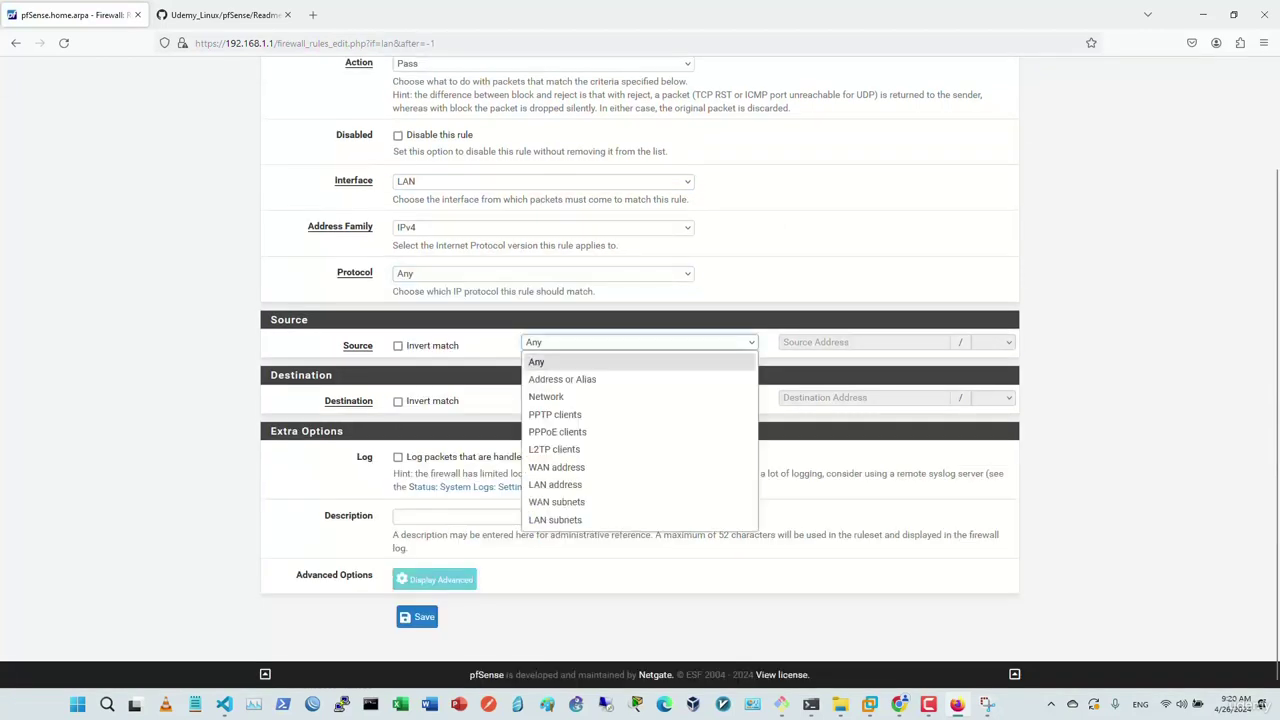
click(562, 379)
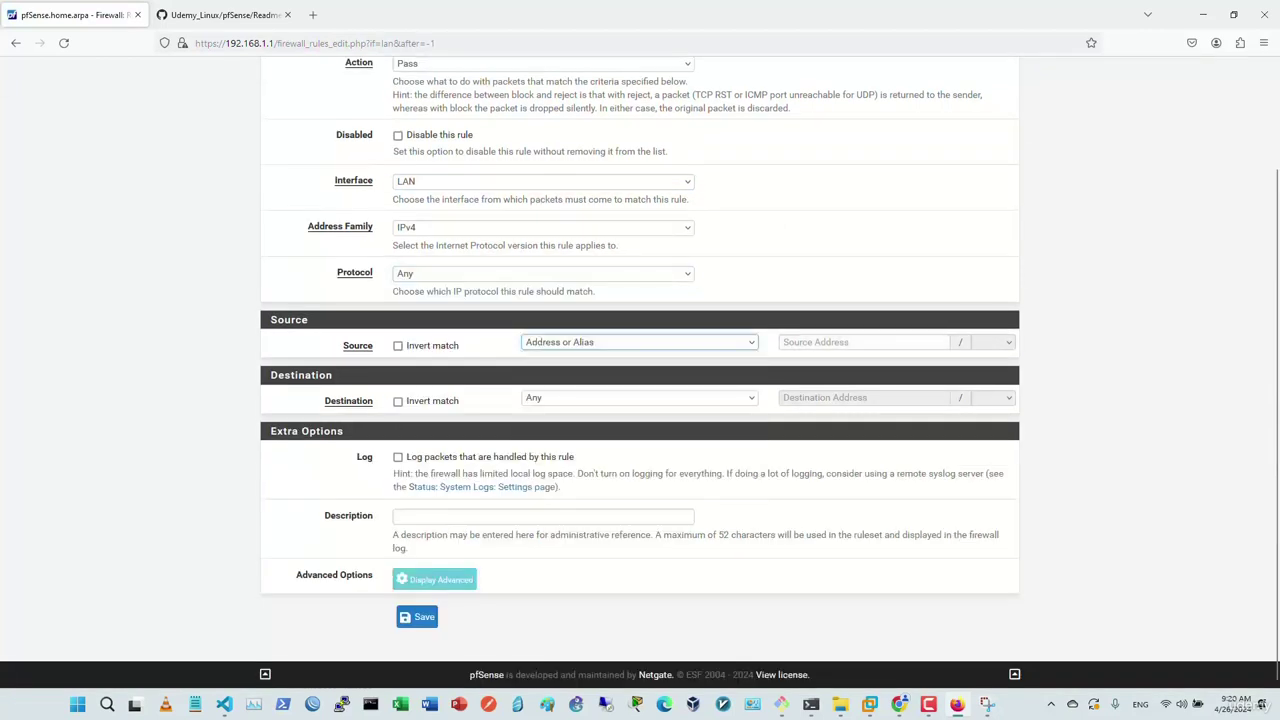
click(864, 342)
text(host1)
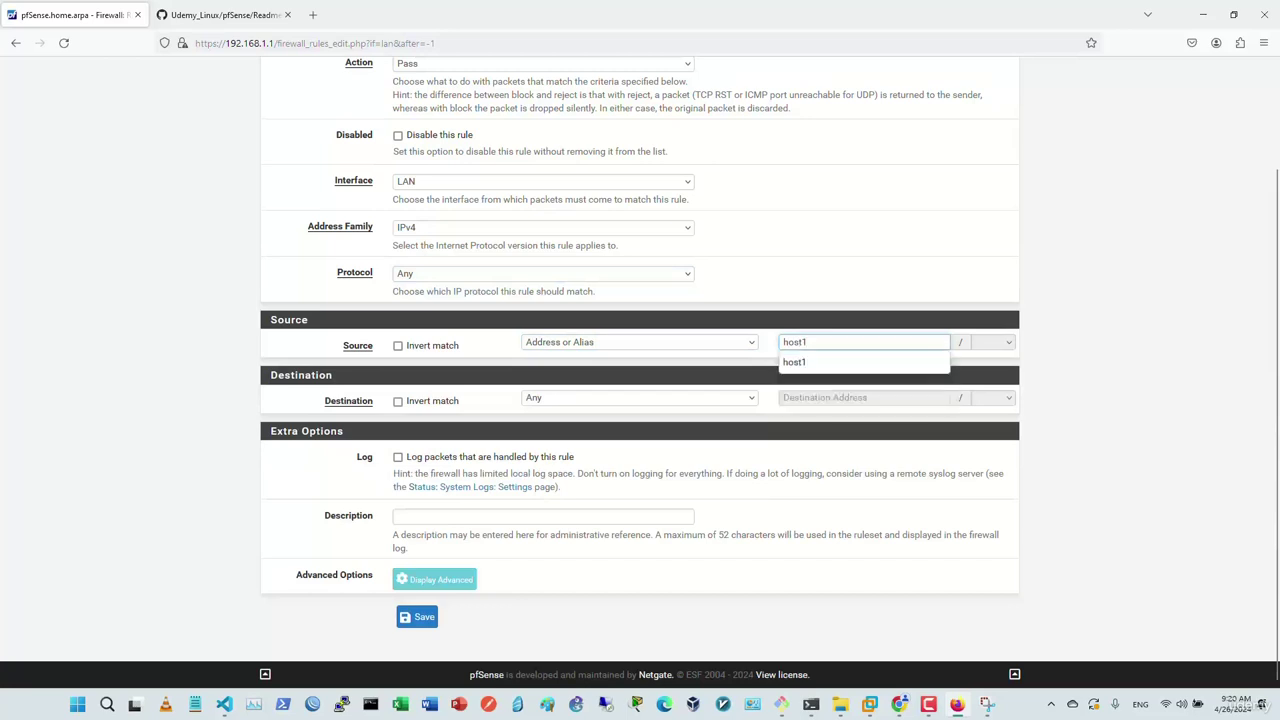
key(Down)
key(Return)
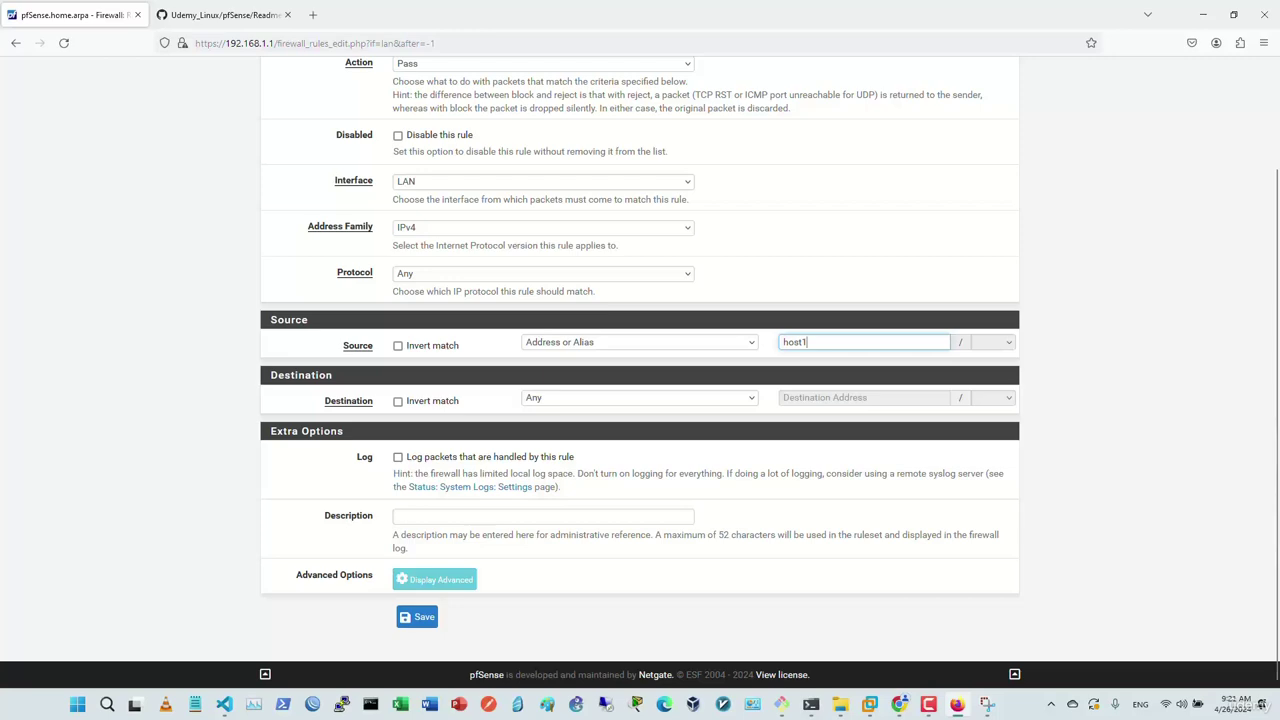
Step: Show the rule's advanced options and set the In pipe to Upload and the Out pipe to Download
click(417, 617)
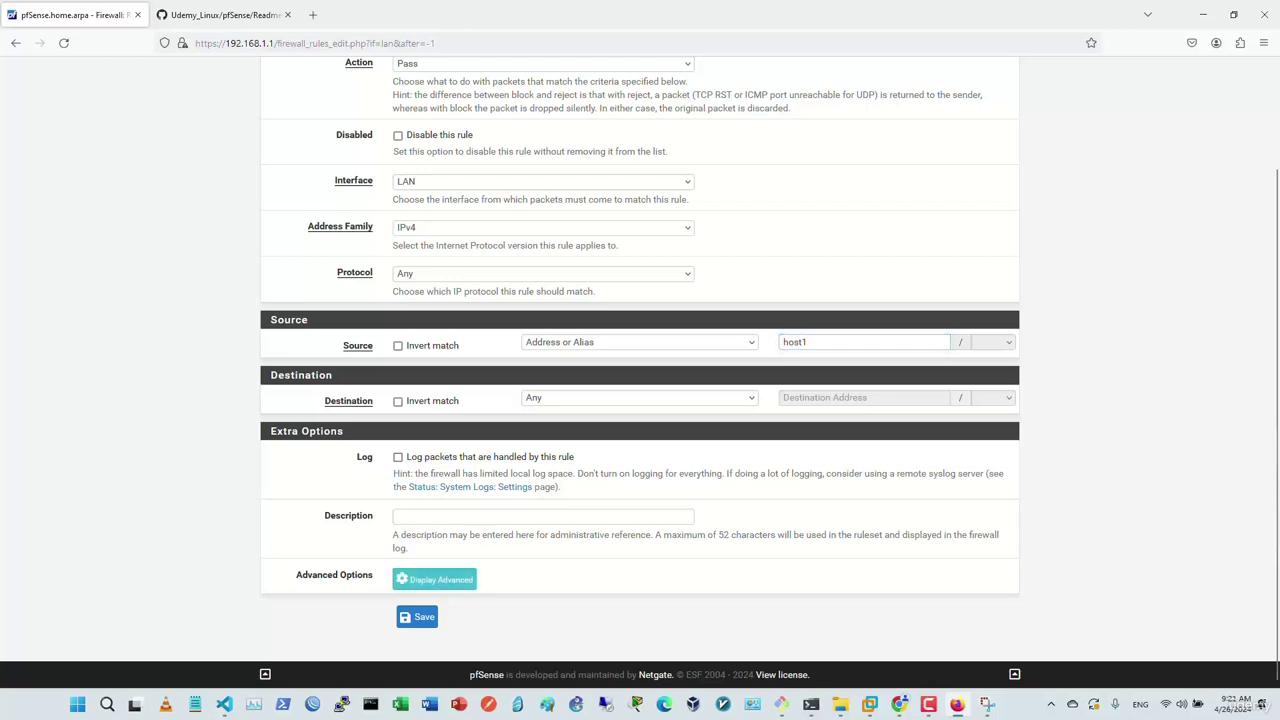
click(434, 579)
scroll(640, 400, down, 4)
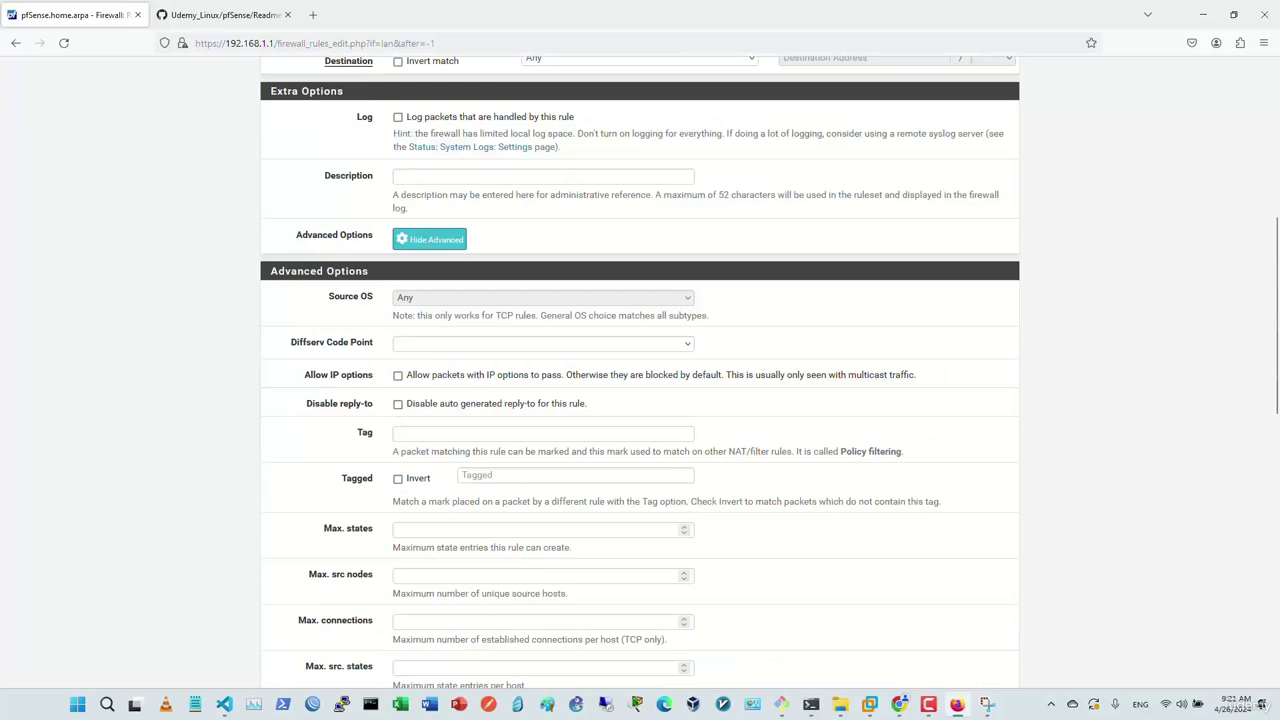
scroll(640, 400, down, 2)
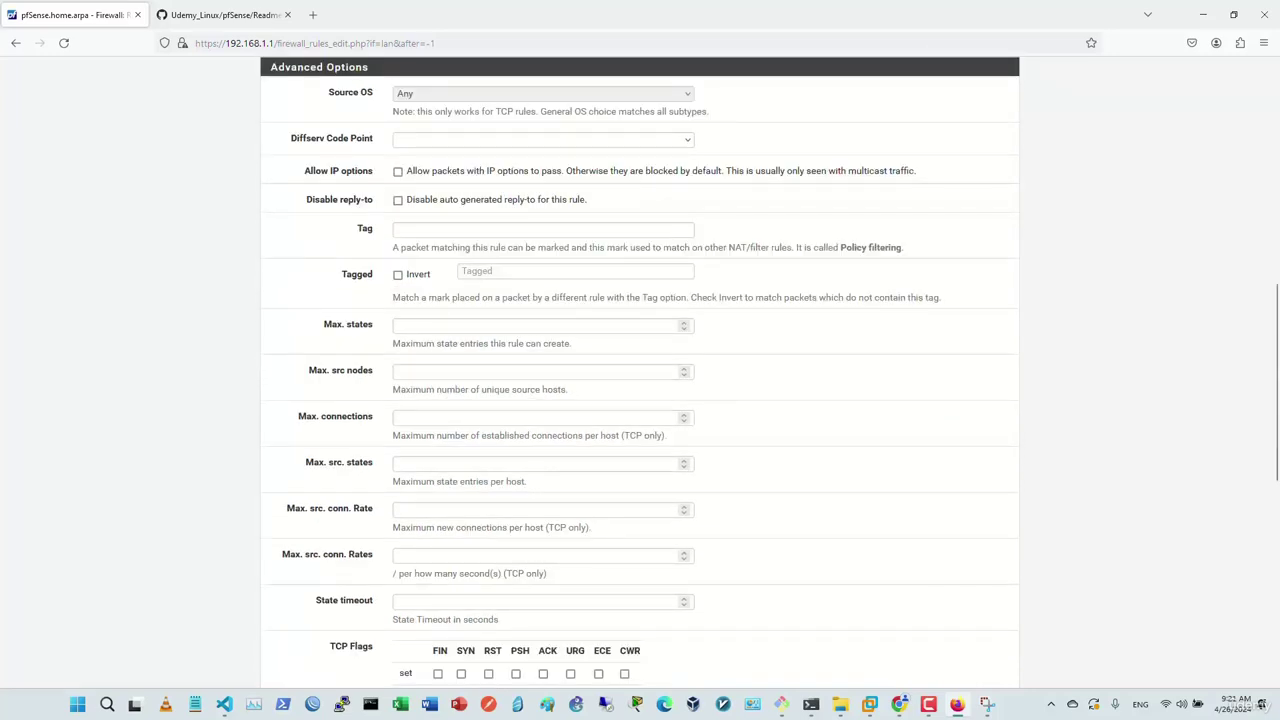
scroll(640, 400, down, 3)
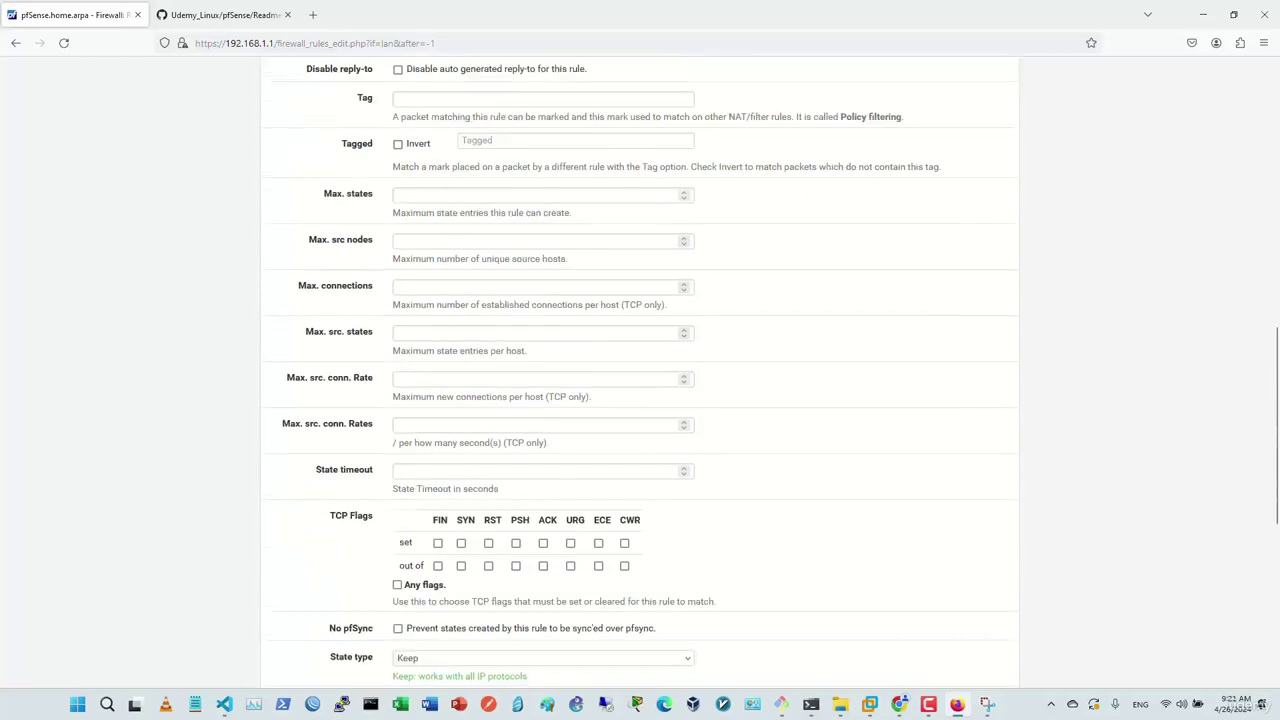
scroll(640, 400, up, 2)
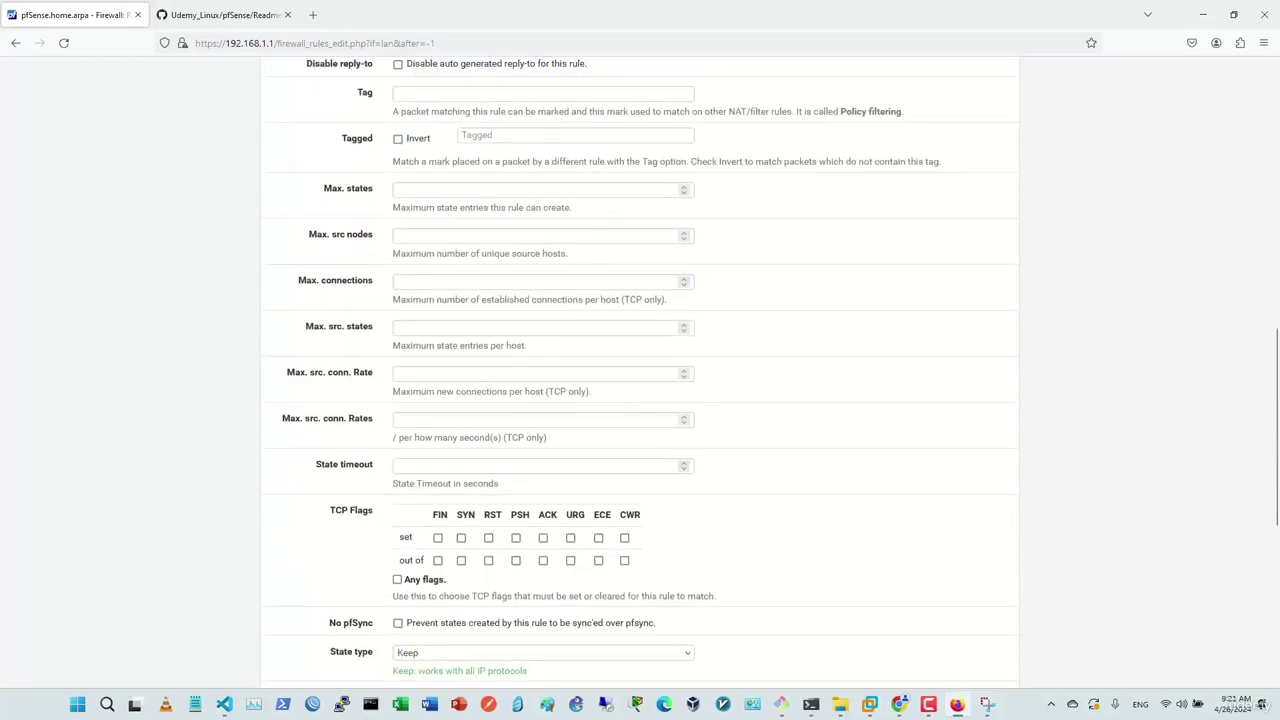
scroll(640, 400, down, 5)
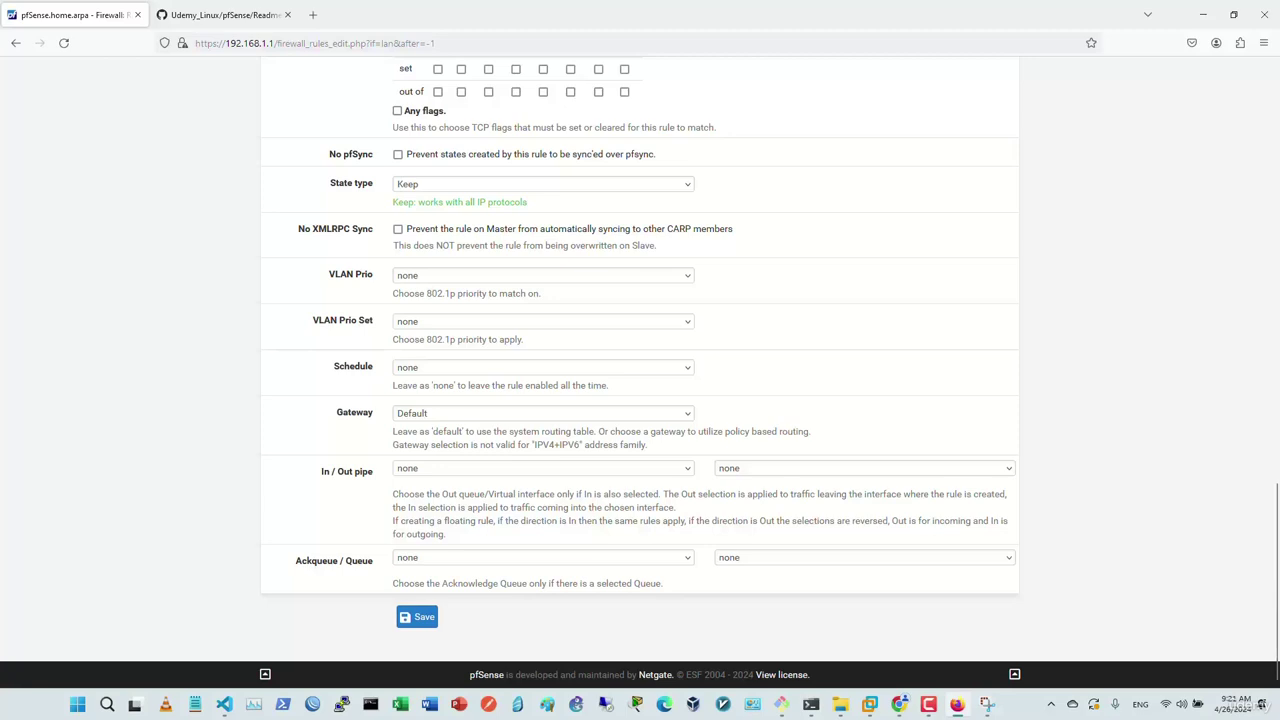
click(540, 468)
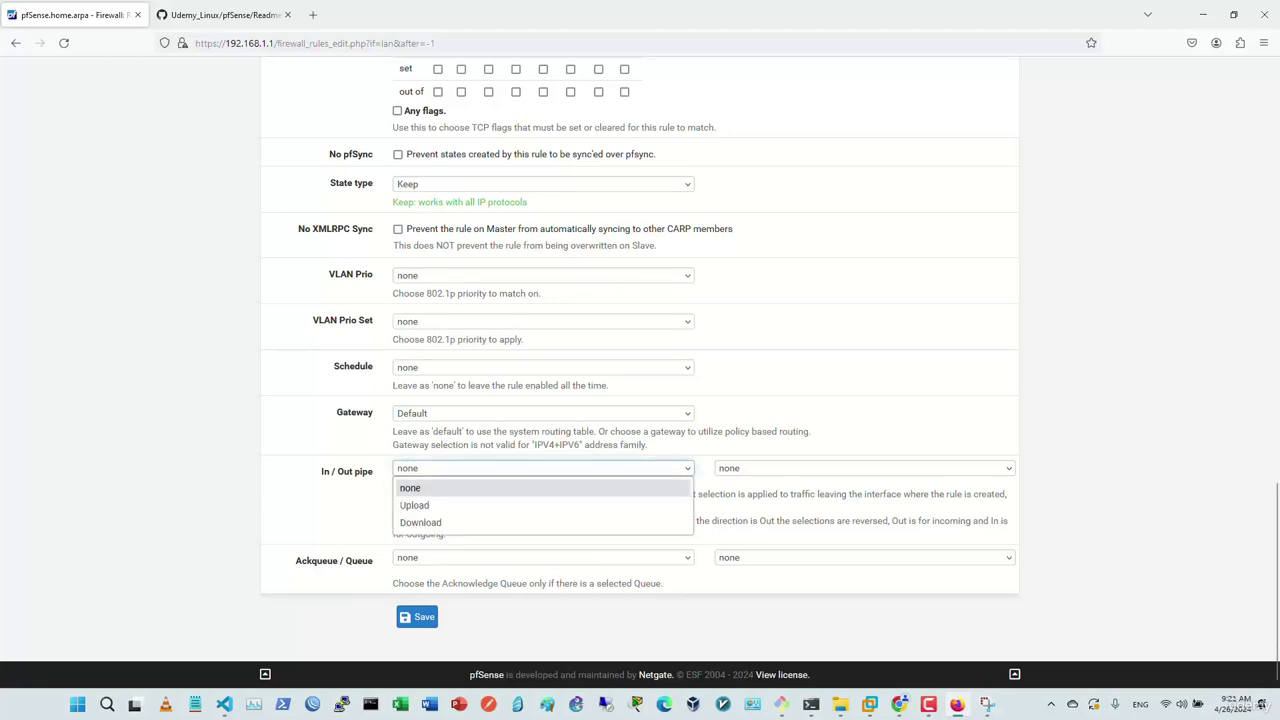
click(414, 505)
click(864, 468)
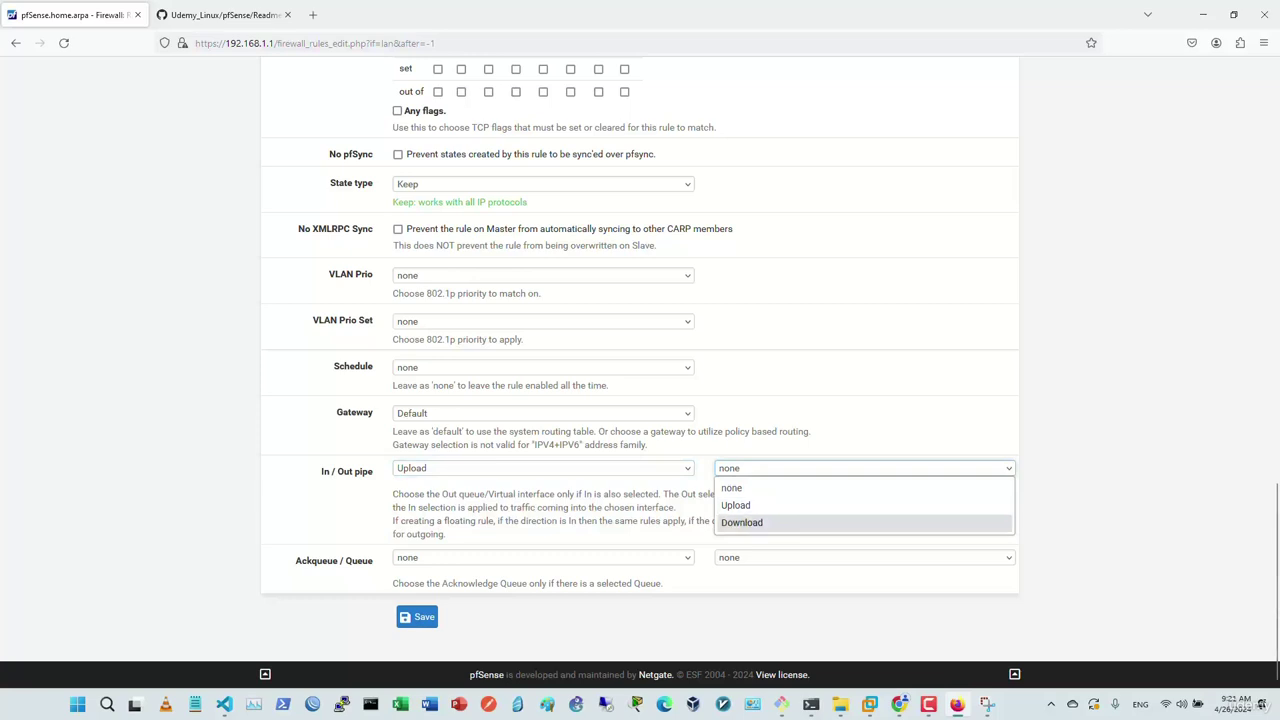
click(741, 522)
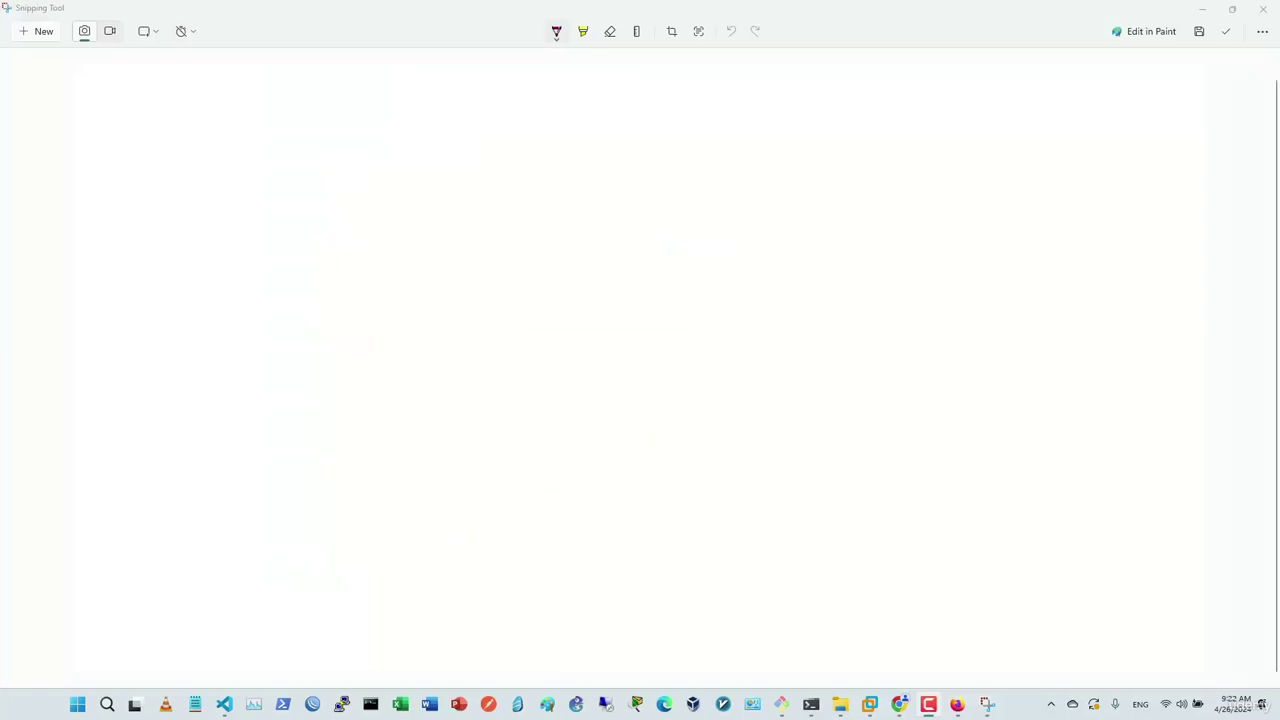
Step: Sketch a cloud on the blank Snipping Tool canvas, linked down to a box labelled FW and on to a cloud labelled LAN
mouse_move(603, 104)
mouse_down()
mouse_move(568, 103)
mouse_move(603, 207)
mouse_move(660, 125)
mouse_move(588, 103)
mouse_up()
mouse_move(552, 287)
mouse_down()
mouse_move(628, 334)
mouse_move(550, 294)
mouse_move(584, 322)
mouse_move(617, 313)
mouse_move(600, 186)
mouse_move(622, 200)
mouse_move(596, 282)
mouse_up()
key(ctrl+z)
key(ctrl+z)
drag(605, 194, 604, 278)
mouse_move(604, 278)
mouse_down()
mouse_move(609, 200)
mouse_move(602, 280)
mouse_up()
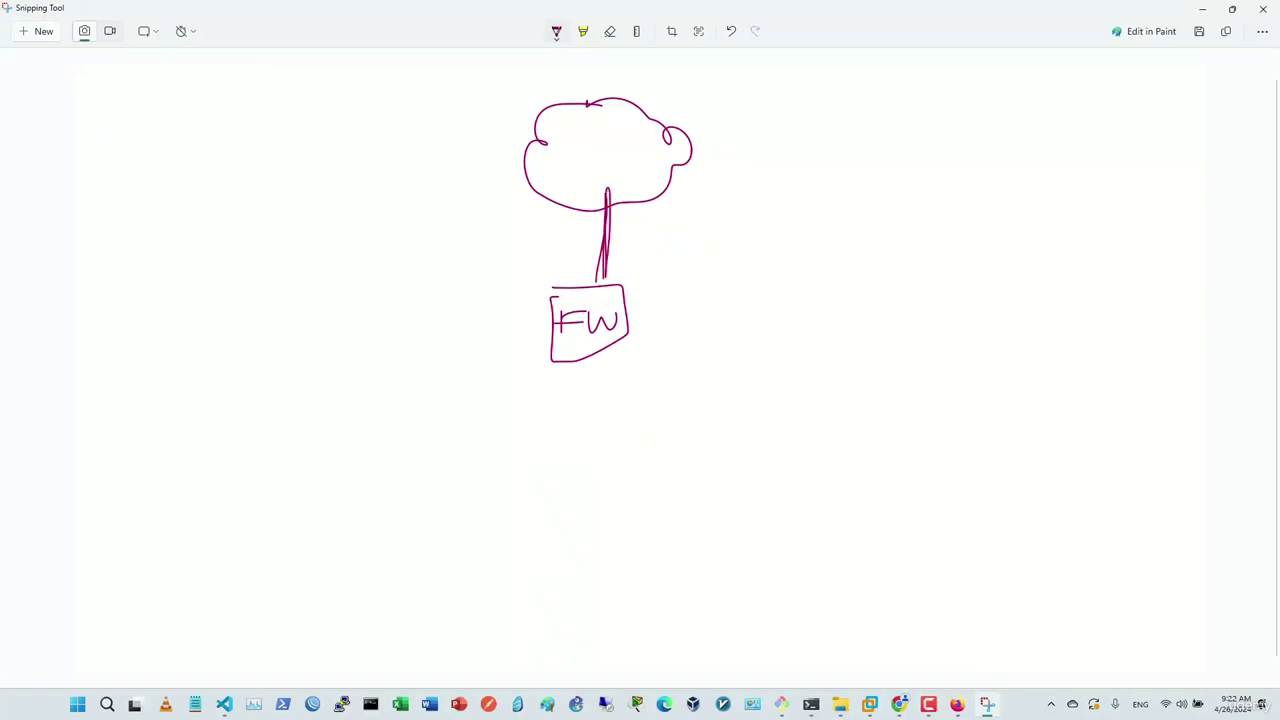
mouse_move(595, 356)
mouse_down()
mouse_move(590, 458)
mouse_move(482, 540)
mouse_move(556, 452)
mouse_move(558, 520)
mouse_move(591, 516)
mouse_move(638, 480)
mouse_up()
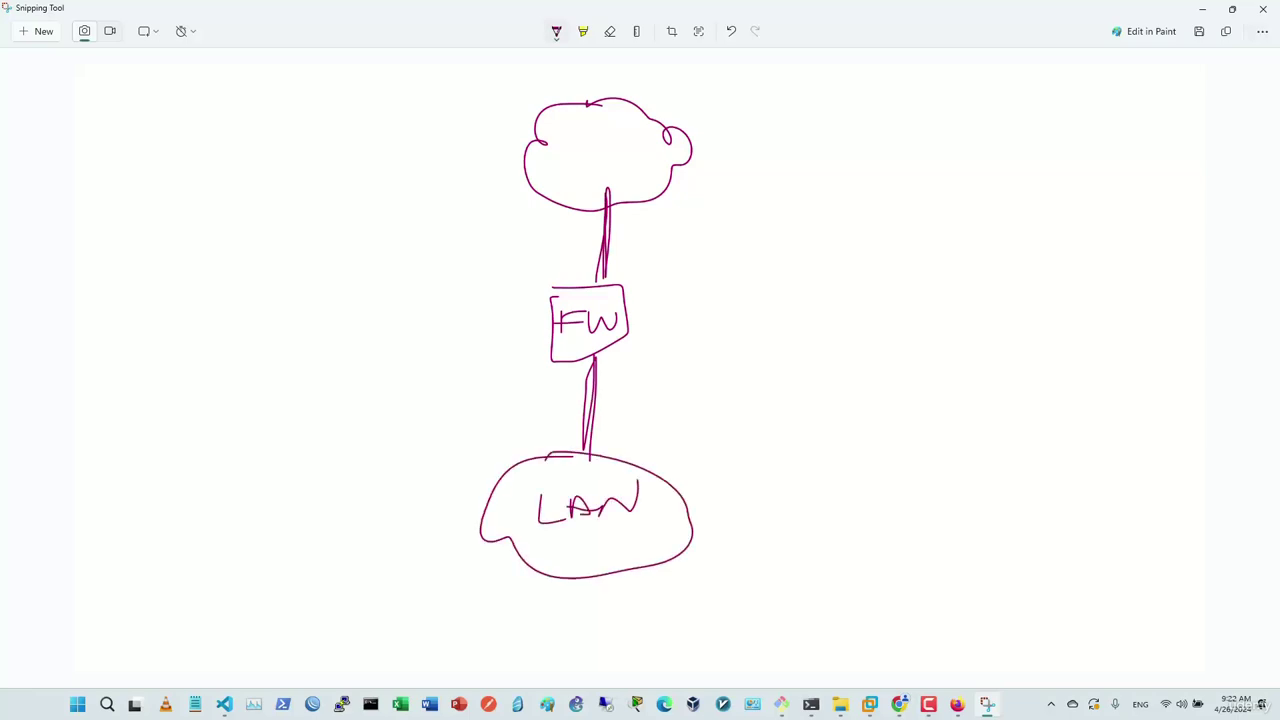
Step: Draw a client box marked U beside the LAN cloud, connect it to the cloud and label it C1
drag(486, 510, 441, 510)
mouse_move(366, 492)
mouse_down()
mouse_move(408, 492)
mouse_move(340, 550)
mouse_move(368, 494)
mouse_up()
mouse_move(377, 518)
mouse_down()
mouse_move(377, 538)
mouse_move(394, 518)
mouse_up()
drag(394, 518, 396, 536)
mouse_move(396, 464)
mouse_down()
mouse_move(374, 478)
mouse_move(396, 478)
mouse_up()
drag(421, 446, 420, 490)
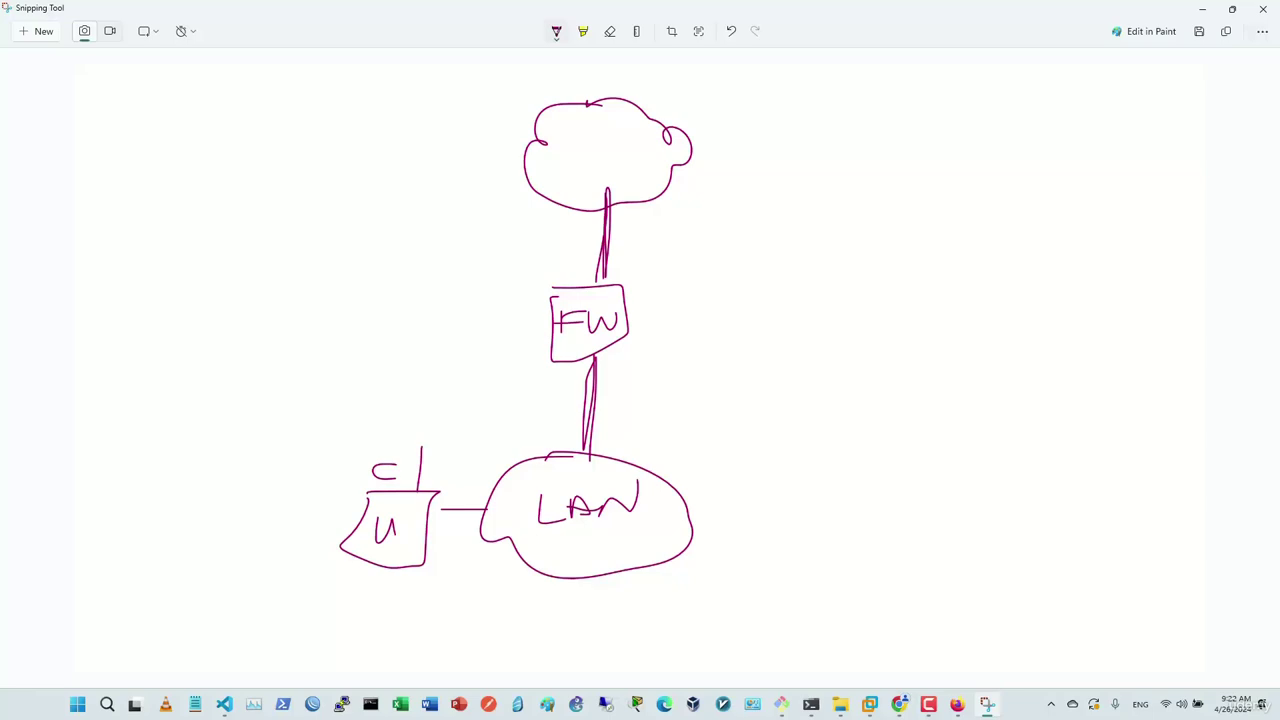
Step: Label the upper cloud Int and write 1mbps beside it
mouse_move(574, 137)
mouse_down()
mouse_move(574, 152)
mouse_move(586, 142)
mouse_move(580, 162)
mouse_up()
drag(586, 152, 608, 166)
drag(600, 152, 616, 150)
mouse_move(712, 178)
mouse_down()
mouse_move(713, 200)
mouse_move(794, 200)
mouse_move(804, 232)
mouse_up()
mouse_move(792, 195)
mouse_down()
mouse_move(818, 190)
mouse_move(846, 210)
mouse_up()
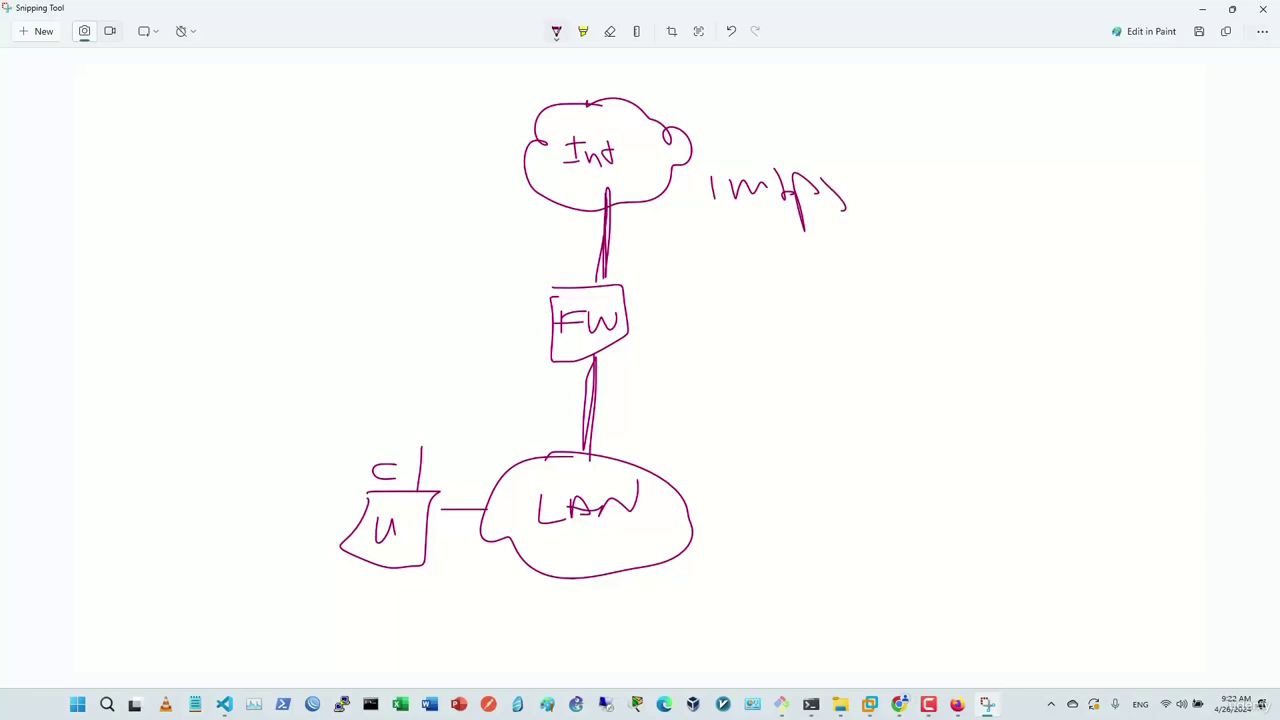
Step: Check the rule's pipe settings in Firefox, then in Snipping Tool mark the LAN-to-FW direction with an arrowhead, the label In and a side arrow
click(957, 704)
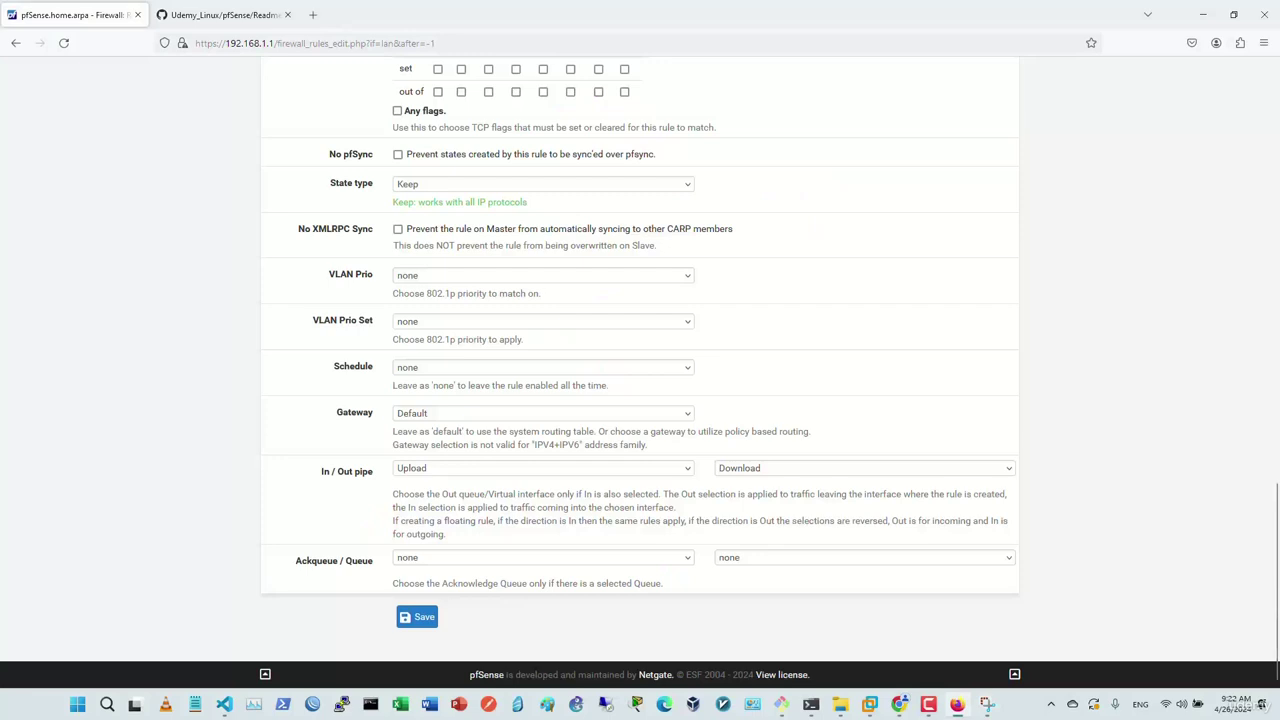
click(987, 704)
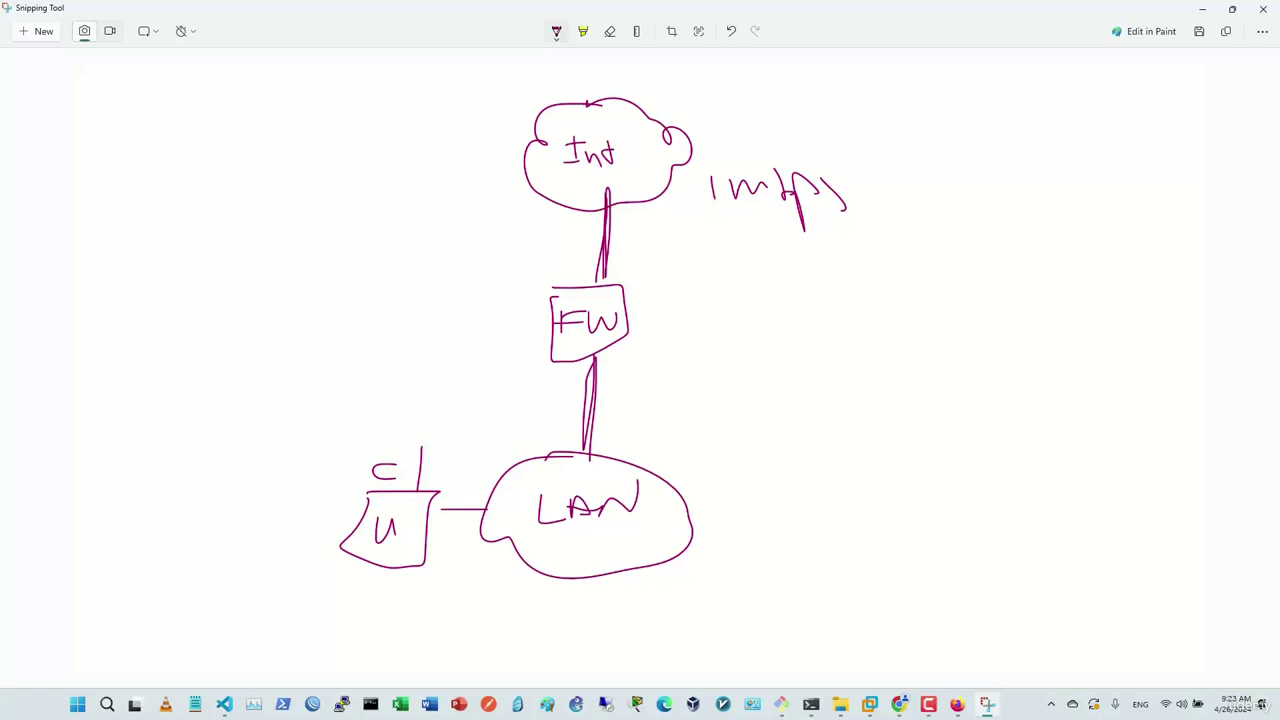
mouse_move(502, 360)
mouse_down()
mouse_move(502, 382)
mouse_move(522, 362)
mouse_move(508, 383)
mouse_up()
mouse_move(519, 383)
mouse_down()
mouse_move(537, 369)
mouse_move(584, 382)
mouse_move(598, 351)
mouse_move(614, 372)
mouse_move(601, 344)
mouse_move(620, 368)
mouse_up()
drag(502, 338, 398, 327)
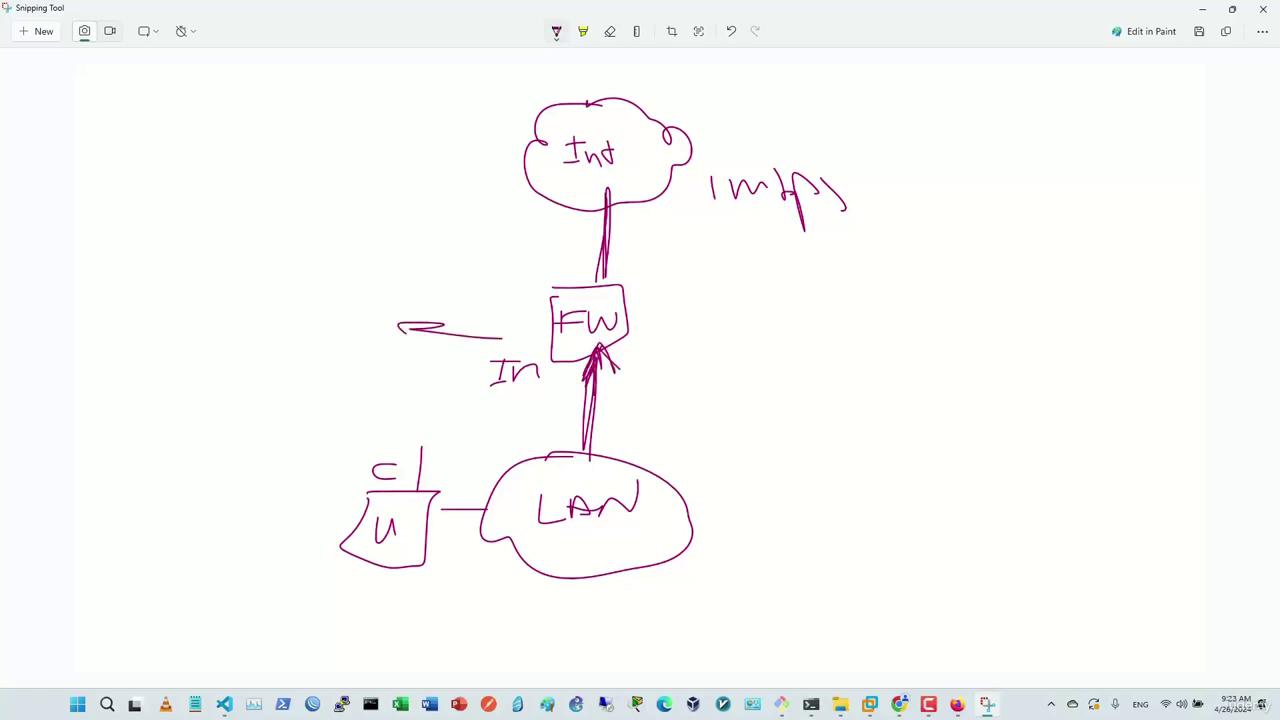
Step: Write an underlined upload at the end of the In arrow, with a 1 Mbps note above it
drag(287, 276, 322, 274)
mouse_move(337, 286)
mouse_down()
mouse_move(338, 308)
mouse_move(370, 290)
mouse_up()
mouse_move(384, 262)
mouse_down()
mouse_move(384, 288)
mouse_move(466, 268)
mouse_move(462, 282)
mouse_up()
drag(478, 226, 490, 276)
drag(302, 322, 400, 320)
mouse_move(306, 170)
mouse_down()
mouse_move(310, 195)
mouse_move(372, 196)
mouse_up()
drag(392, 192, 430, 230)
drag(414, 170, 446, 186)
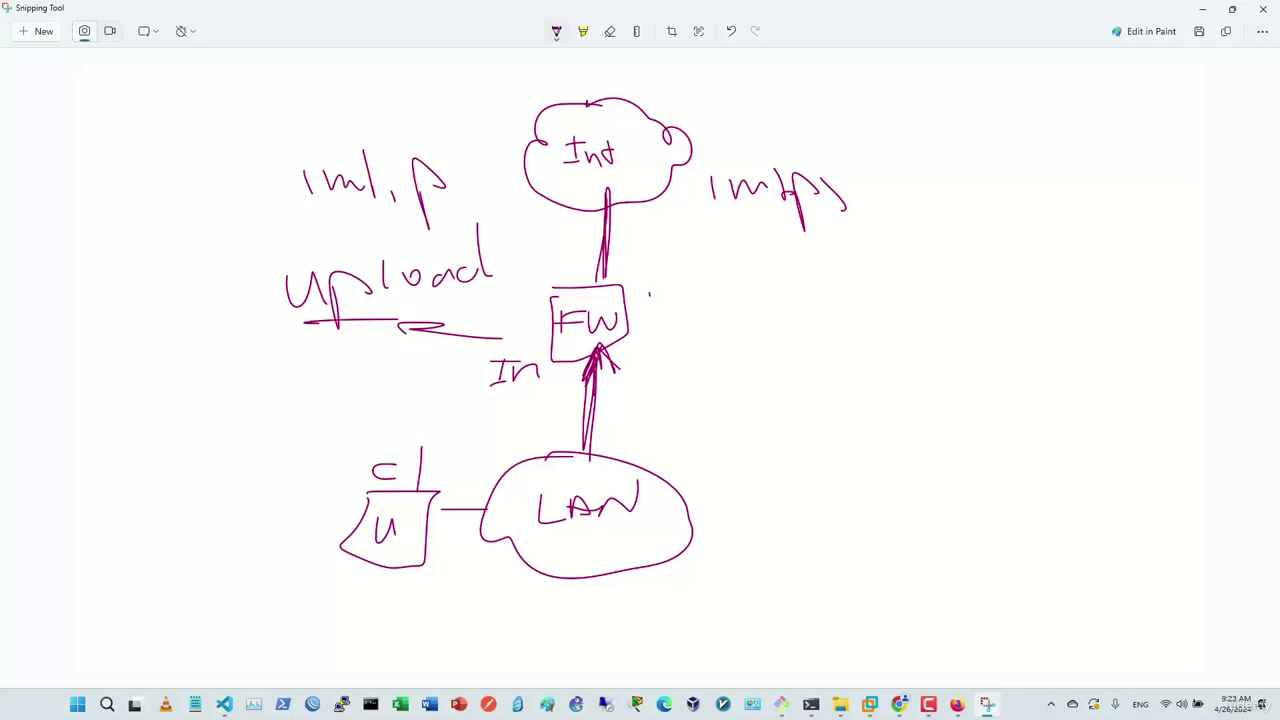
Step: Draw a downward arrow beside the FW box towards the LAN and label it out
mouse_move(649, 294)
mouse_down()
mouse_move(642, 390)
mouse_move(633, 352)
mouse_up()
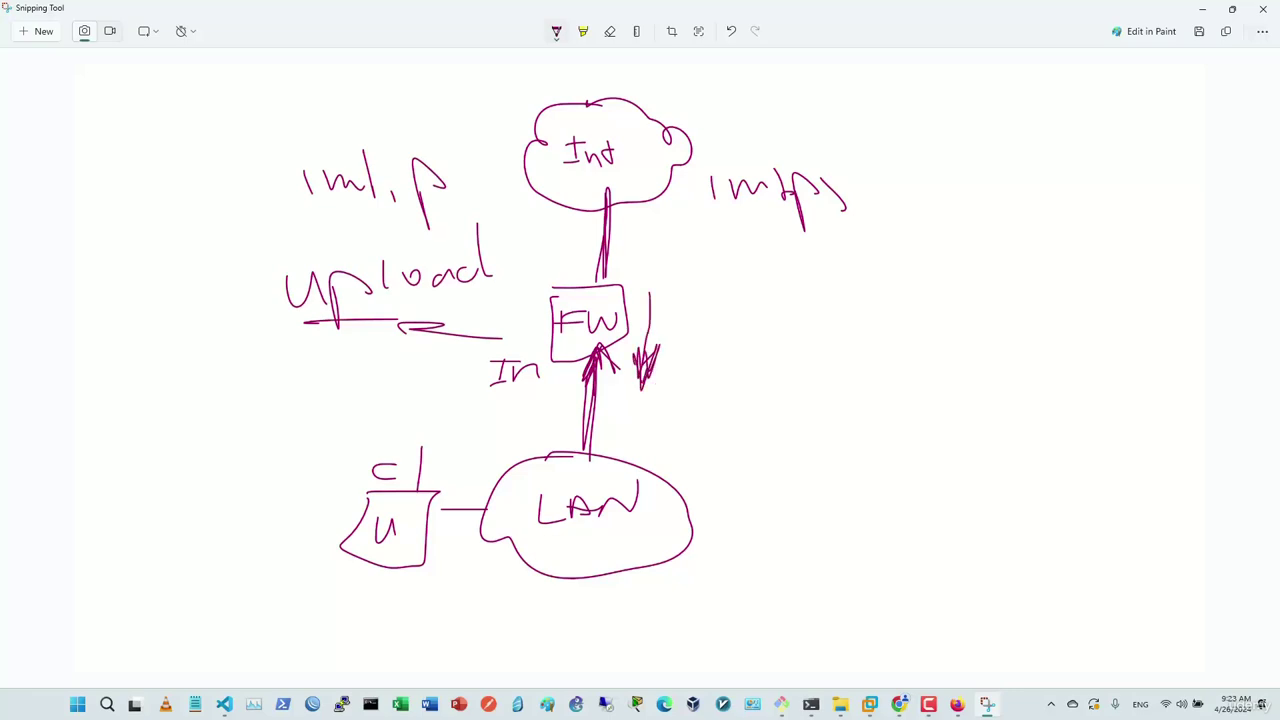
drag(708, 354, 764, 378)
drag(776, 330, 782, 372)
drag(756, 344, 790, 342)
Step: Write Download next to the out label, with a 1 Mbps note beneath it
drag(832, 380, 834, 408)
mouse_move(836, 380)
mouse_down()
mouse_move(872, 394)
mouse_move(862, 418)
mouse_up()
mouse_move(918, 406)
mouse_down()
mouse_move(914, 418)
mouse_move(990, 432)
mouse_up()
drag(1004, 418, 1026, 430)
mouse_move(1032, 352)
mouse_down()
mouse_move(1050, 432)
mouse_move(1082, 434)
mouse_up()
mouse_move(930, 494)
mouse_down()
mouse_move(894, 520)
mouse_move(948, 508)
mouse_up()
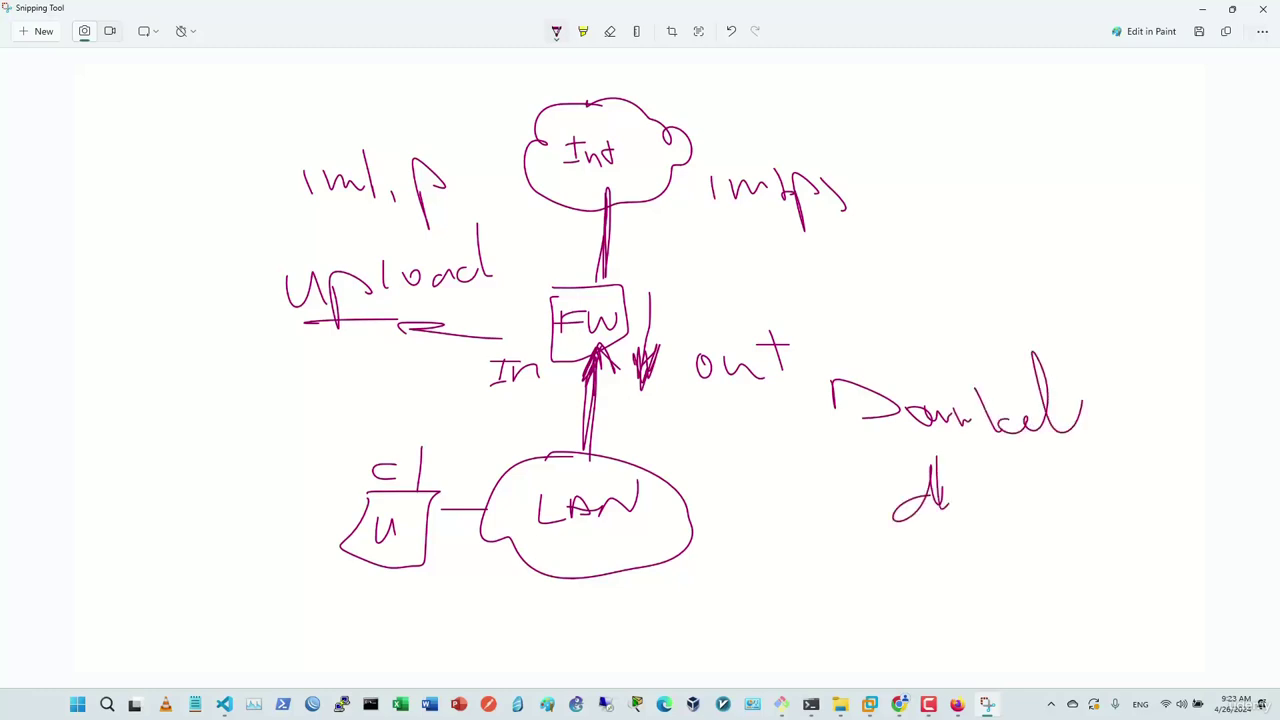
mouse_move(1000, 472)
mouse_down()
mouse_move(1000, 506)
mouse_move(1076, 498)
mouse_move(1108, 536)
mouse_up()
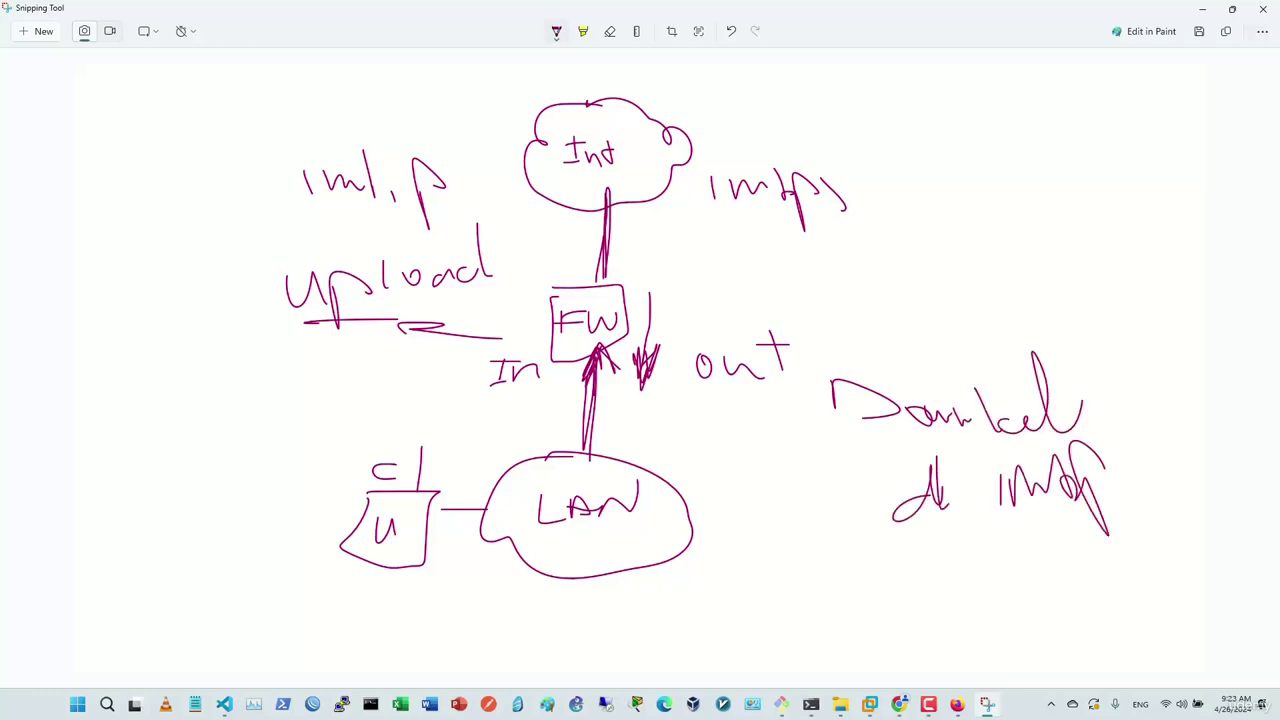
drag(1104, 466, 1106, 490)
Step: Return to Firefox, reselect Upload as the In pipe and Download as the Out pipe, and save the firewall rule
key(alt+Tab)
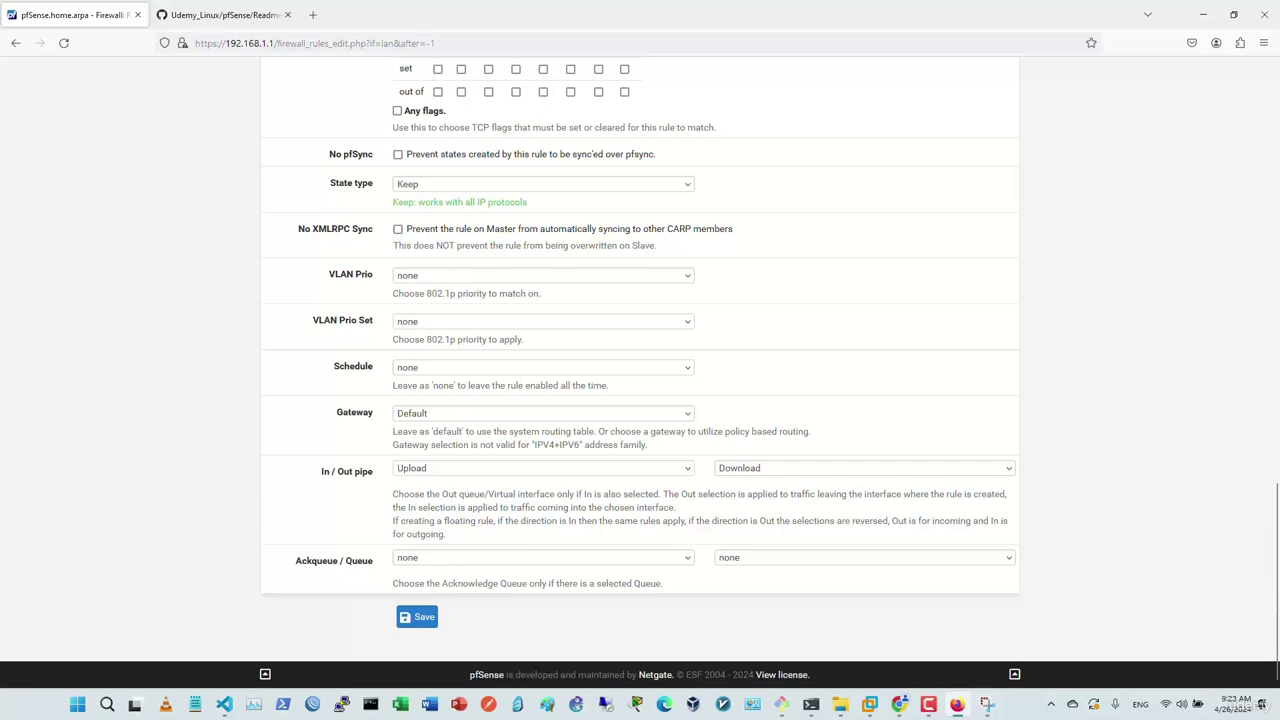
click(540, 468)
click(420, 503)
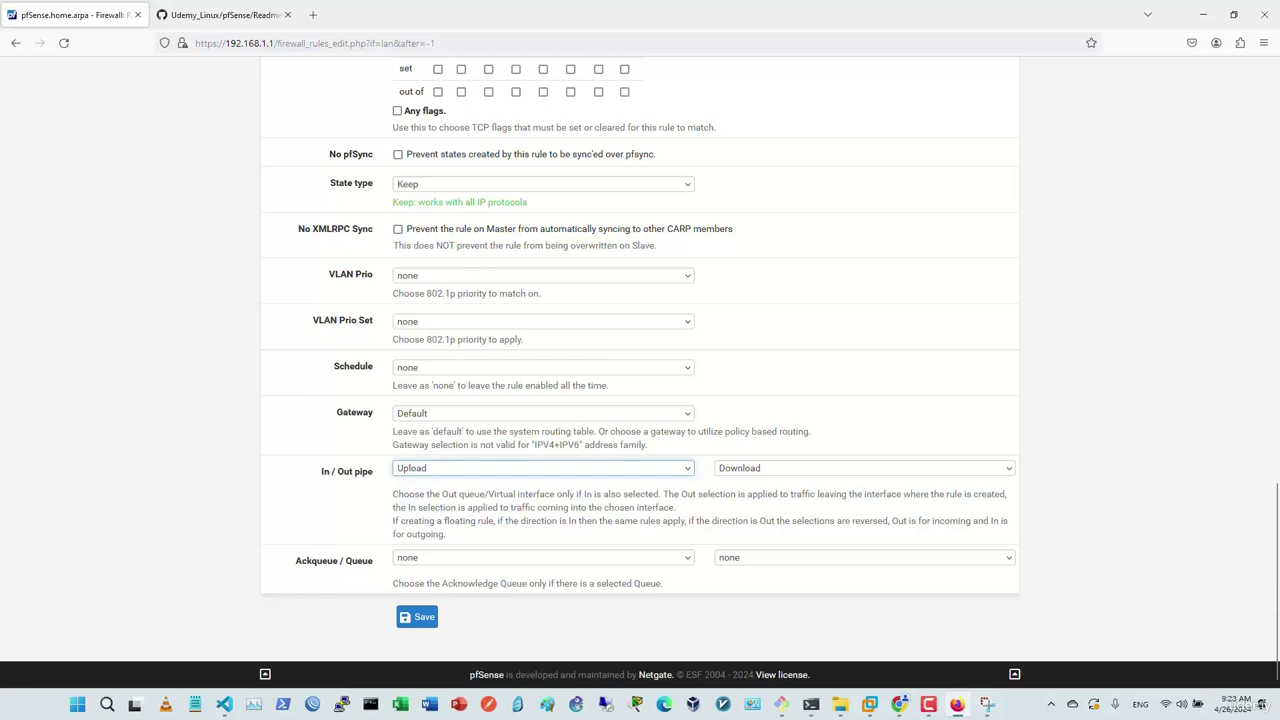
click(864, 468)
click(740, 523)
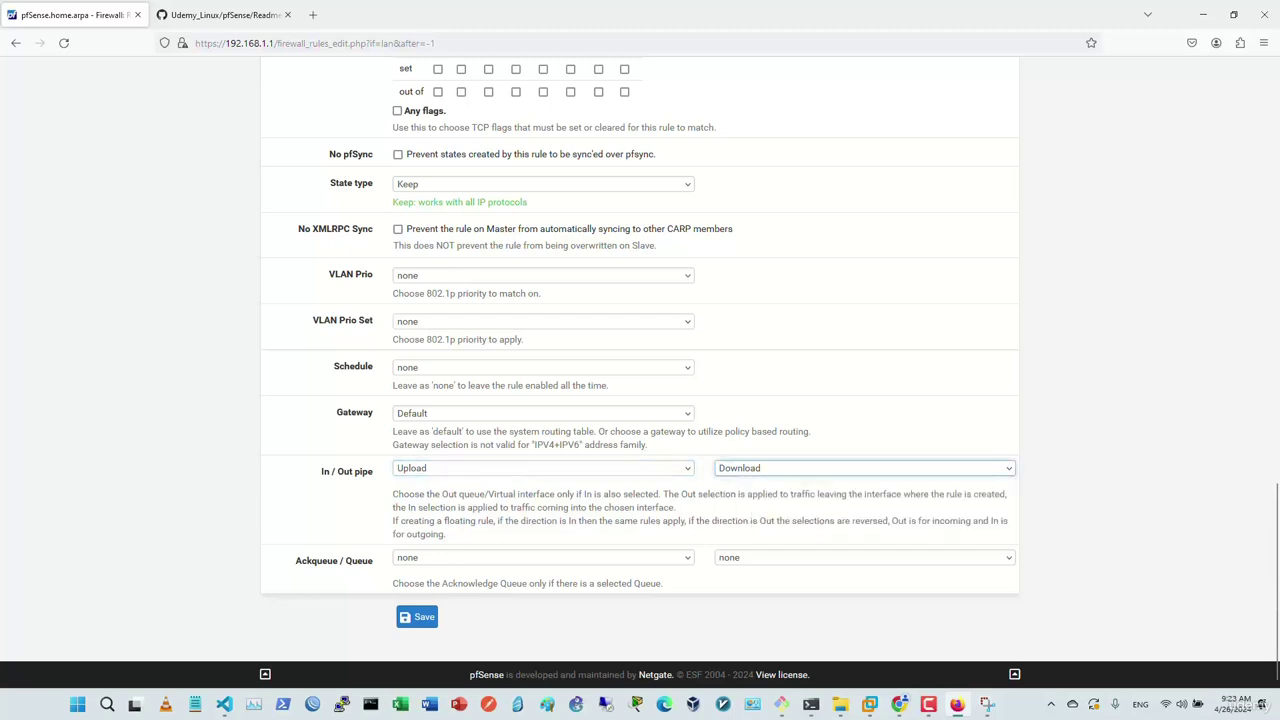
click(417, 617)
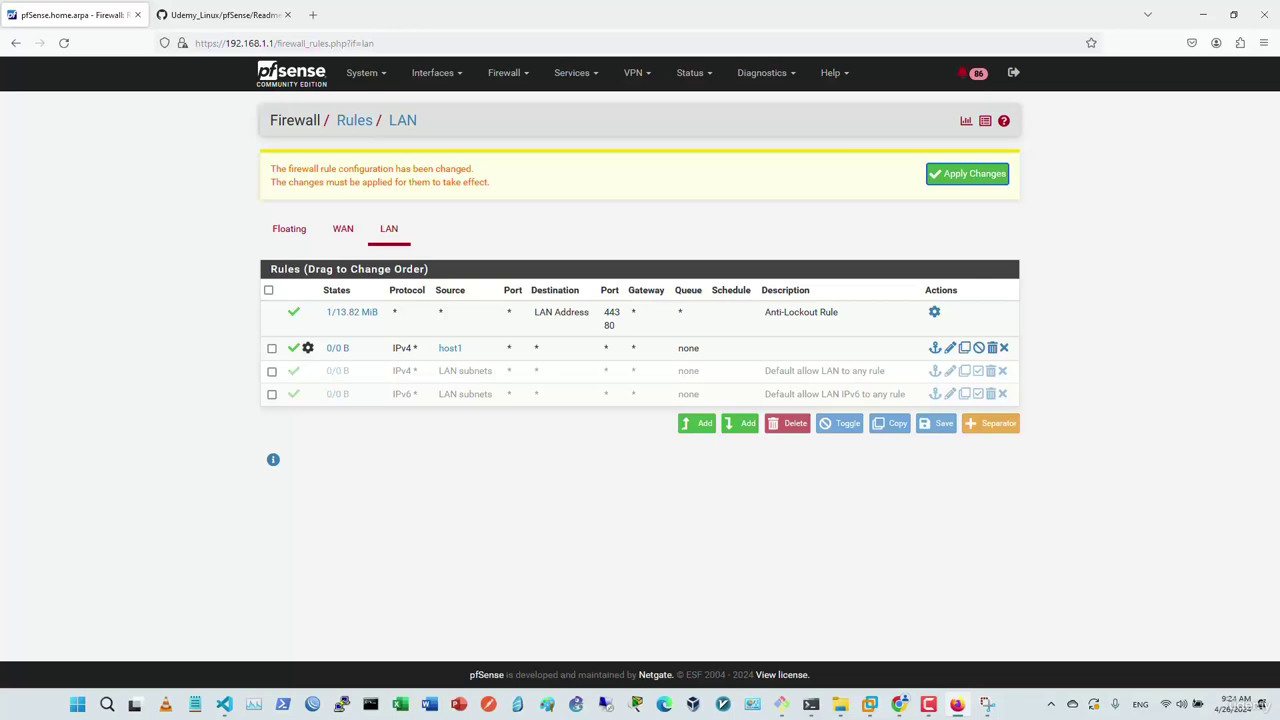
Step: Switch to the ubuntu_test1 virtual machine in VMware and search the web for "download ubuntu" in its Firefox browser
key(alt+Tab)
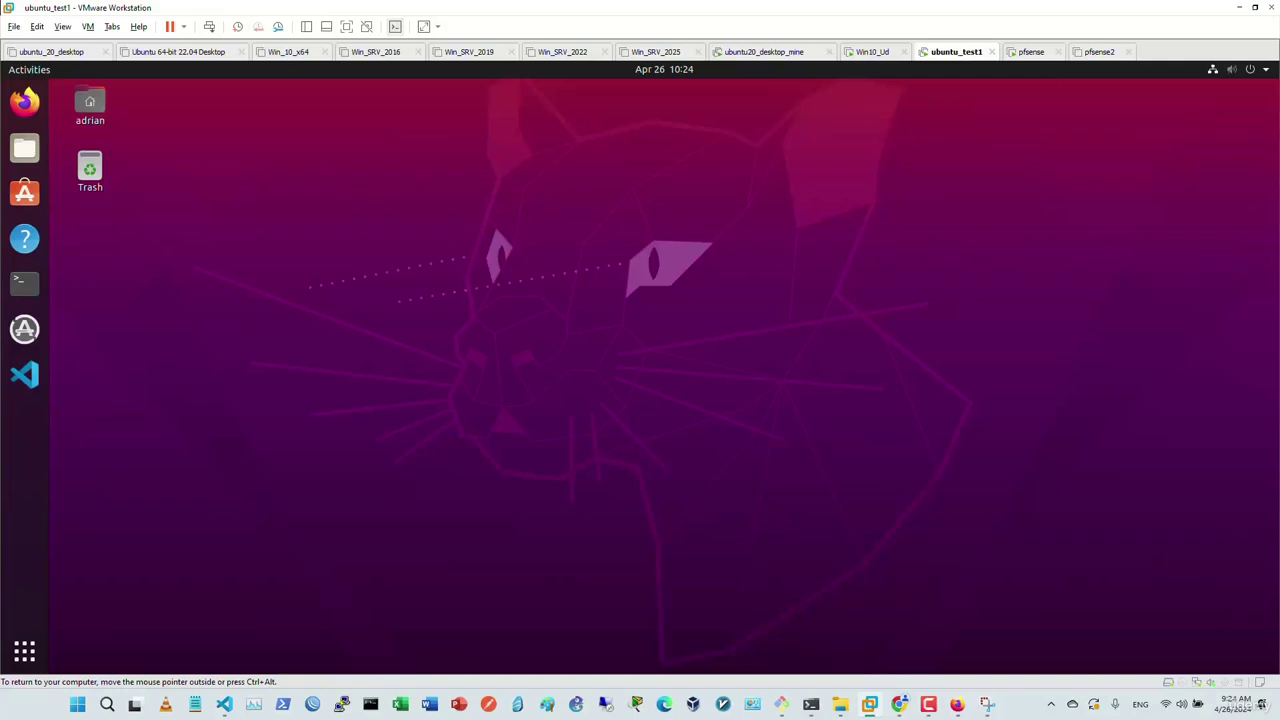
click(24, 101)
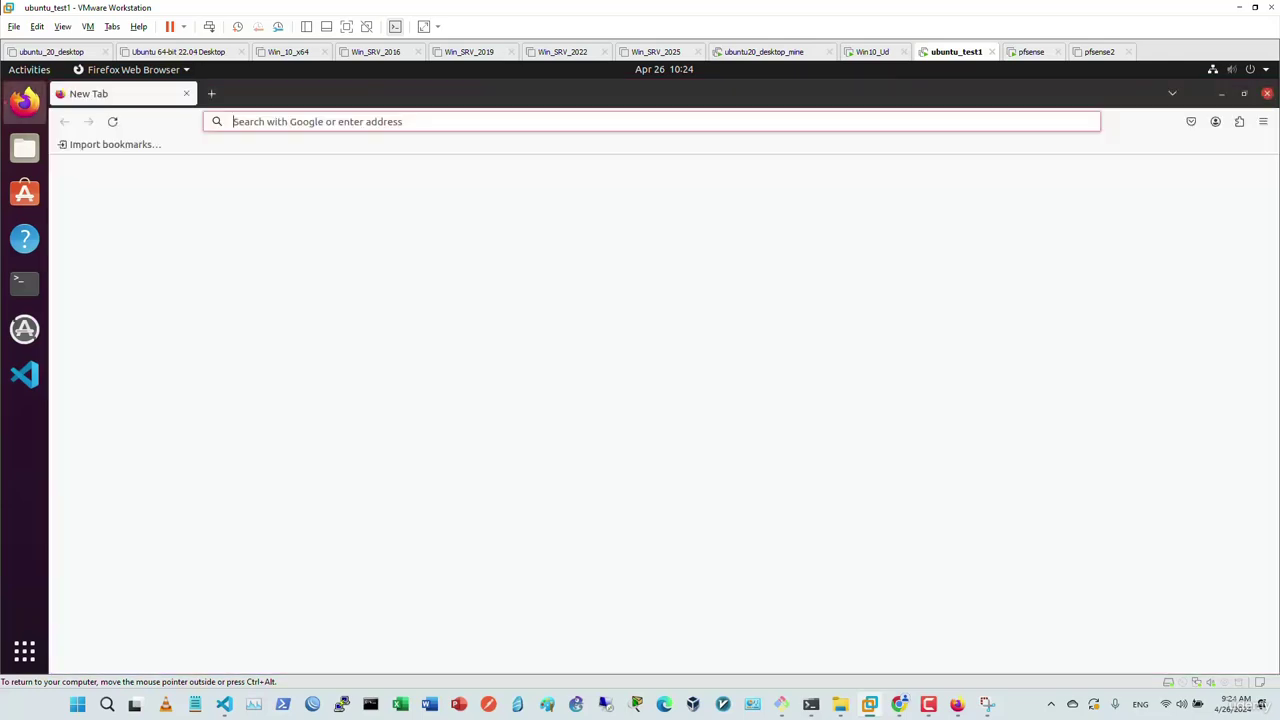
text(downloa)
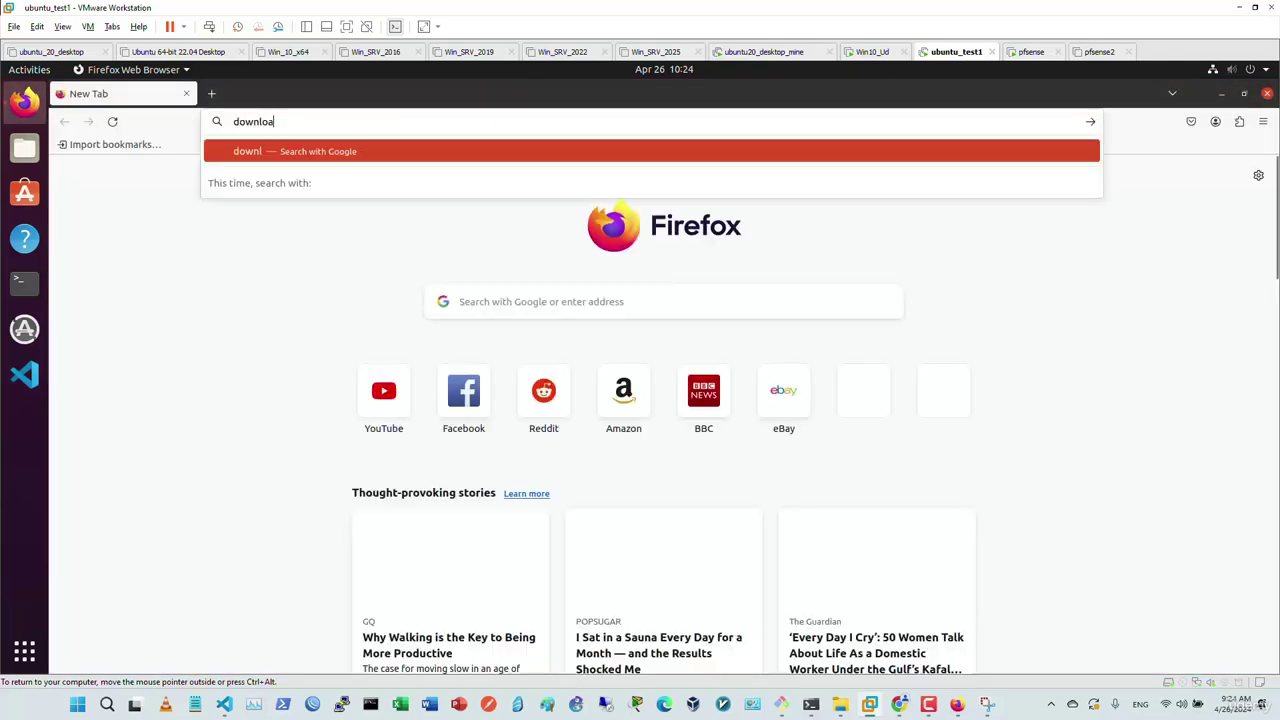
text(d ubuntu)
key(Return)
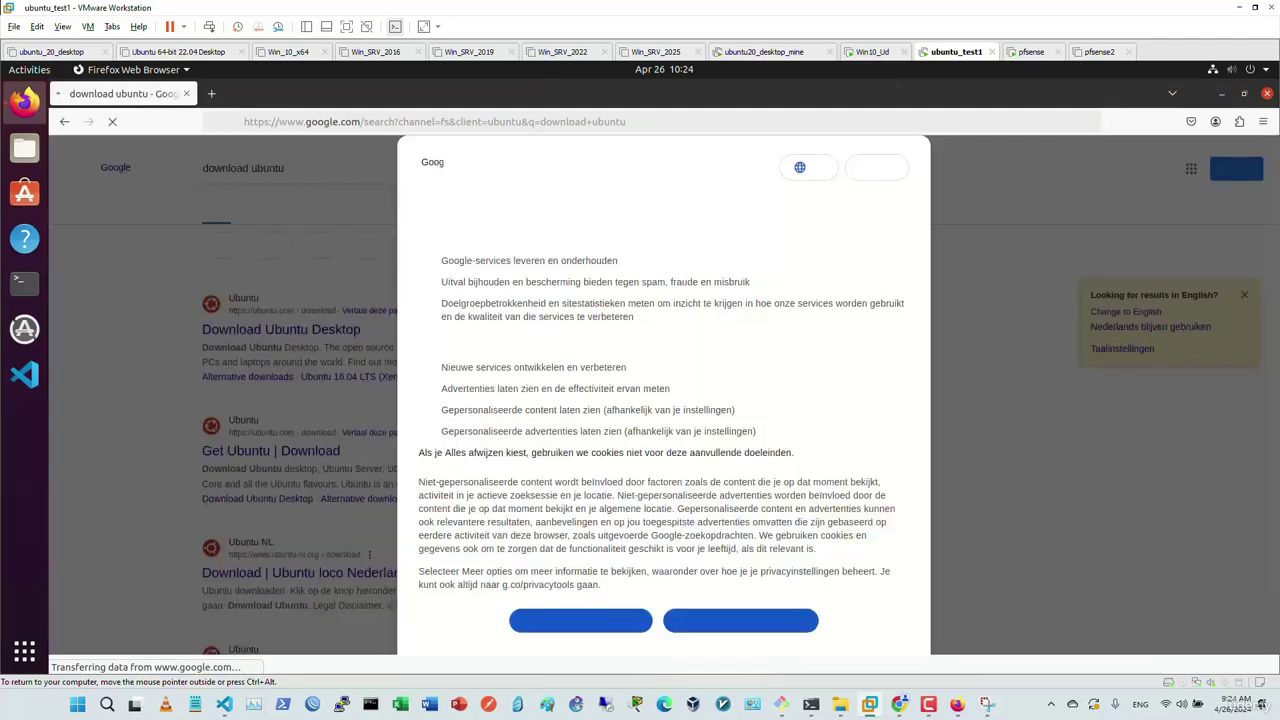
Step: Accept the cookie prompts, start downloading Ubuntu 24.04 LTS from the Ubuntu Desktop page, and inspect its transfer in the full downloads list
click(740, 621)
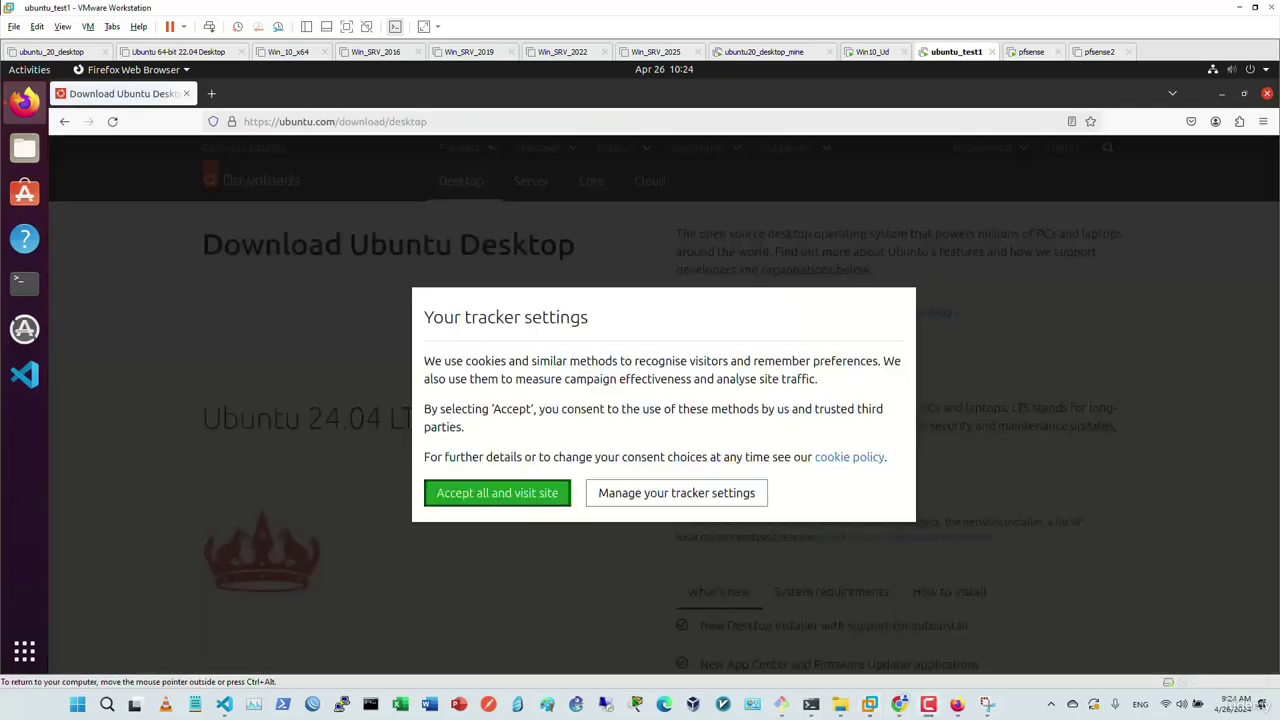
click(497, 493)
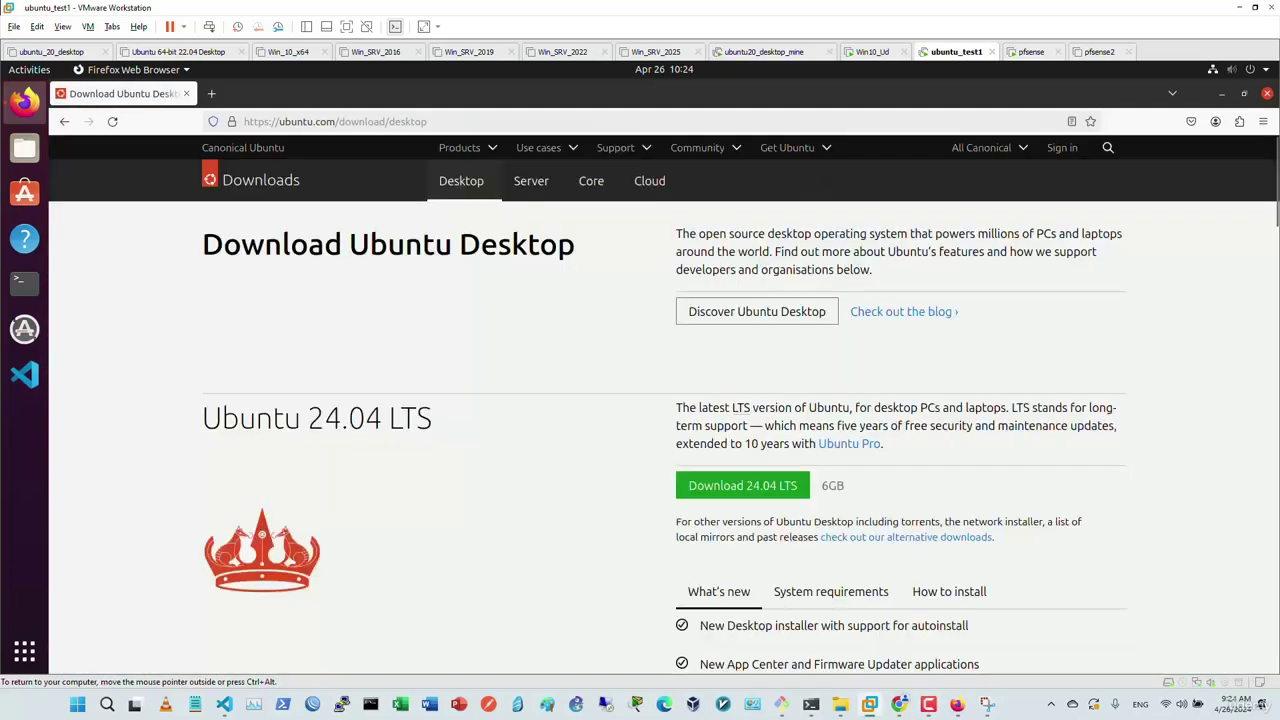
click(742, 486)
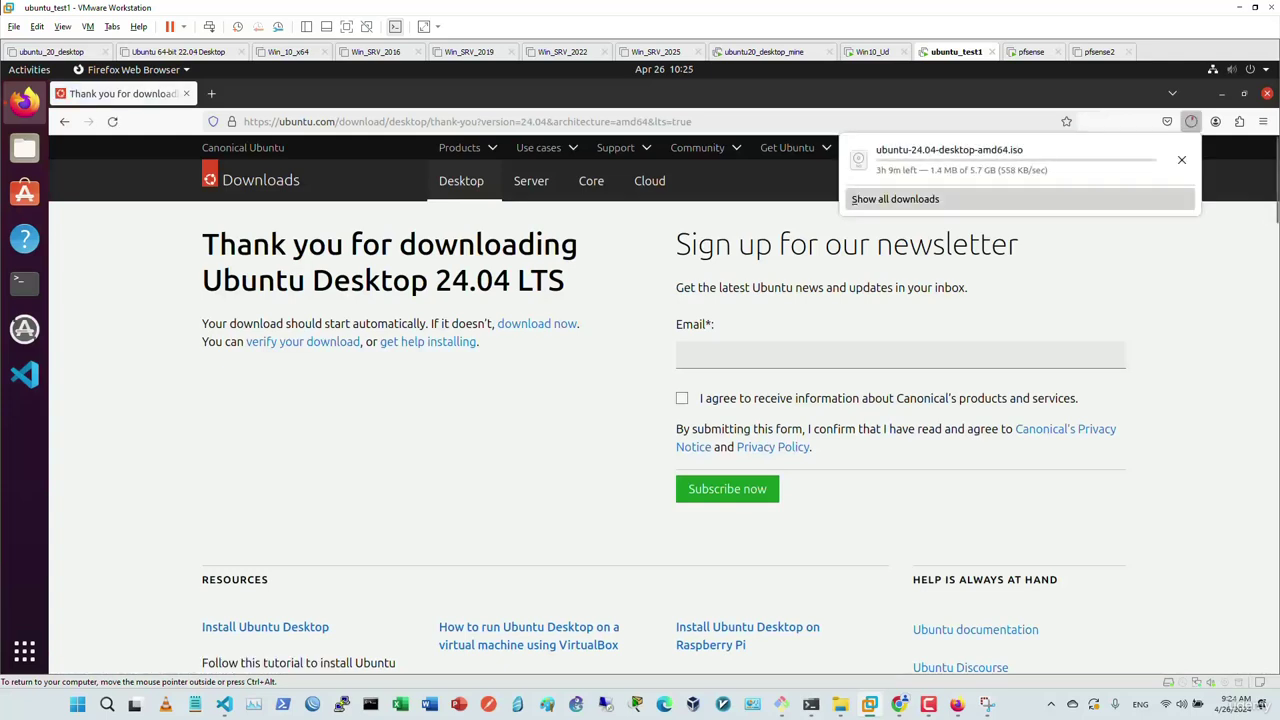
click(895, 199)
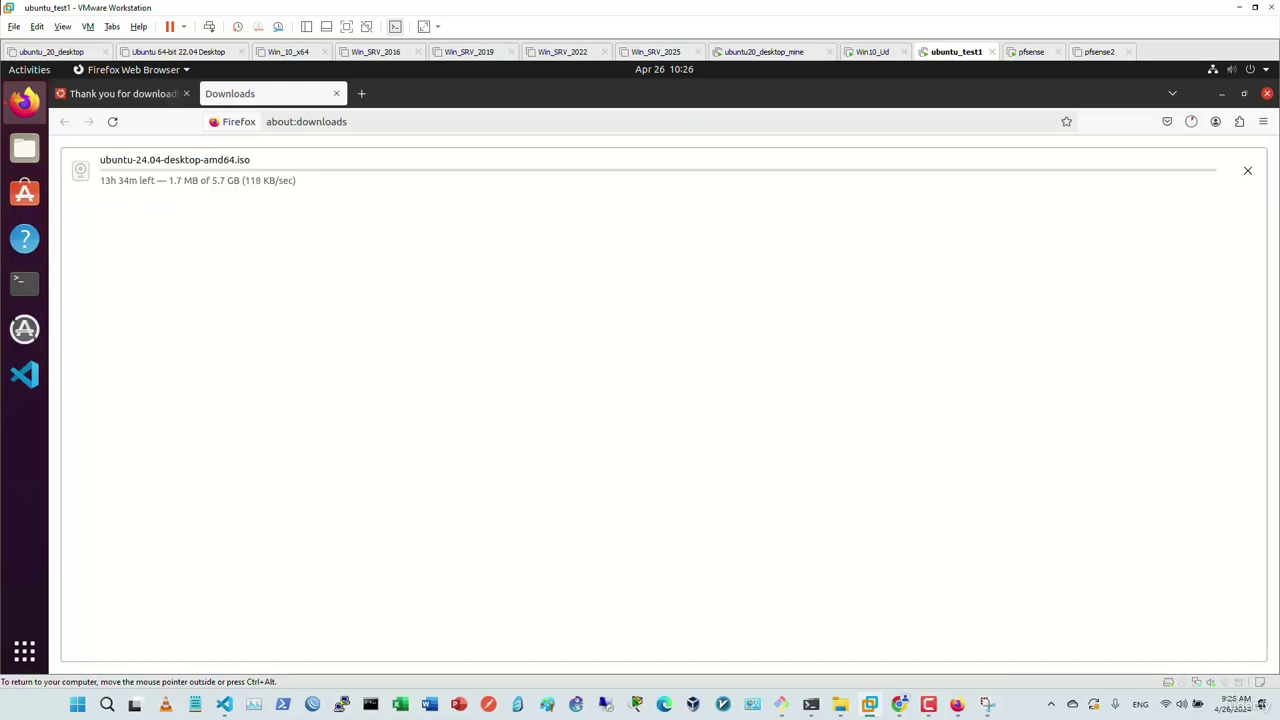
click(664, 170)
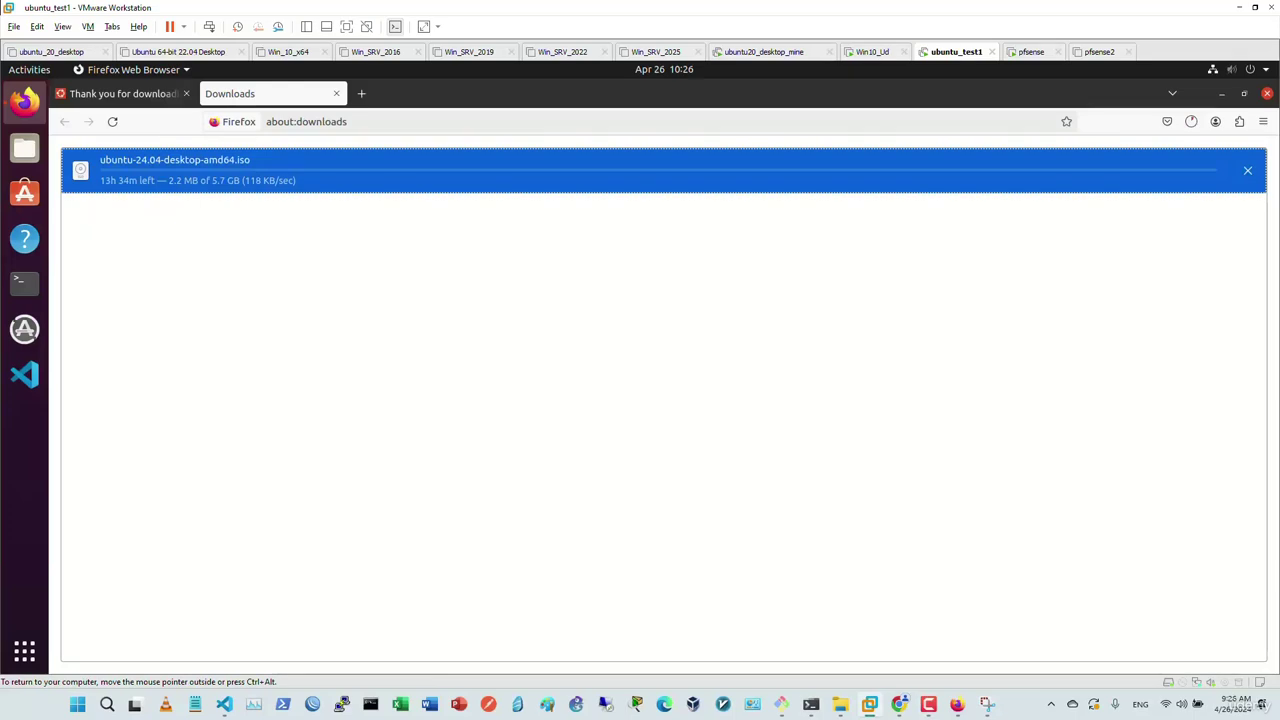
Step: Open a maximized terminal in the Ubuntu VM and run "sudo apt install iftop -y", entering the account password
click(24, 283)
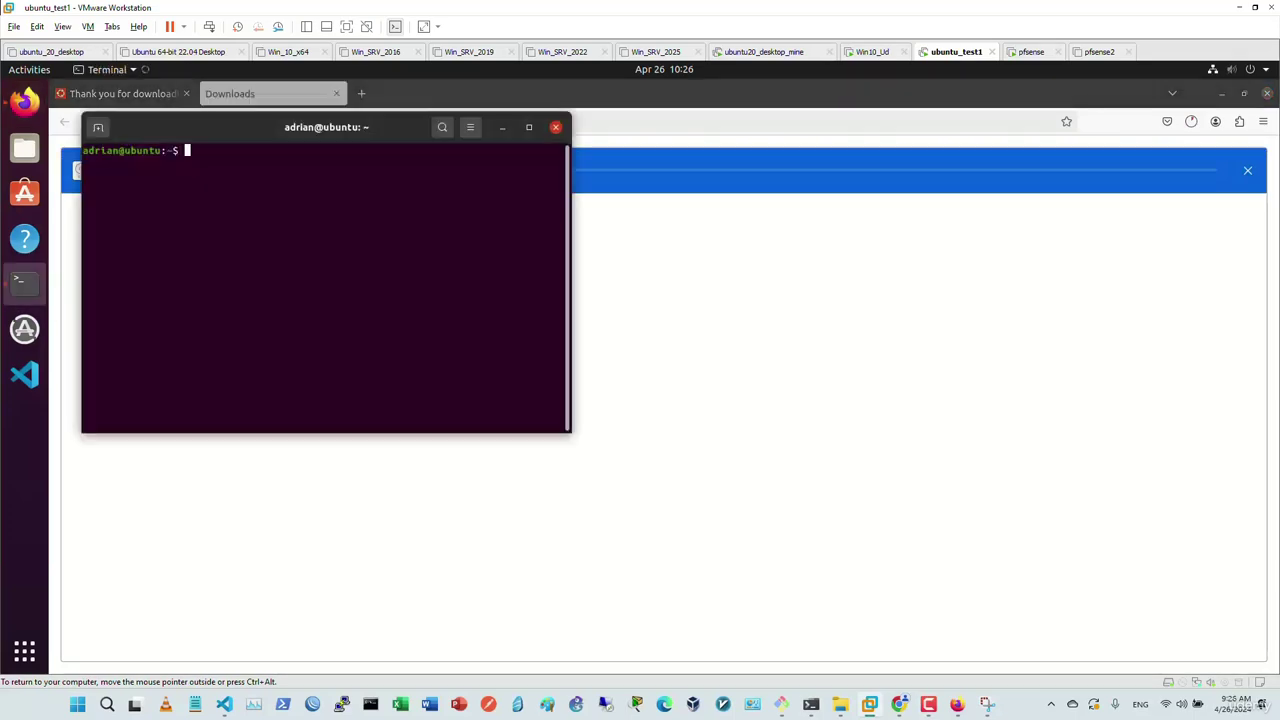
key(super+Up)
text(sudo)
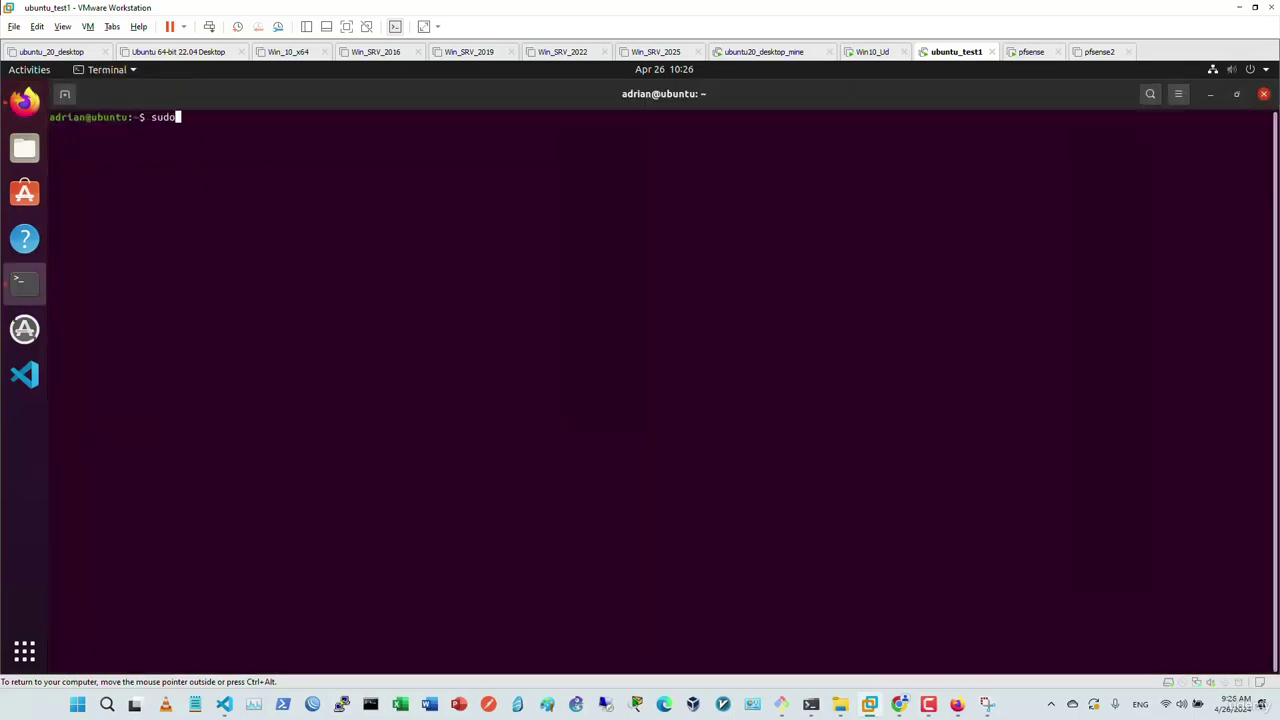
text( apt install iftop -y)
key(Return)
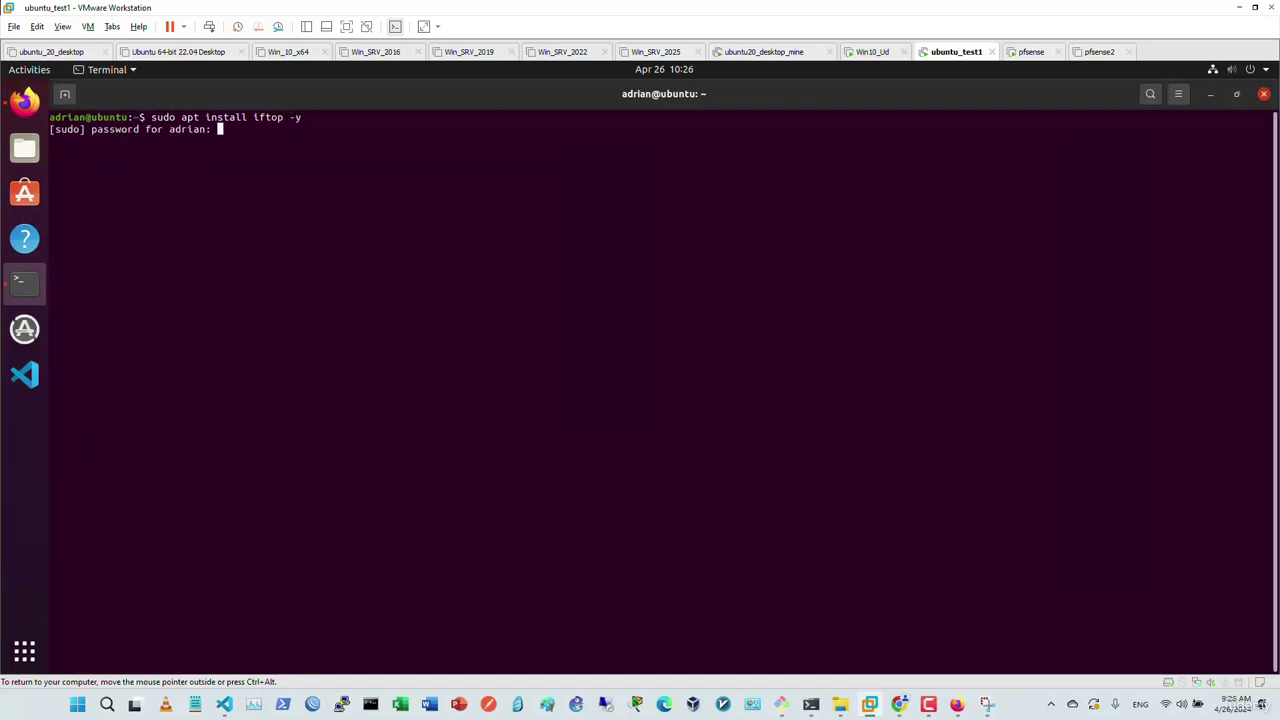
key(Return)
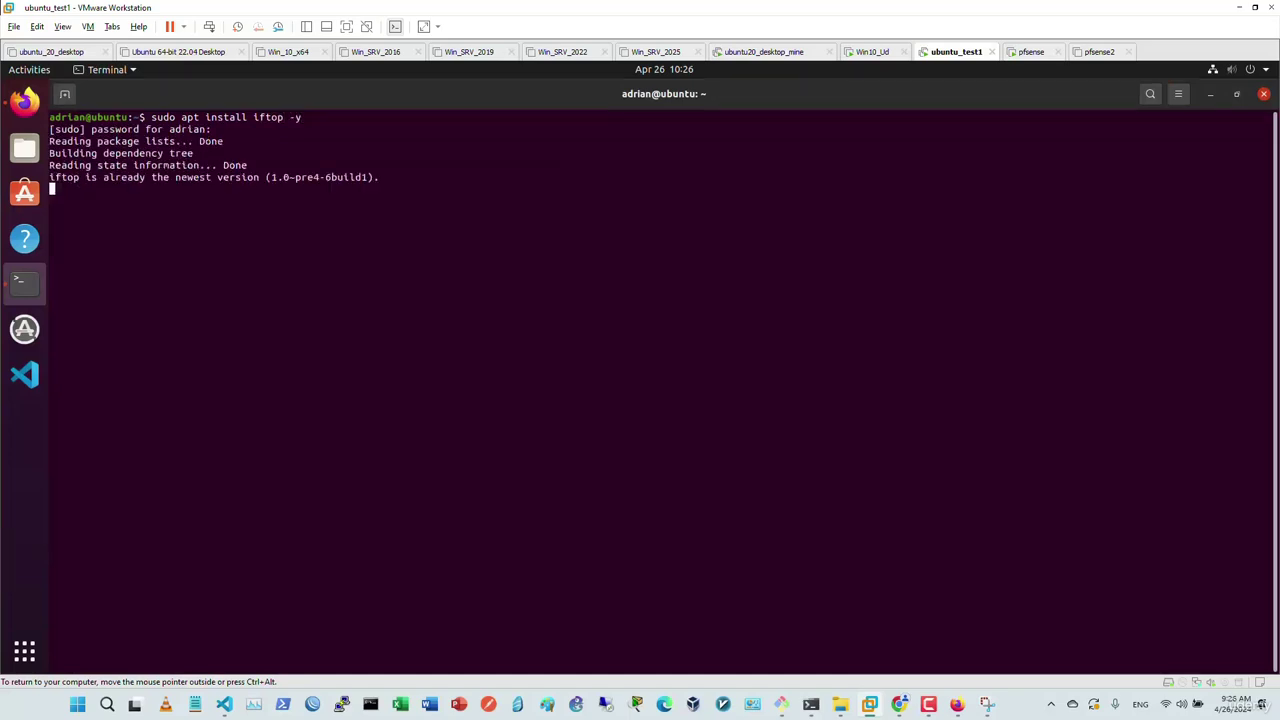
Step: Run "sudo iftop" and turn off host name resolution to monitor the download traffic by numeric IP address
text(sudo i)
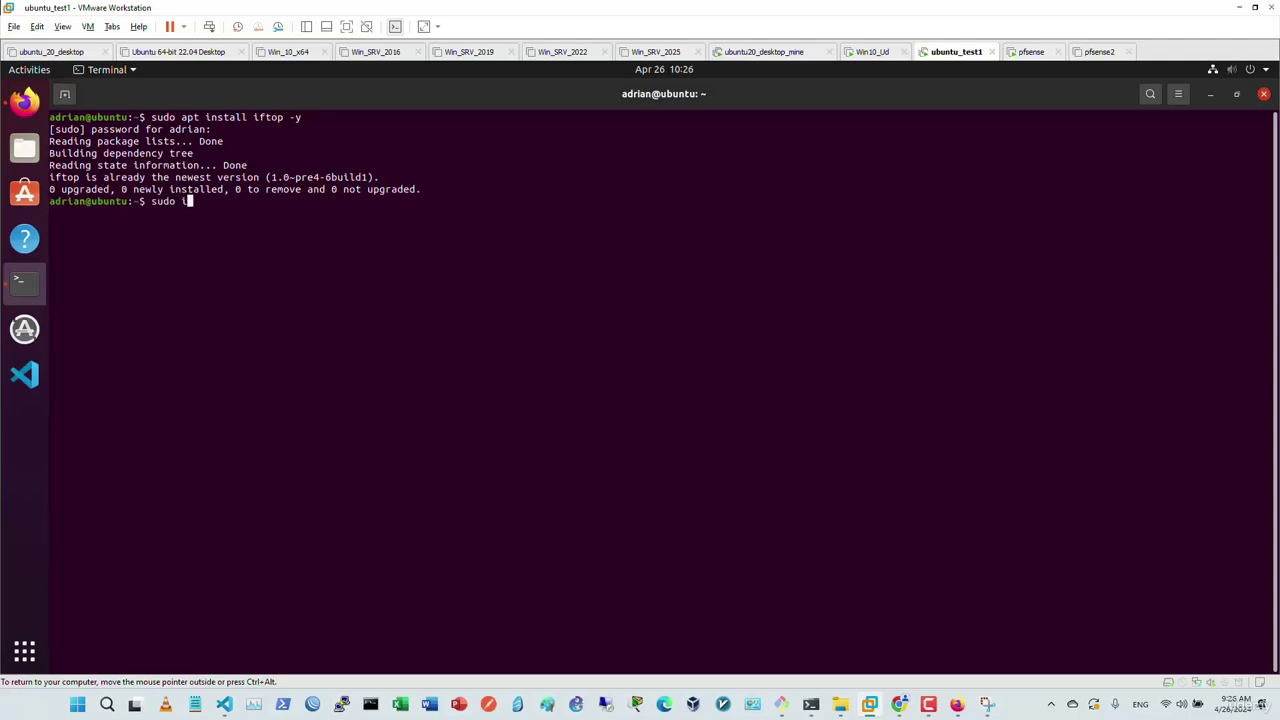
text(ftop)
key(Return)
key(n)
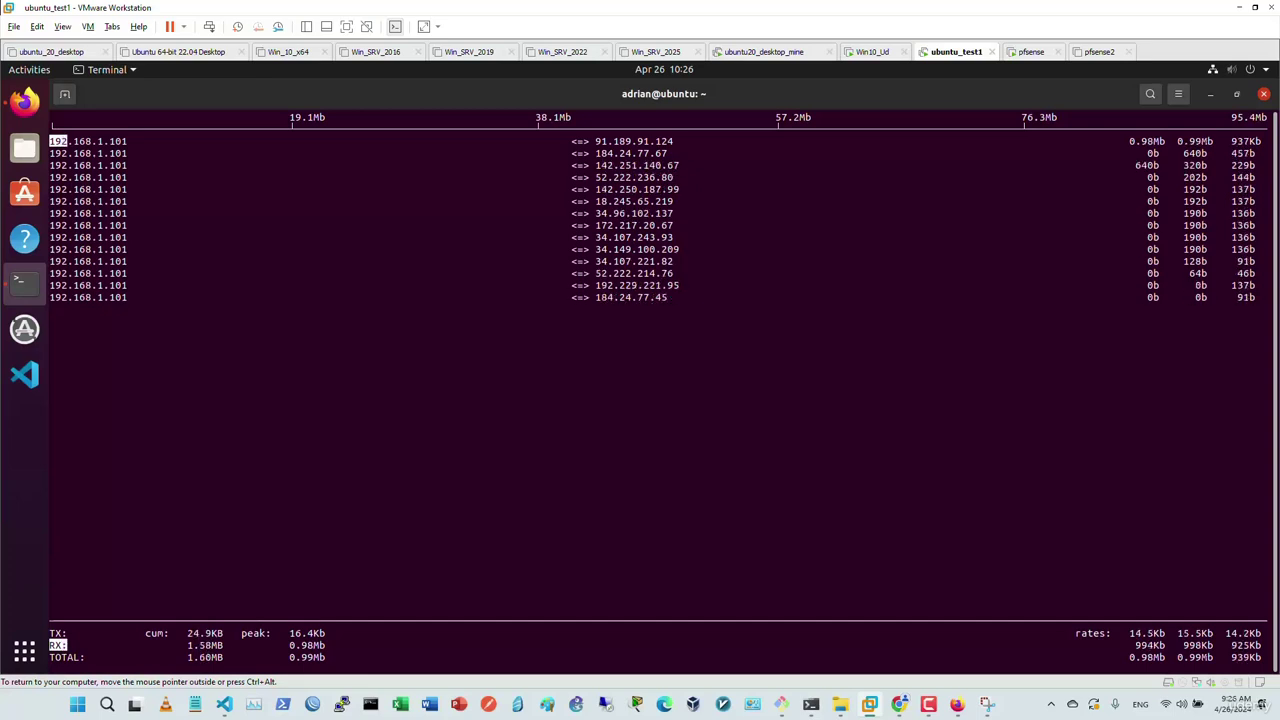
Step: Switch to pfSense in the host's Firefox, disable the host1 rule on the LAN interface, and apply the changes
key(alt+Tab)
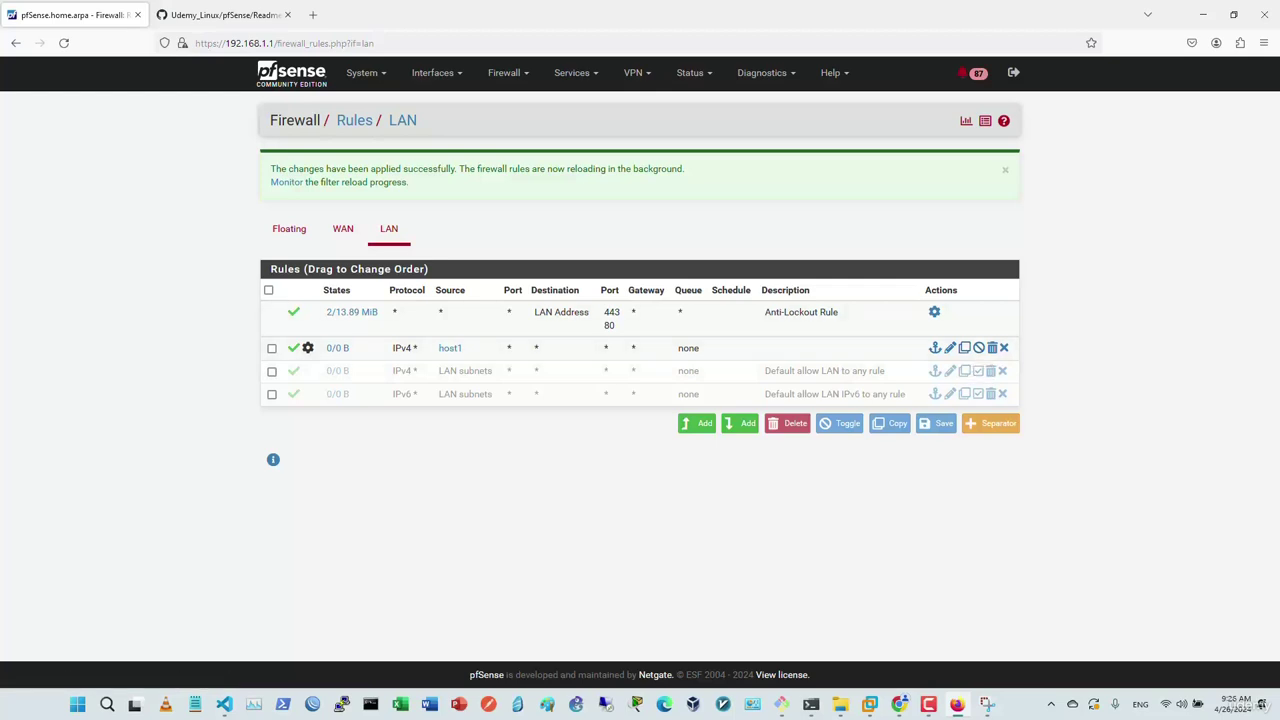
click(979, 348)
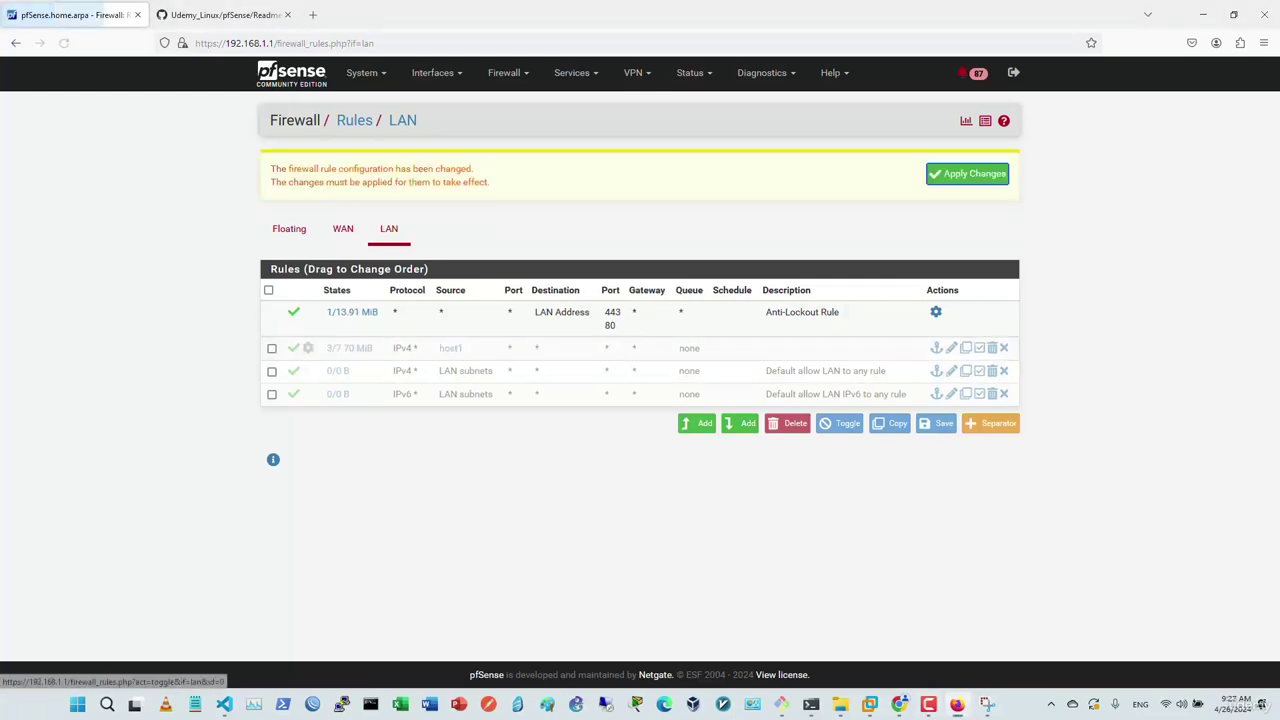
click(967, 173)
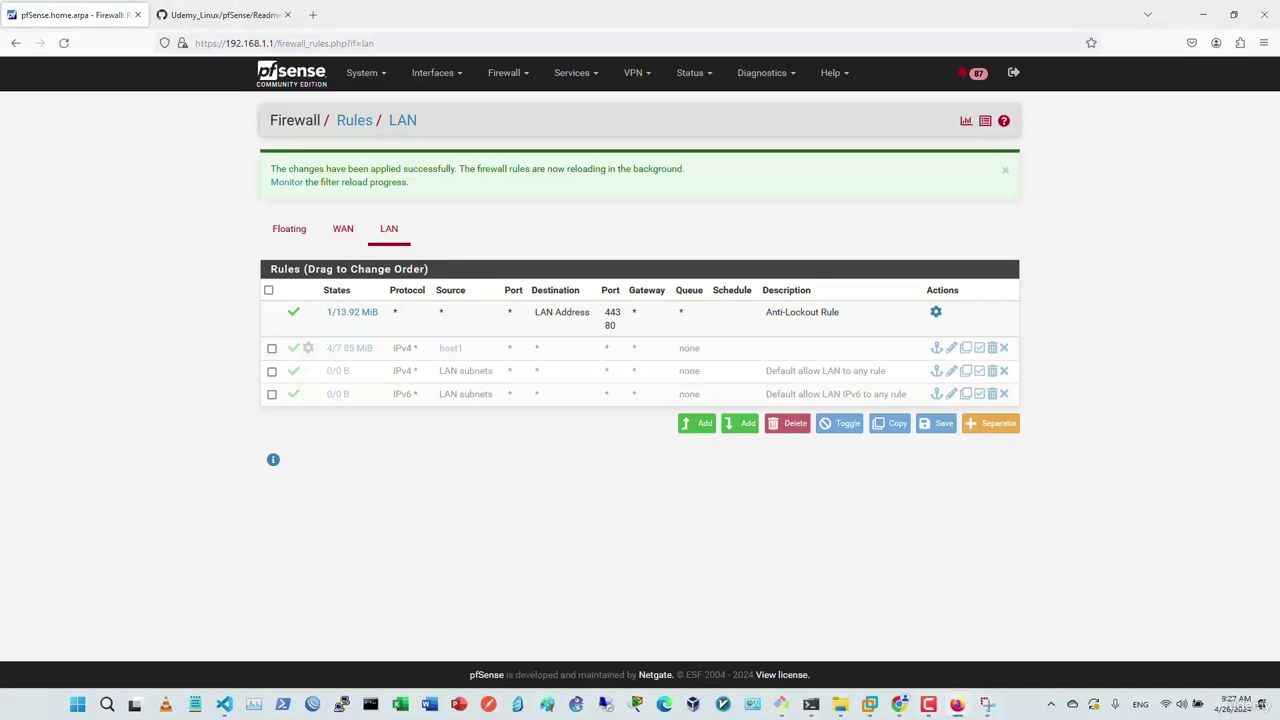
Step: Add a LAN pass rule above the others for IPv4 TCP with the alias host1 as source, then save and apply it
click(697, 423)
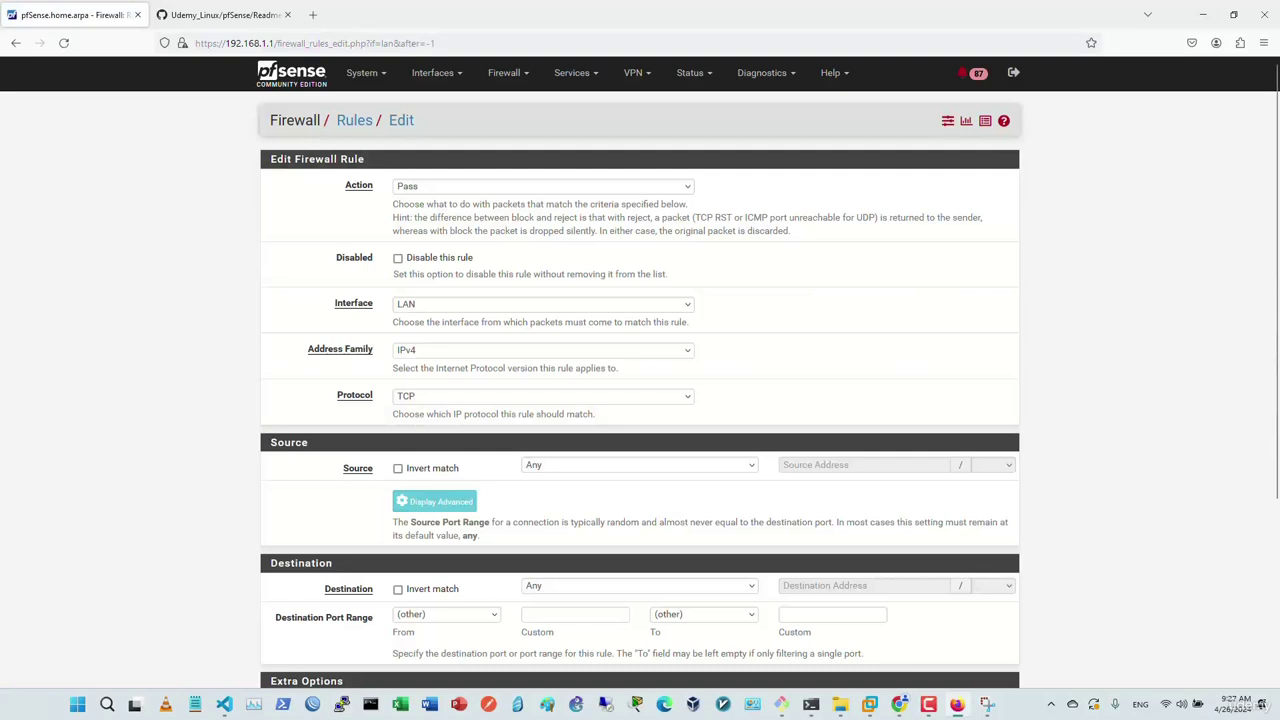
click(640, 465)
click(560, 500)
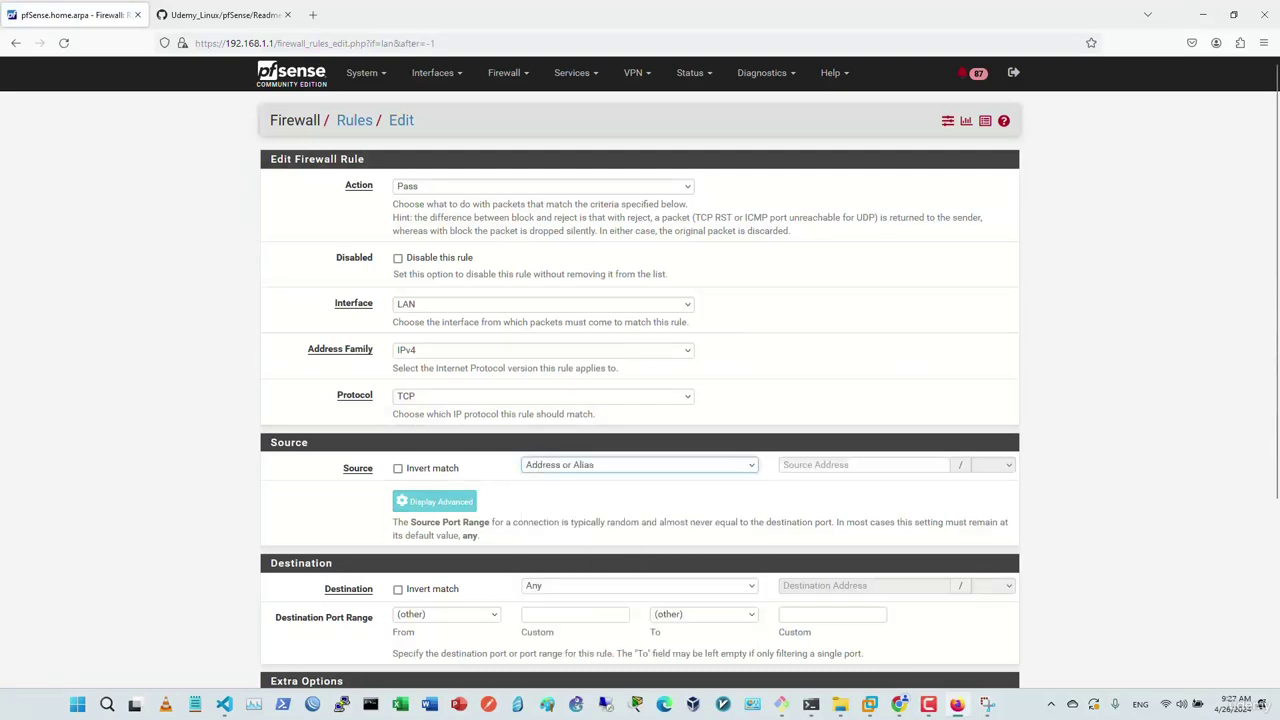
text(host1)
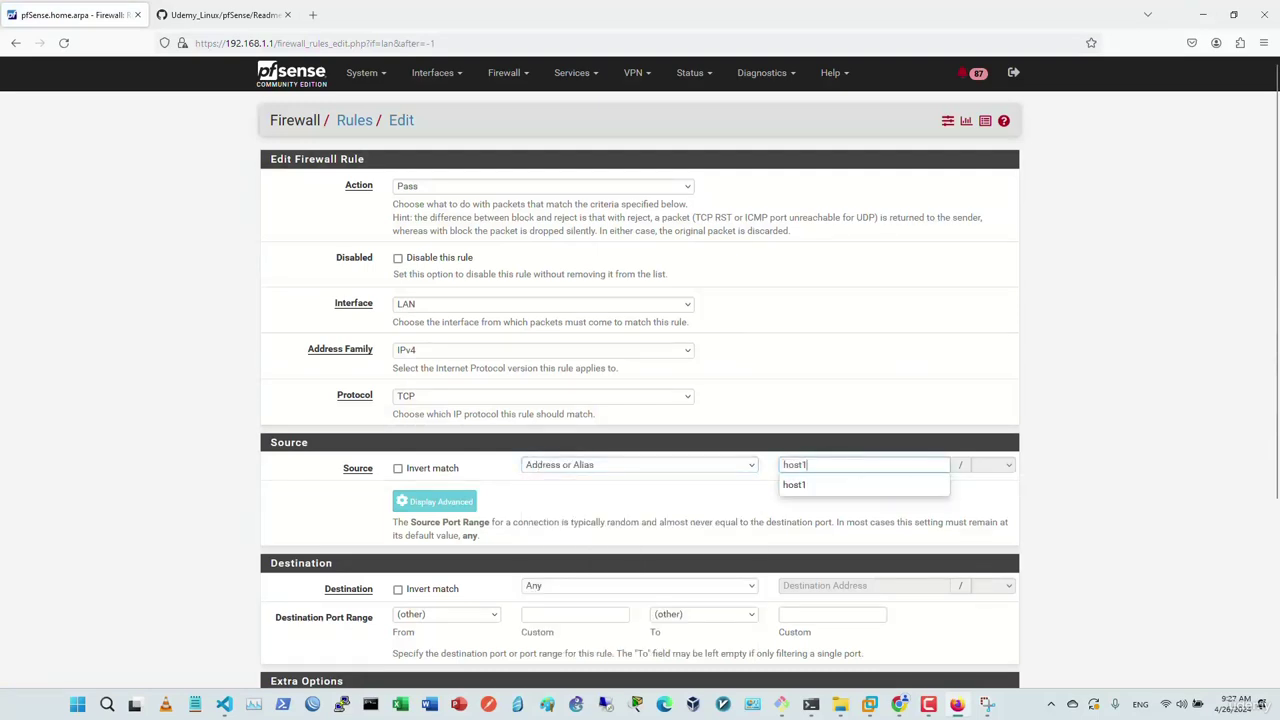
scroll(640, 400, down, 3)
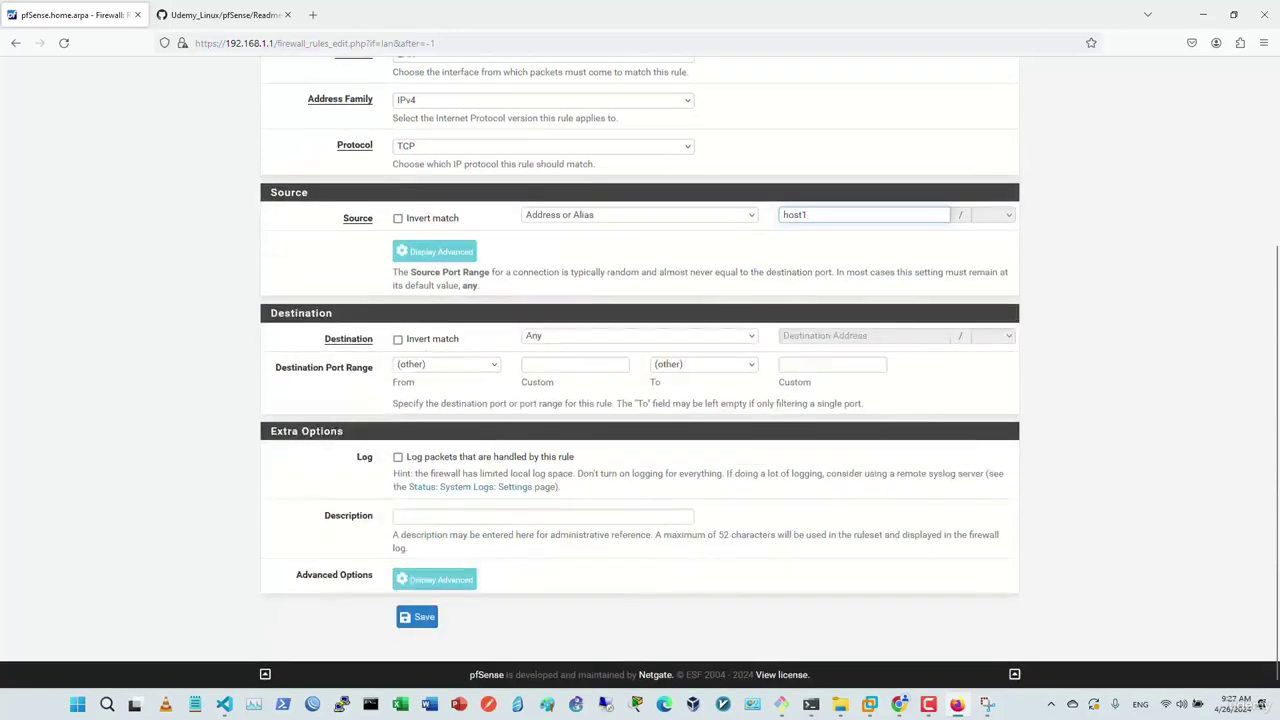
click(417, 617)
click(966, 172)
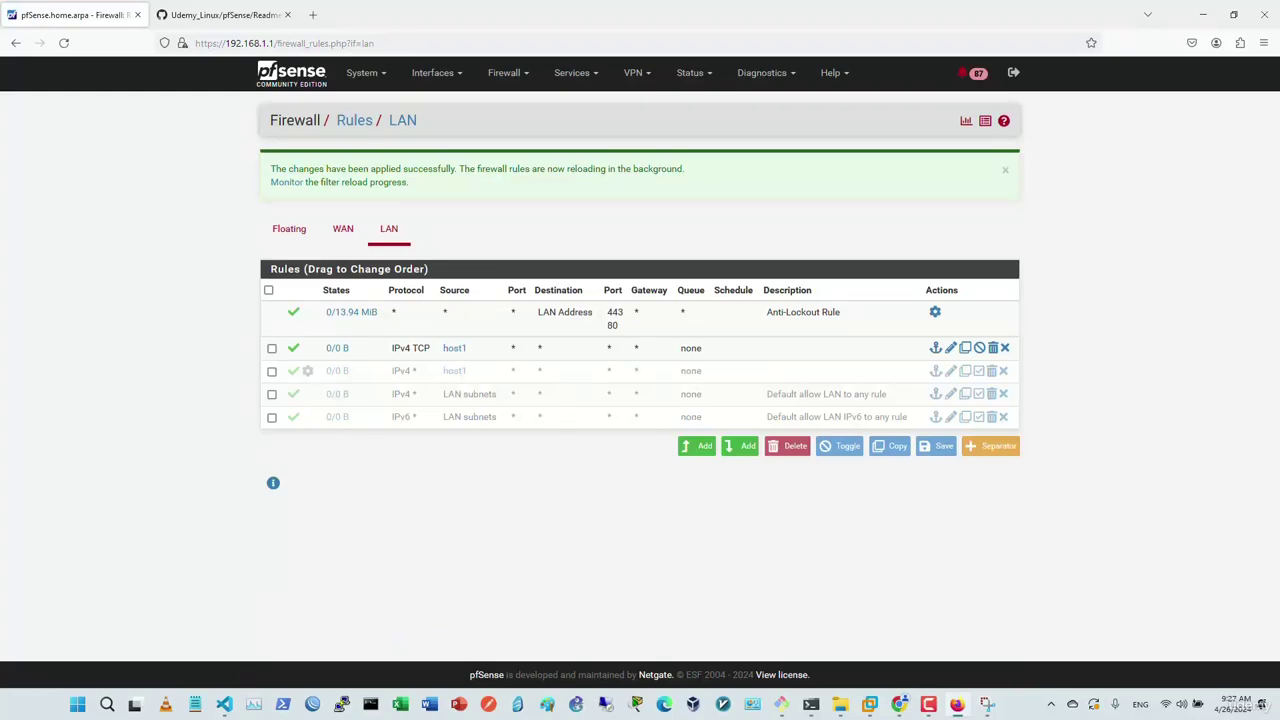
Step: Return to the ubuntu_test1 virtual machine and check the download speed in iftop and in Firefox's downloads list
click(957, 705)
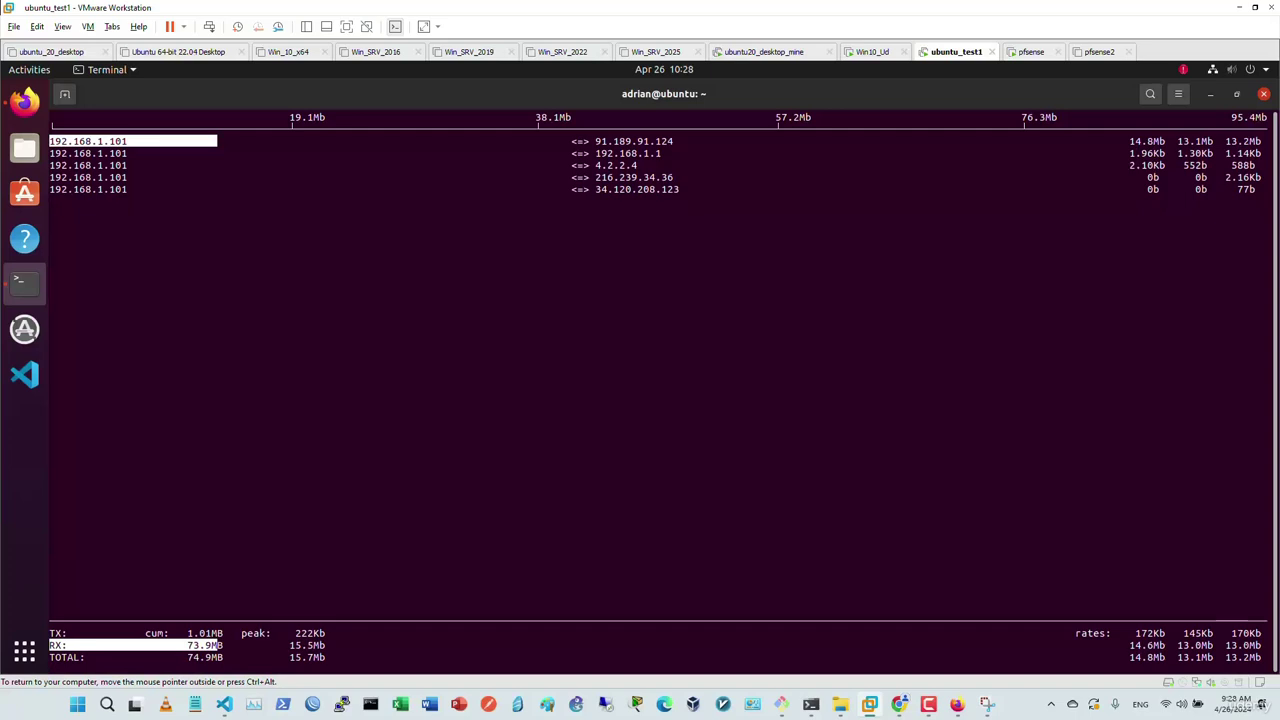
click(25, 101)
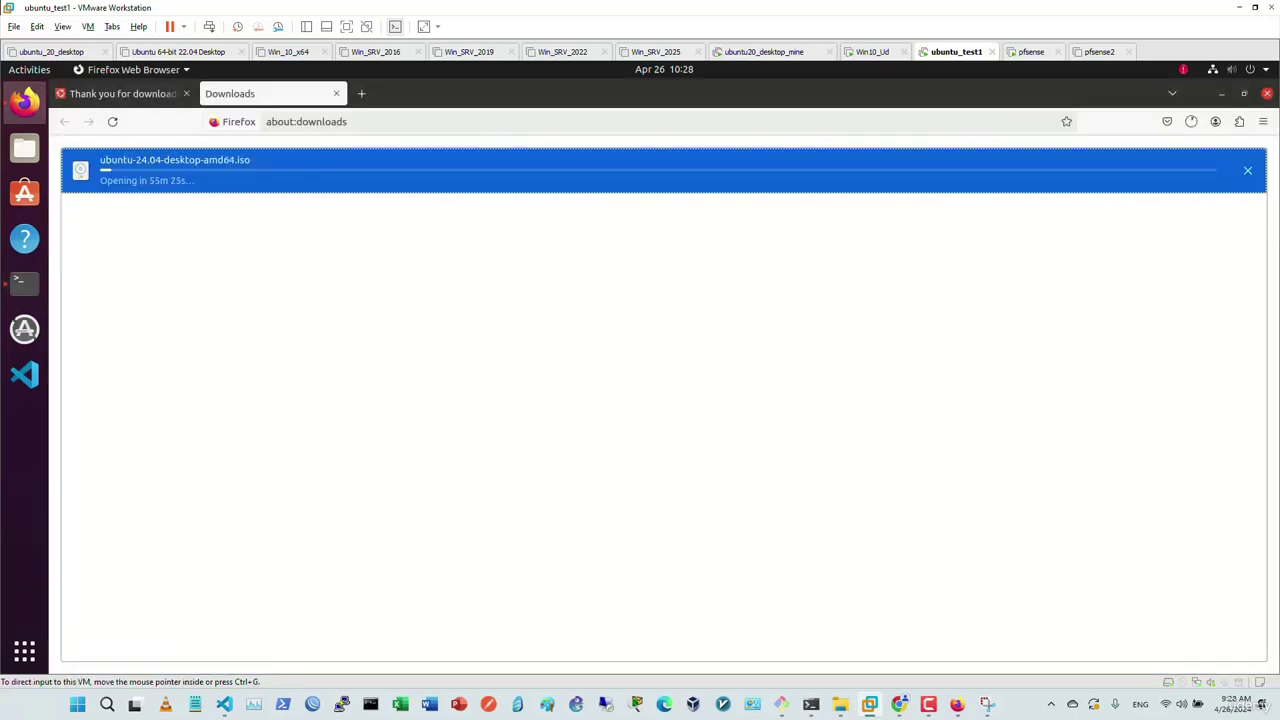
Step: Edit the IPv4 TCP host1 rule in pfSense to use Upload as In pipe and Download as Out pipe, then save and apply it
click(957, 704)
click(950, 347)
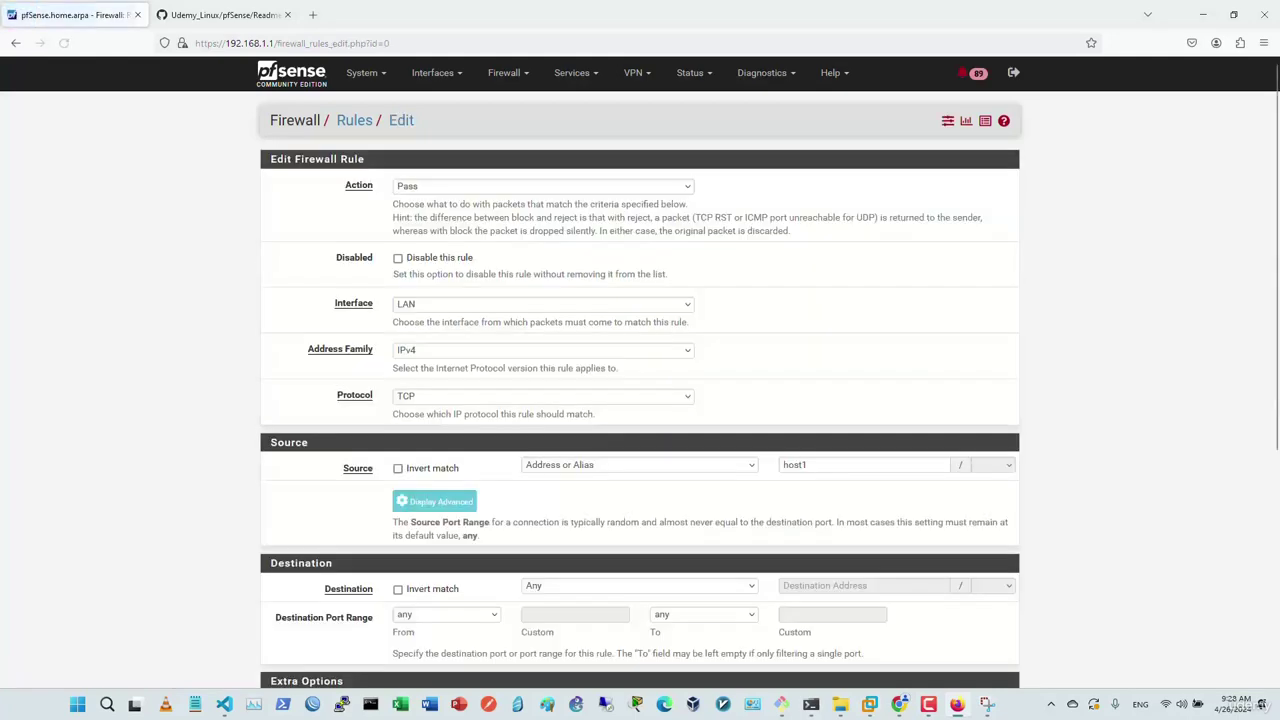
scroll(640, 370, down, 3)
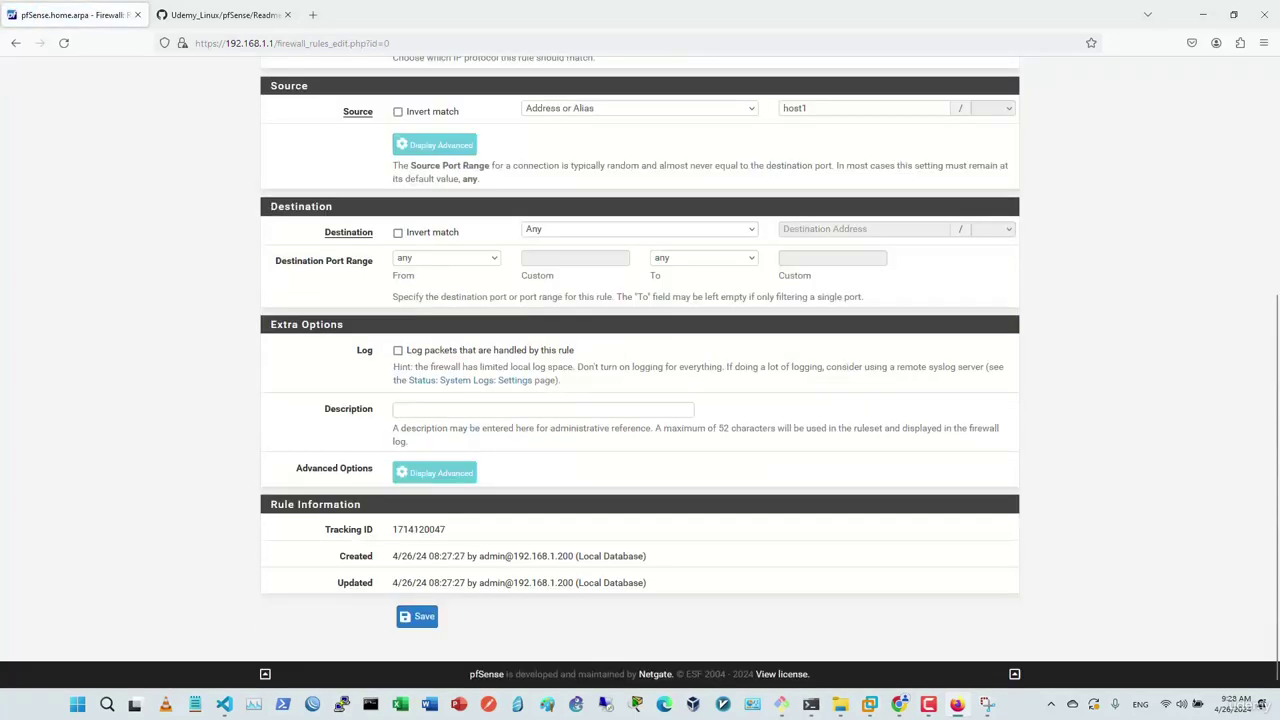
click(434, 472)
scroll(640, 400, down, 10)
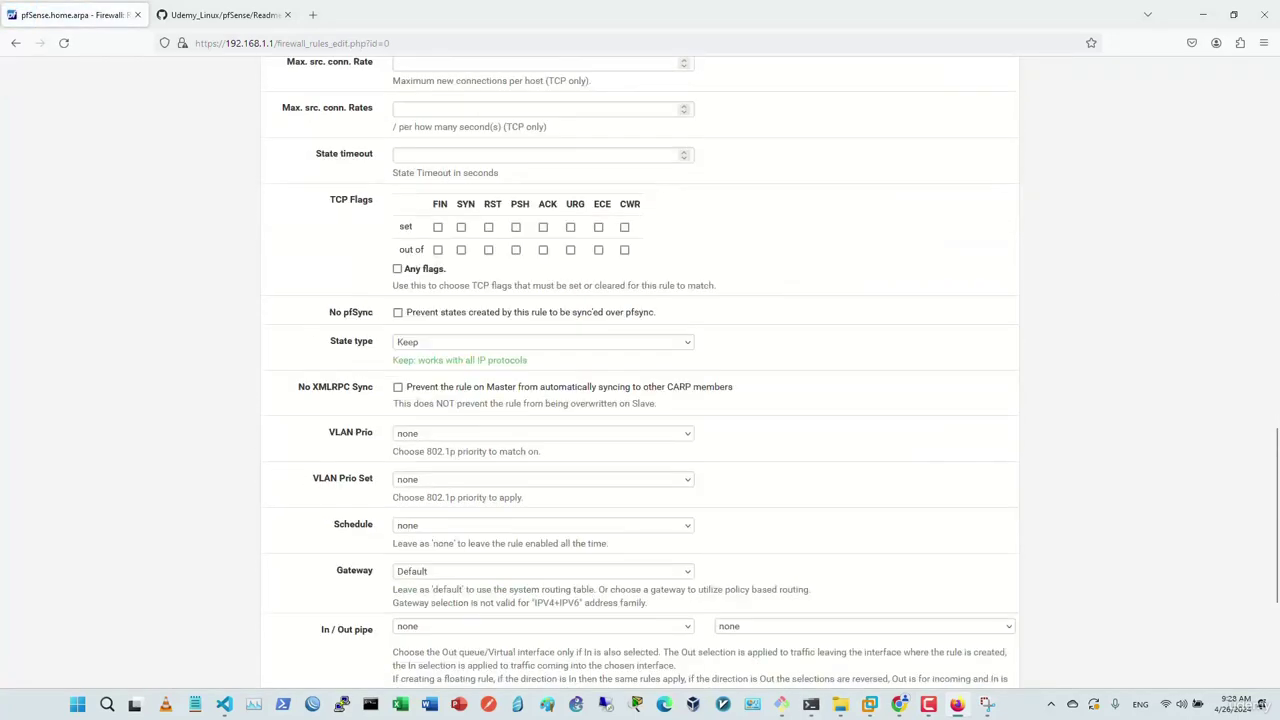
scroll(640, 400, down, 3)
click(543, 451)
click(543, 451)
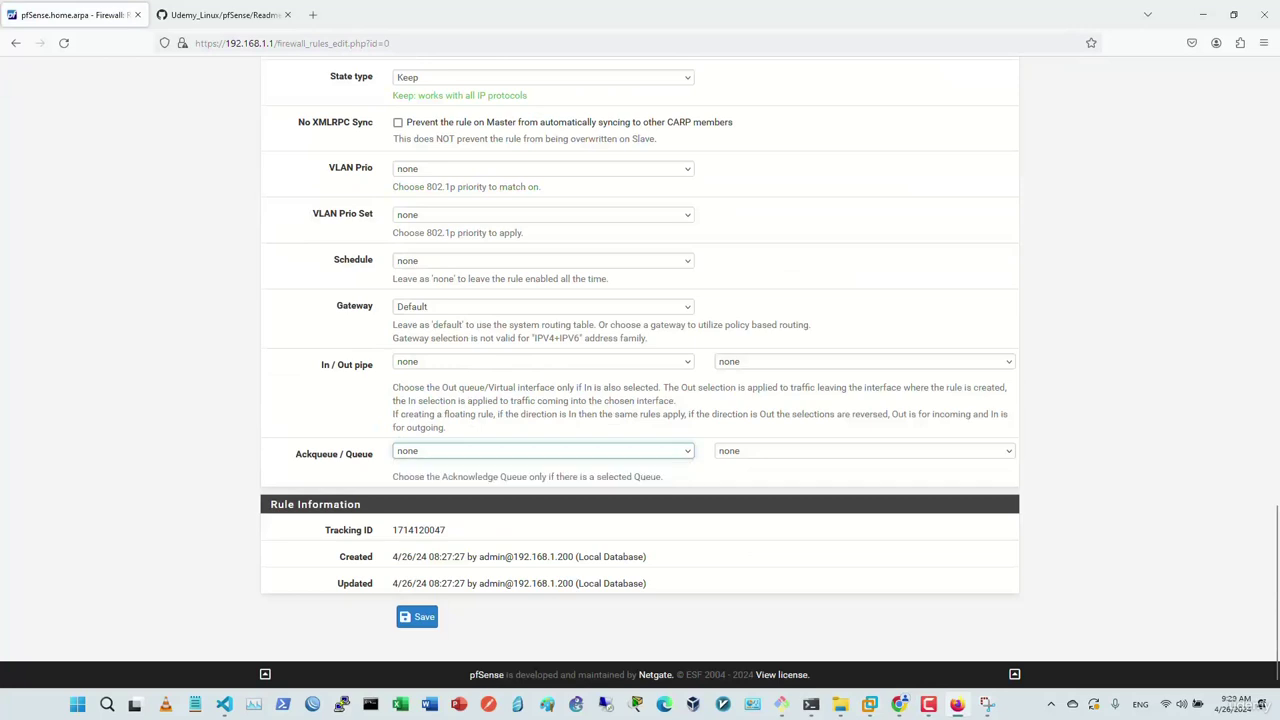
click(543, 362)
click(414, 398)
click(864, 361)
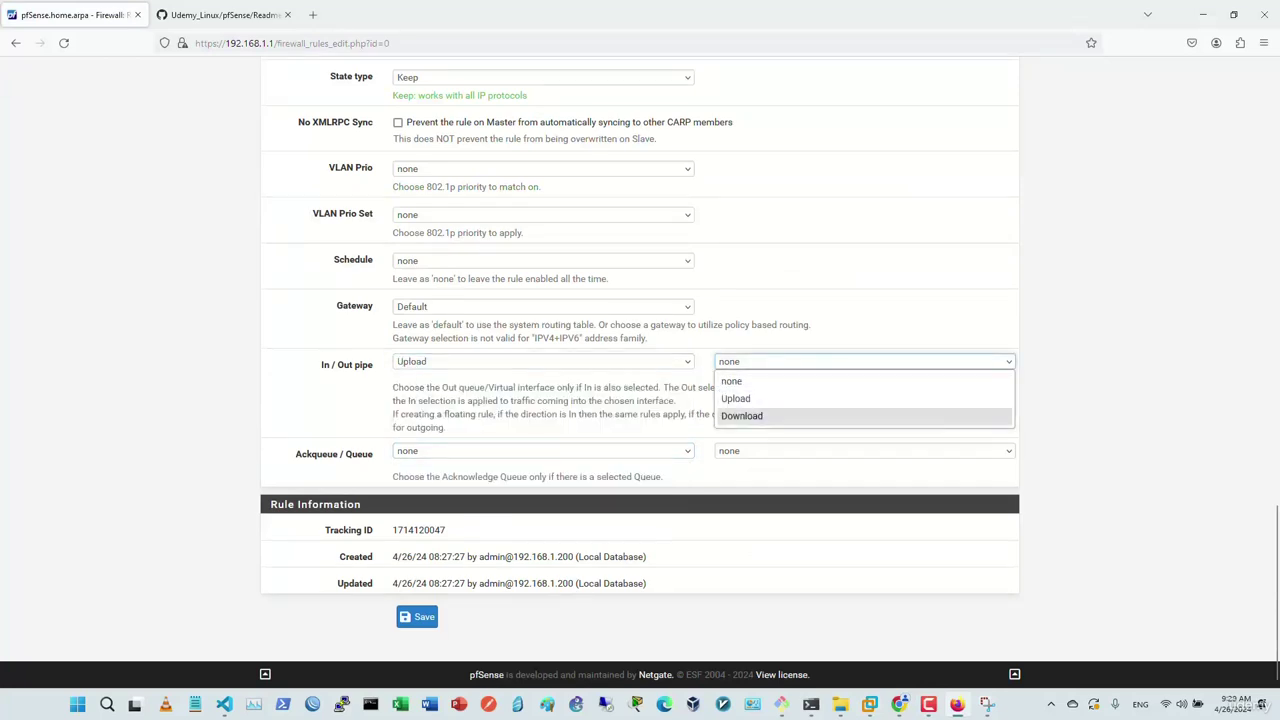
click(750, 416)
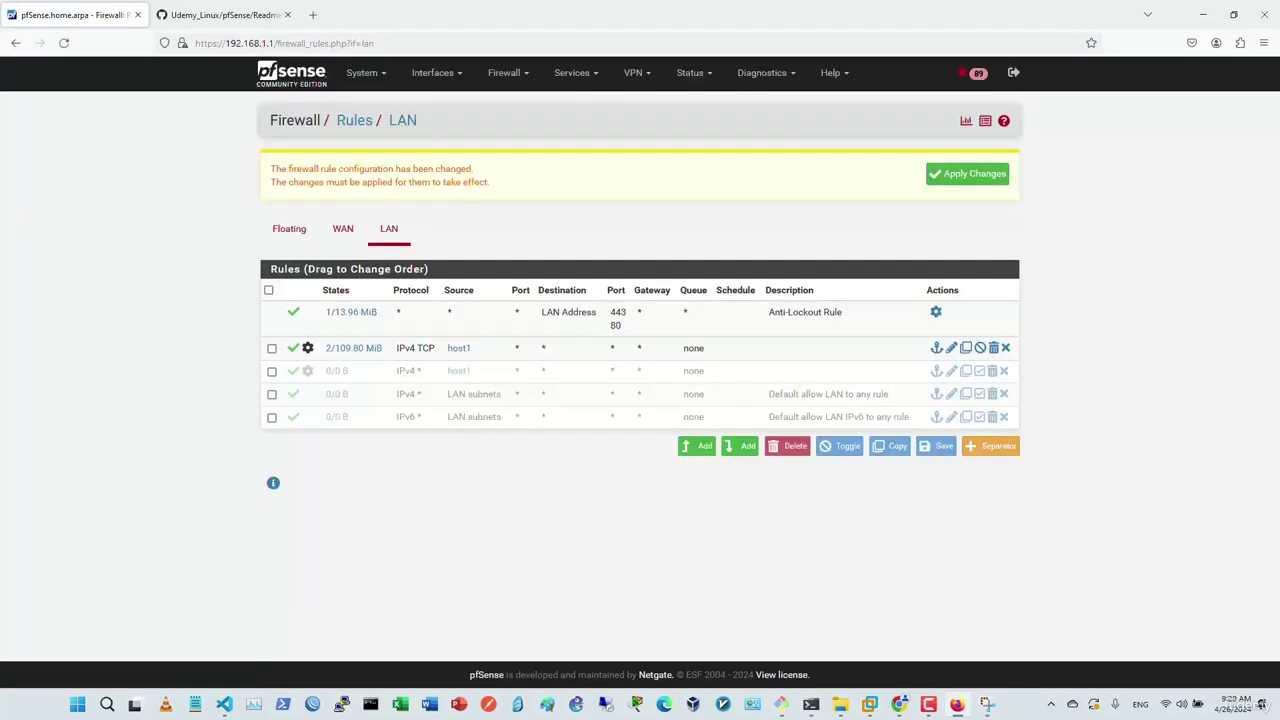
click(966, 172)
Step: Set the Upload limiter's bandwidth to 5 Mbit/s in the traffic shaper and save it
click(504, 72)
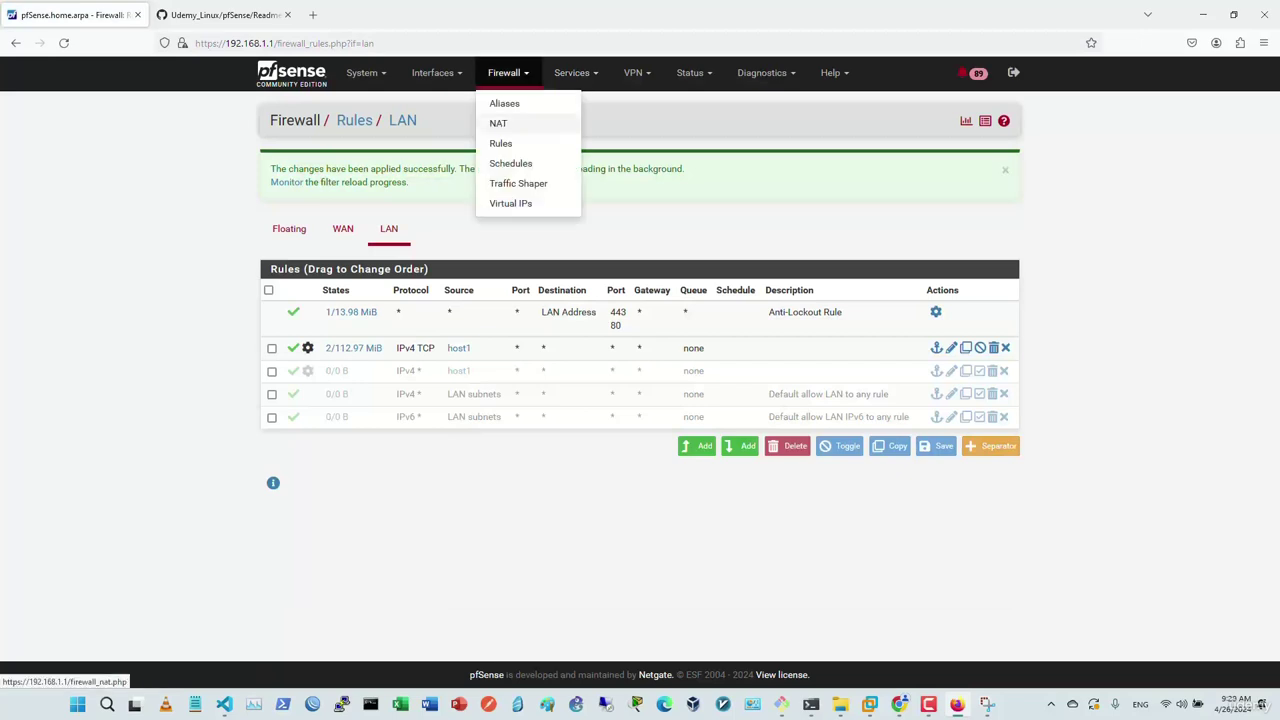
click(518, 183)
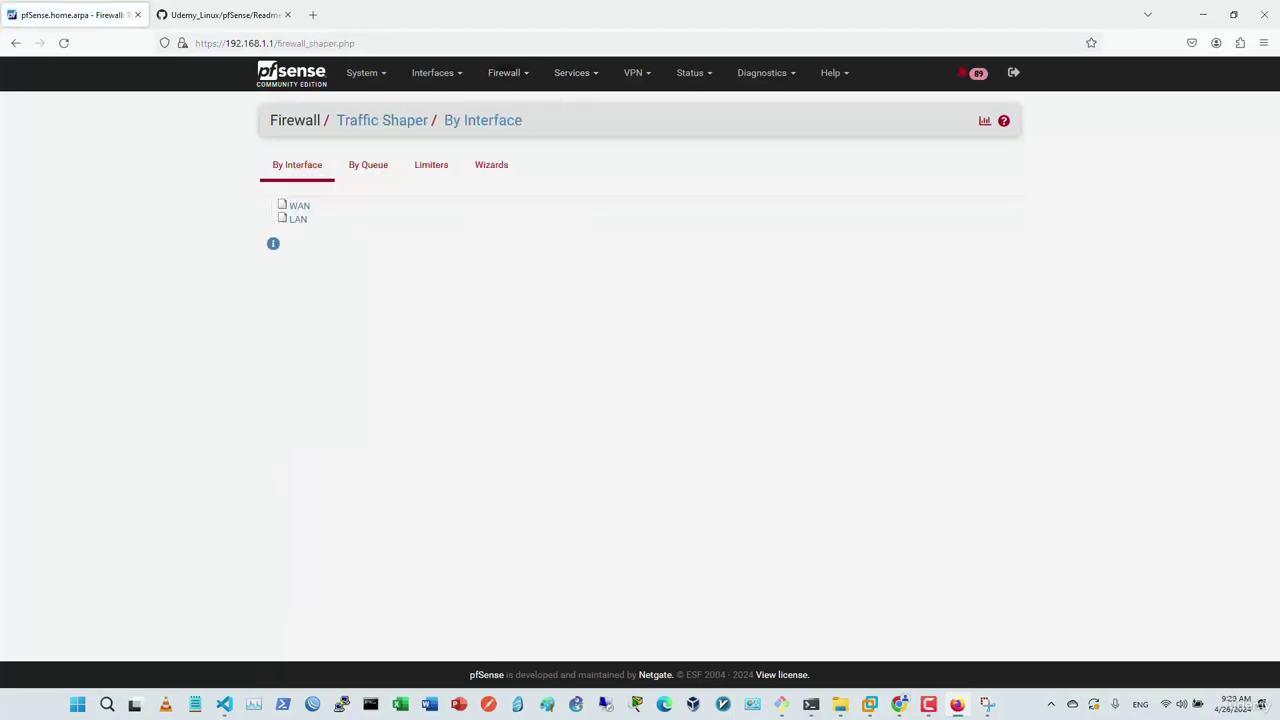
click(431, 164)
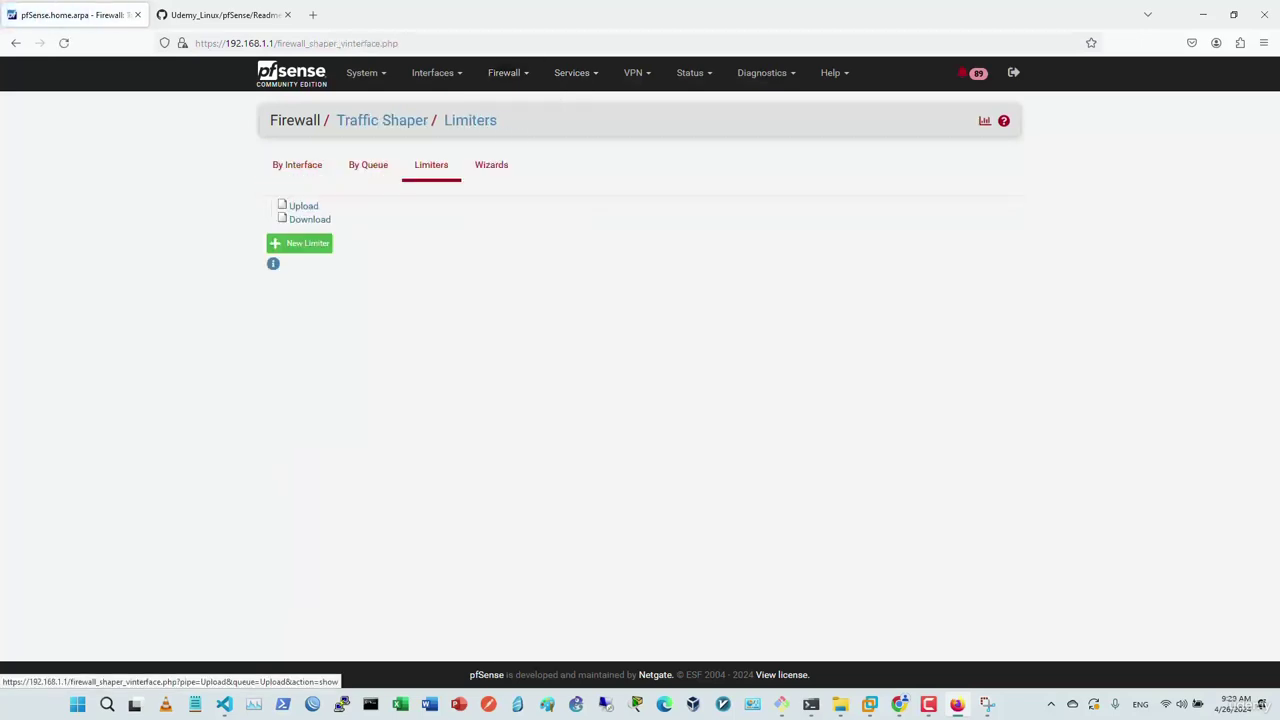
click(303, 206)
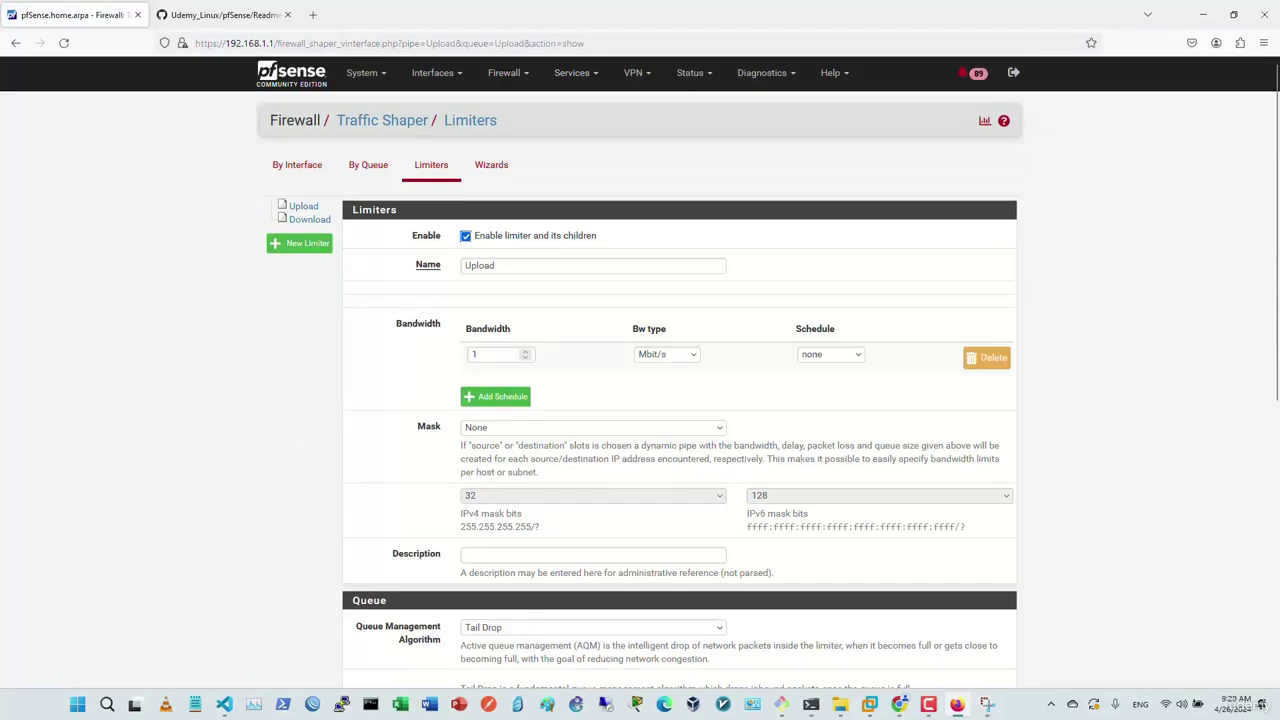
double_click(475, 354)
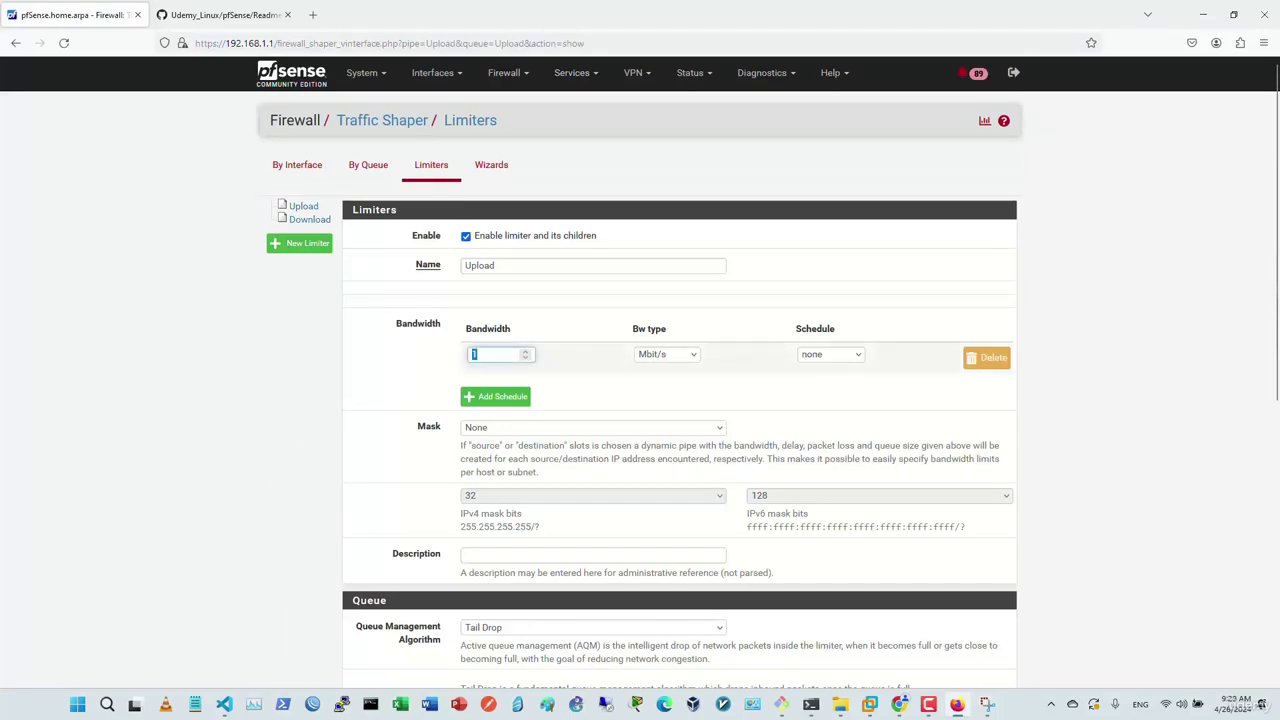
text(5)
scroll(680, 400, down, 5)
click(485, 612)
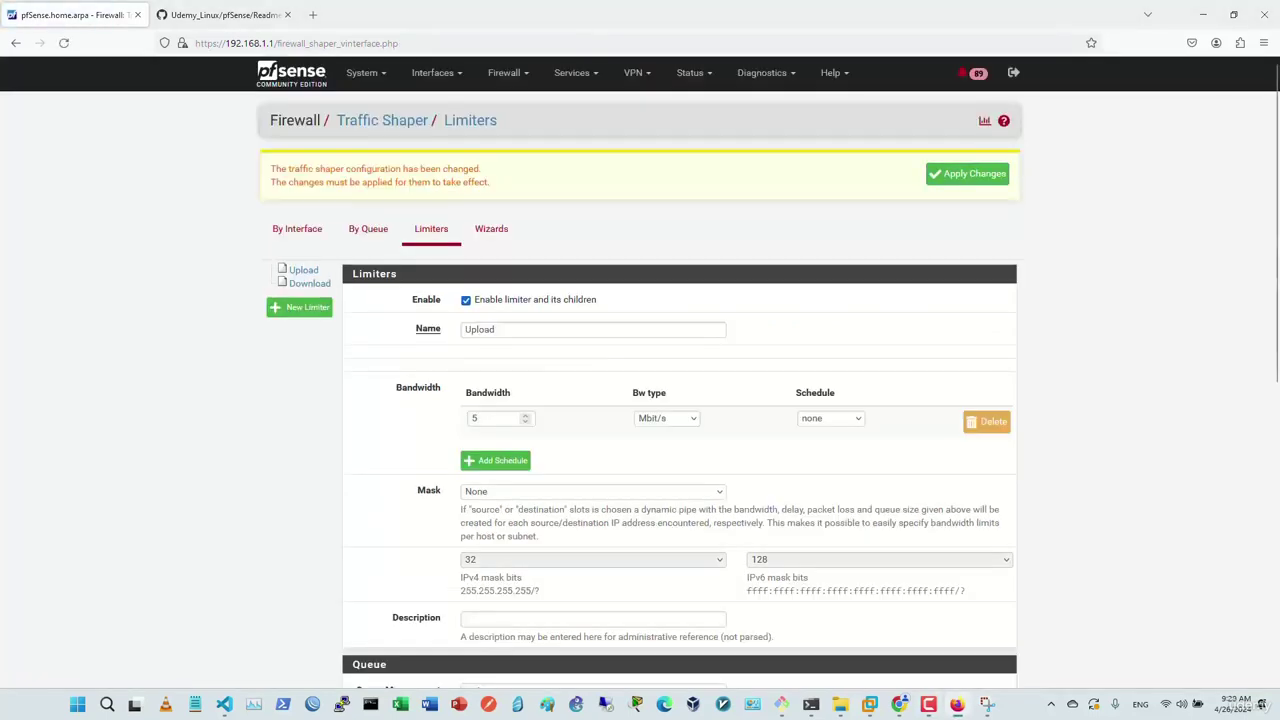
Step: Set the Download limiter's bandwidth to 5 Mbit/s, save it, and apply the traffic shaper changes
click(309, 283)
double_click(474, 418)
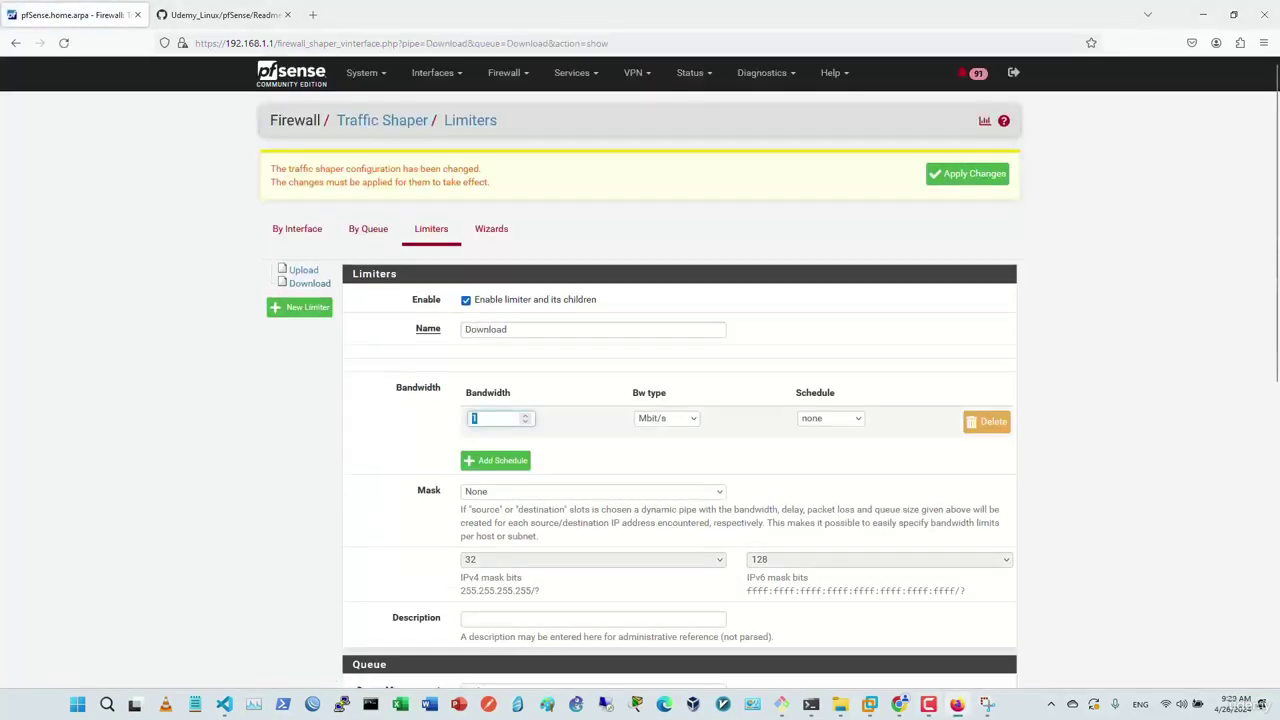
text(5)
scroll(640, 400, down, 5)
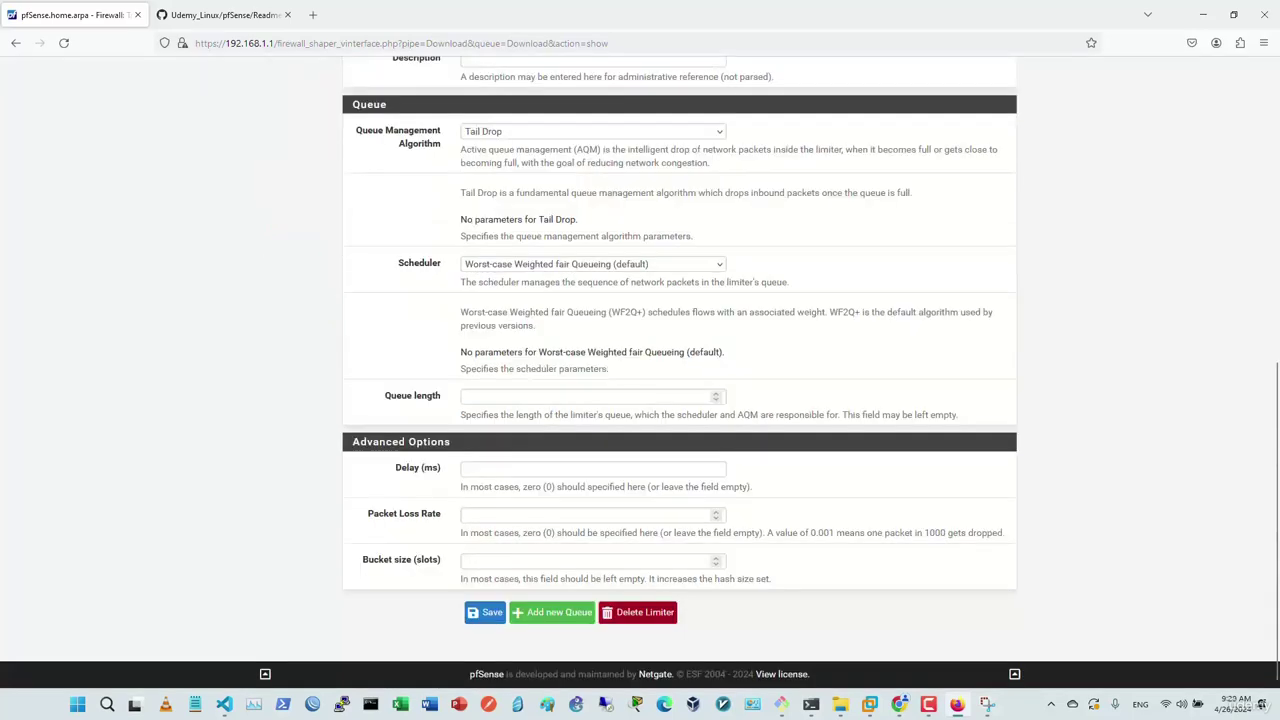
click(485, 612)
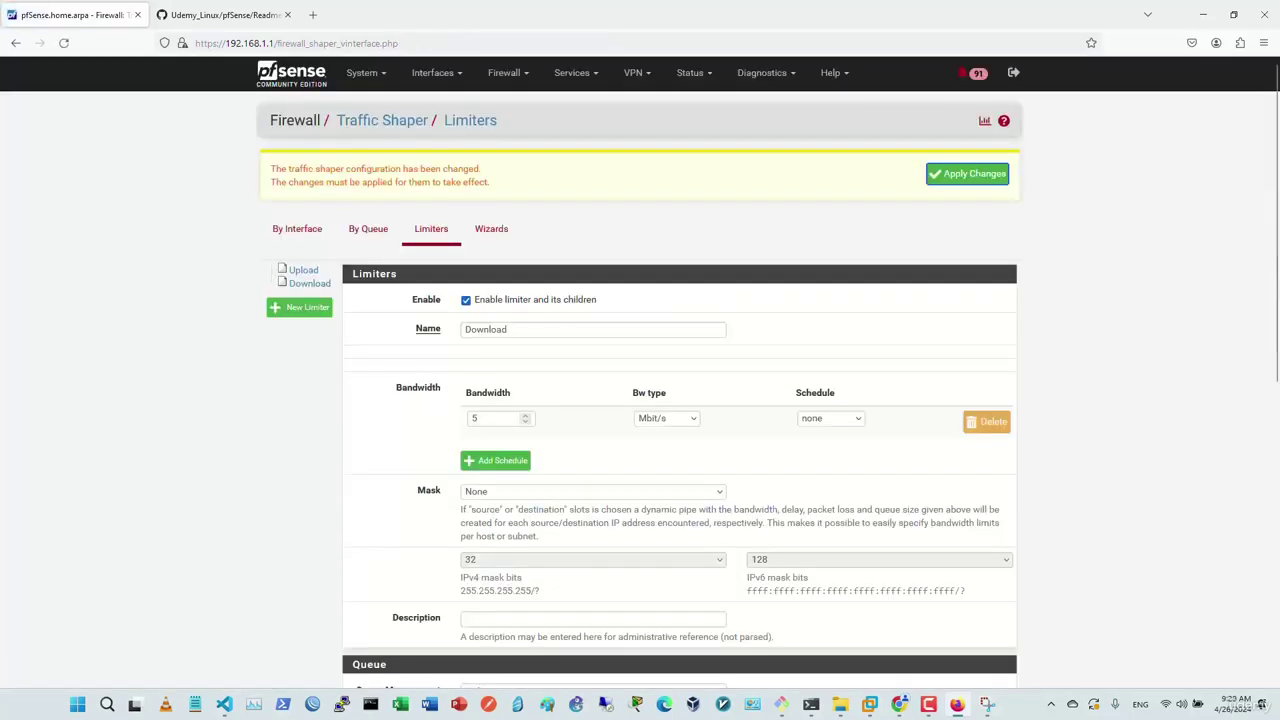
click(968, 174)
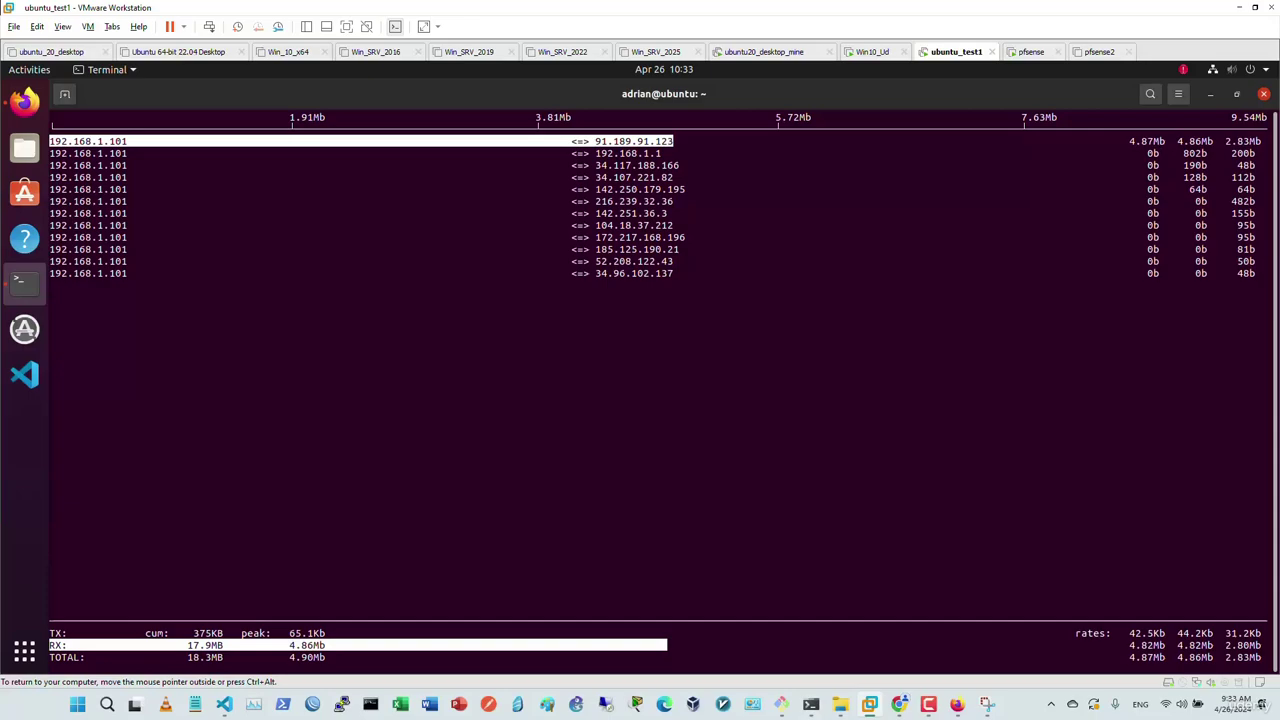
Step: Return to pfSense in Firefox and add a LAN pass rule at the top of the list with the host2 alias as source
click(957, 704)
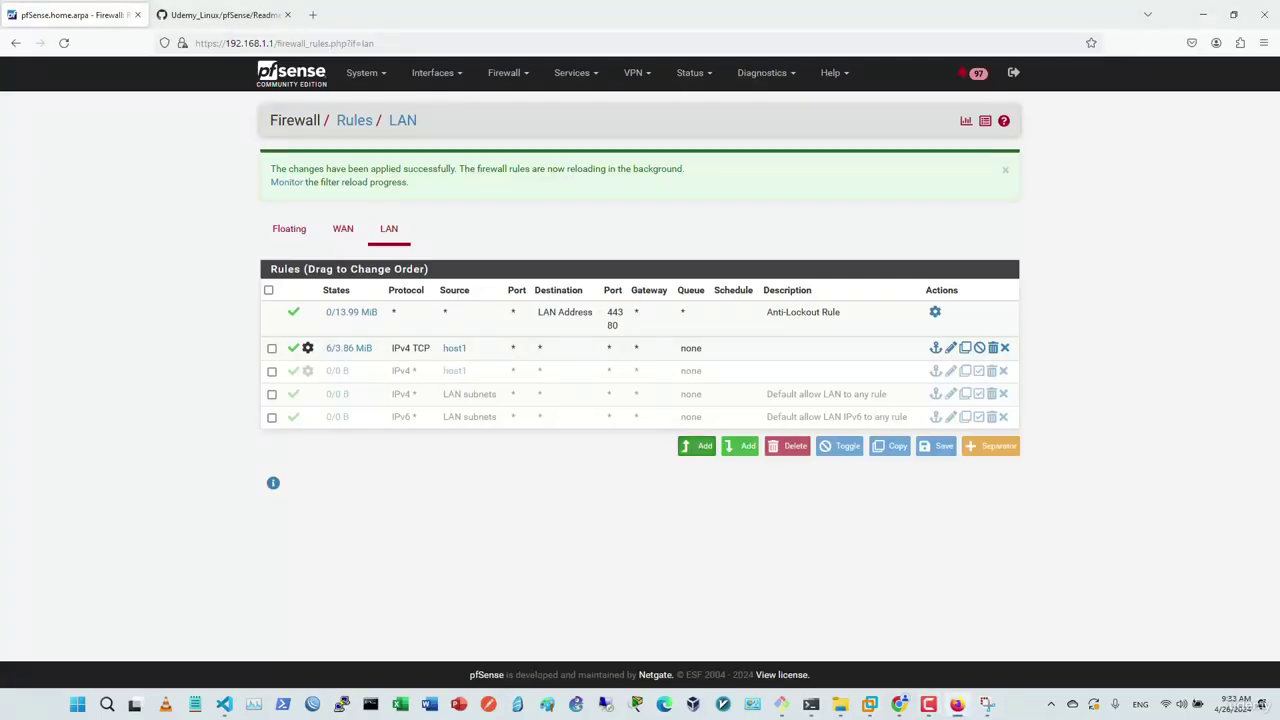
click(697, 445)
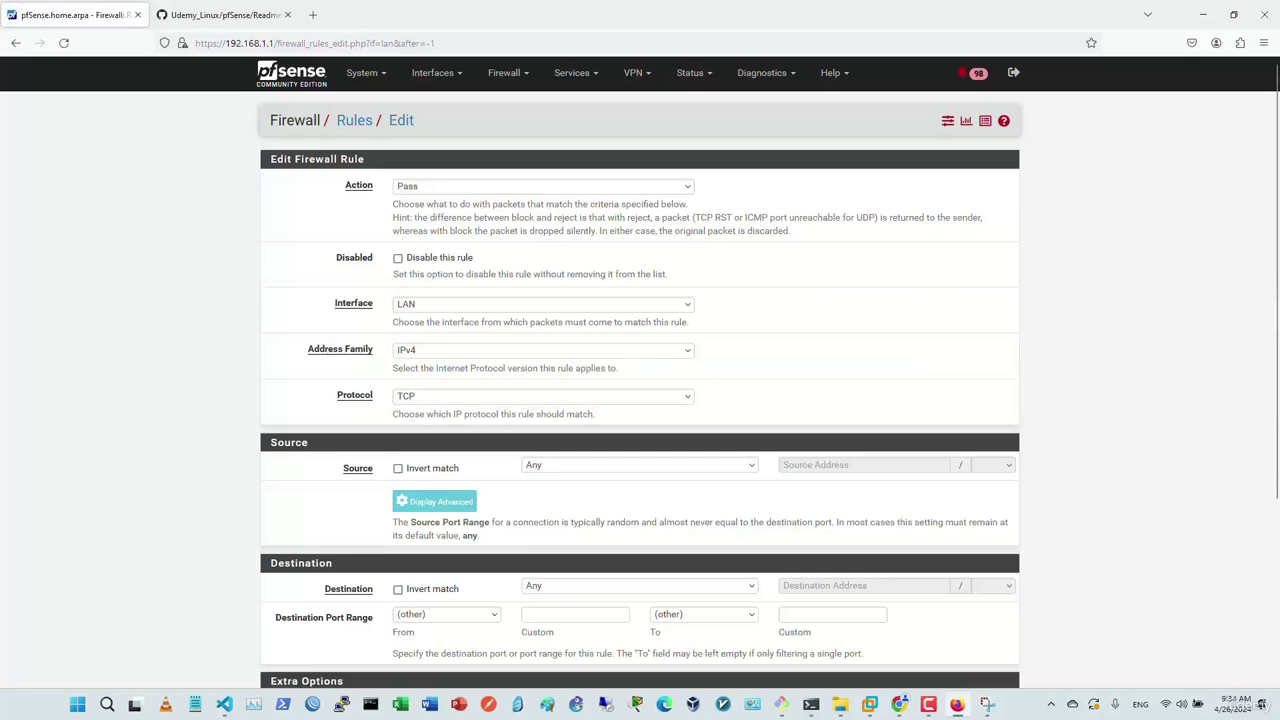
click(638, 465)
click(563, 500)
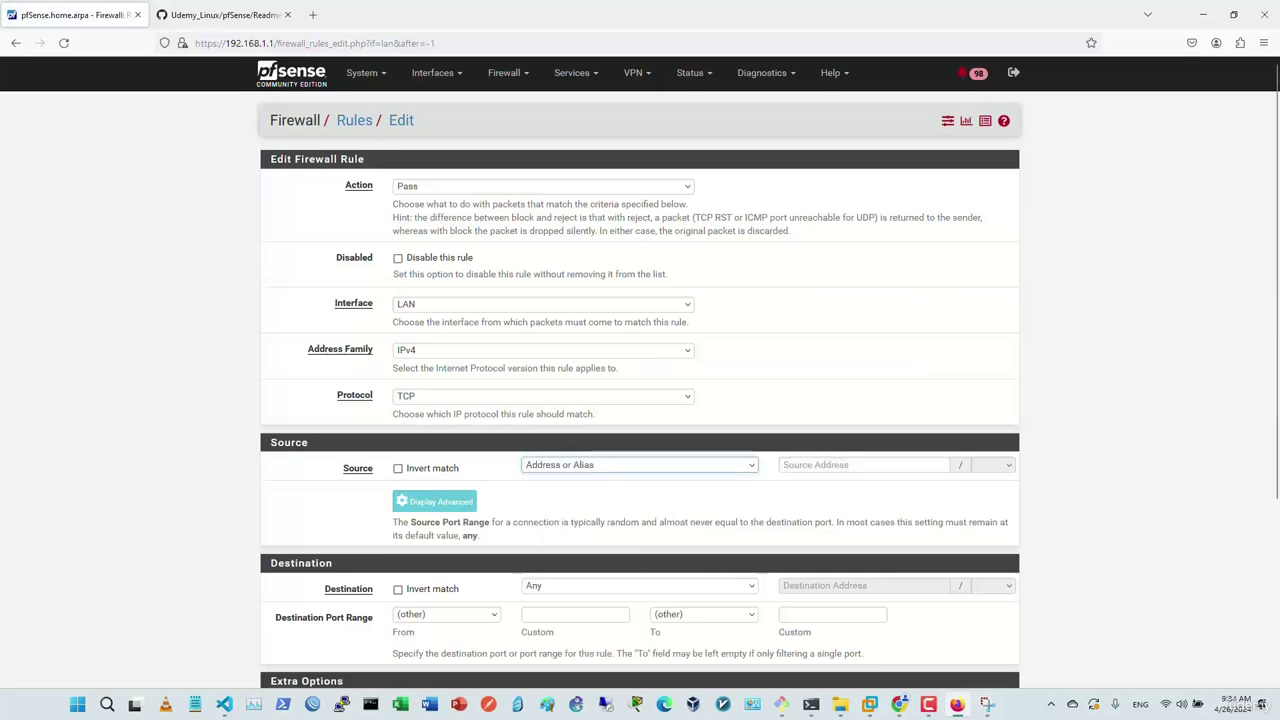
click(865, 465)
text(host2)
key(Down)
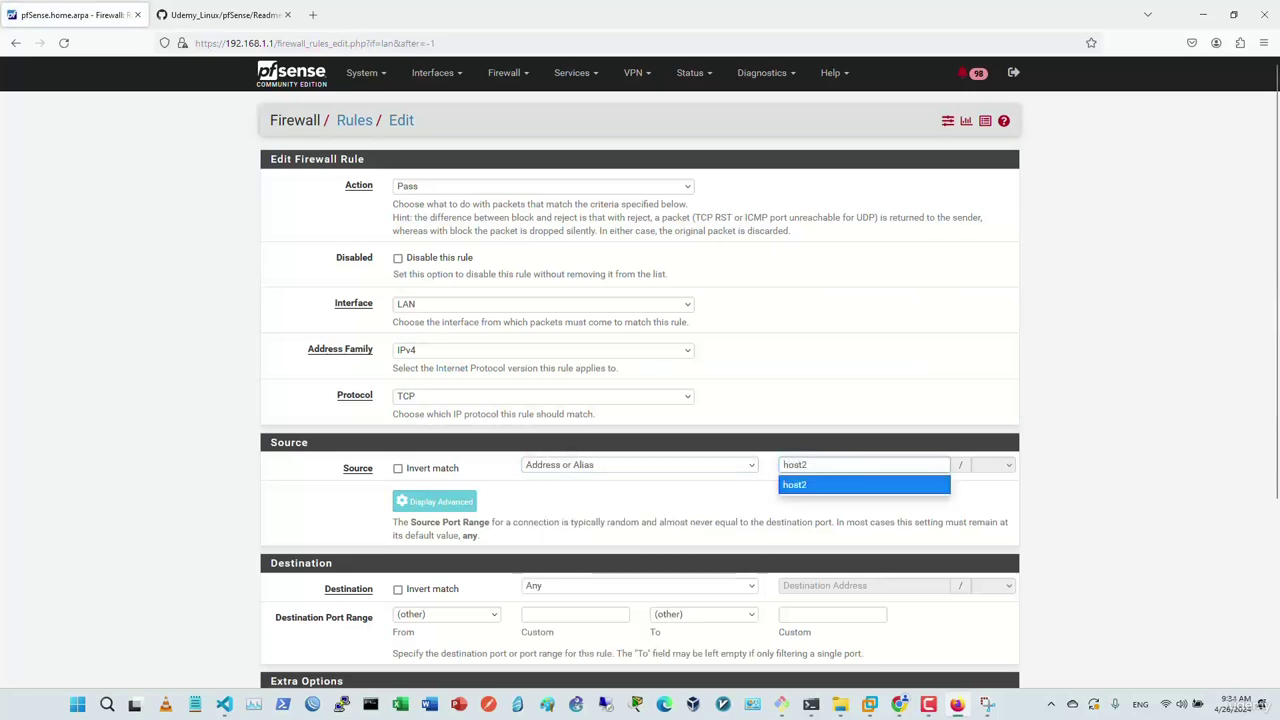
key(Return)
scroll(640, 400, down, 5)
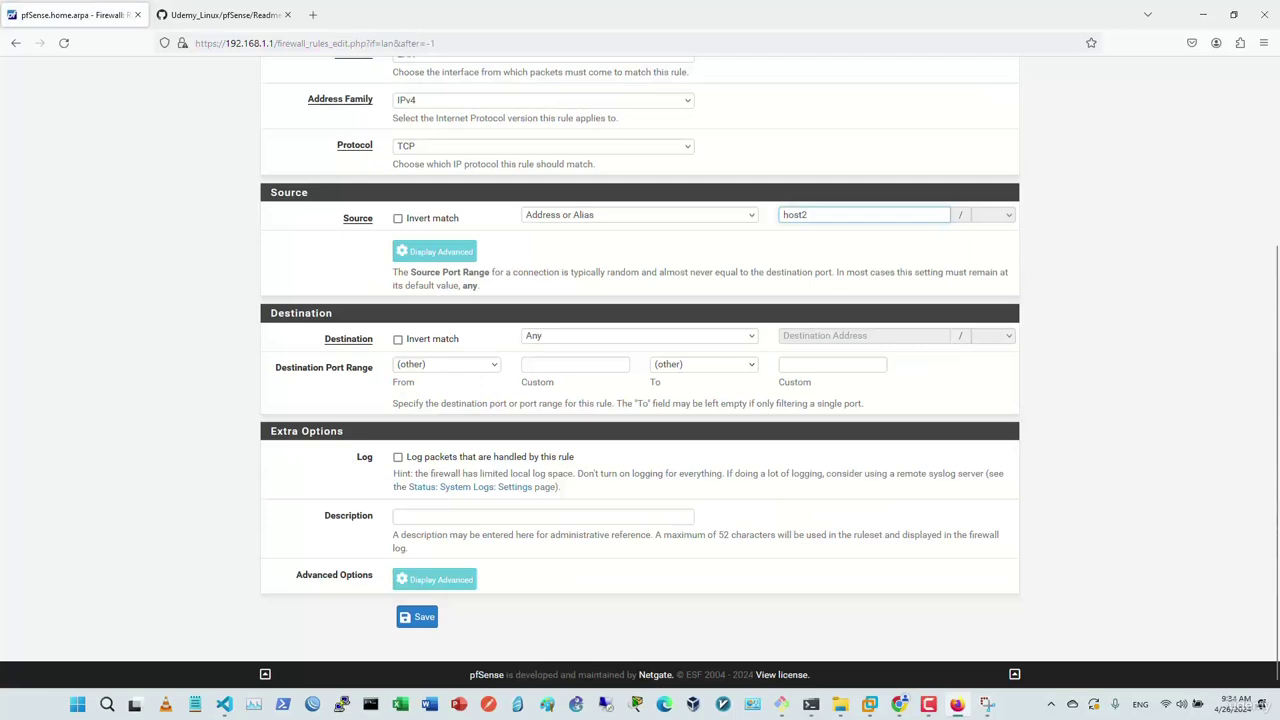
Step: Set the host2 rule's In pipe to Upload and Out pipe to Download, then save and apply the rule
click(435, 579)
scroll(435, 579, down, 15)
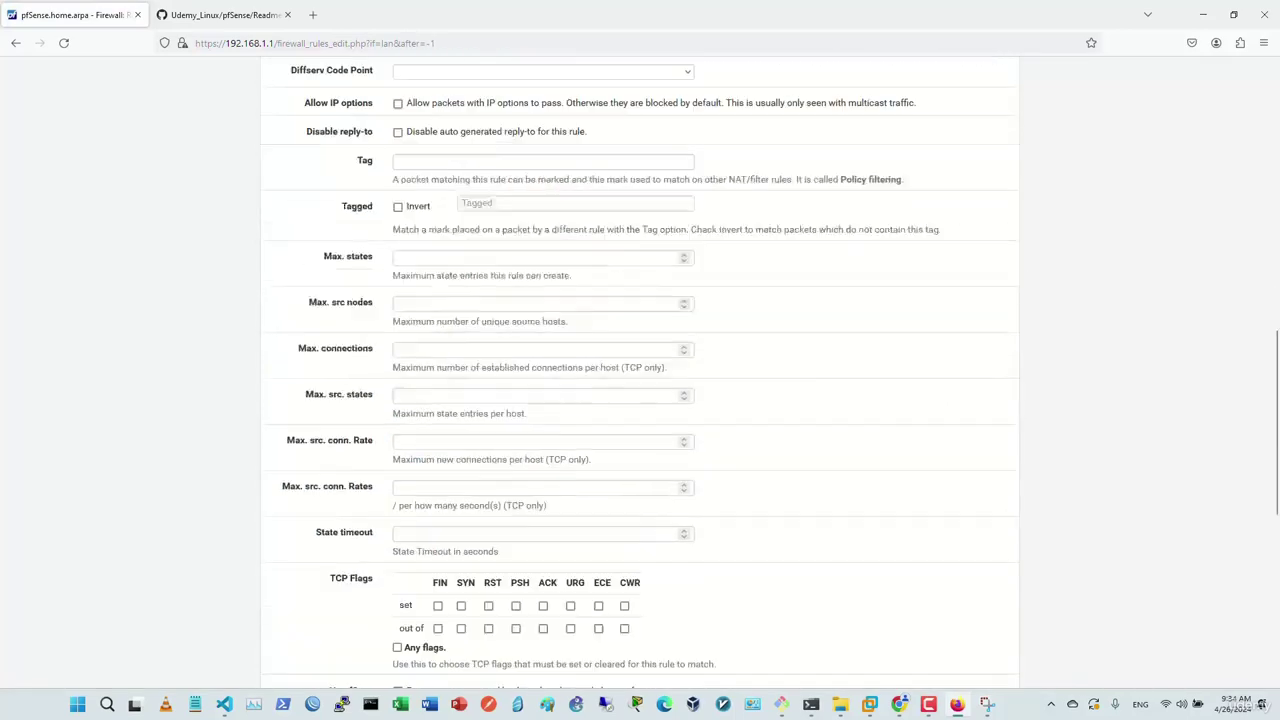
click(542, 468)
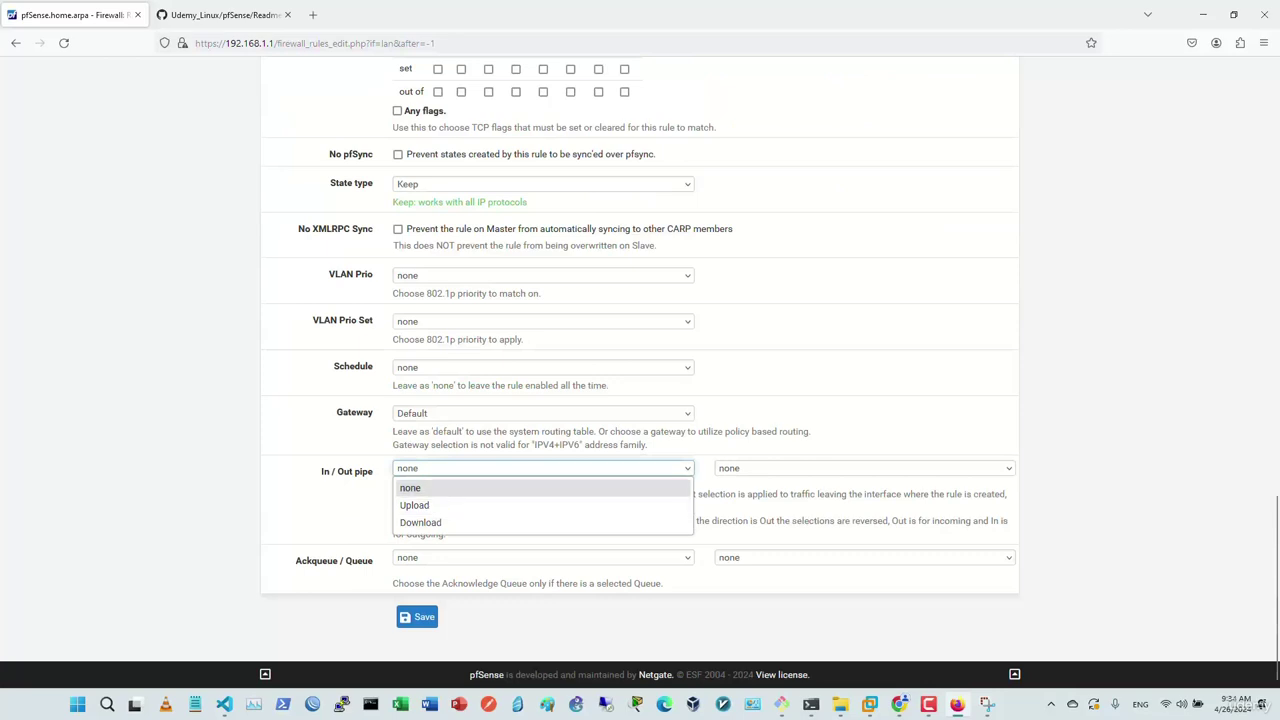
click(414, 505)
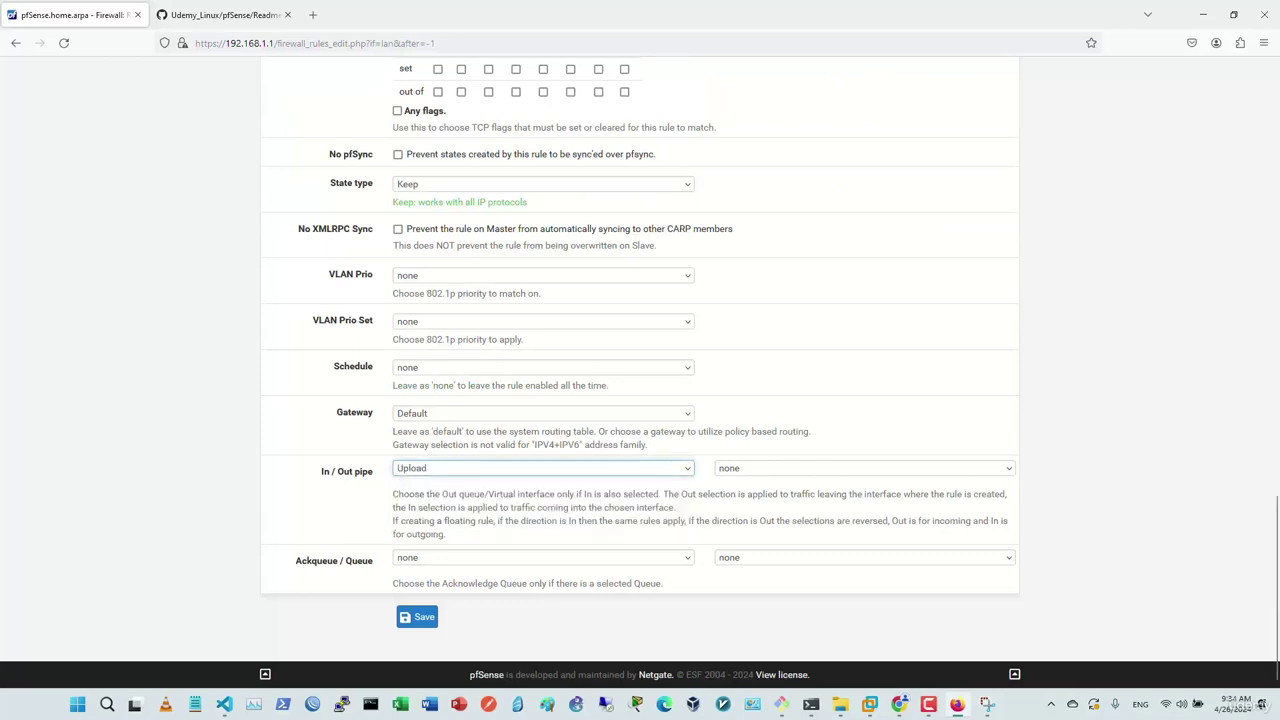
click(864, 468)
click(740, 522)
click(417, 616)
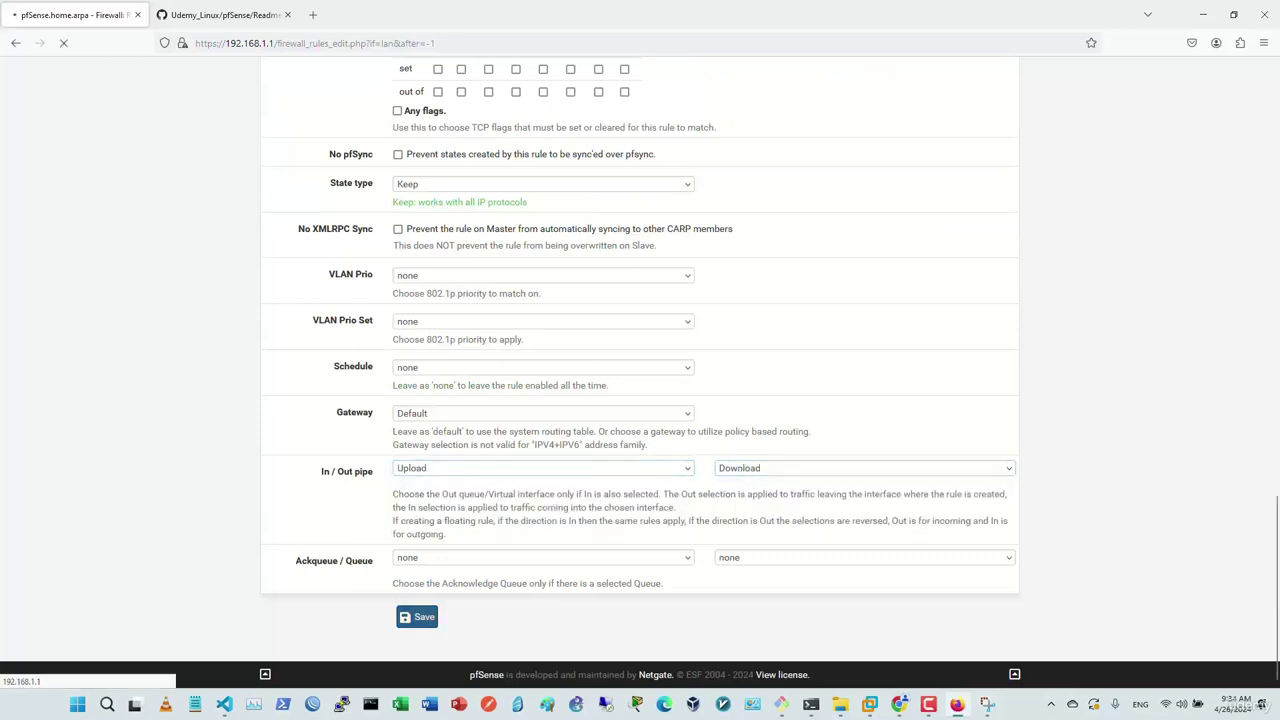
click(967, 174)
Step: Create a traffic shaper limiter named Upload_20Mbps with a bandwidth of 20 Mbit/s and save it
click(504, 72)
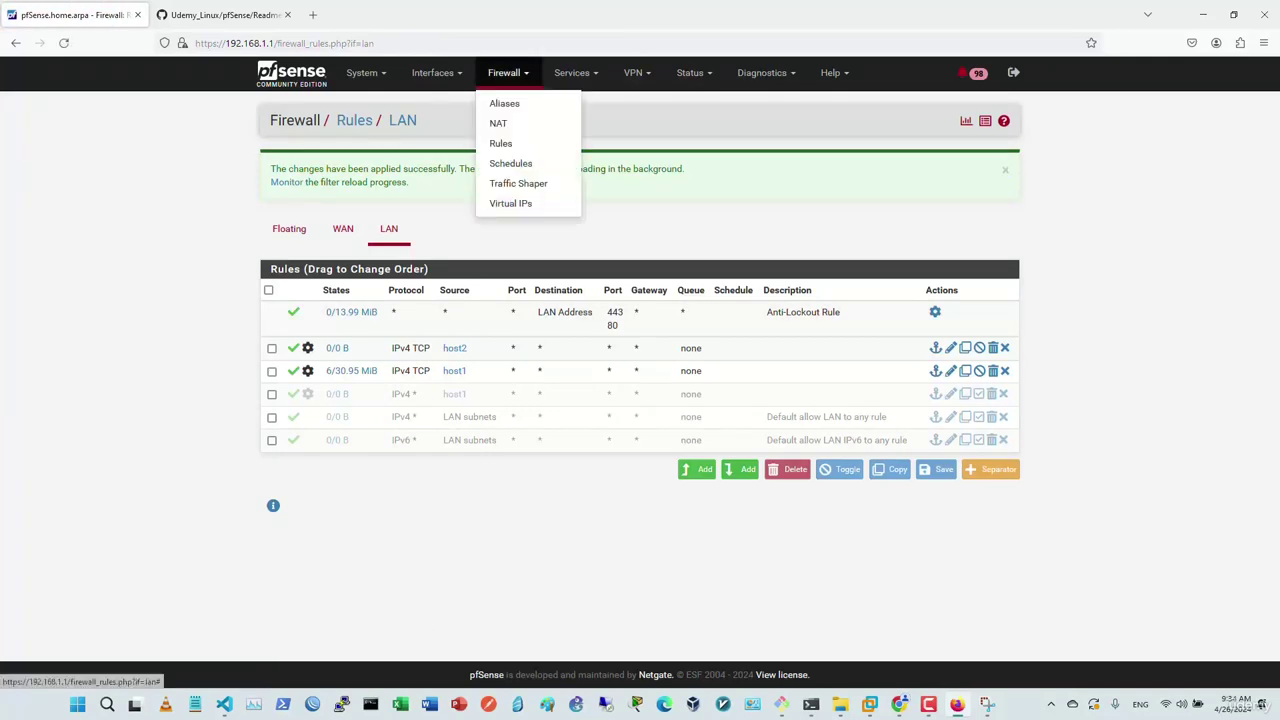
click(518, 183)
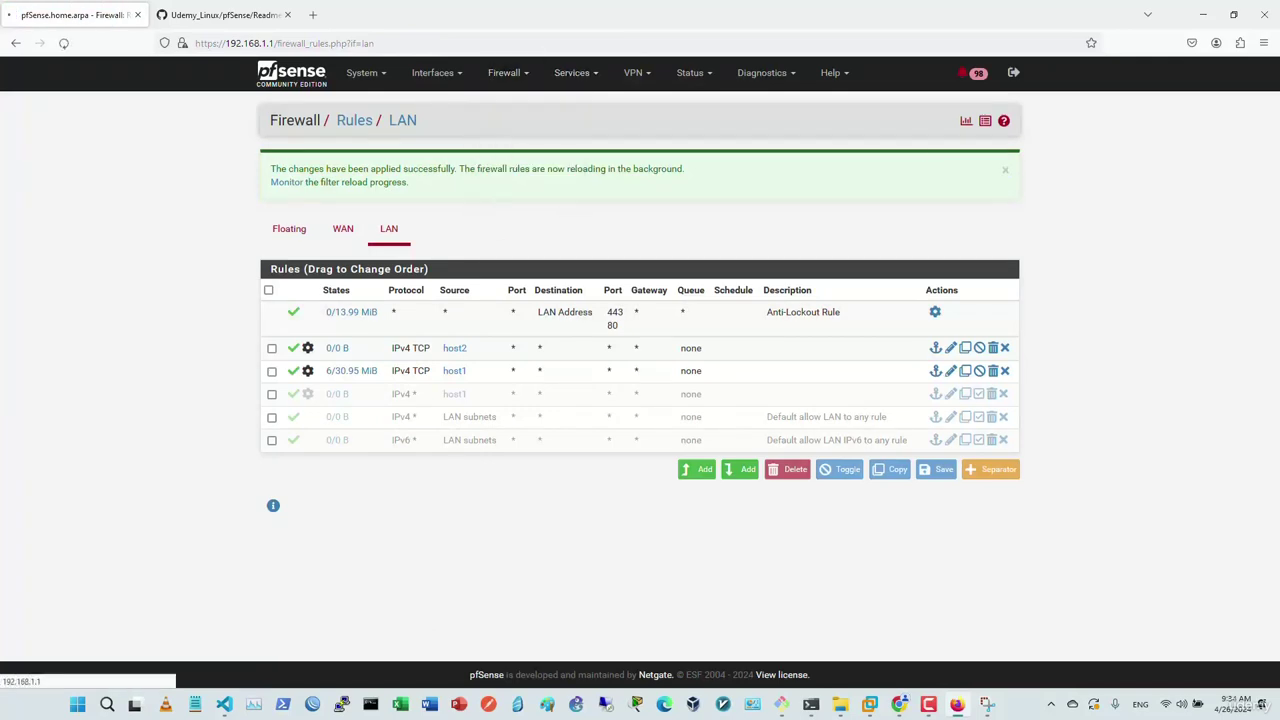
click(431, 164)
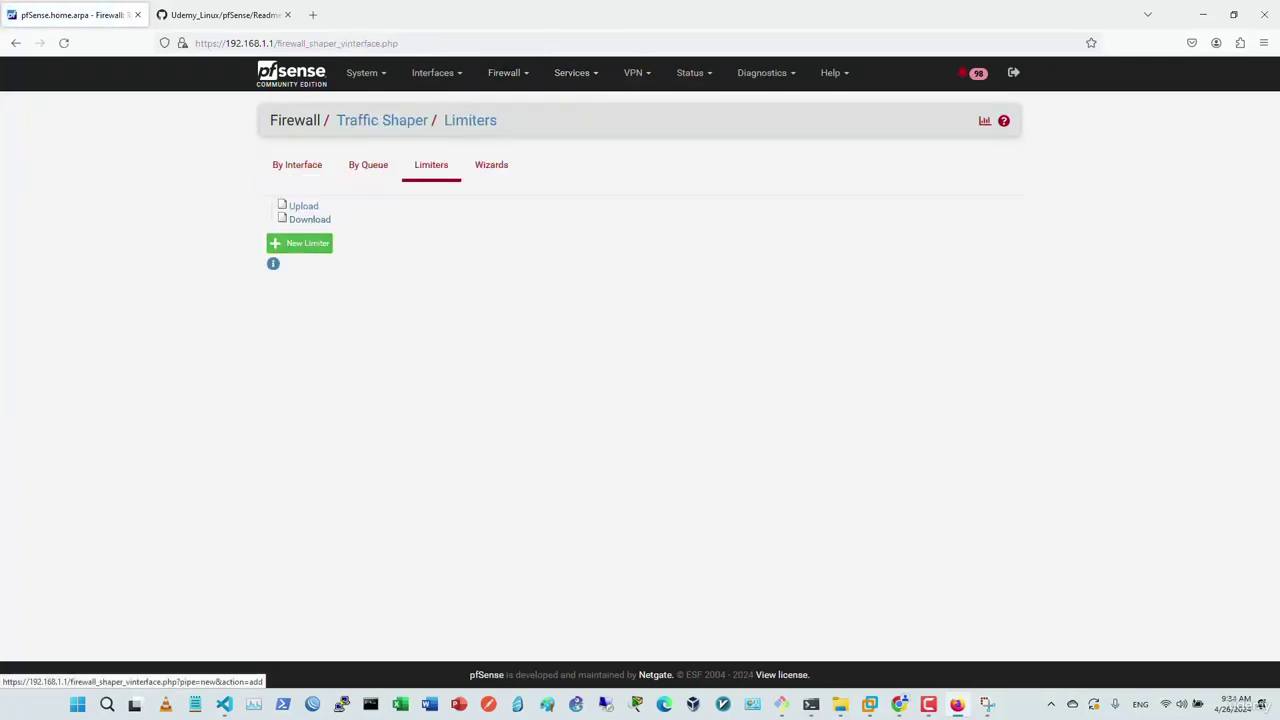
click(299, 243)
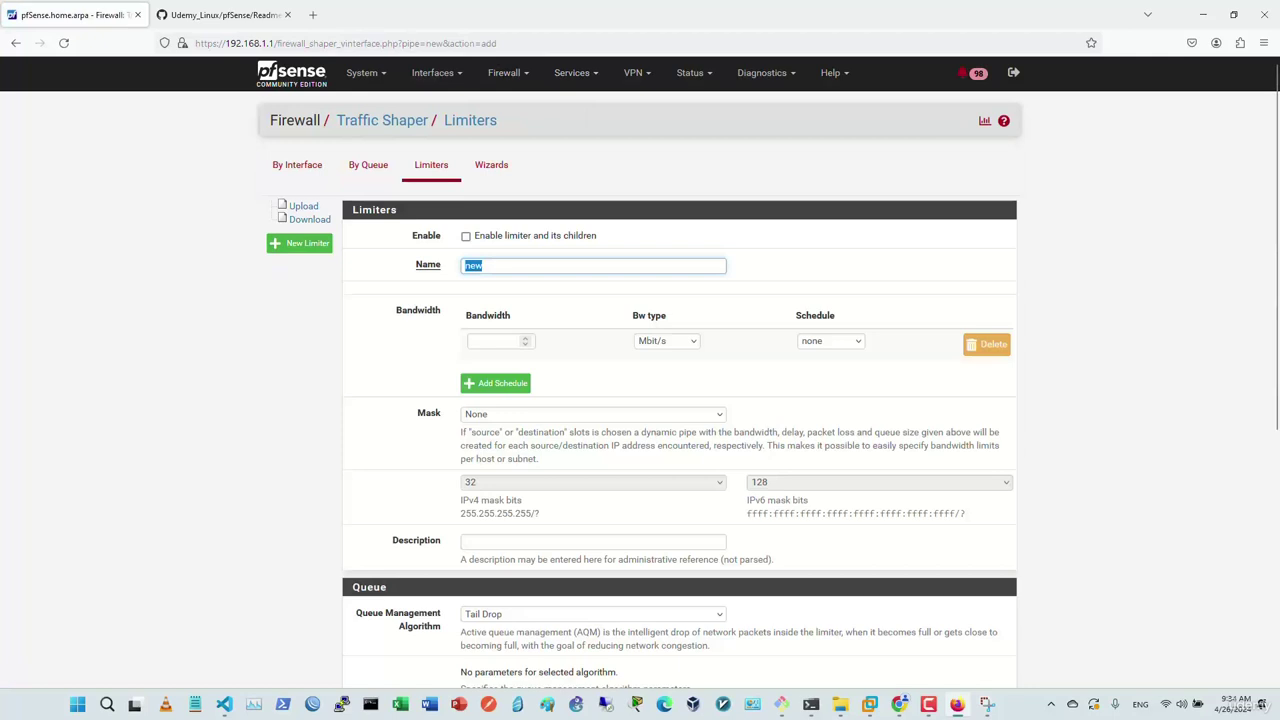
text(Up)
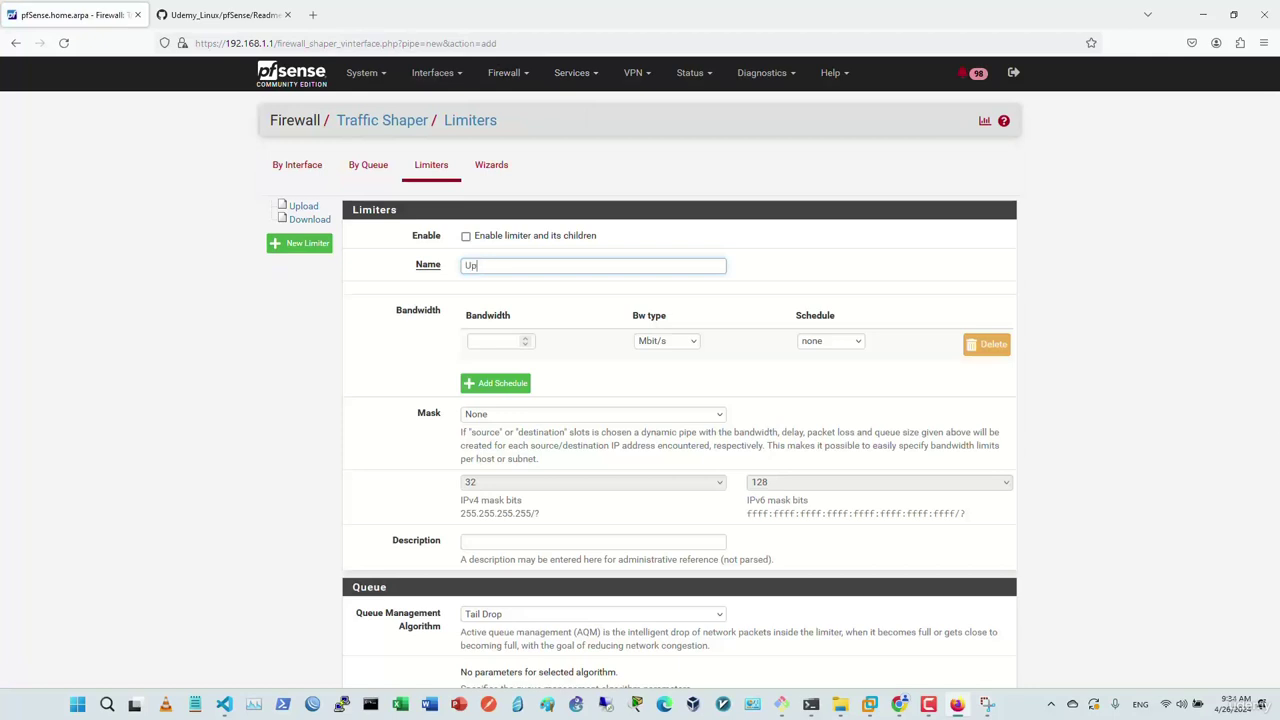
text(load_20Mbps)
key(ctrl+a)
key(Tab)
text(20)
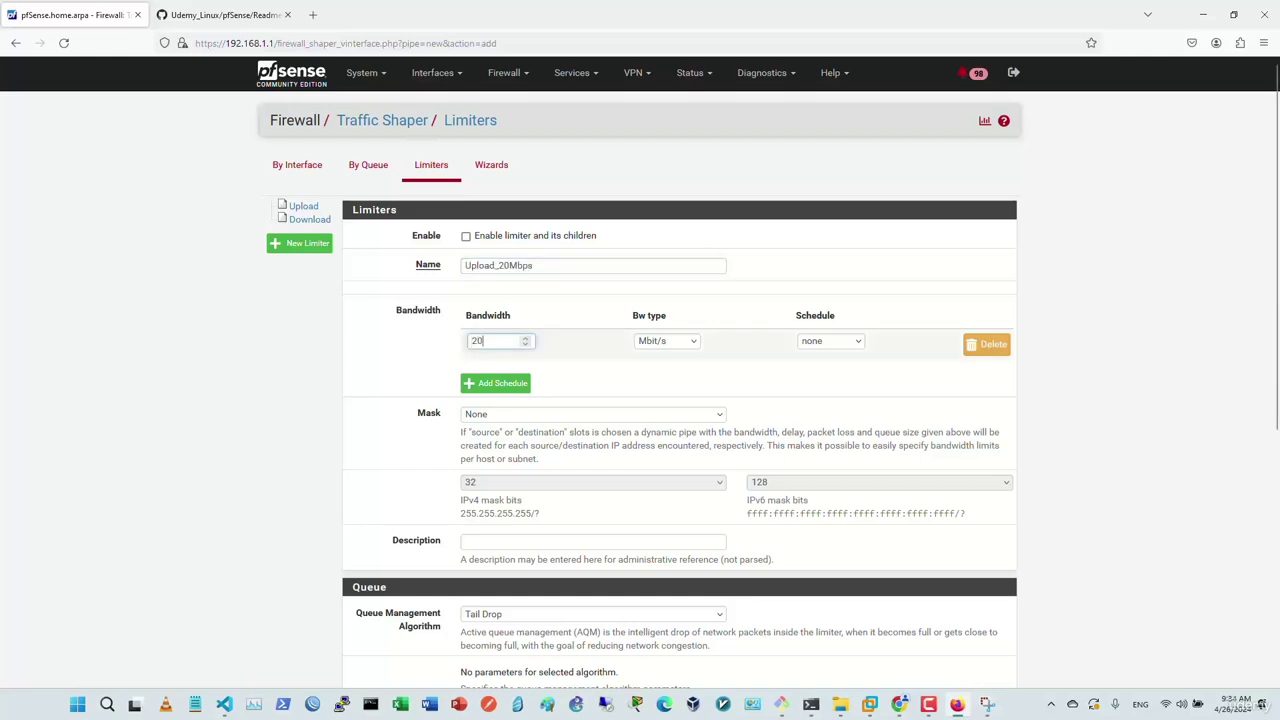
scroll(486, 500, down, 5)
click(486, 614)
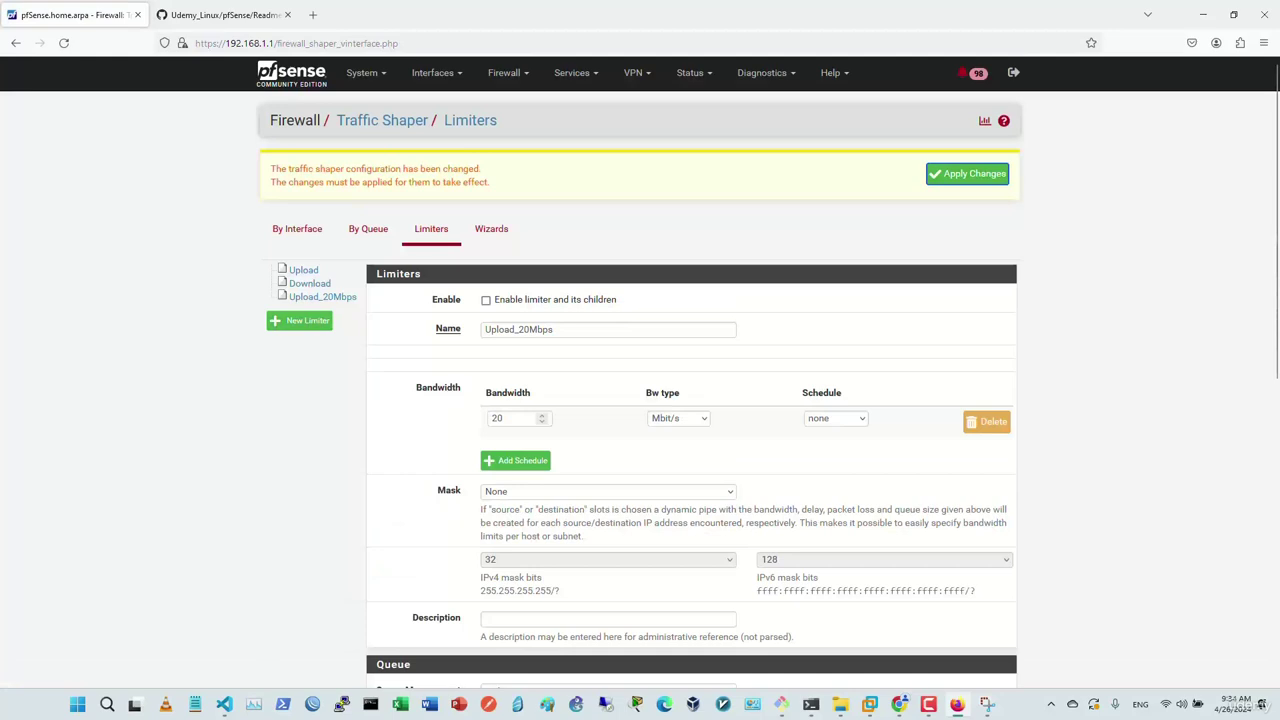
Step: Create a limiter named Download_10Mbps with a bandwidth of 10 Mbit/s, save it, and apply the traffic shaper changes
click(299, 320)
double_click(493, 329)
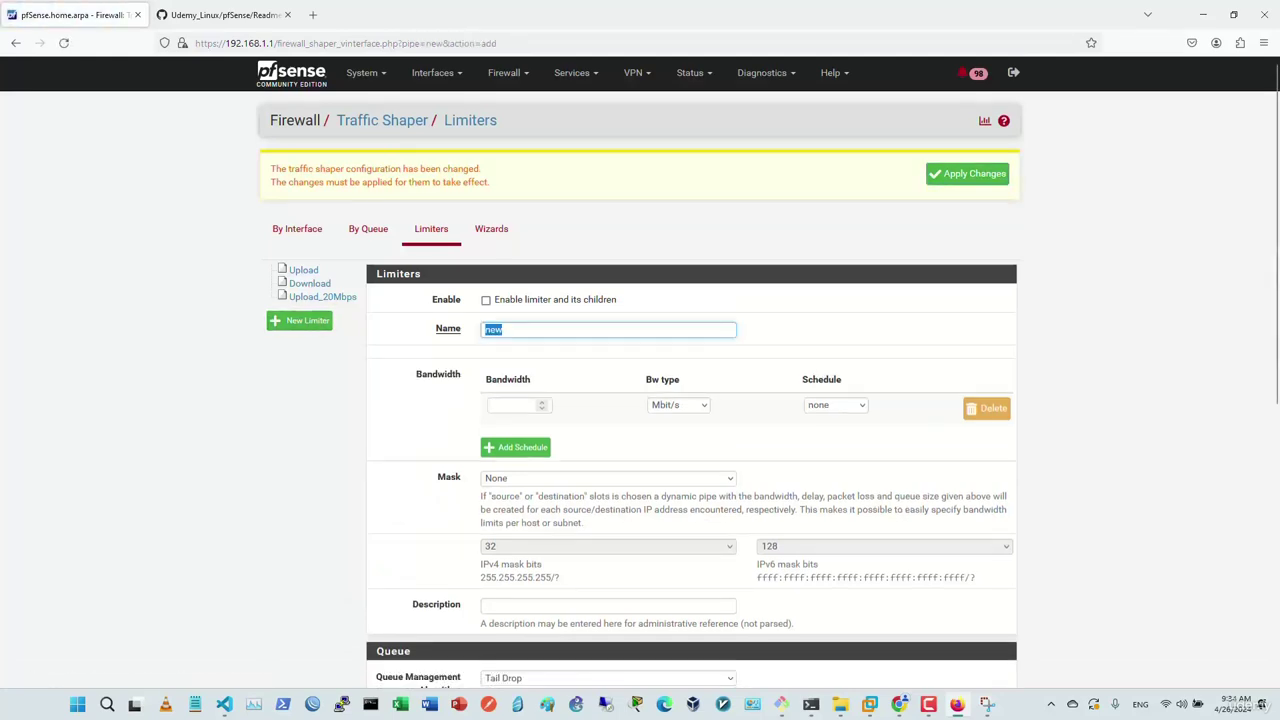
text(Download_)
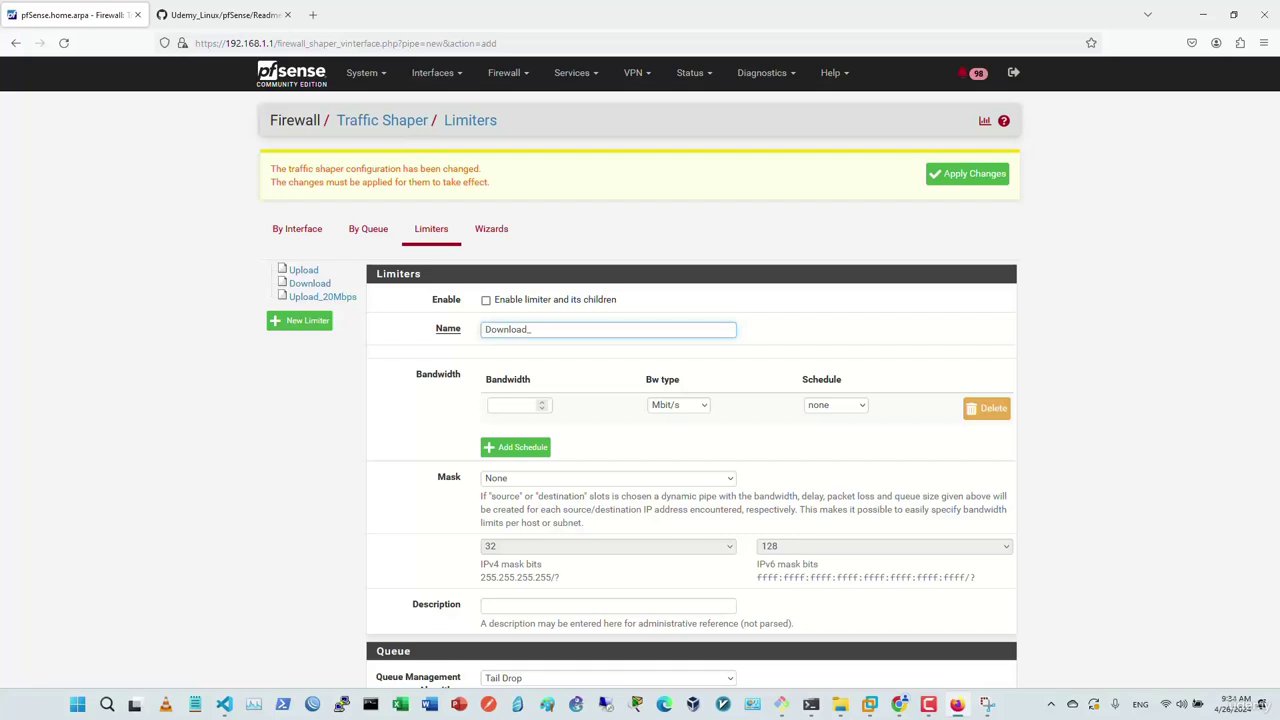
text(10Mbps)
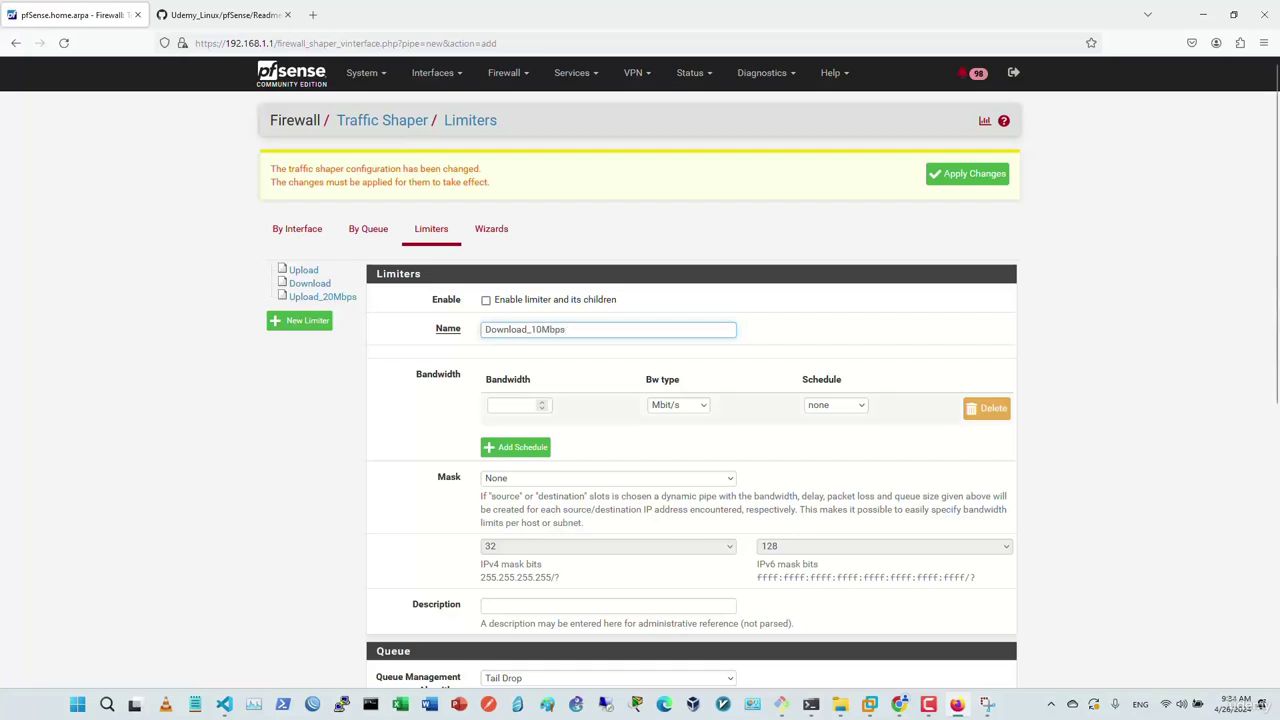
click(512, 405)
text(10)
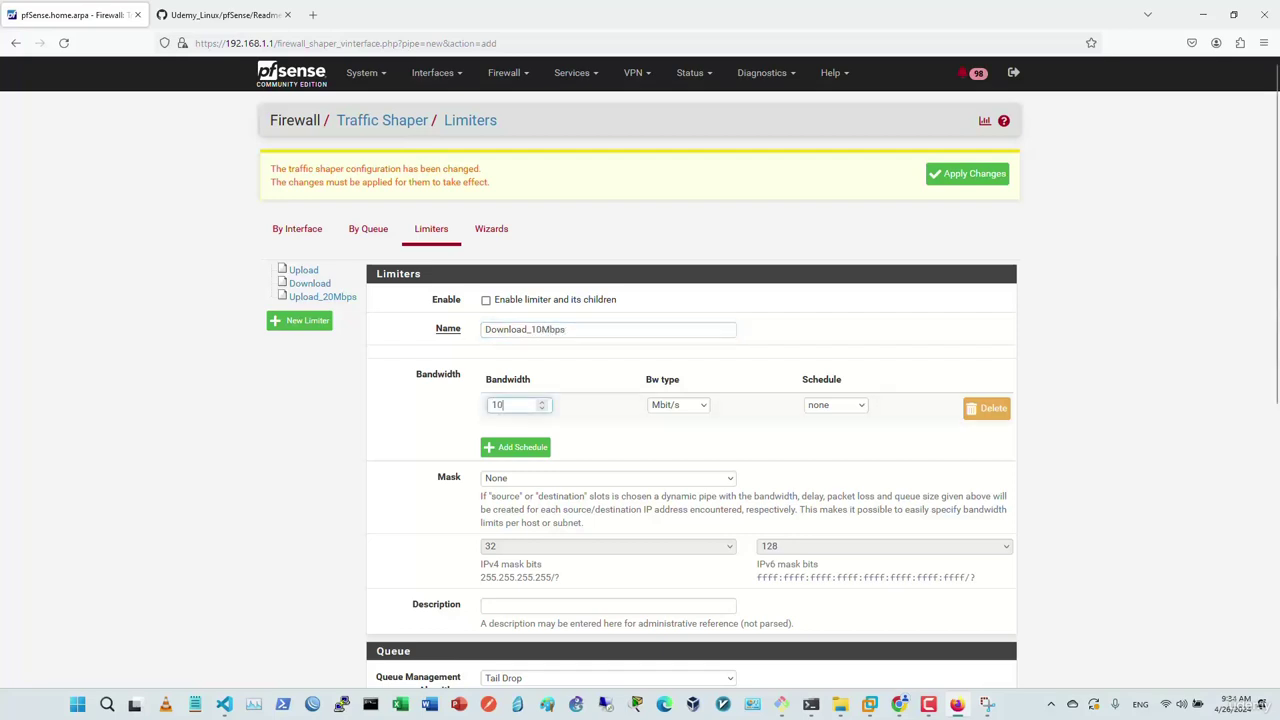
scroll(640, 400, down, 5)
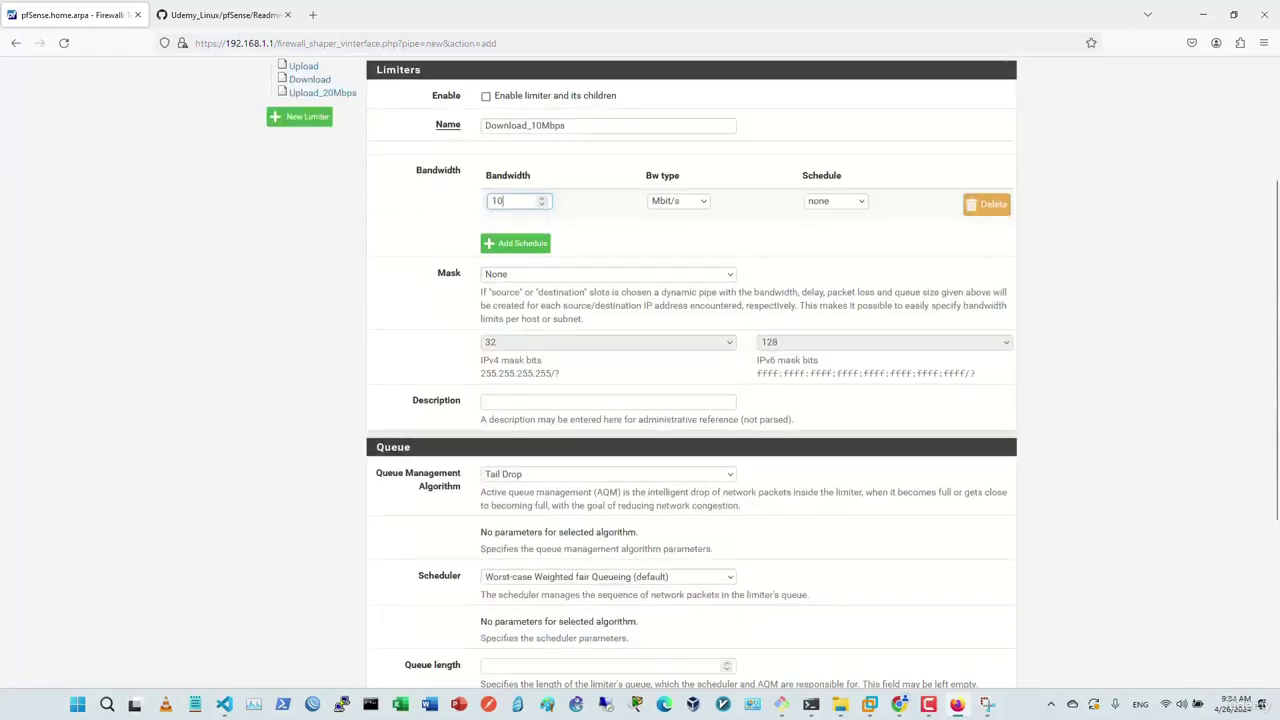
click(505, 612)
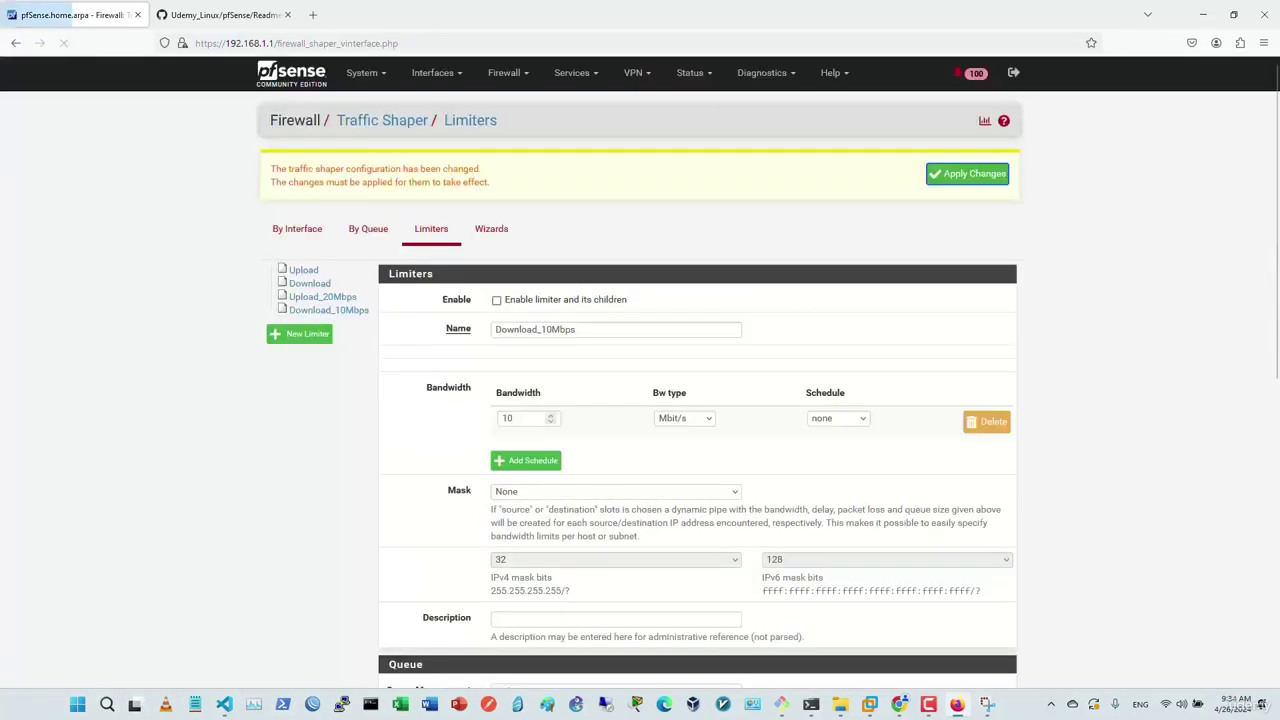
click(1220, 174)
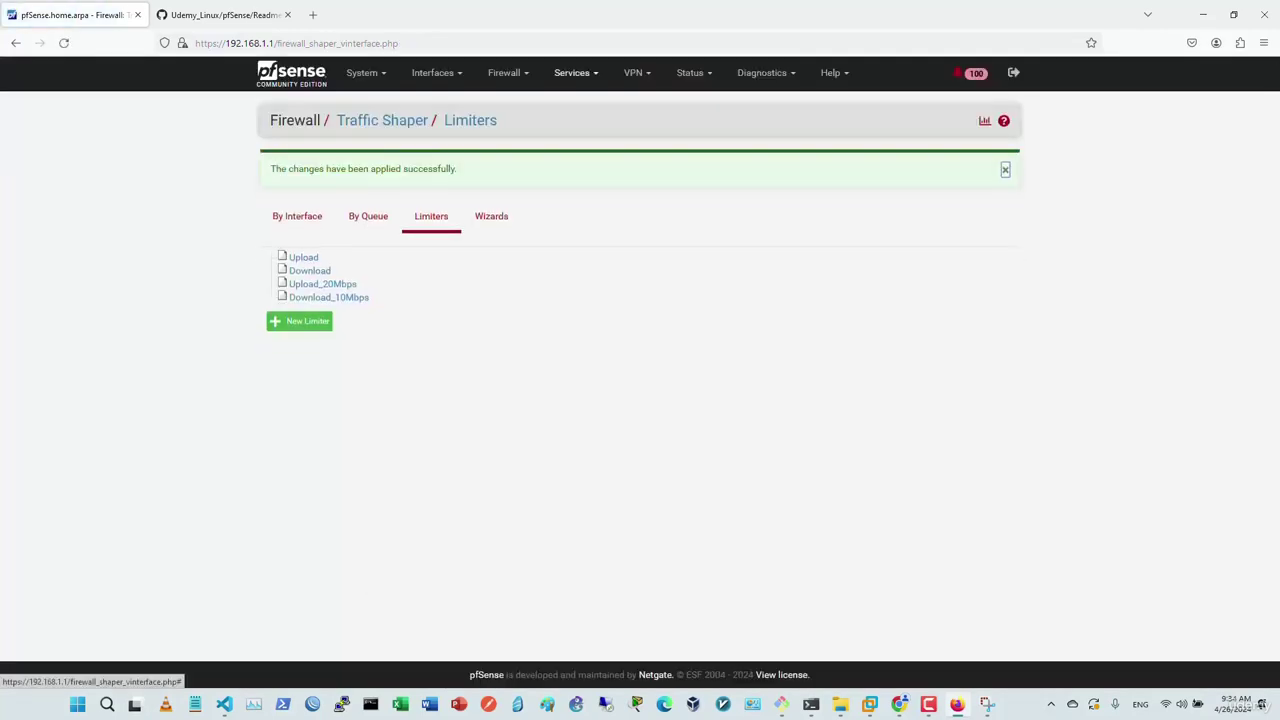
Step: Open the IPv4 TCP host2 rule on LAN for editing and look through its In pipe limiter options
click(505, 72)
click(500, 143)
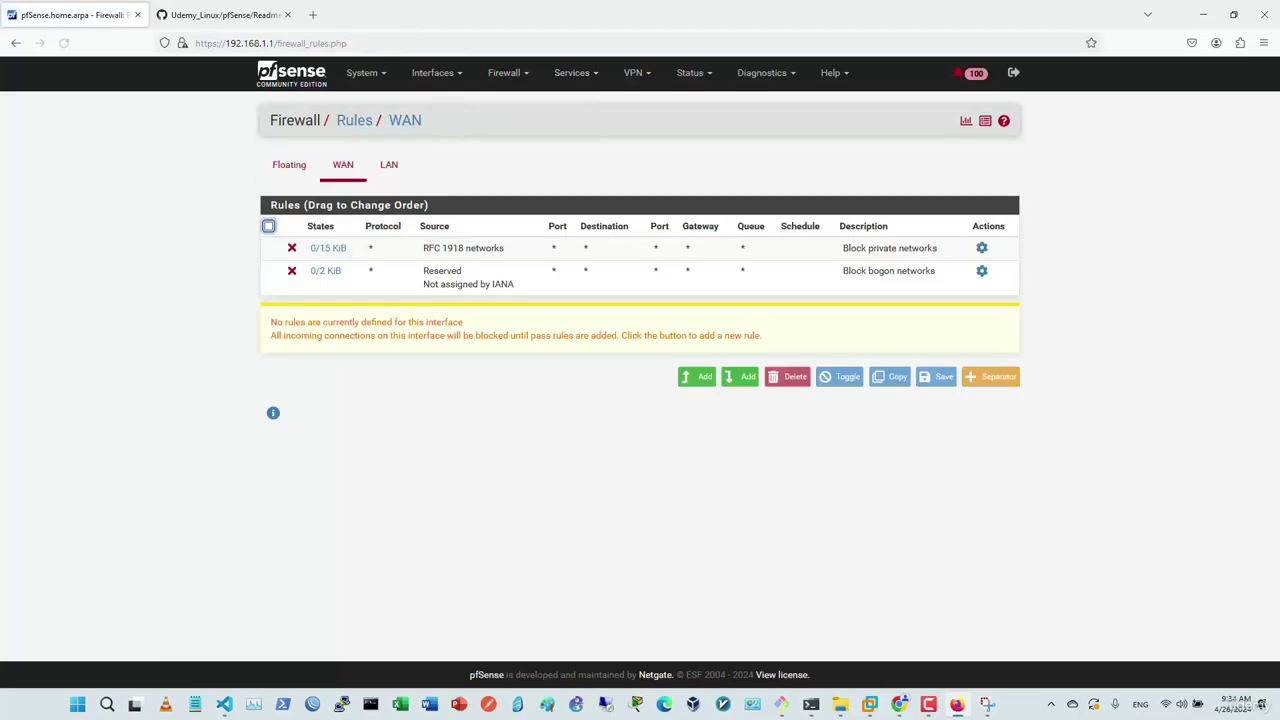
click(389, 164)
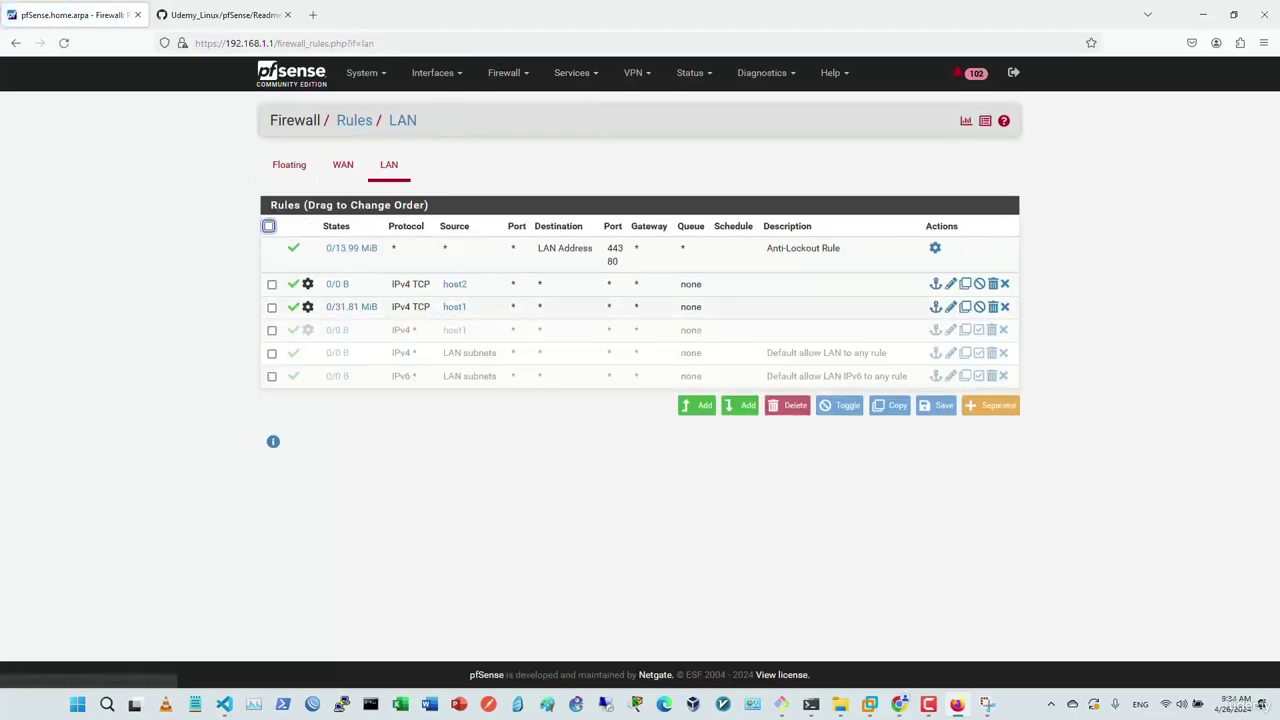
mouse_move(352, 307)
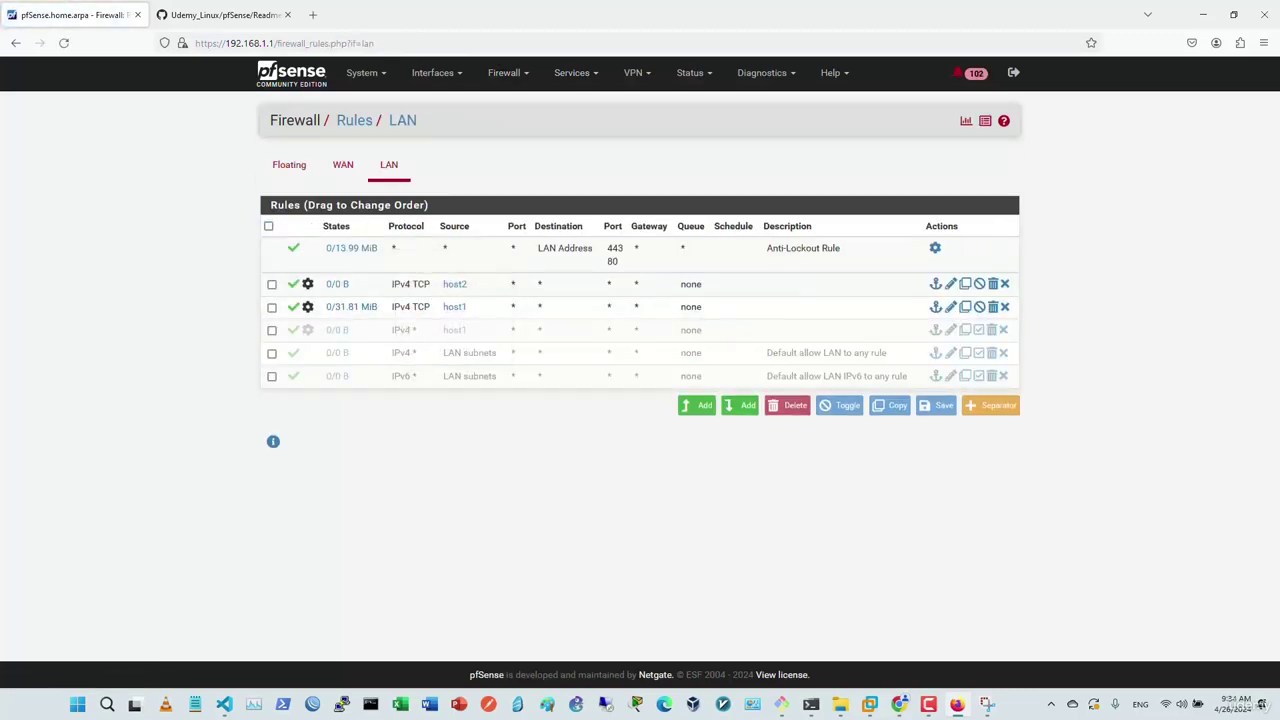
mouse_move(455, 284)
click(950, 284)
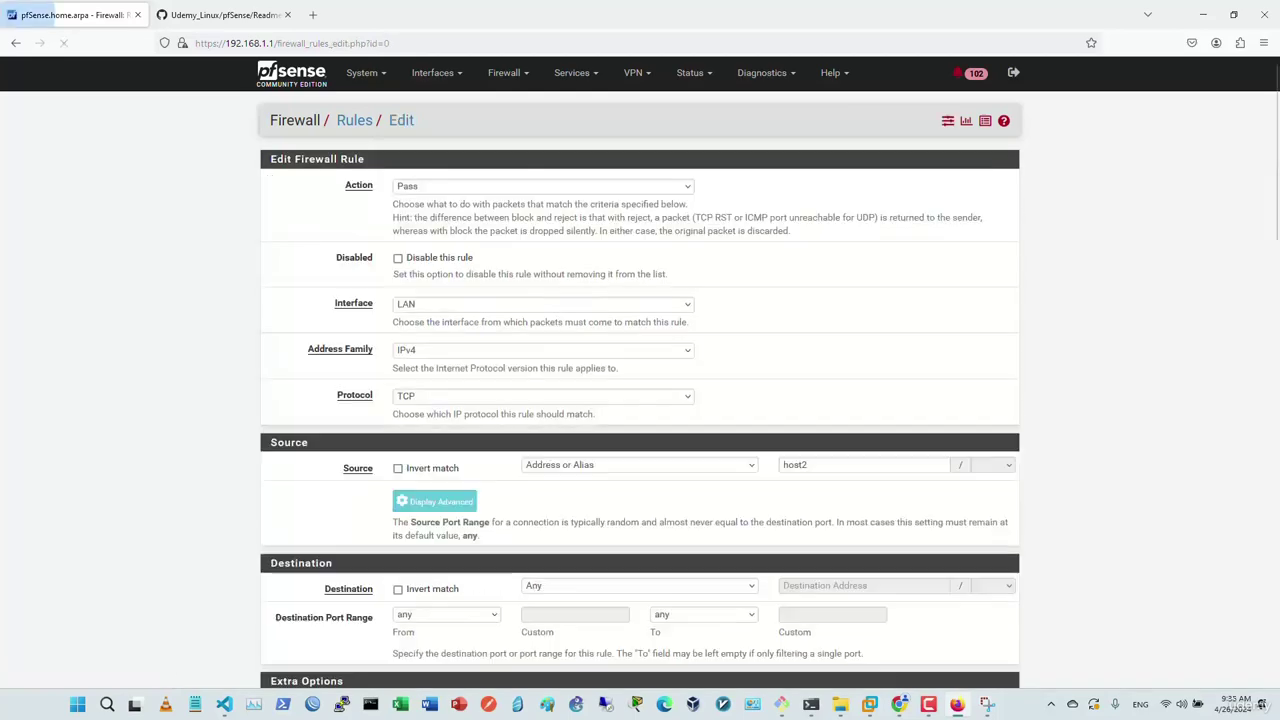
scroll(640, 360, down, 20)
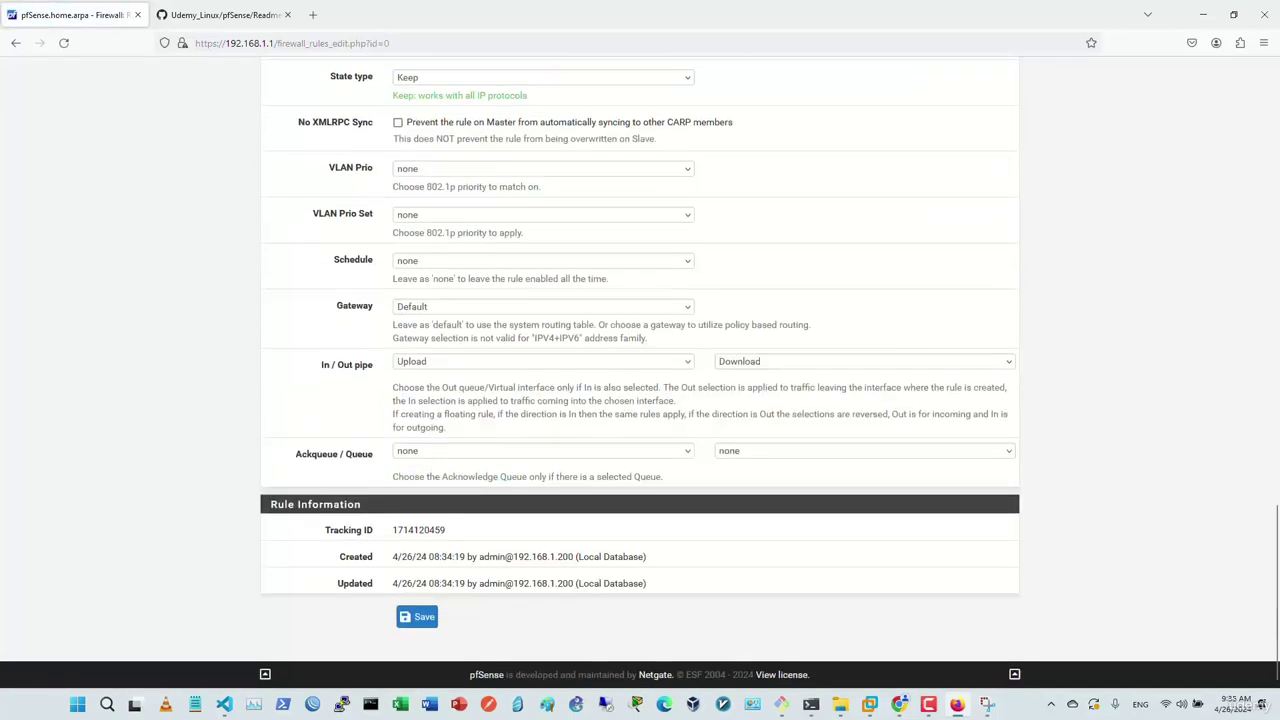
click(540, 361)
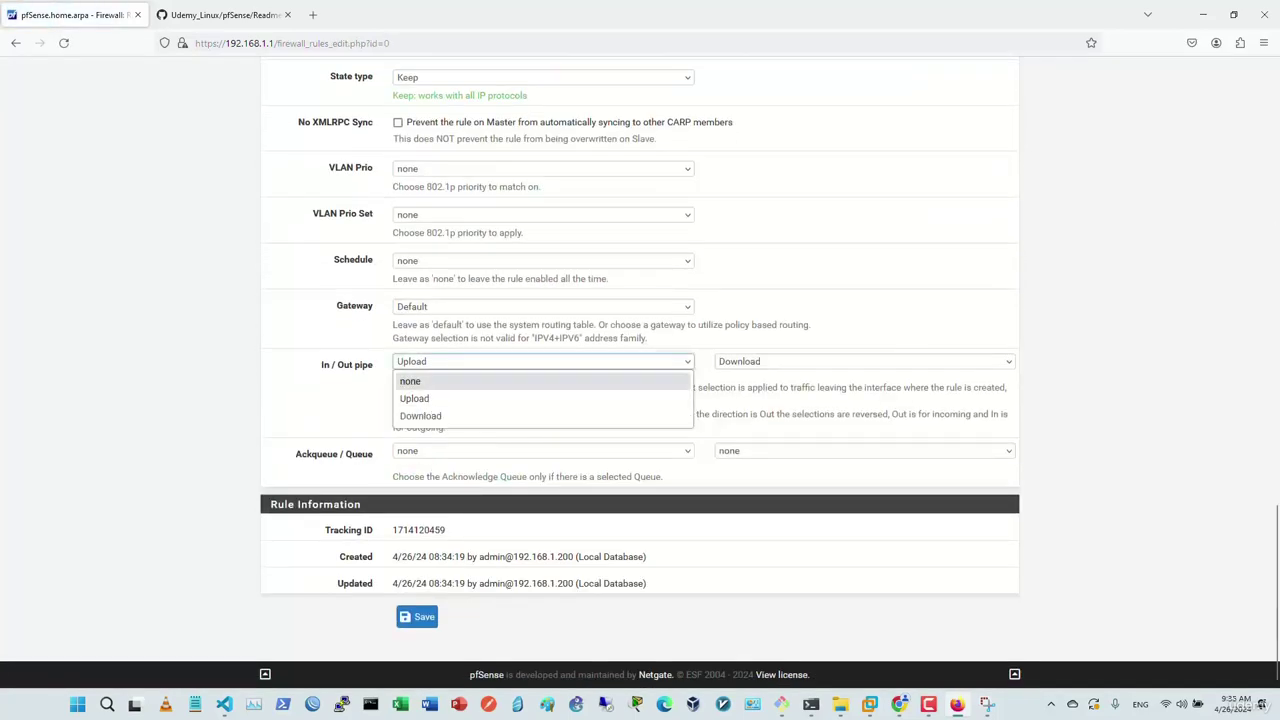
key(Return)
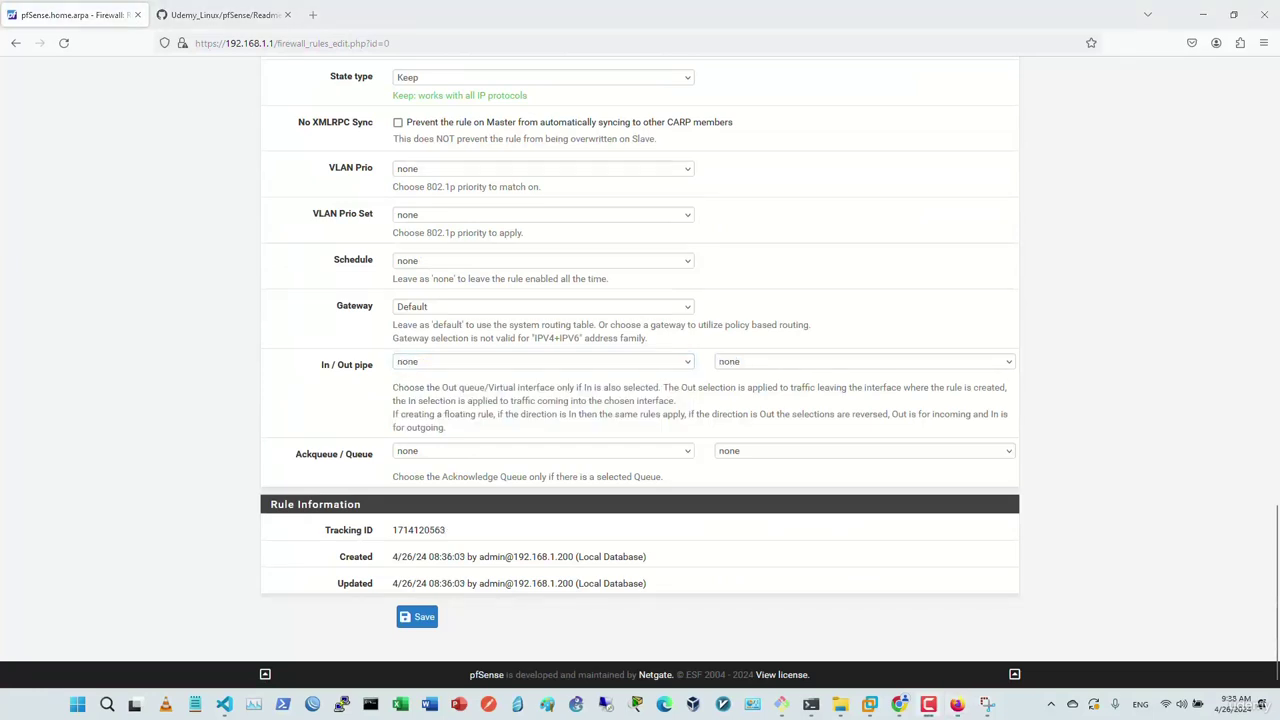
Step: Check which limiters the host2 rule offers for both its In pipe and its Out pipe
key(alt+Down)
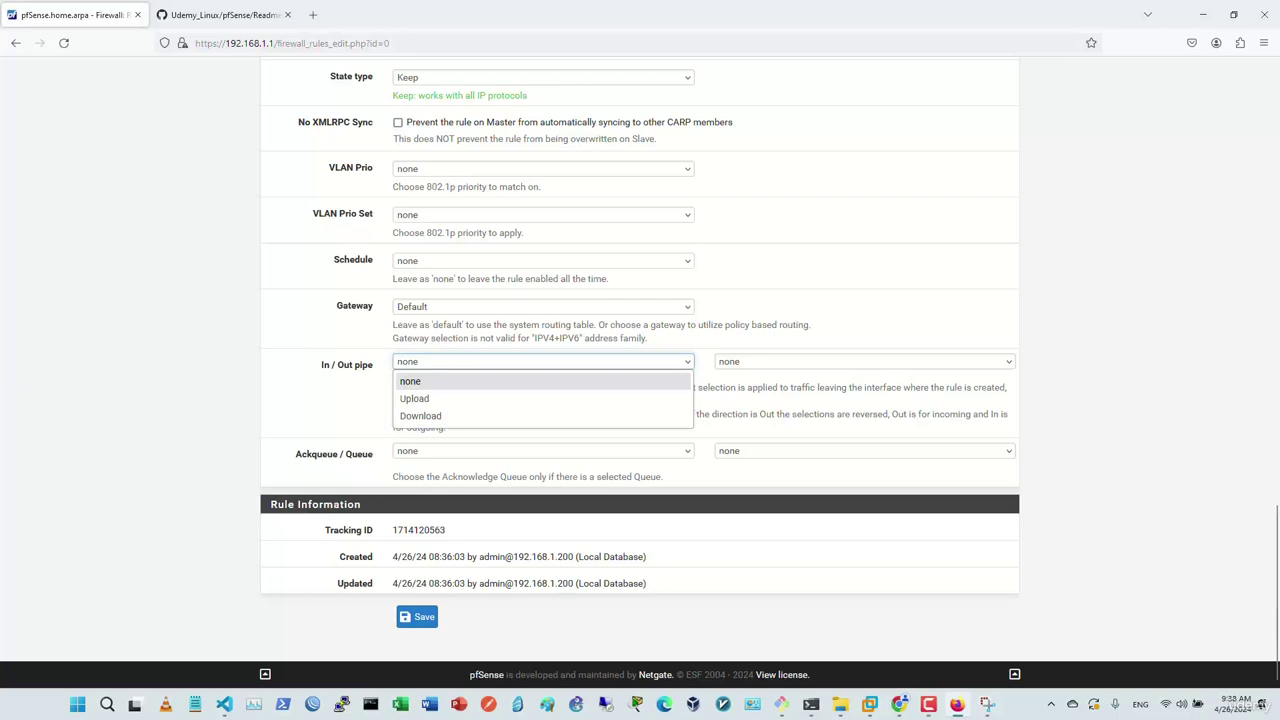
key(Return)
key(Tab)
key(alt+Down)
key(Return)
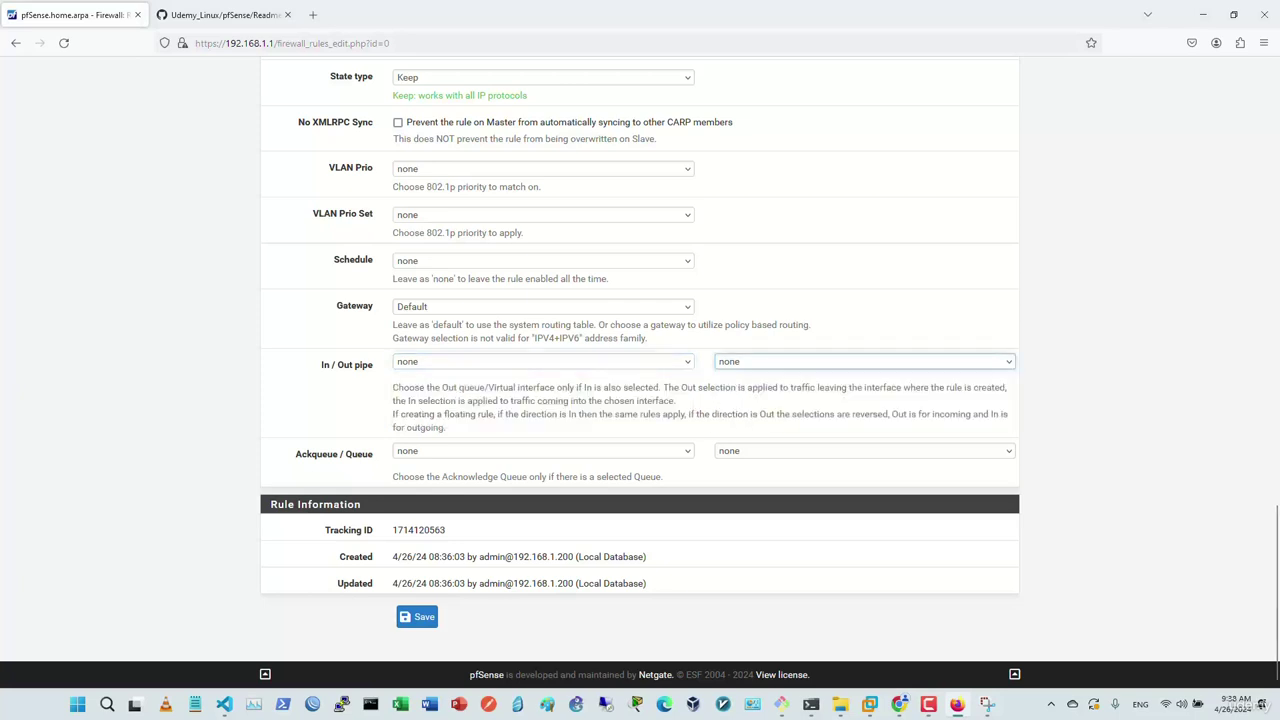
key(shift+Tab)
key(alt+Down)
key(Return)
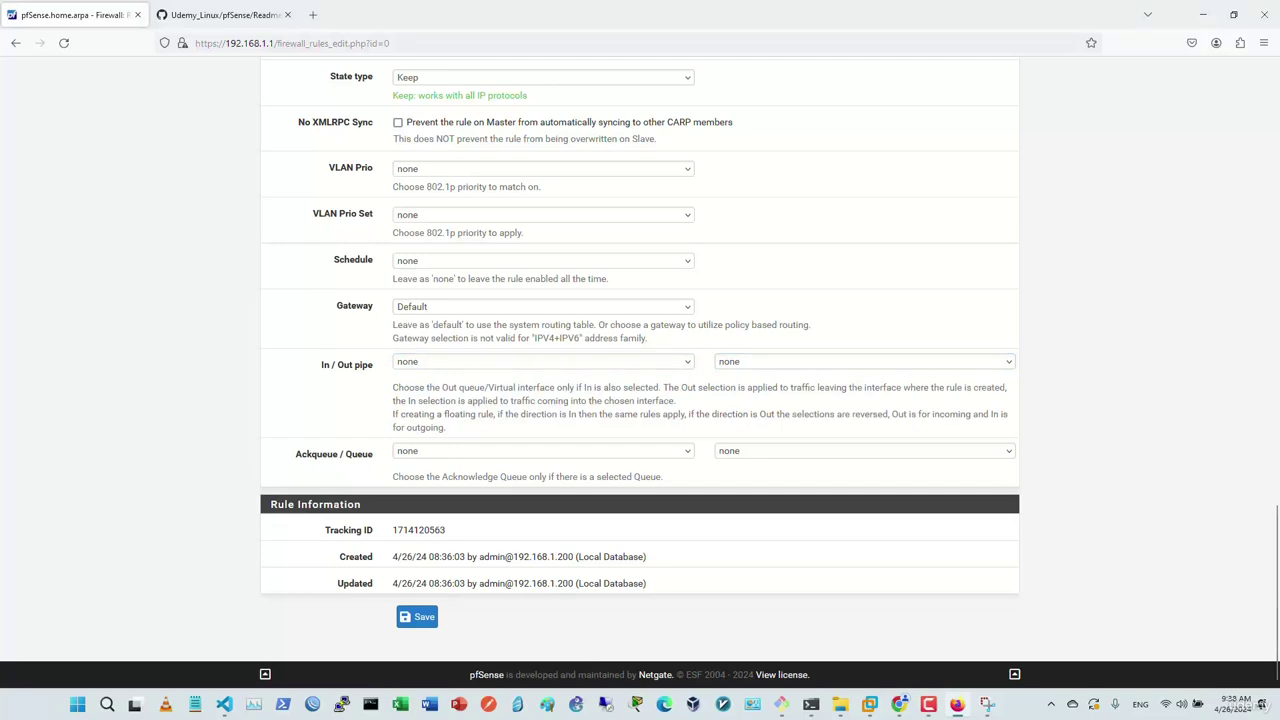
Step: Open the traffic shaper limiters in a separate browser tab, enable the Upload_20Mbps limiter and its children, and save it
key(ctrl+Home)
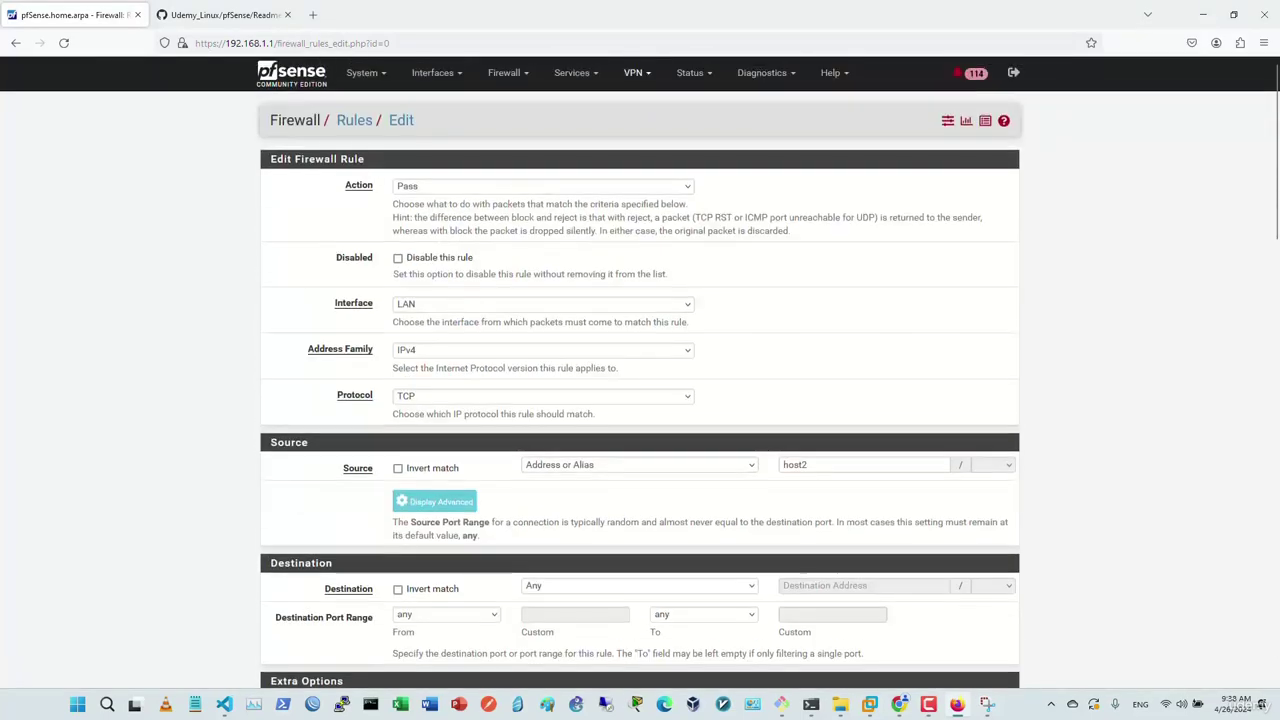
click(504, 72)
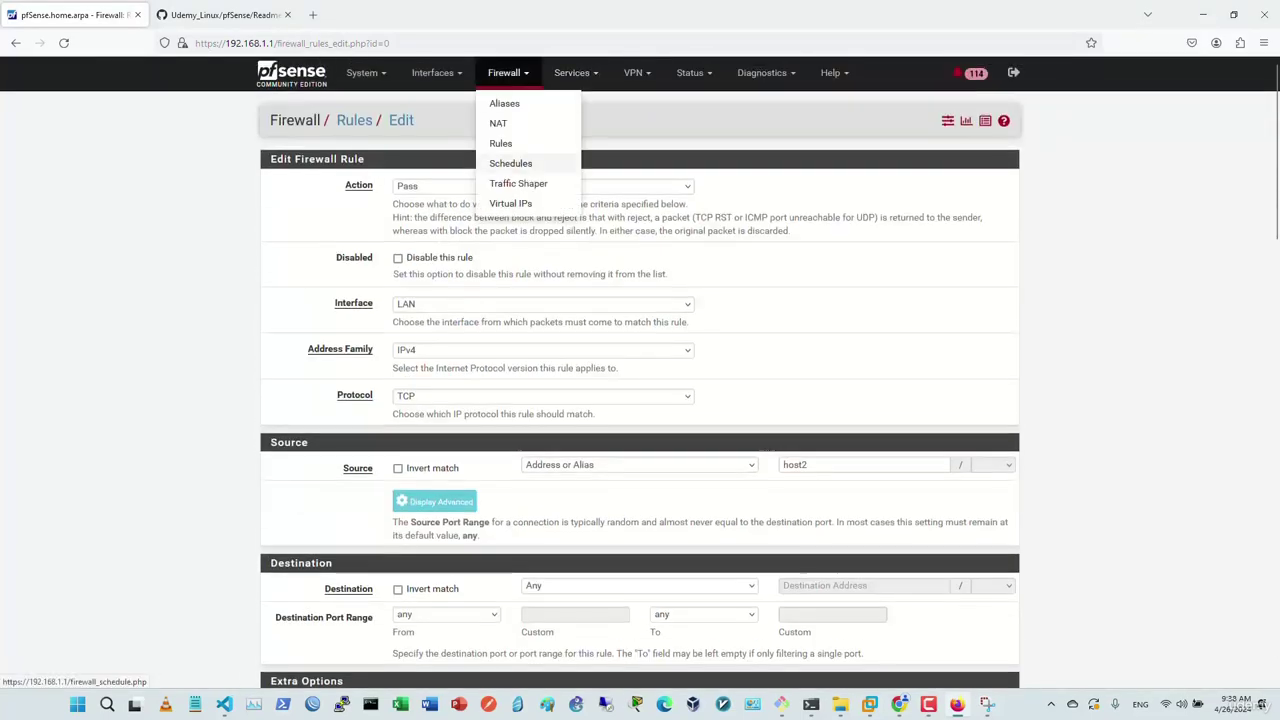
right_click(535, 184)
click(572, 194)
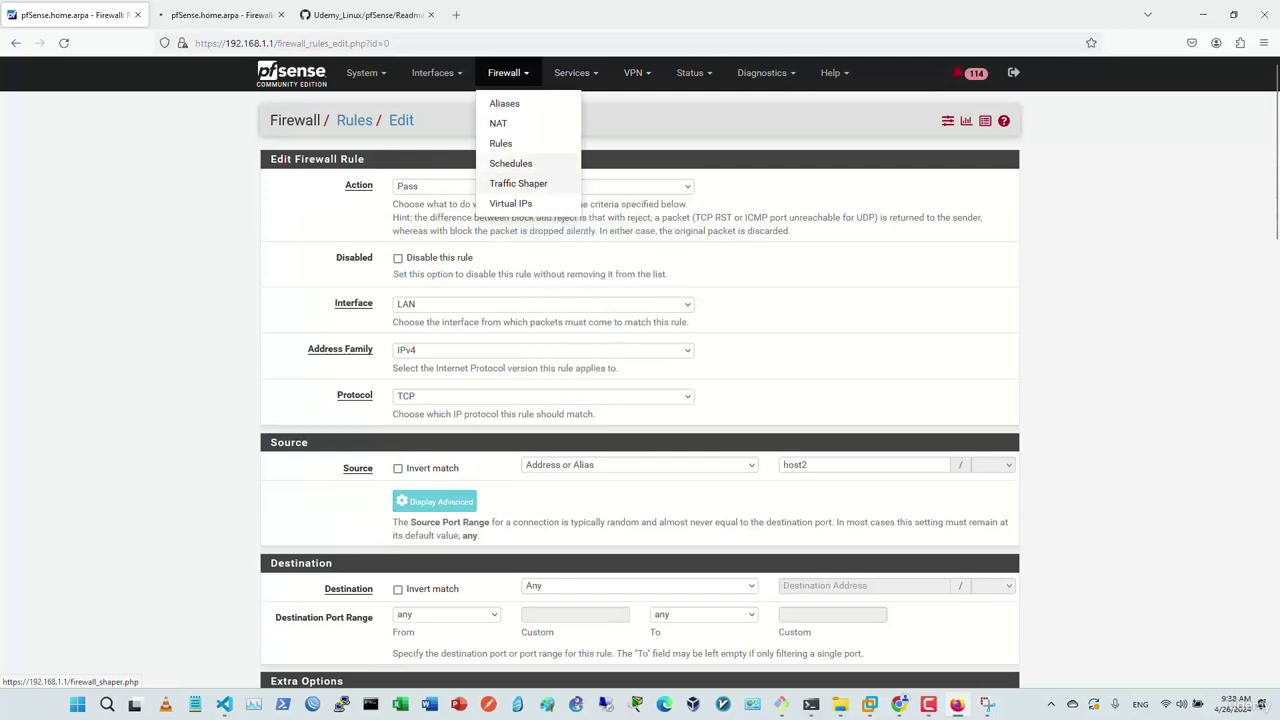
key(ctrl+Tab)
click(431, 164)
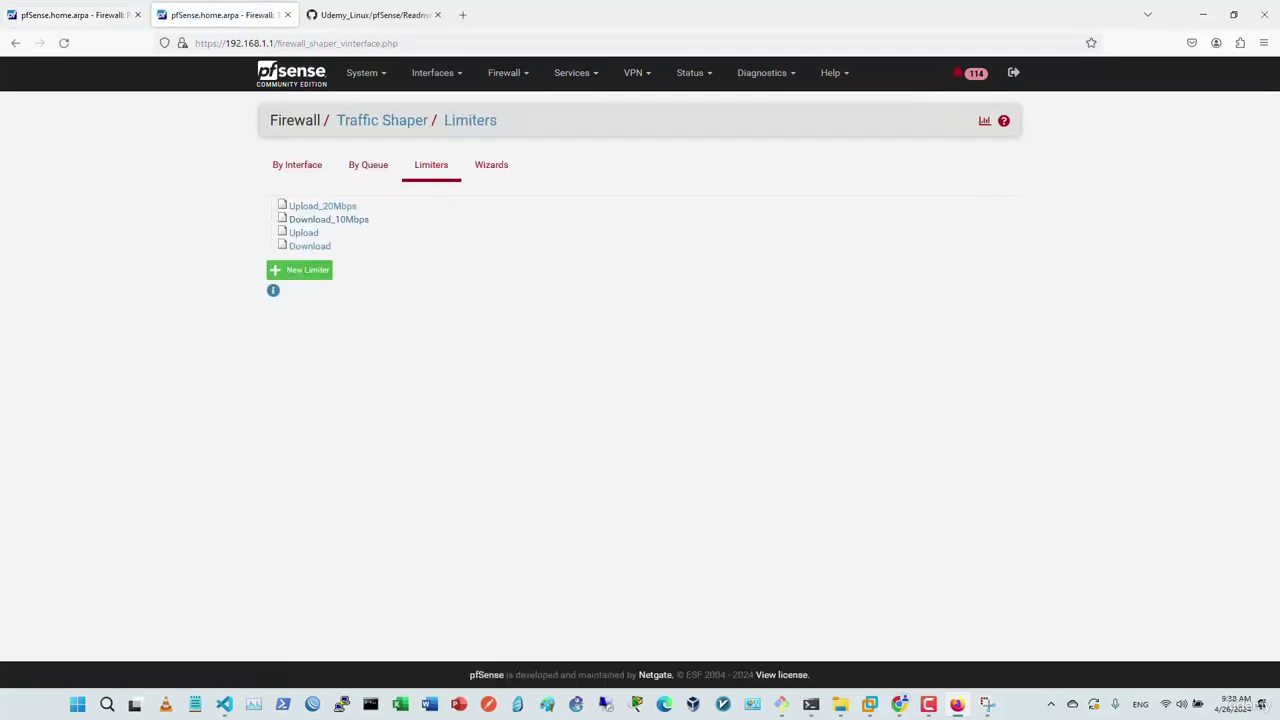
click(322, 206)
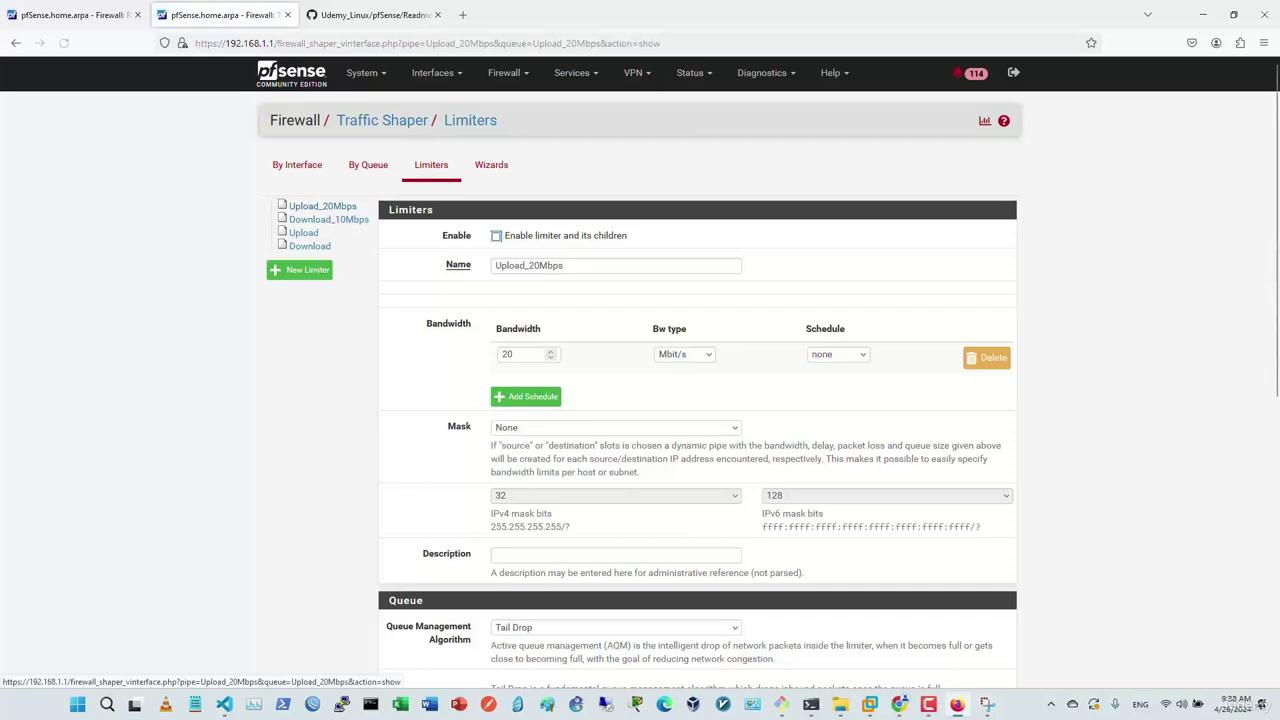
click(496, 235)
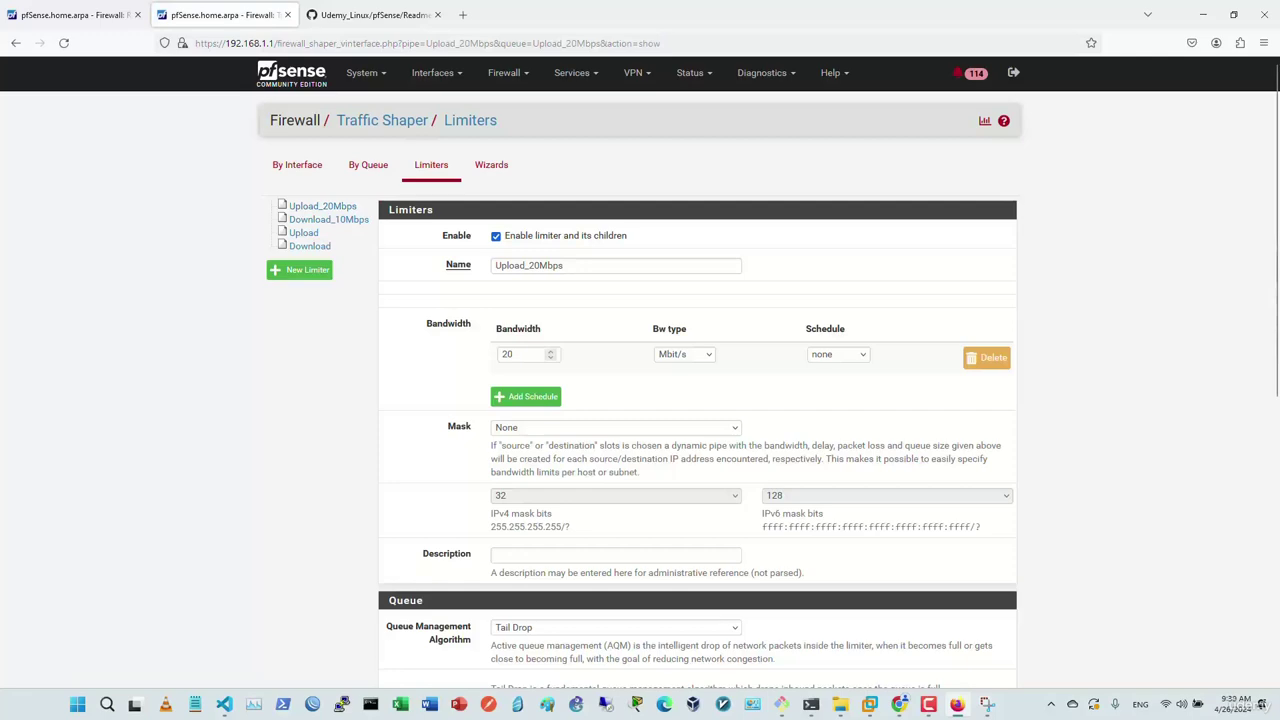
scroll(640, 400, down, 5)
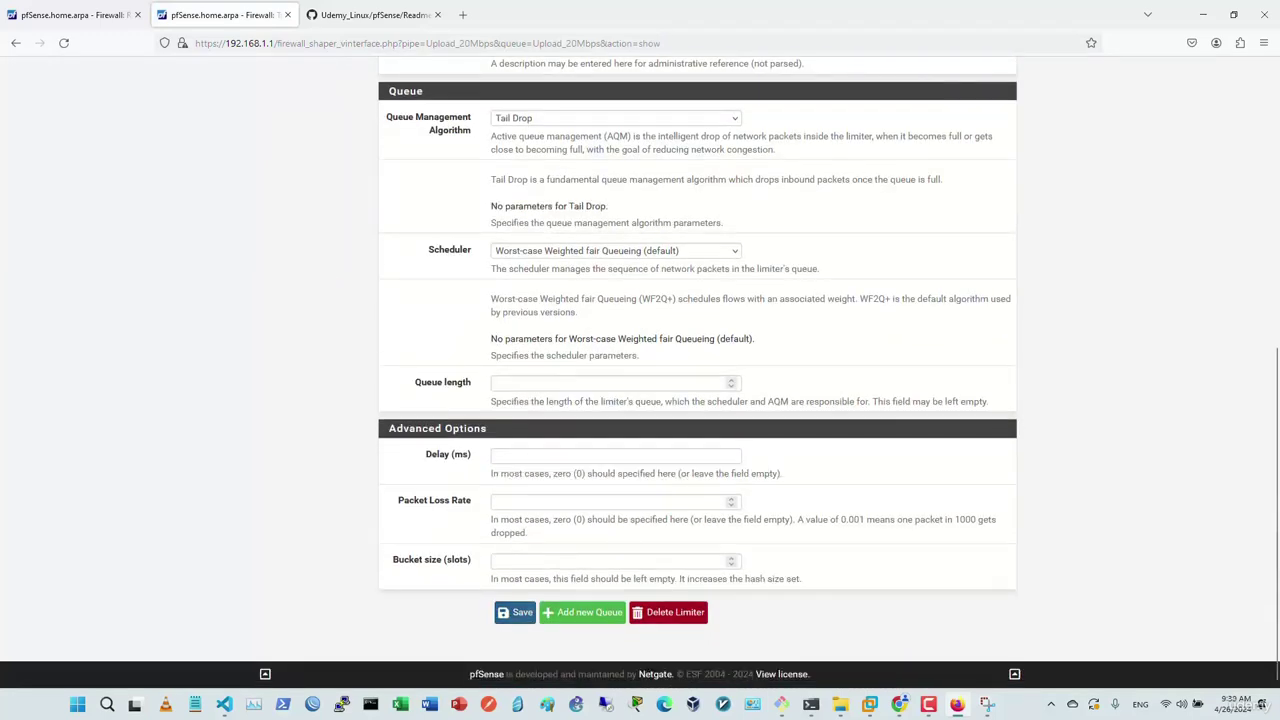
click(515, 612)
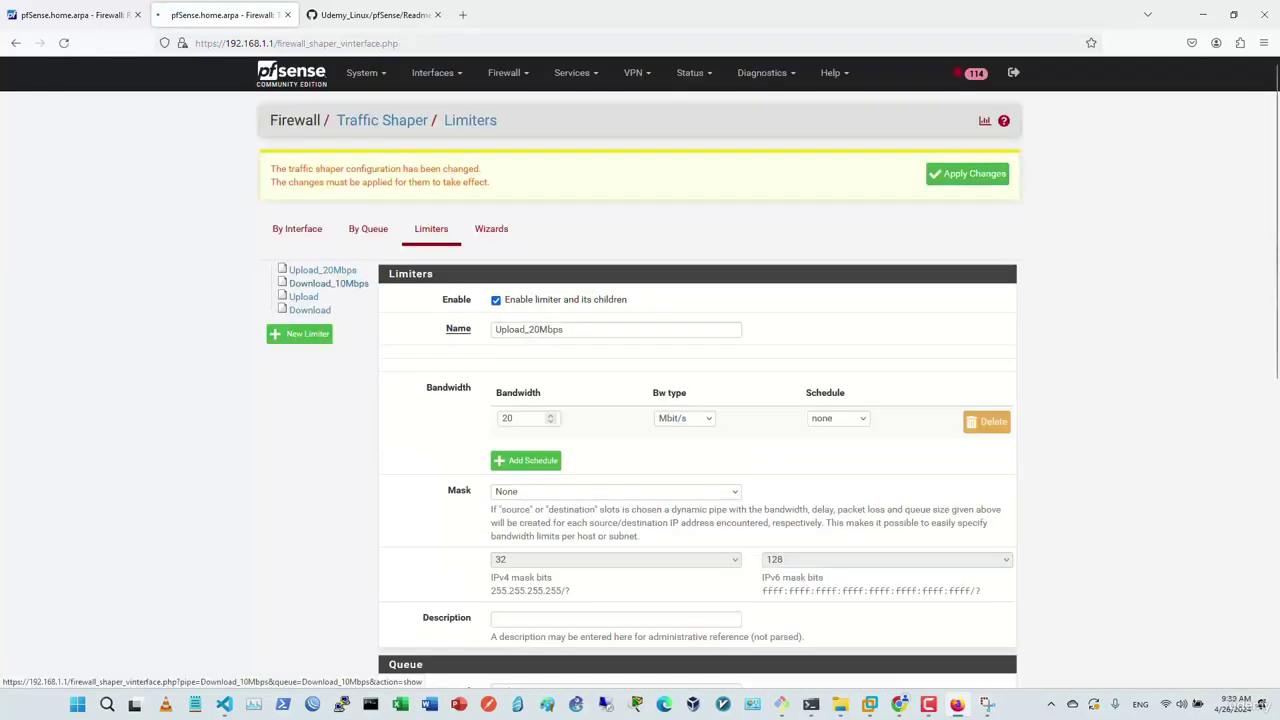
Step: Enable the Download_10Mbps limiter and its children, save it, and apply the traffic shaper changes
click(323, 283)
click(496, 300)
scroll(496, 300, down, 6)
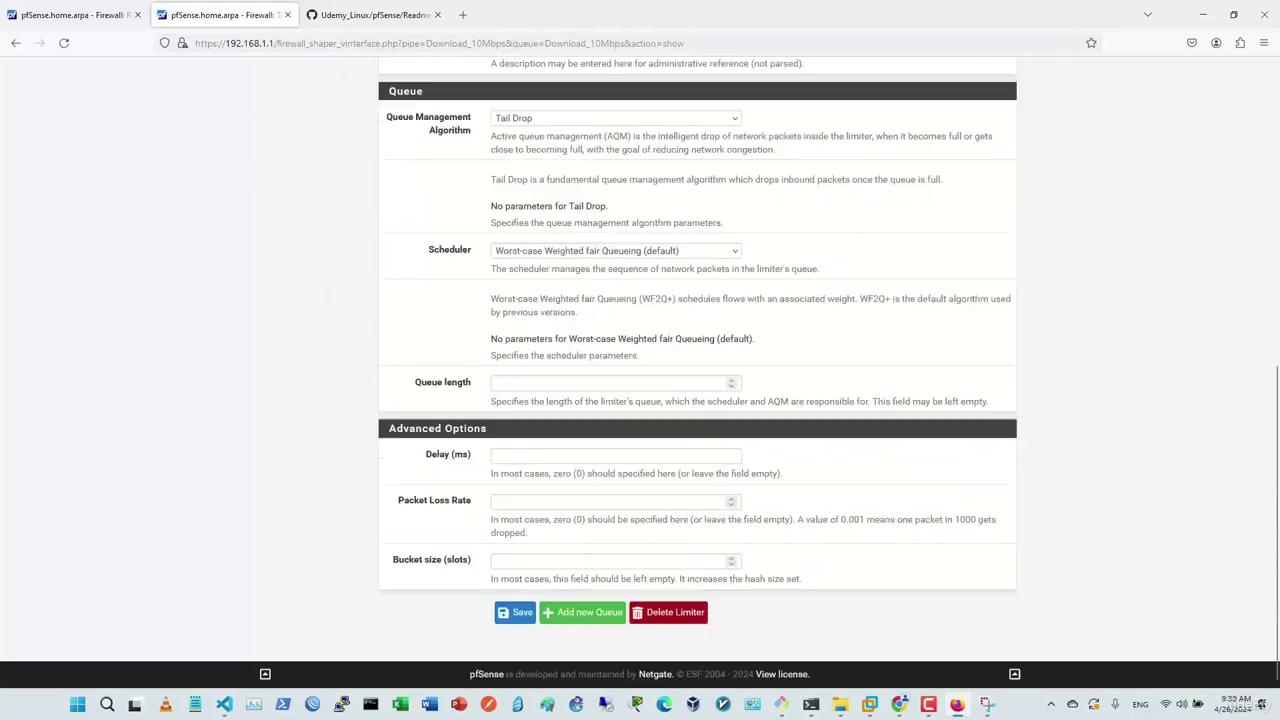
click(515, 612)
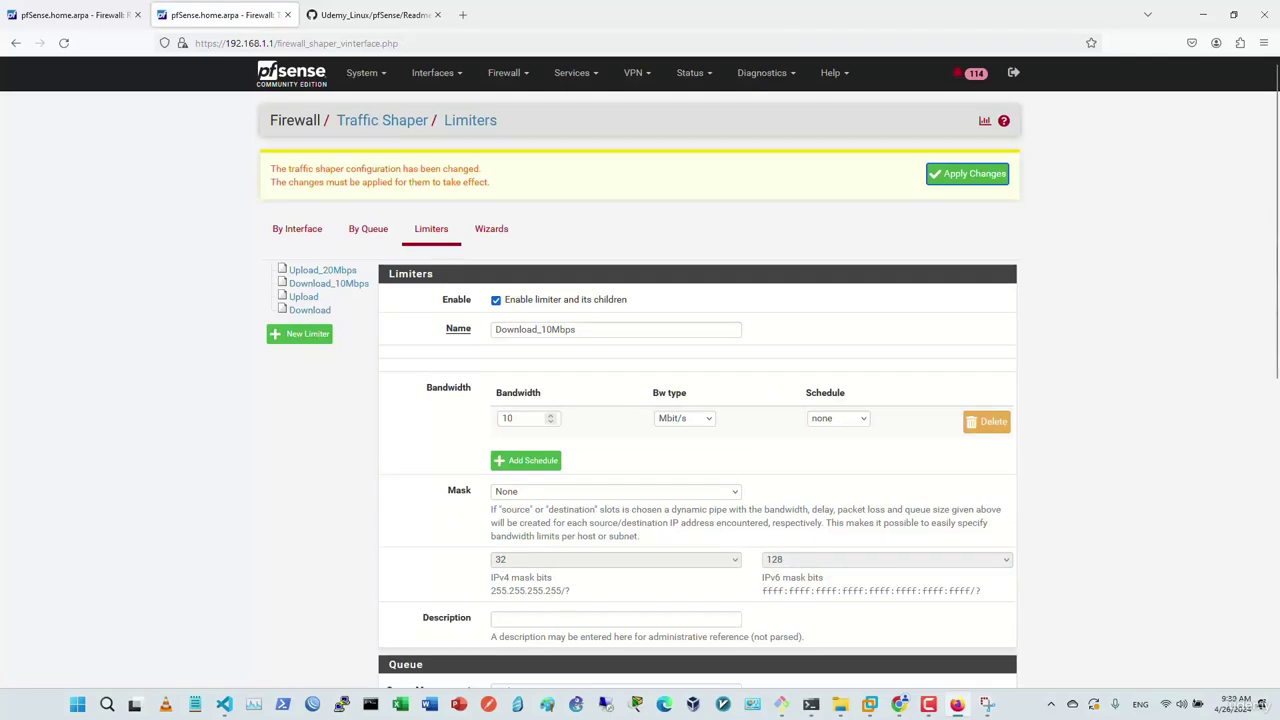
click(967, 173)
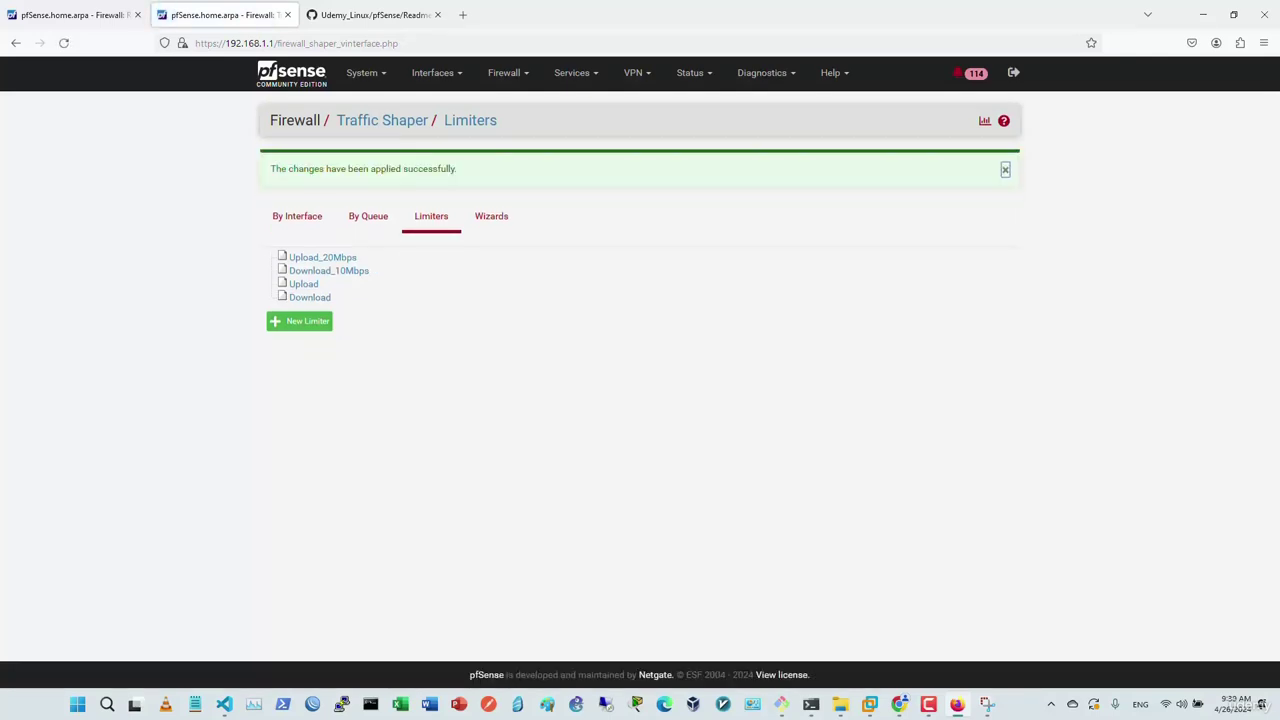
Step: Return to the host2 firewall rule, reload it, and show its advanced options down to the In / Out pipe setting
click(70, 15)
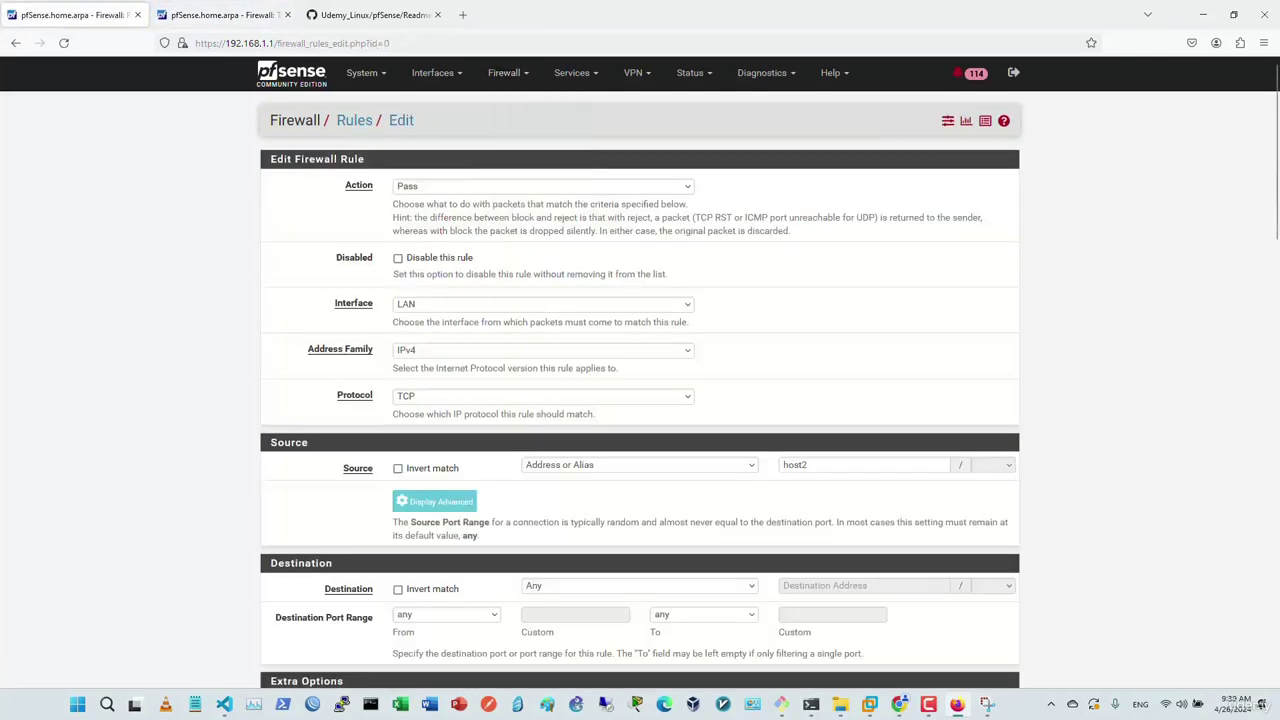
key(F5)
scroll(640, 380, down, 4)
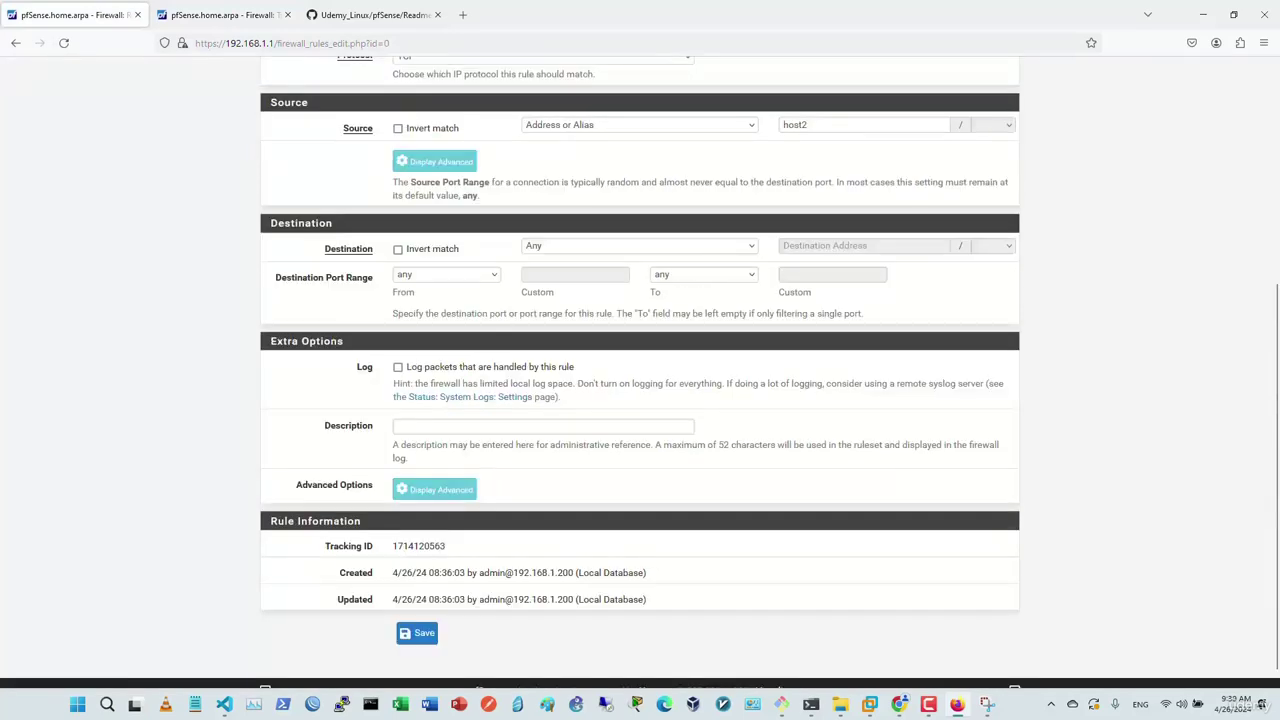
scroll(640, 380, up, 3)
scroll(640, 380, down, 3)
click(435, 472)
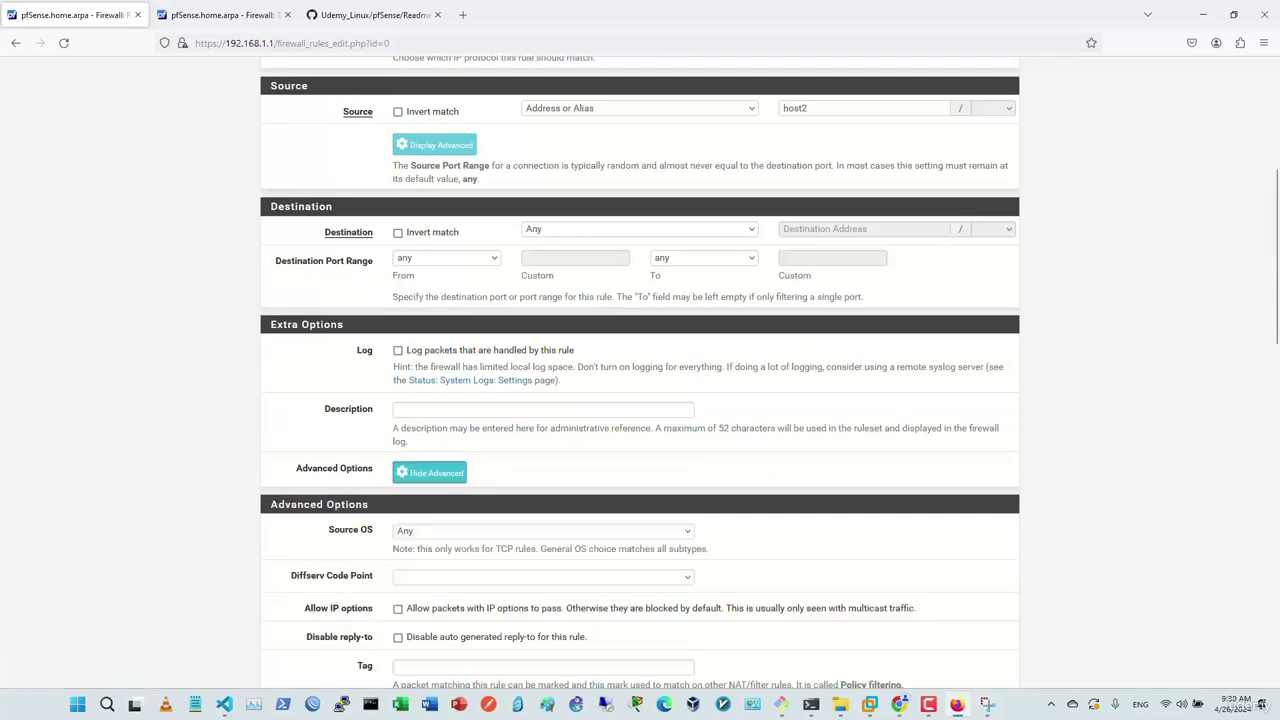
scroll(435, 472, down, 10)
scroll(640, 380, down, 3)
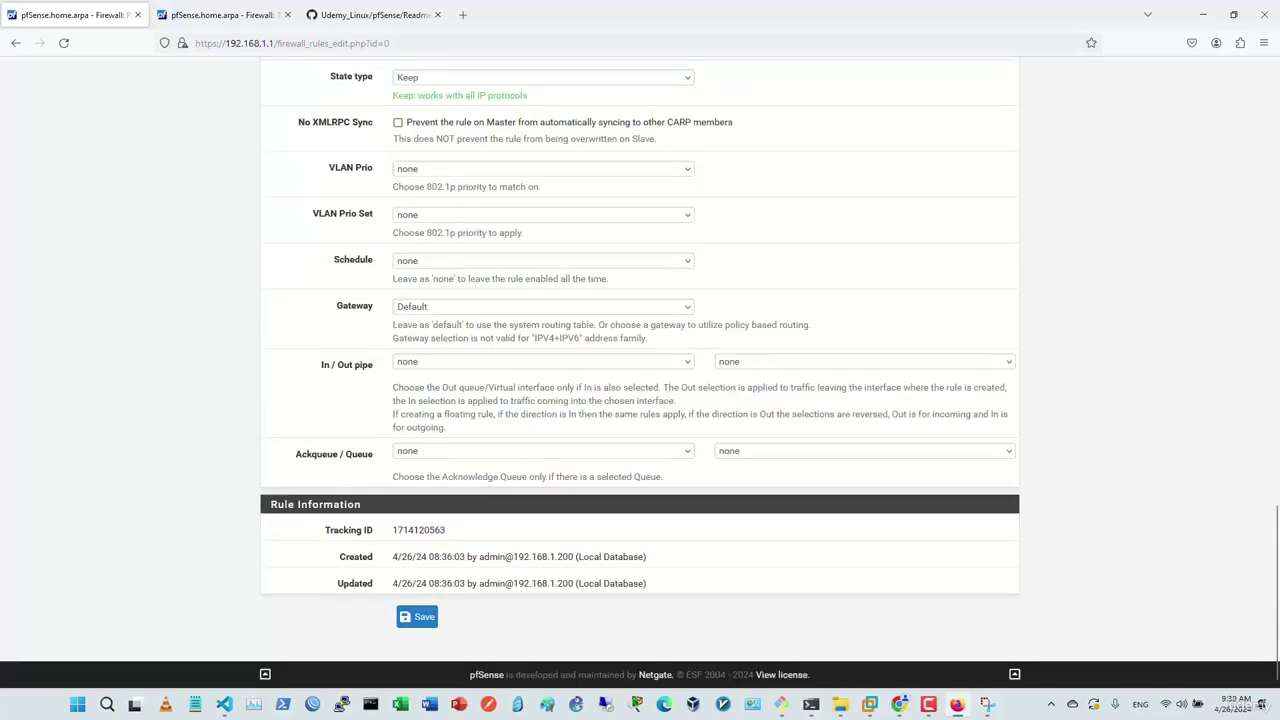
Step: Set the host2 rule's In pipe to Upload_20Mbps and Out pipe to Download_10Mbps, save it, and apply the firewall changes
click(540, 361)
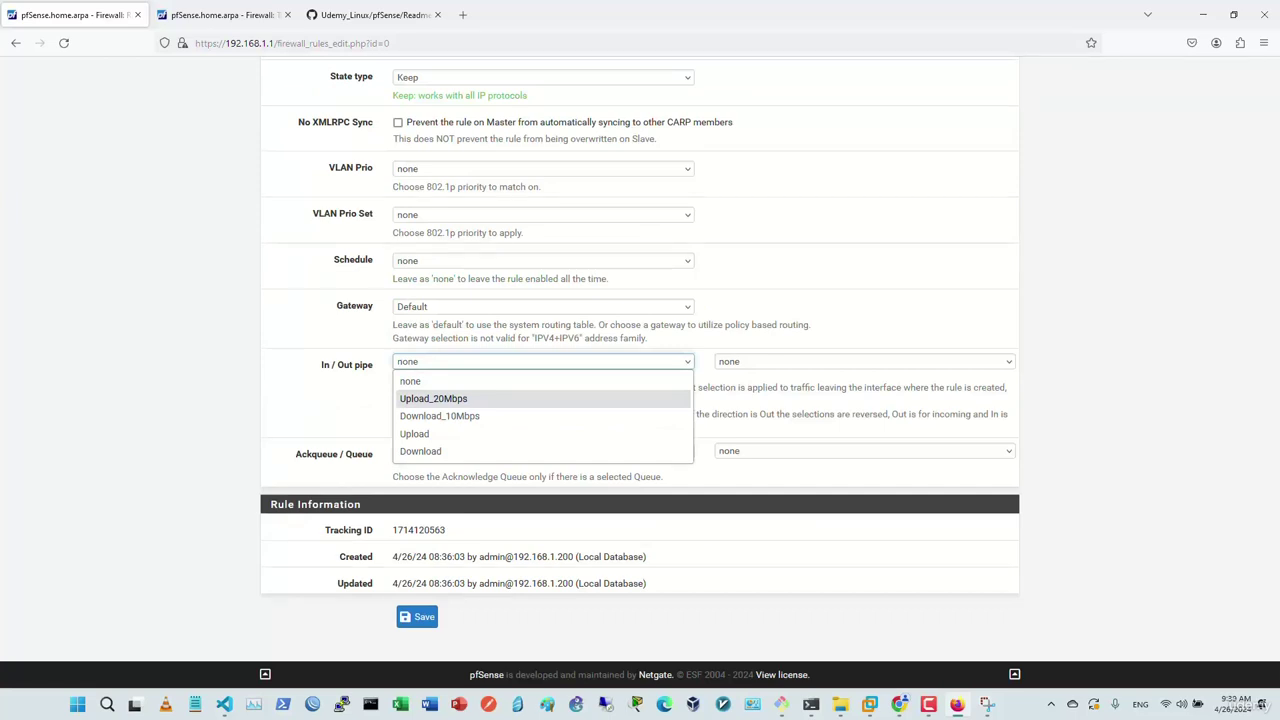
click(433, 398)
click(864, 361)
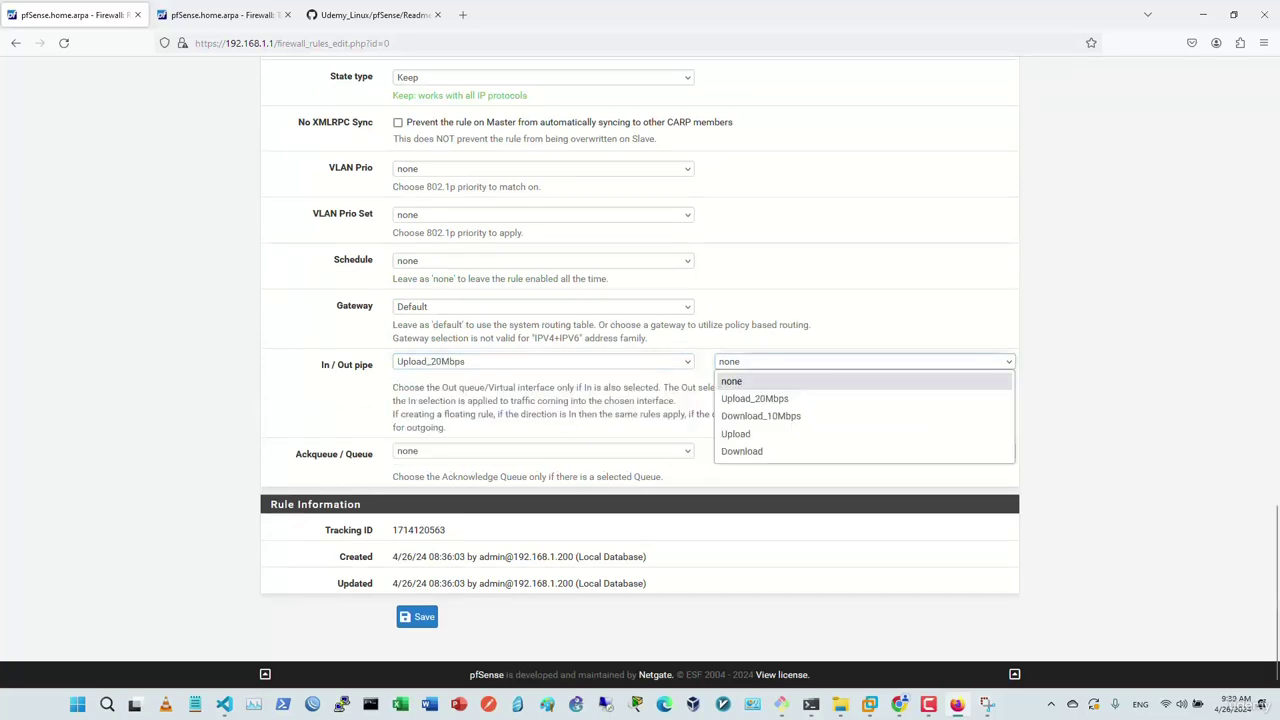
key(Down)
key(Down)
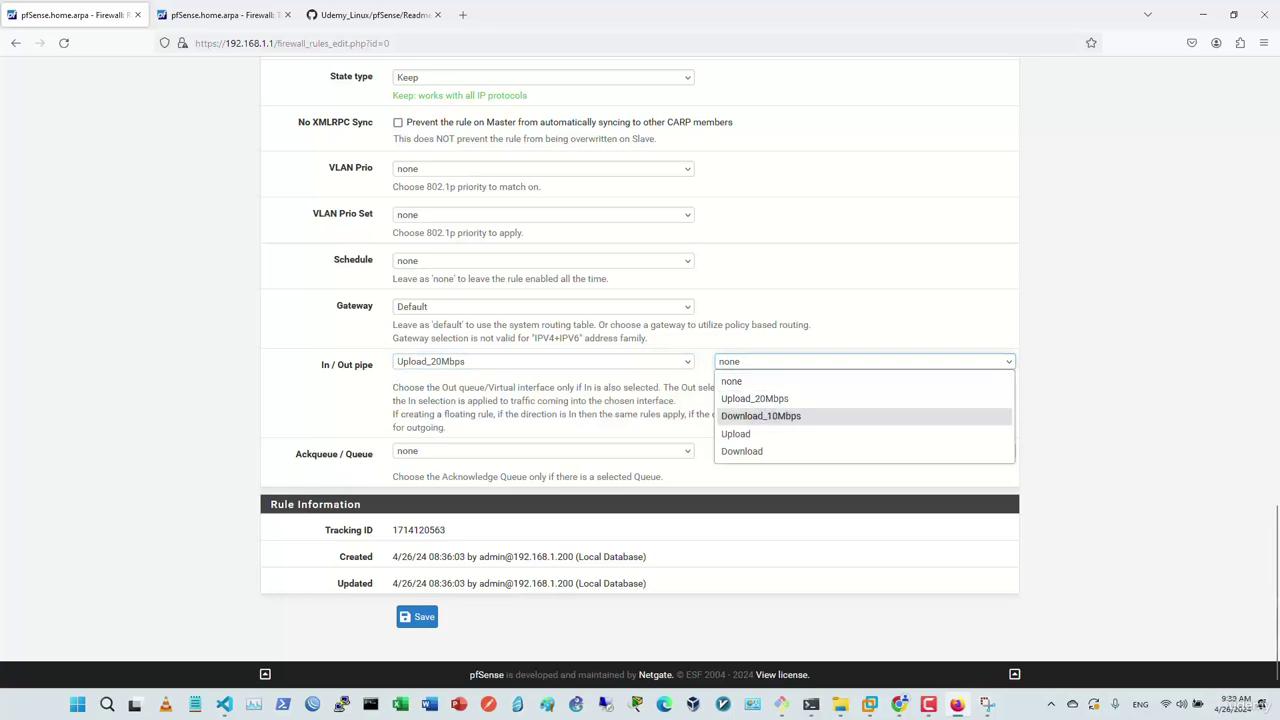
key(Return)
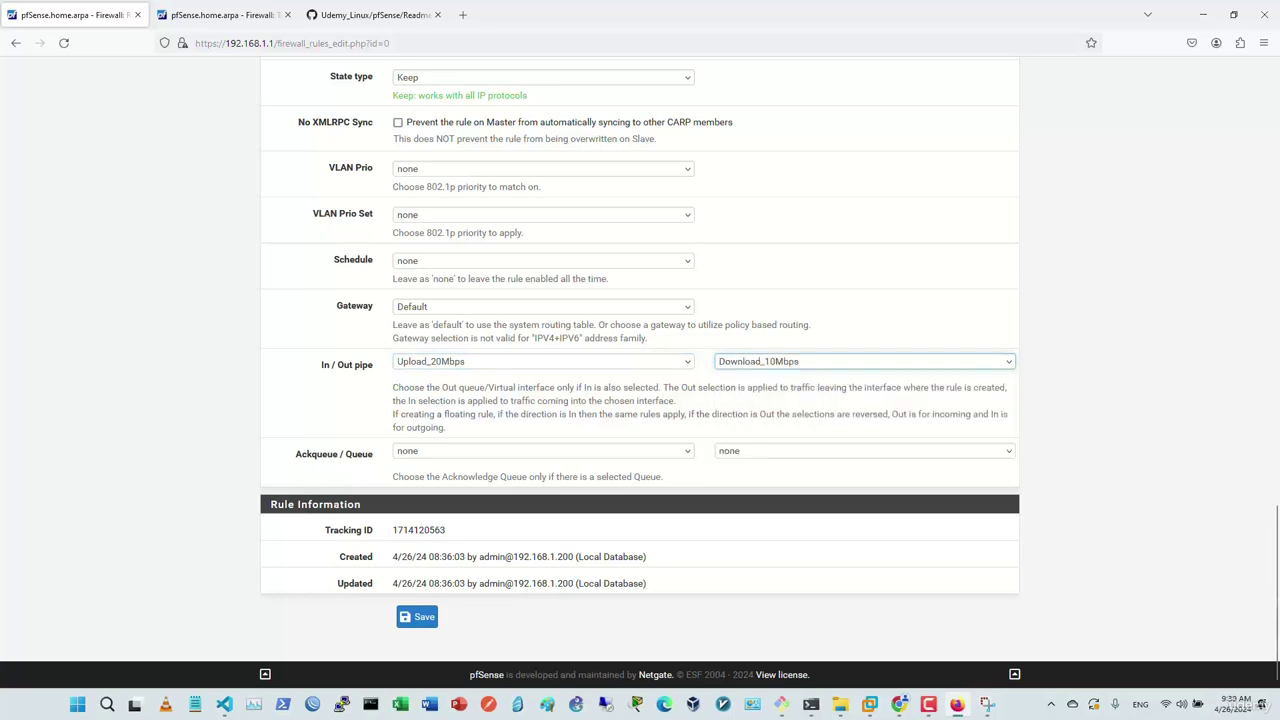
click(417, 616)
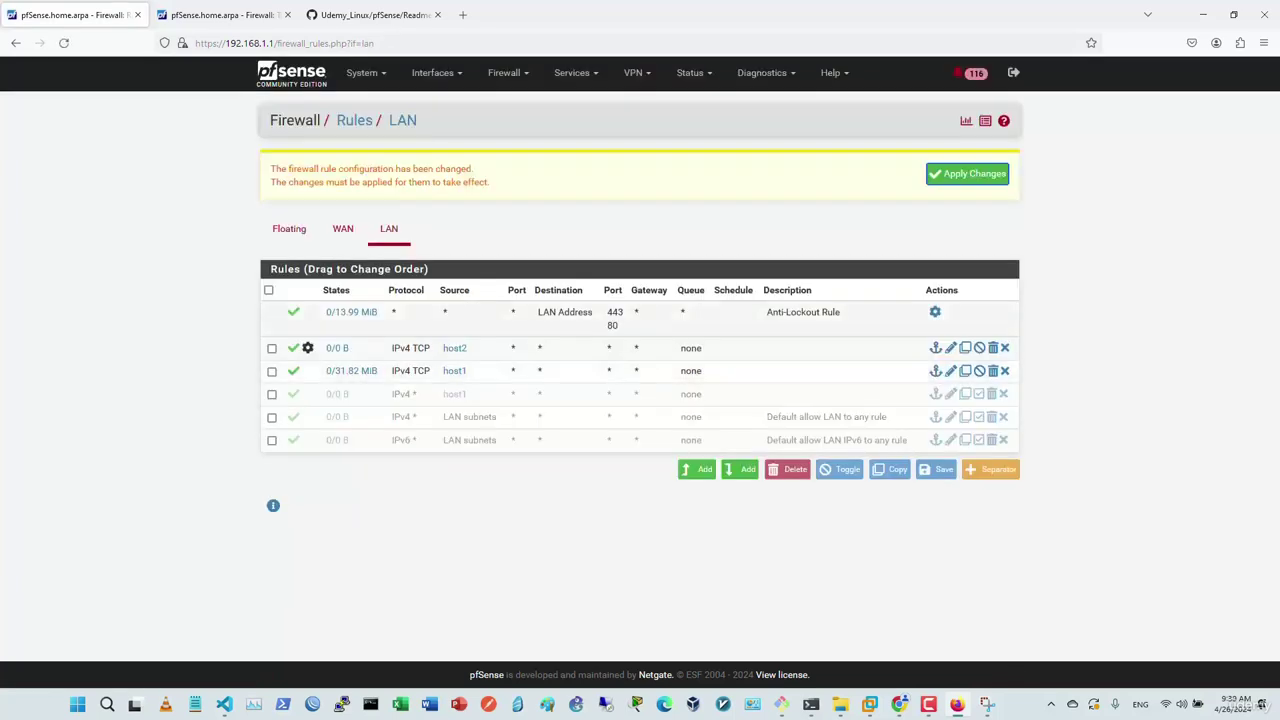
key(Return)
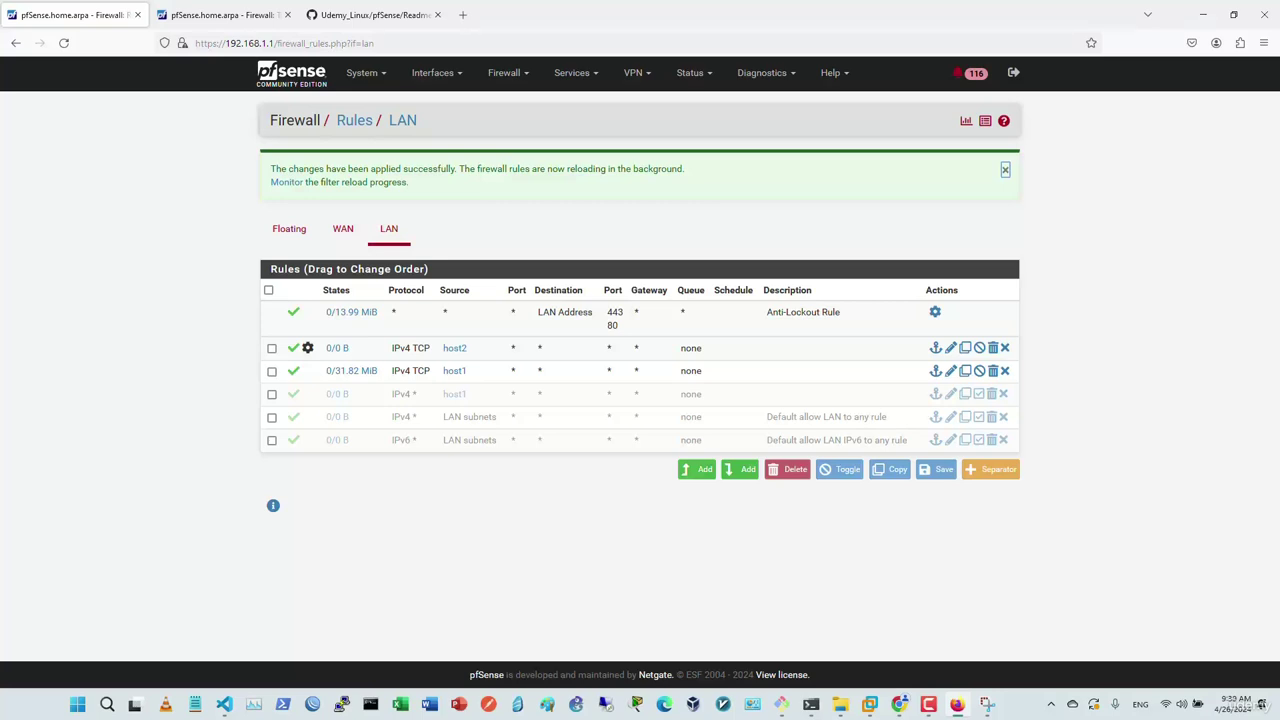
Step: Review the firewall's IP aliases and the traffic shaper's list of limiters
click(504, 72)
click(520, 104)
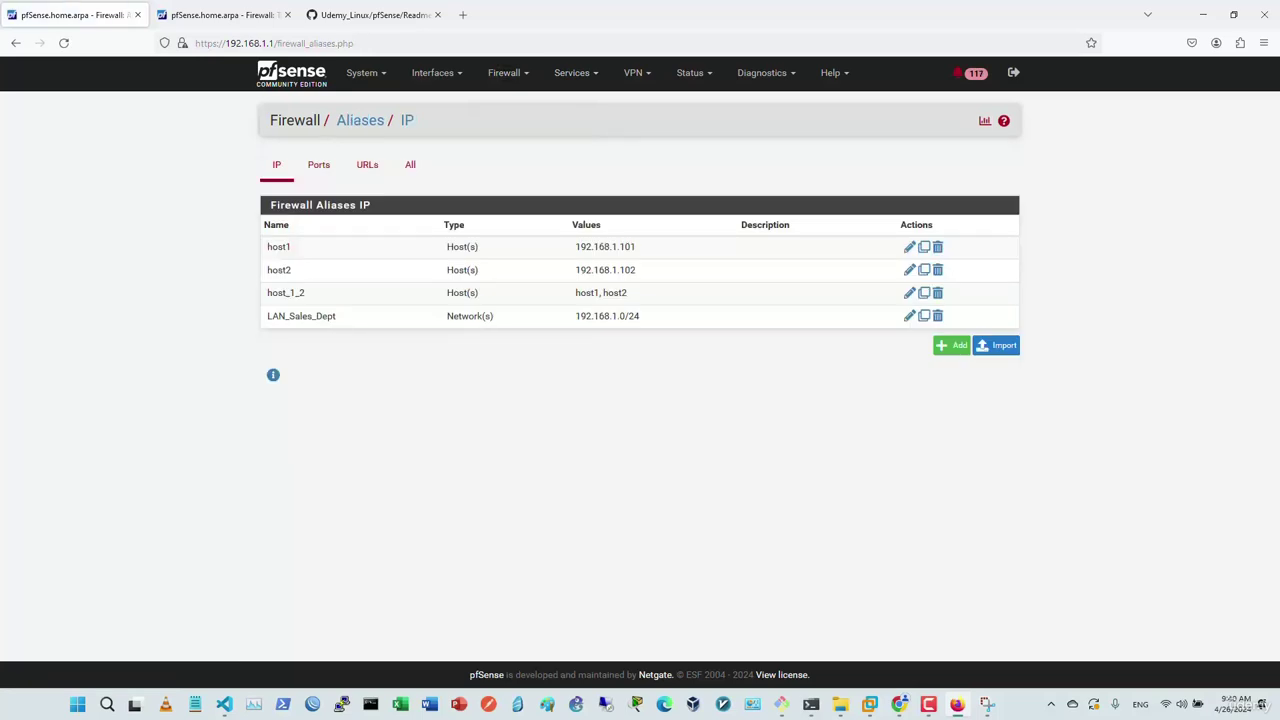
click(504, 72)
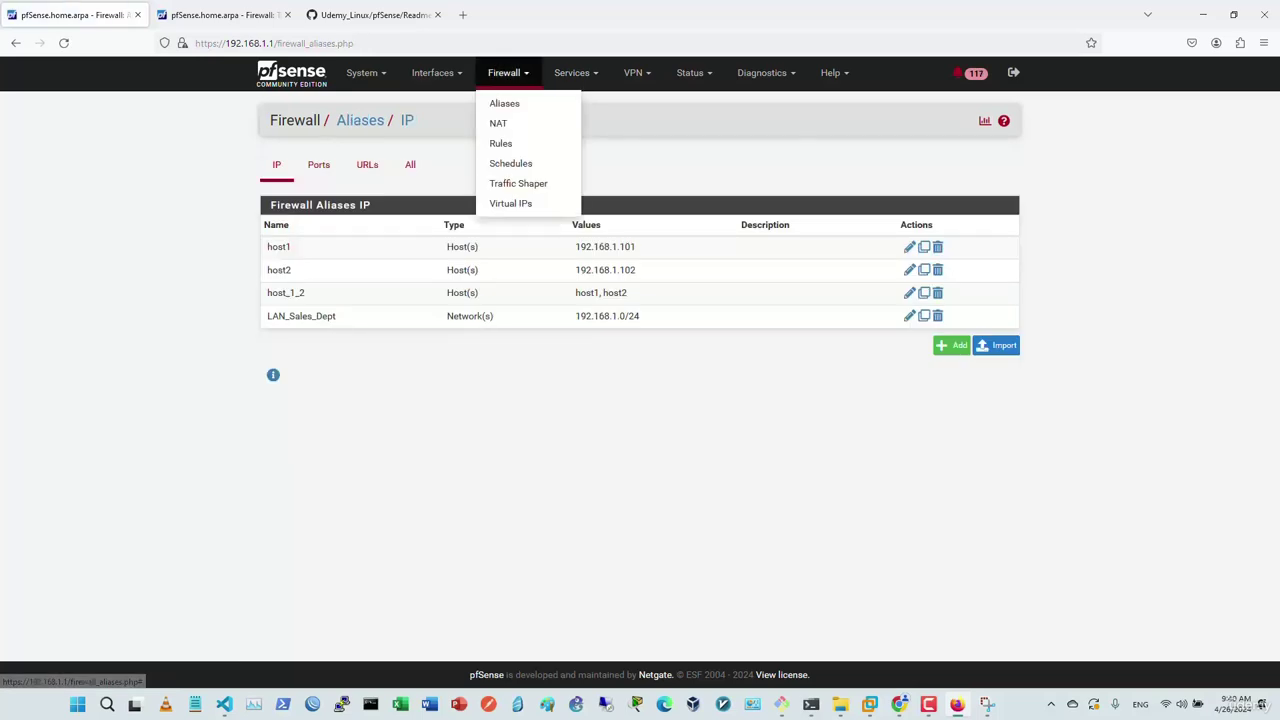
click(550, 184)
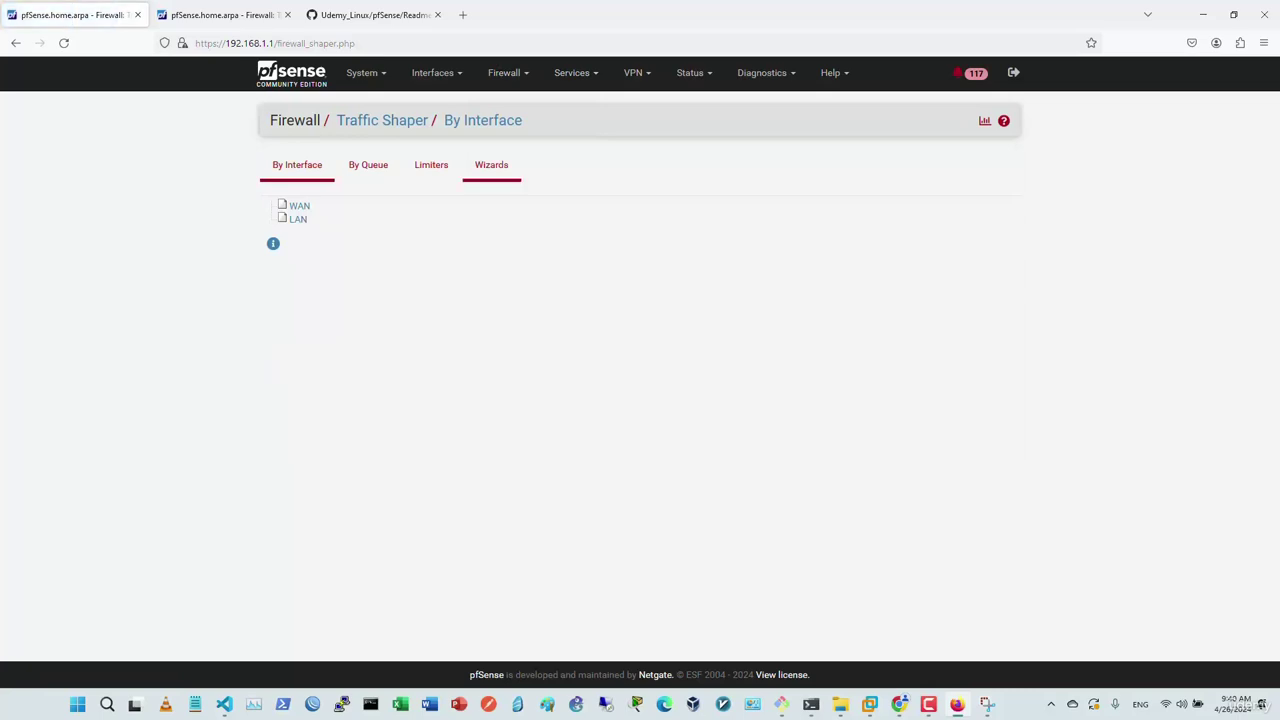
click(431, 165)
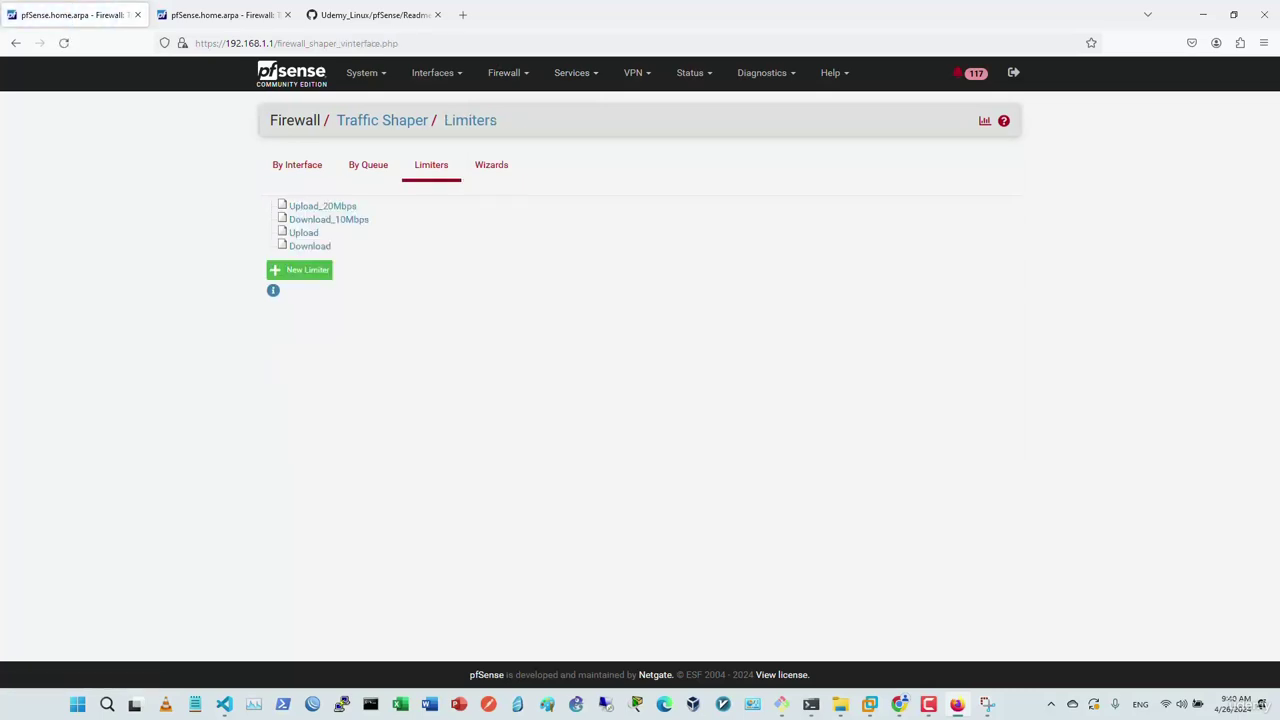
Step: Delete the IPv4 TCP rules for host1 and host2 from the LAN firewall rules
click(504, 72)
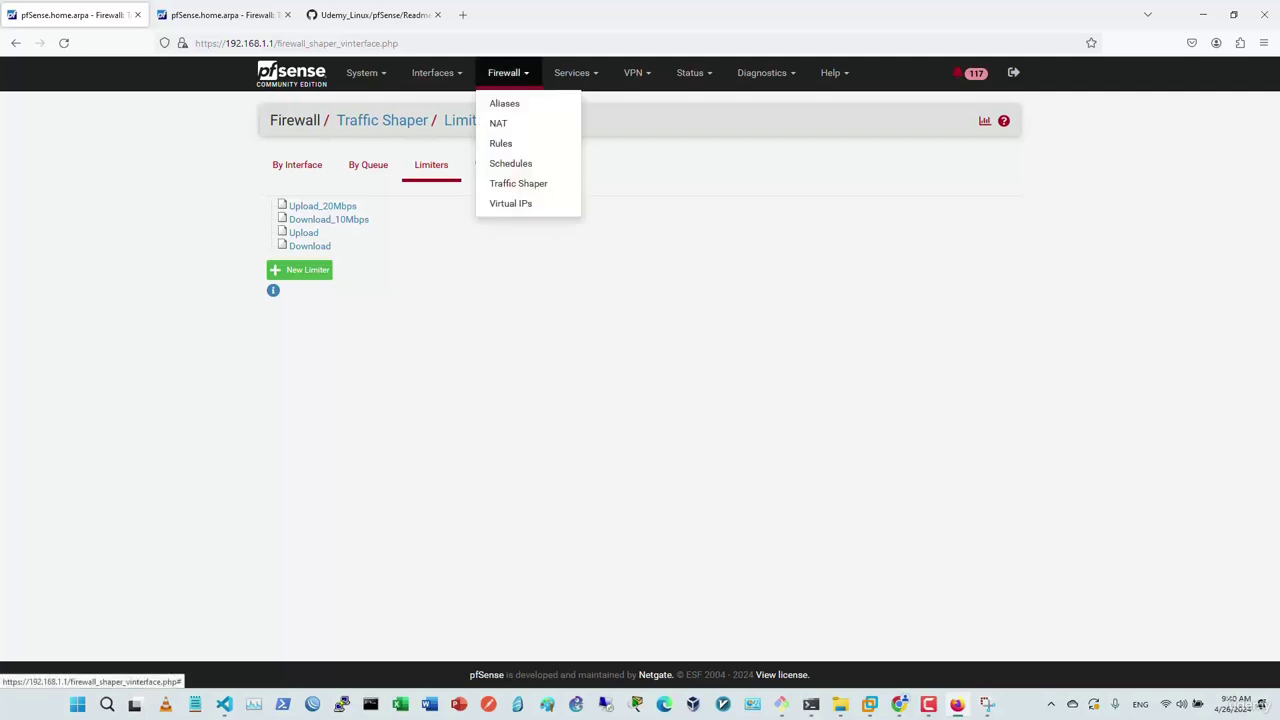
click(500, 143)
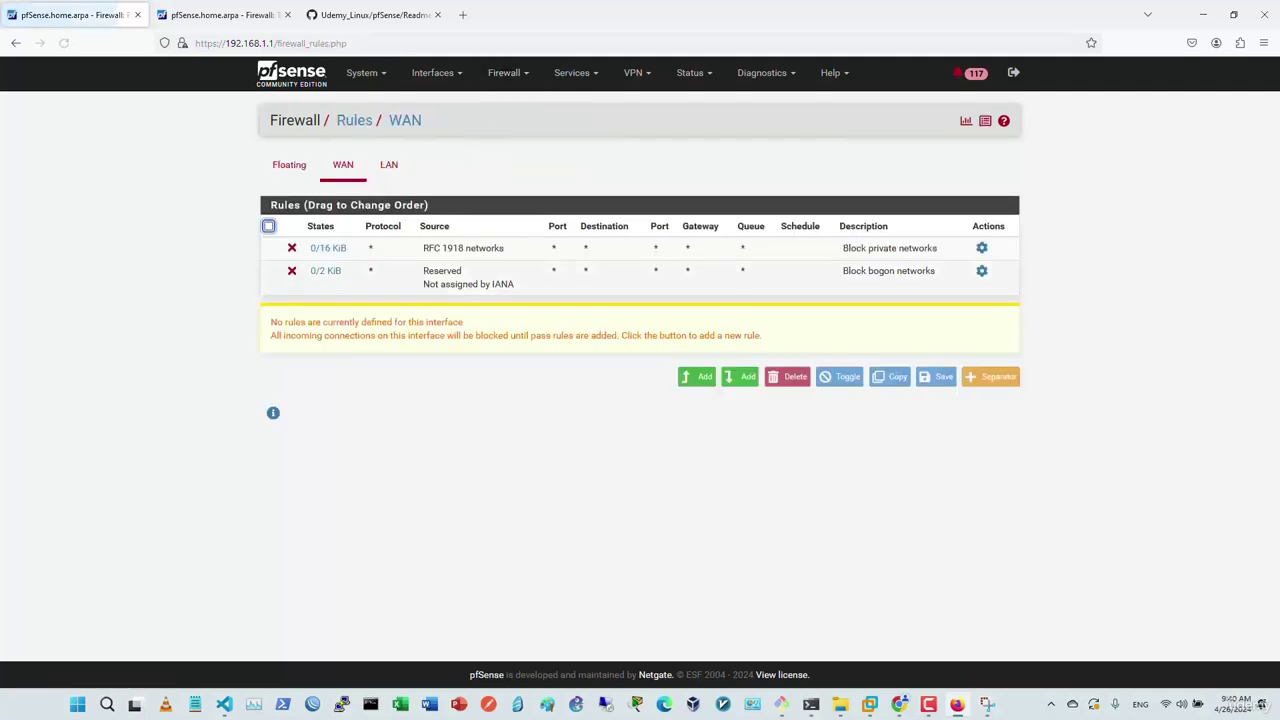
click(388, 165)
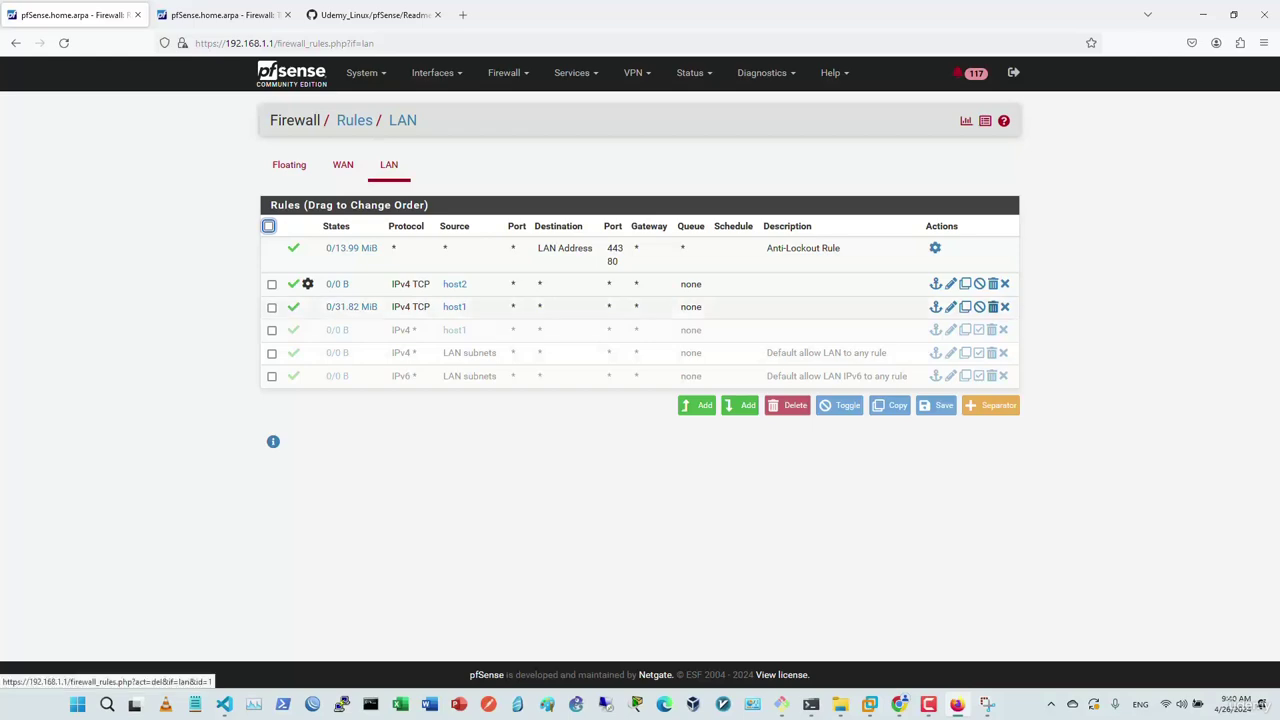
click(993, 307)
click(703, 394)
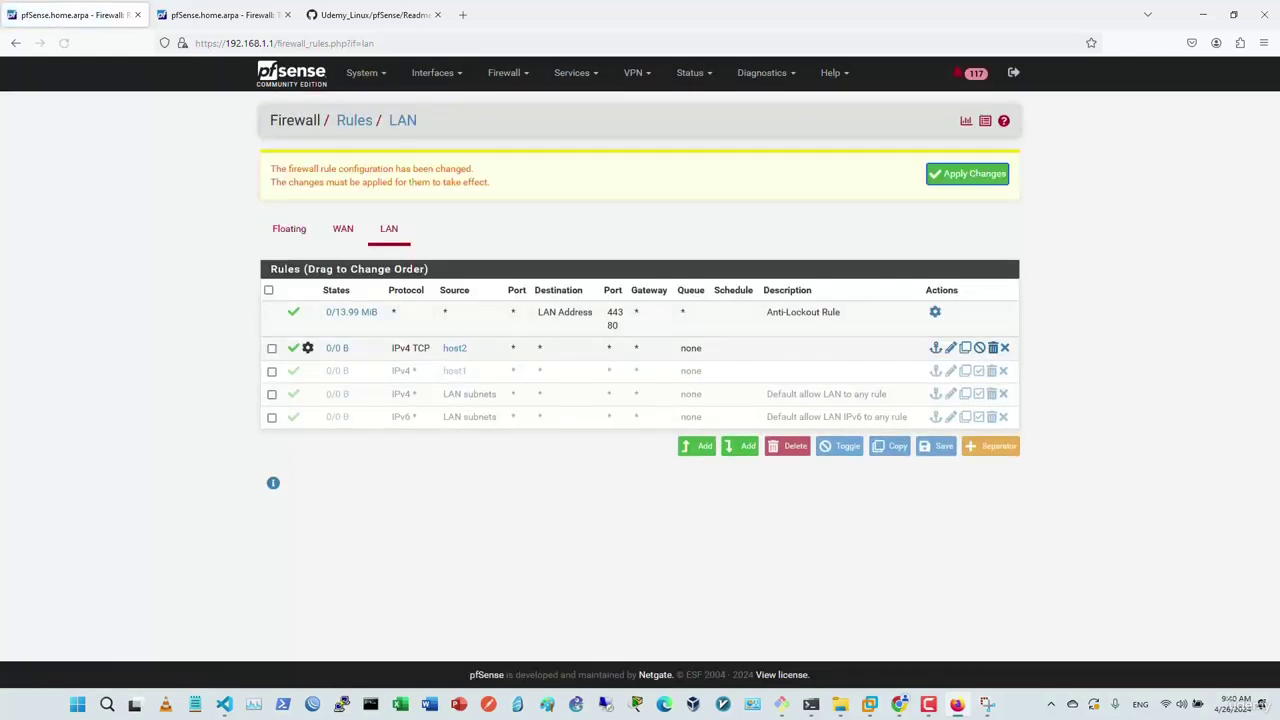
click(993, 347)
click(703, 406)
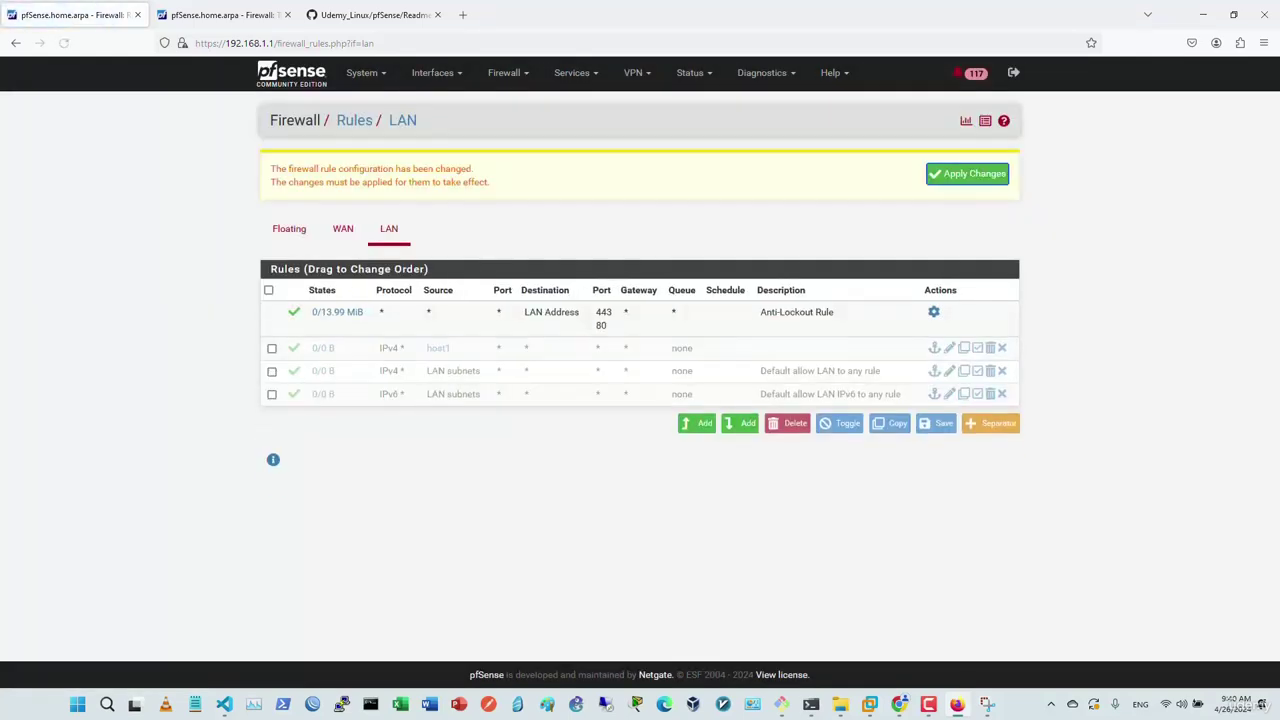
Step: Start a new pass rule at the beginning of the LAN rule list and set its protocol to Any
click(697, 423)
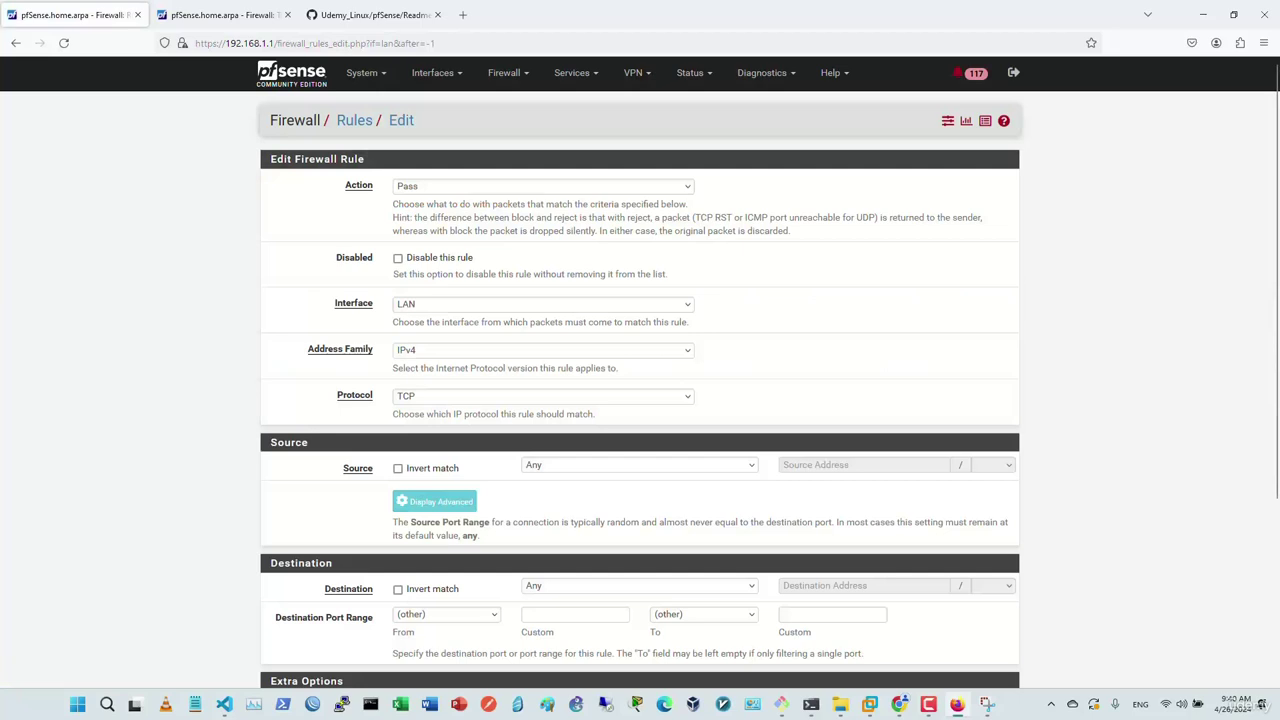
click(541, 396)
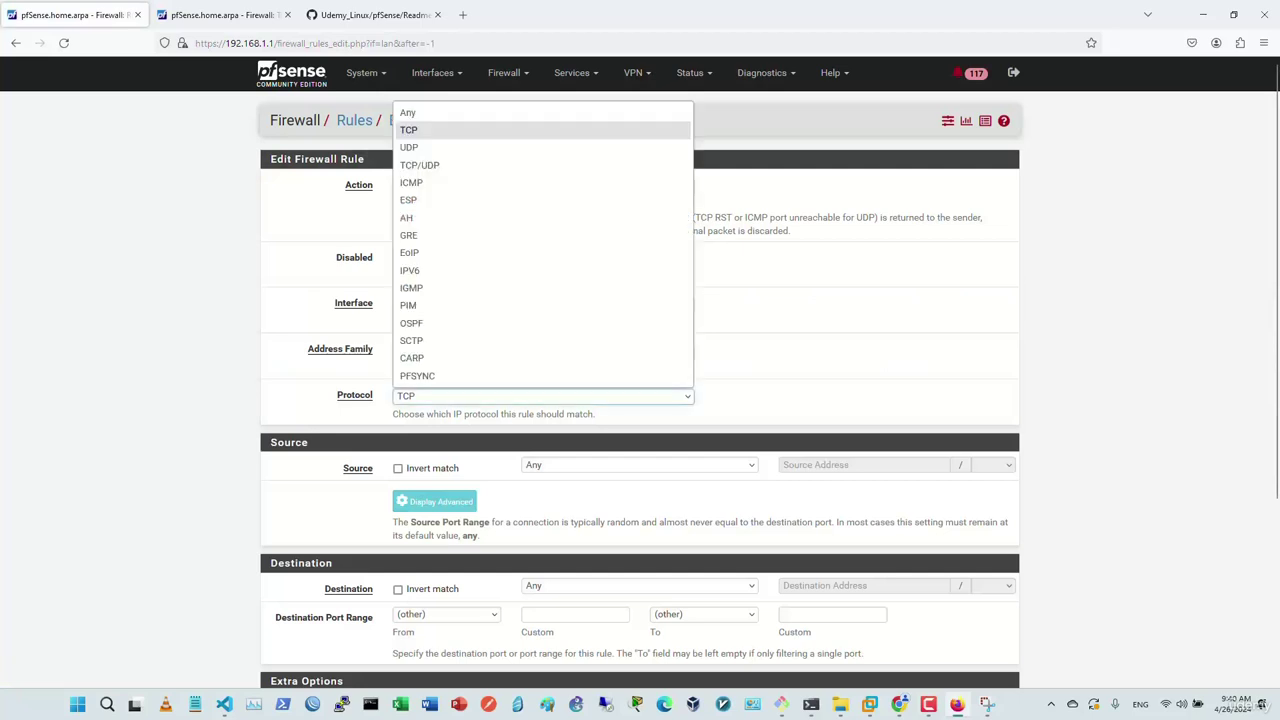
click(420, 112)
scroll(420, 112, down, 1)
scroll(640, 420, down, 1)
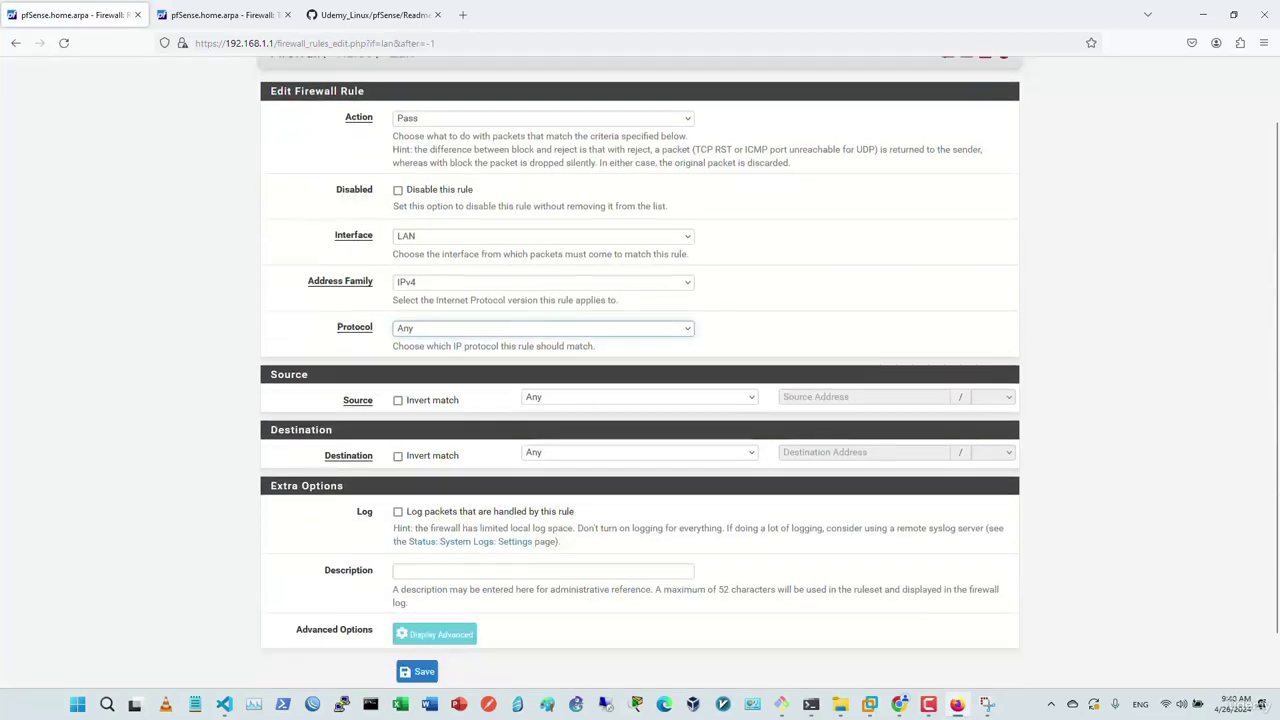
Step: Set the new LAN rule's source to the alias host_1_2
click(640, 397)
click(570, 431)
click(840, 397)
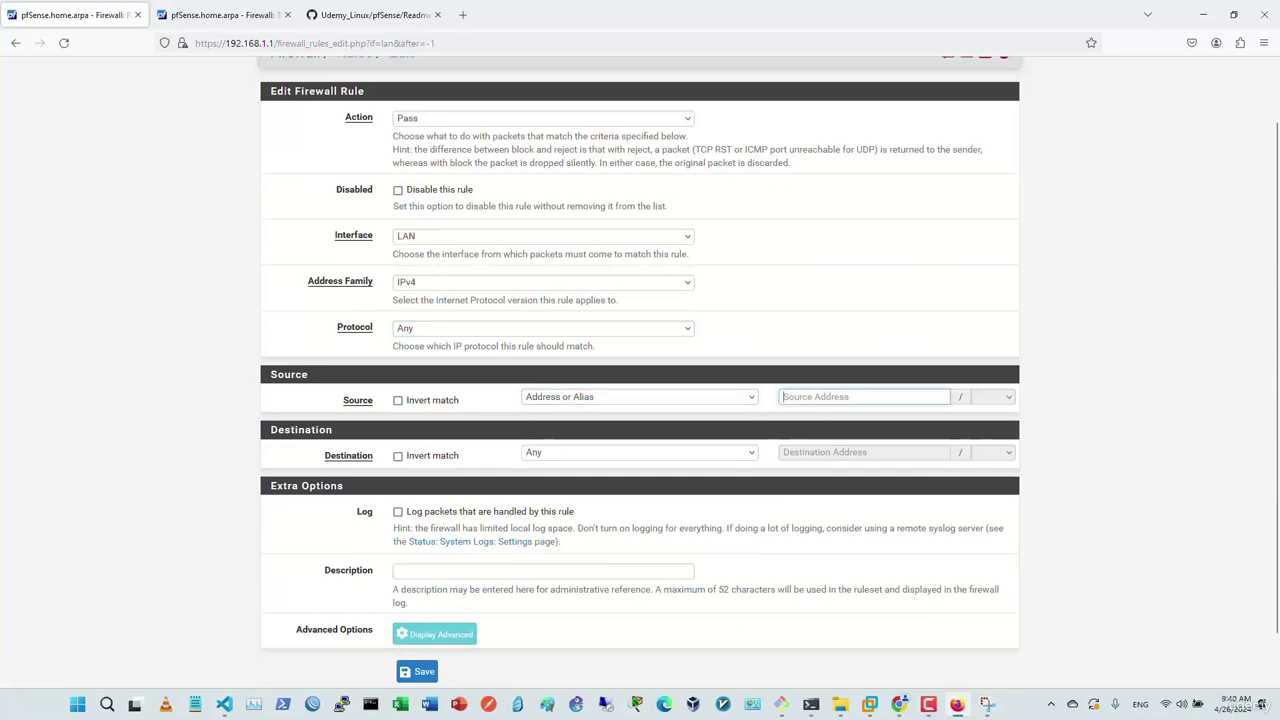
text(host_1)
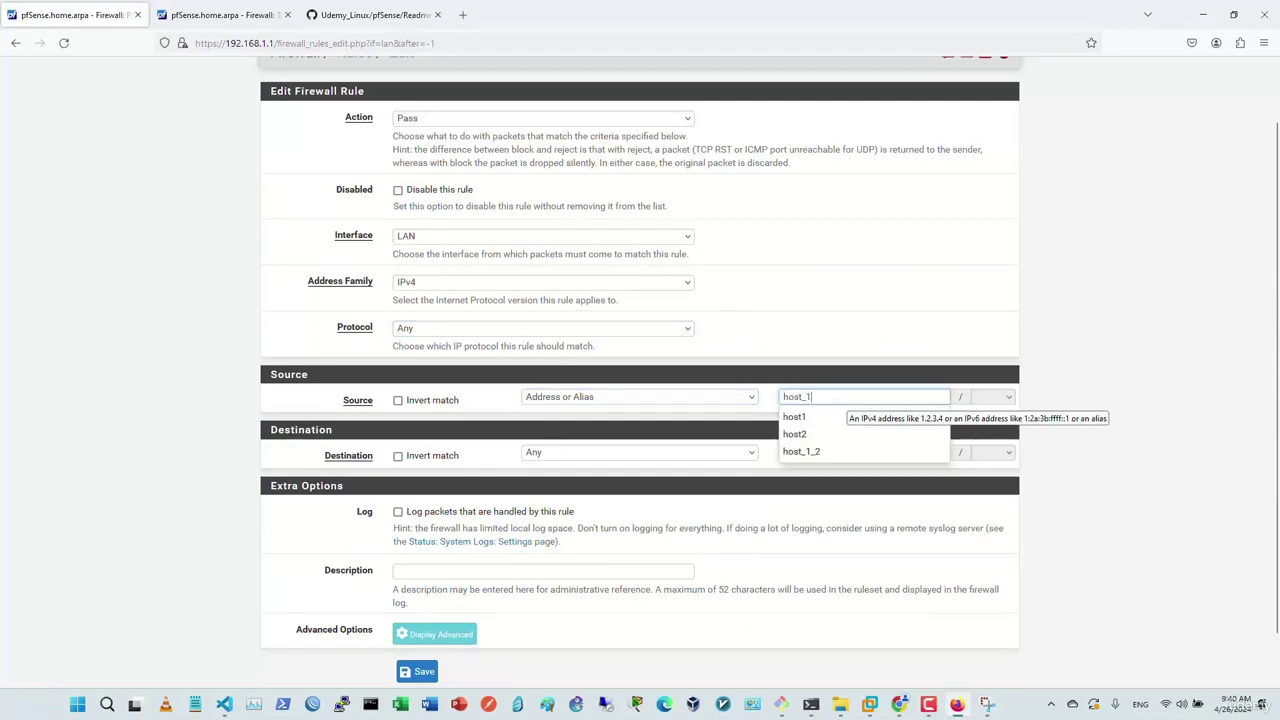
key(Down)
key(Return)
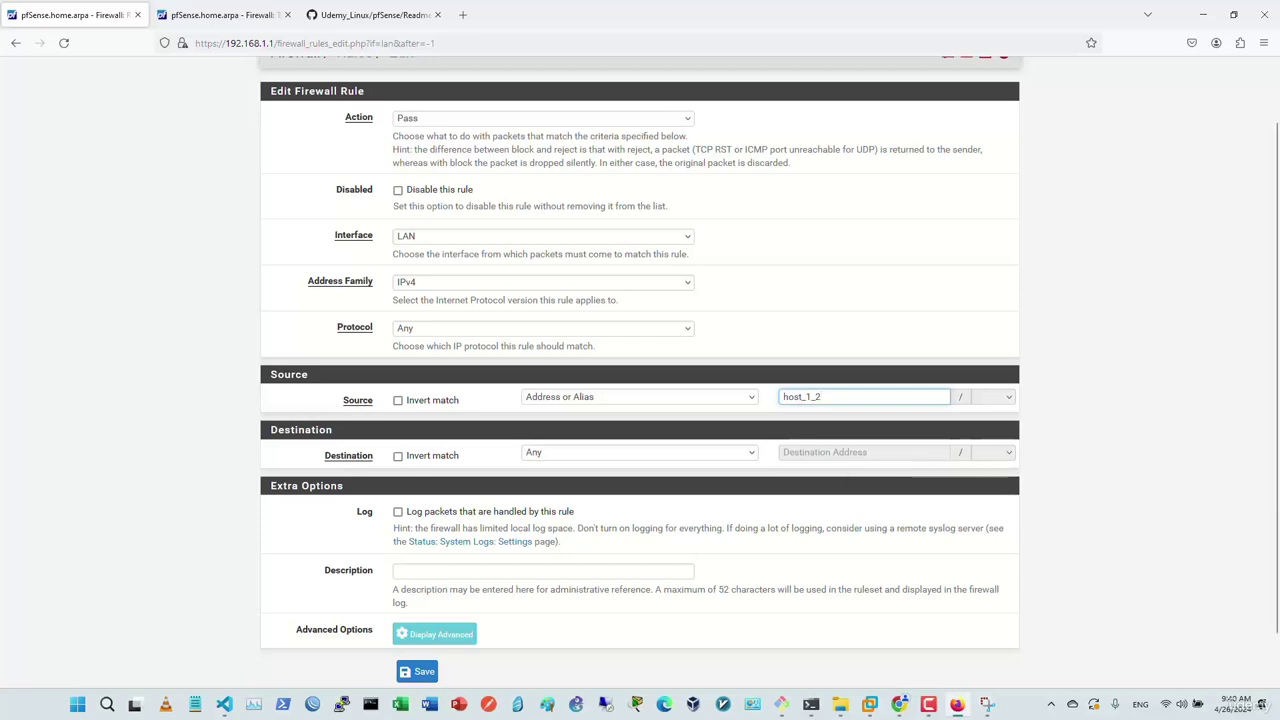
Step: Set the rule's In pipe to Upload_20Mbps and Out pipe to Download_10Mbps, save it, and apply the firewall changes
click(434, 634)
scroll(640, 370, down, 10)
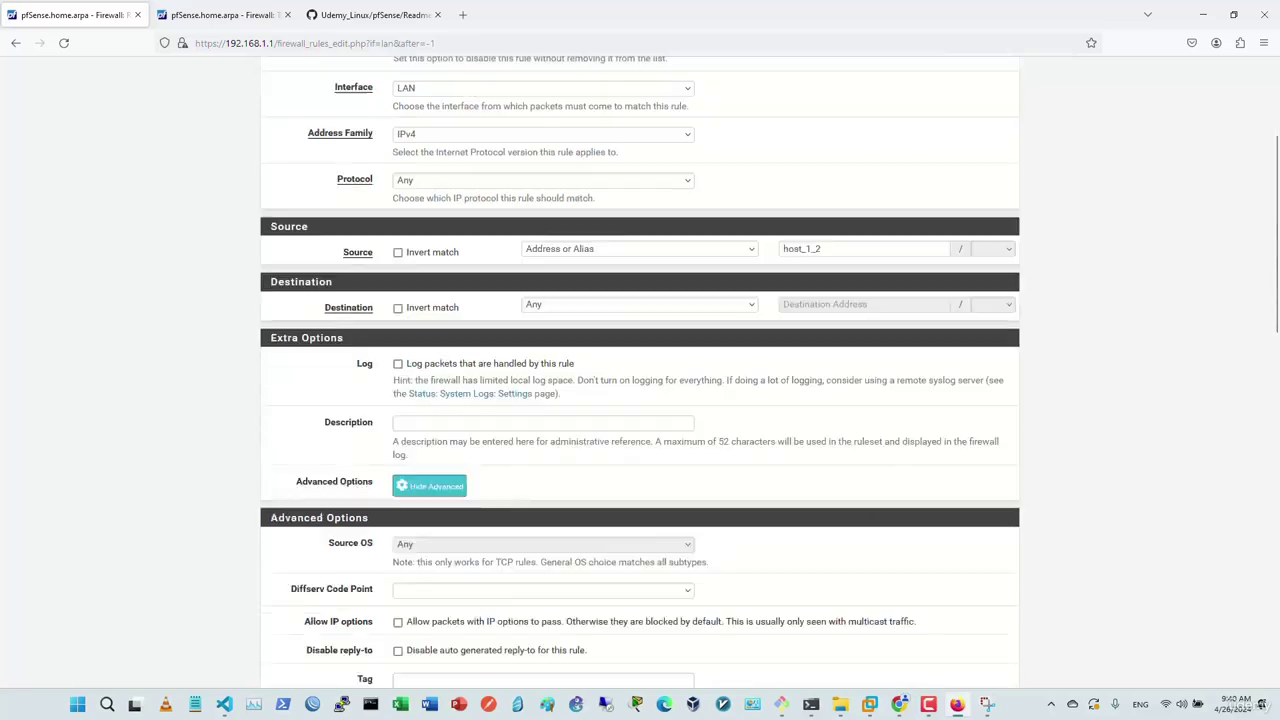
click(543, 468)
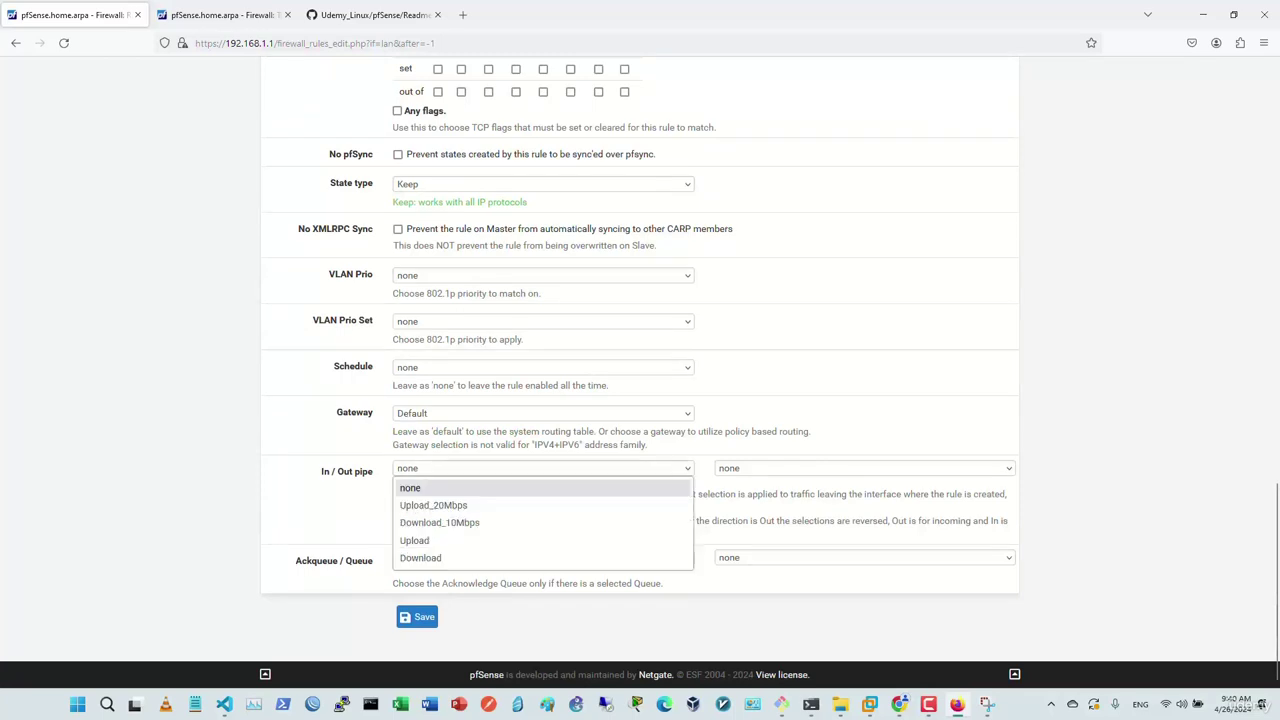
click(457, 503)
click(864, 468)
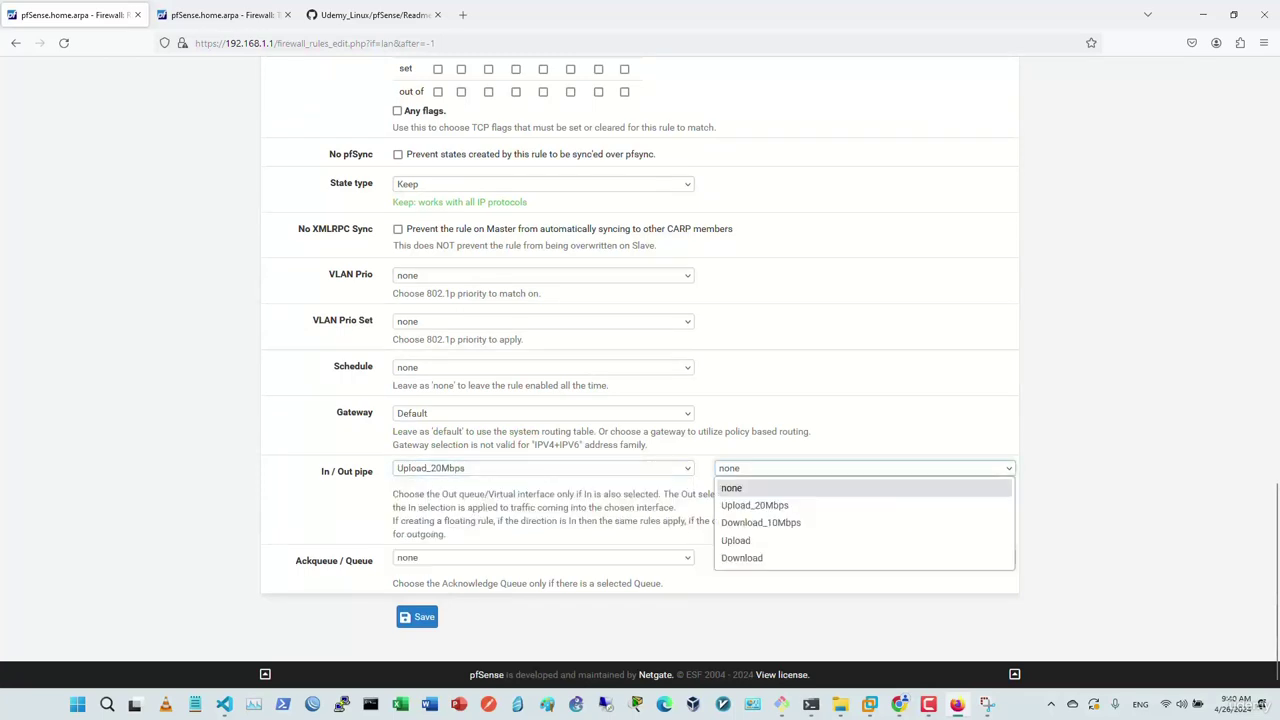
click(750, 519)
click(417, 617)
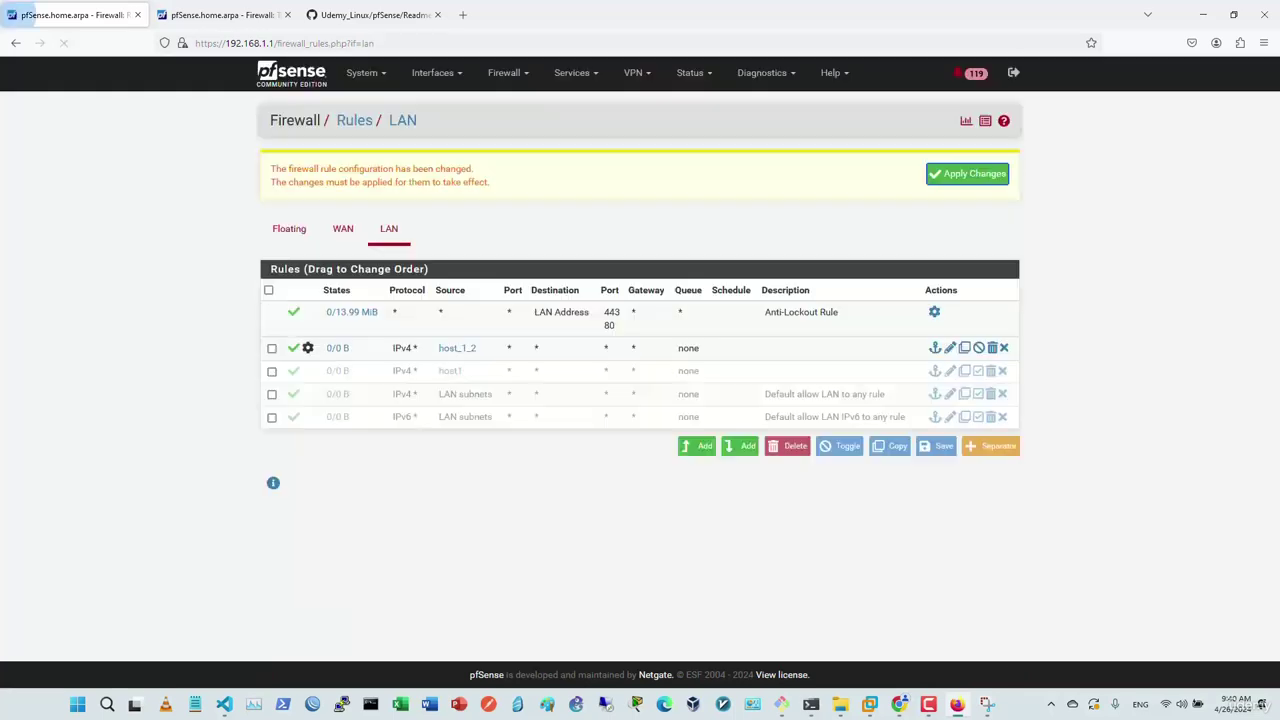
click(966, 171)
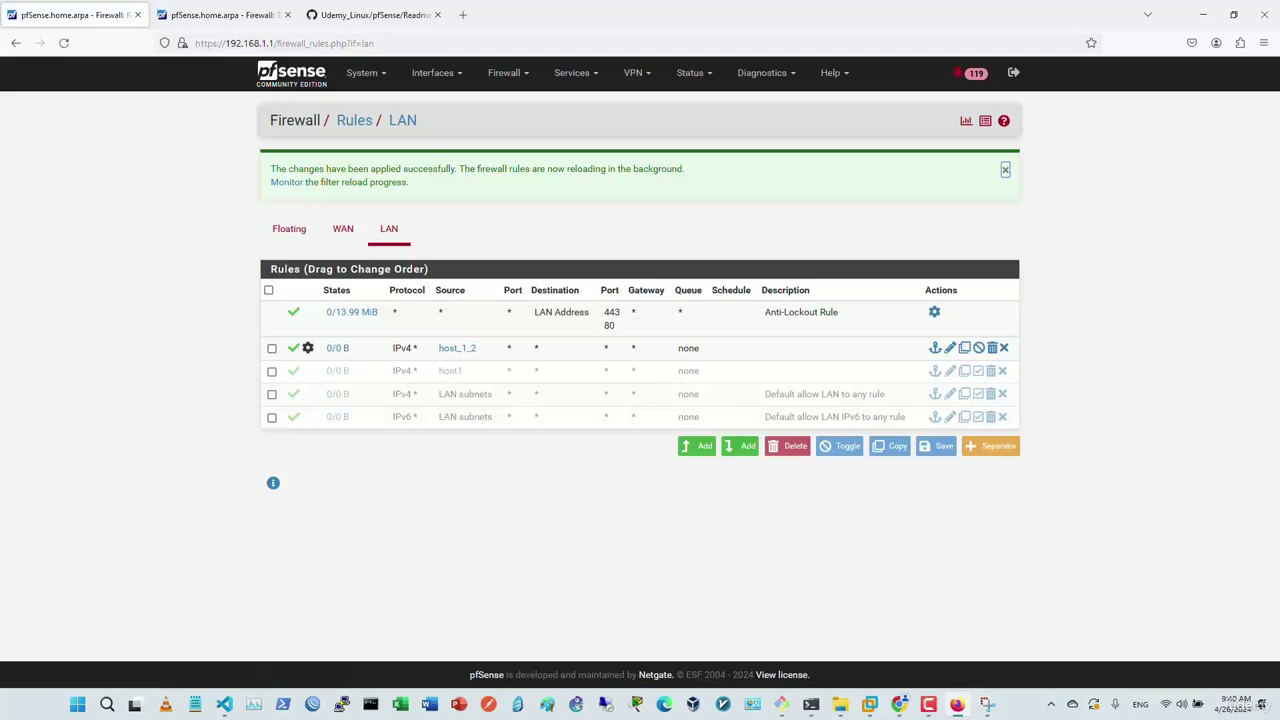